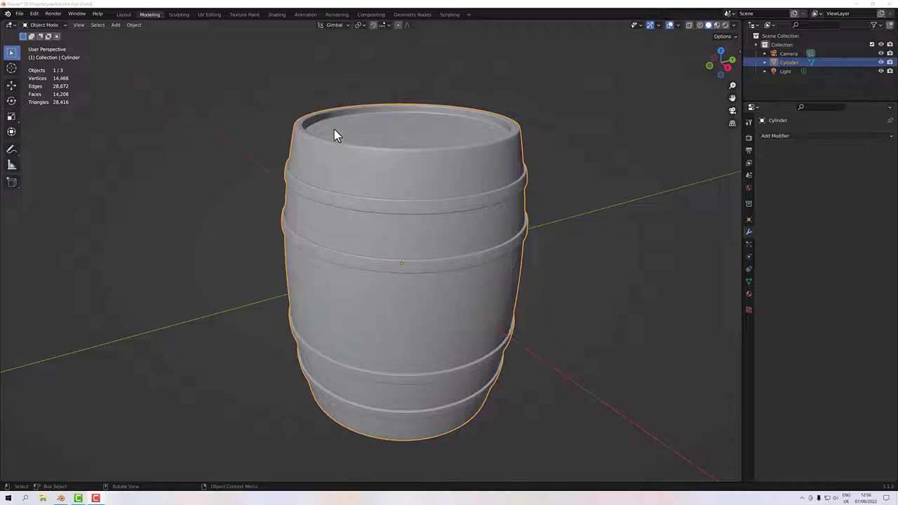
- Save the barrel file and enter Edit Mode on the barrel to show its mesh
key("ctrl+s")
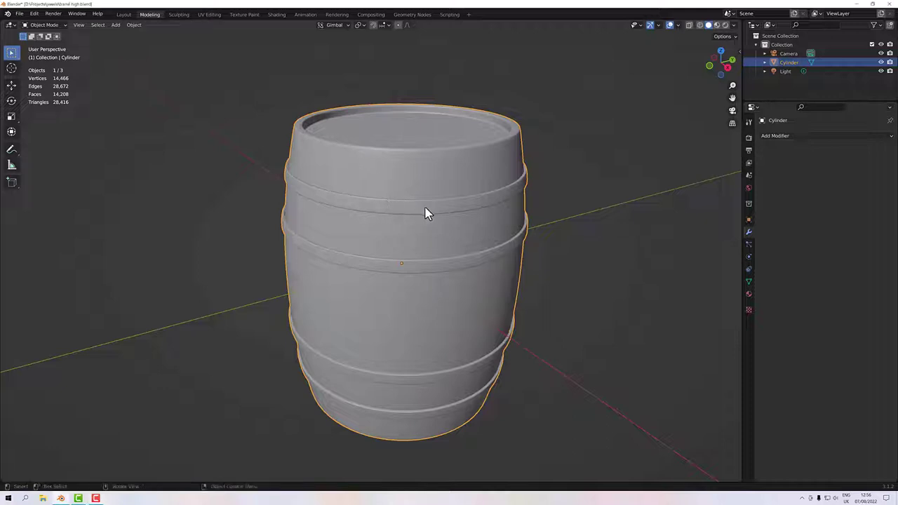
key("Tab")
middle_click_drag(416, 220, 481, 200)
scroll(435, 217, "up", 6)
scroll(456, 210, "down", 6)
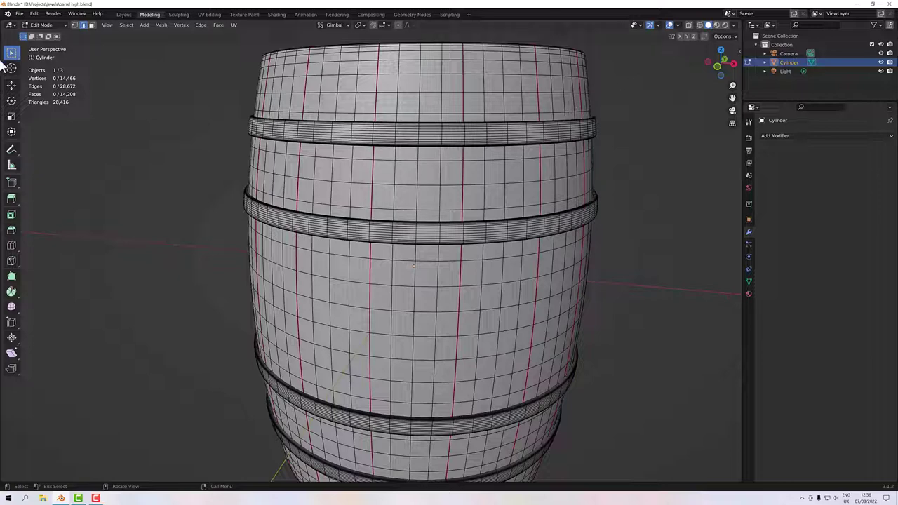
- Toggle the Statistics viewport overlay off and back on
left_click(677, 25)
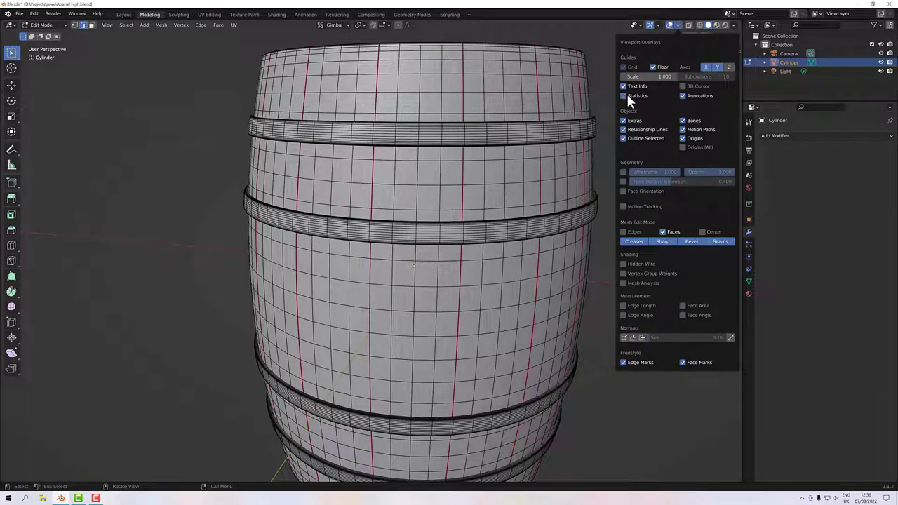
key("Escape")
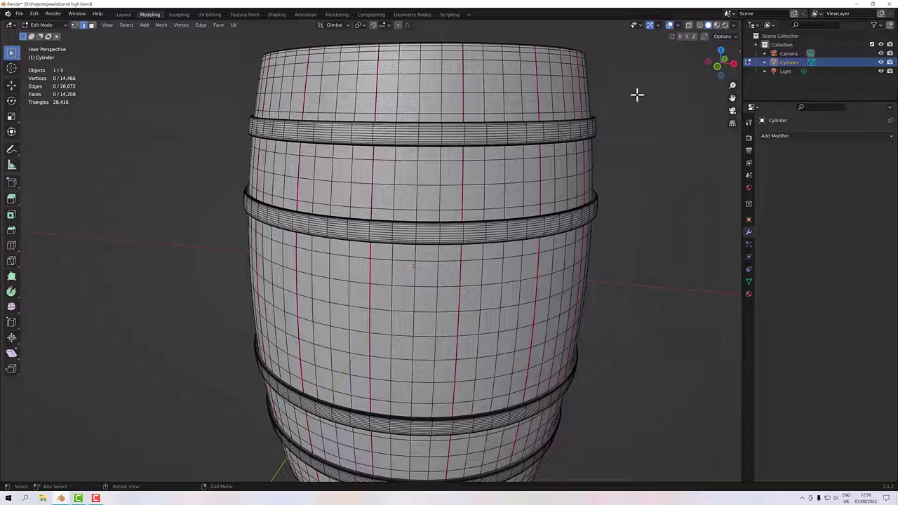
left_click(678, 25)
- Examine the edge density on the barrel's metal bands, staves and top rim
middle_click_drag(414, 202, 459, 185)
scroll(458, 185, "up", 3)
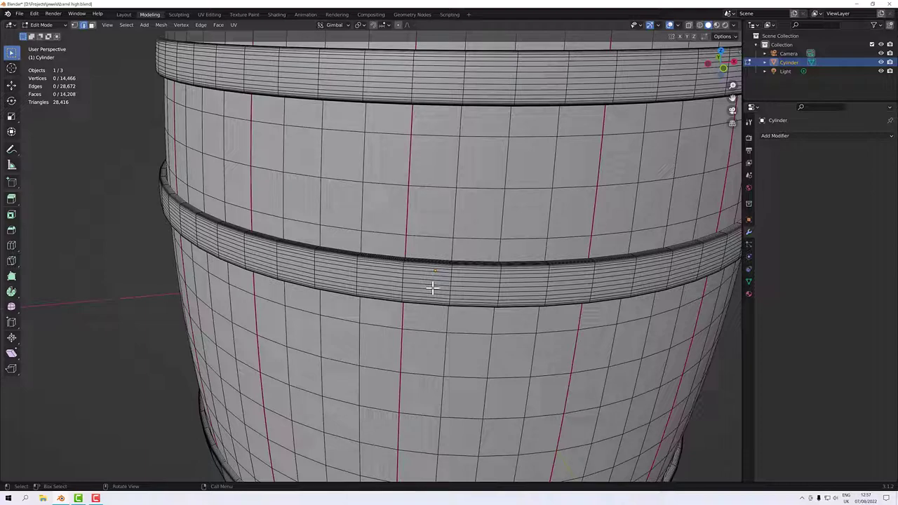
mouse_move(457, 300)
middle_mouse_down()
mouse_move(473, 305)
mouse_move(447, 288)
middle_mouse_up()
scroll(463, 289, "down", 3)
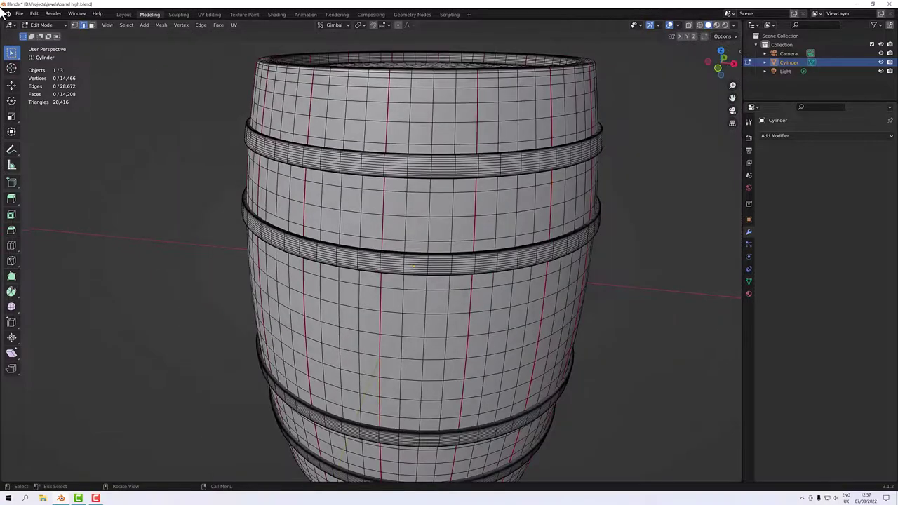
scroll(349, 172, "up", 1)
scroll(413, 155, "up", 5)
scroll(425, 161, "down", 2)
scroll(430, 176, "down", 2)
middle_click_drag(437, 208, 437, 238, "shift")
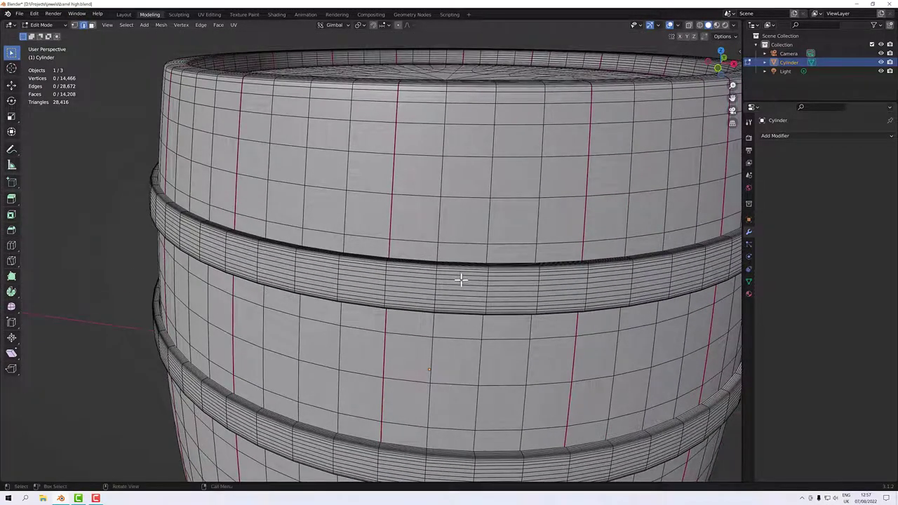
scroll(460, 279, "up", 5)
scroll(461, 295, "down", 5)
middle_click_drag(461, 294, 309, 257)
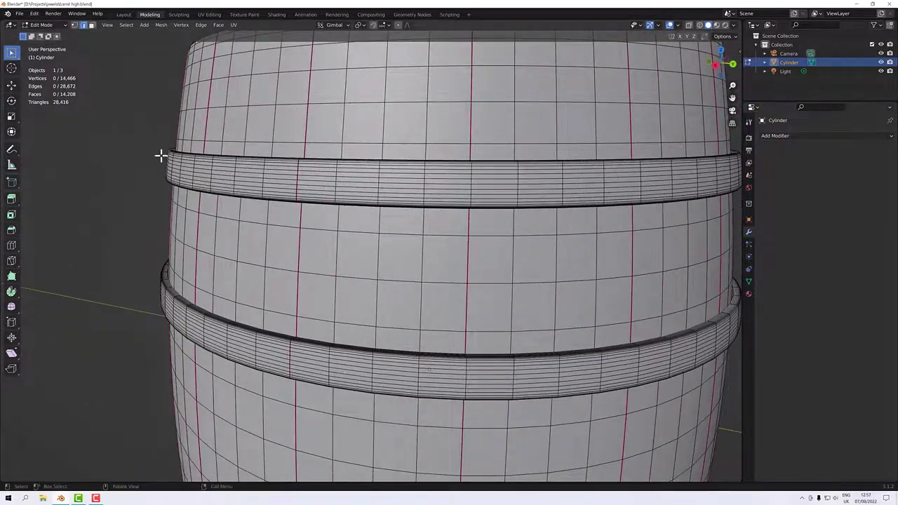
scroll(168, 171, "up", 5)
scroll(167, 171, "down", 5)
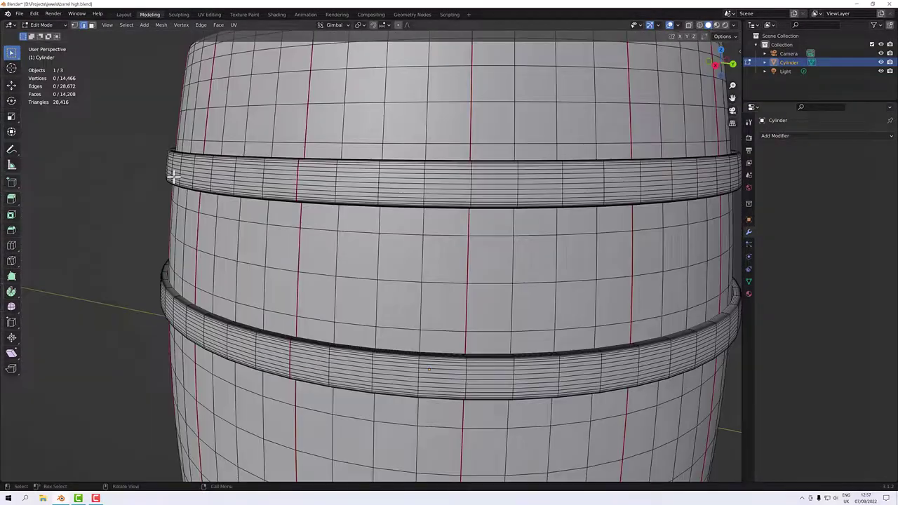
- Dissolve the seven horizontal edge loops running across the outer face of the barrel's uppermost metal band
left_click(227, 167, "alt")
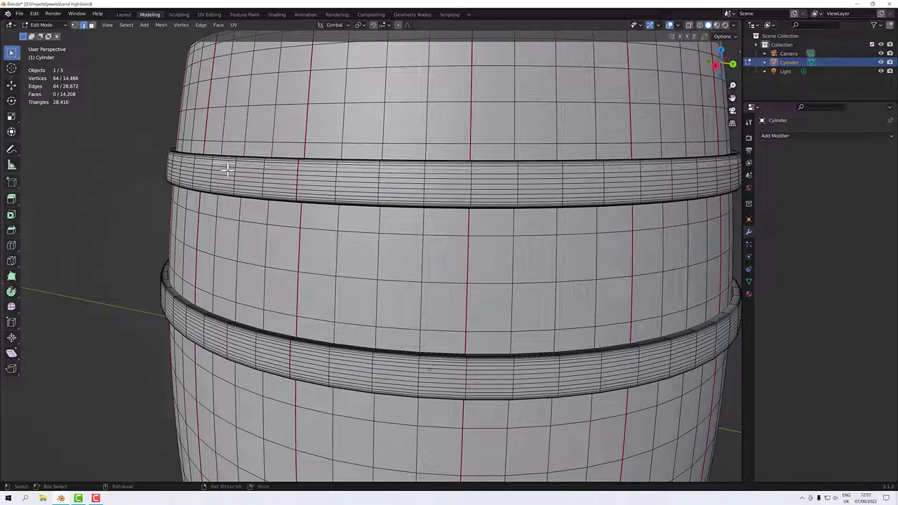
left_click(226, 166, "alt+shift")
left_click(225, 174, "alt+shift")
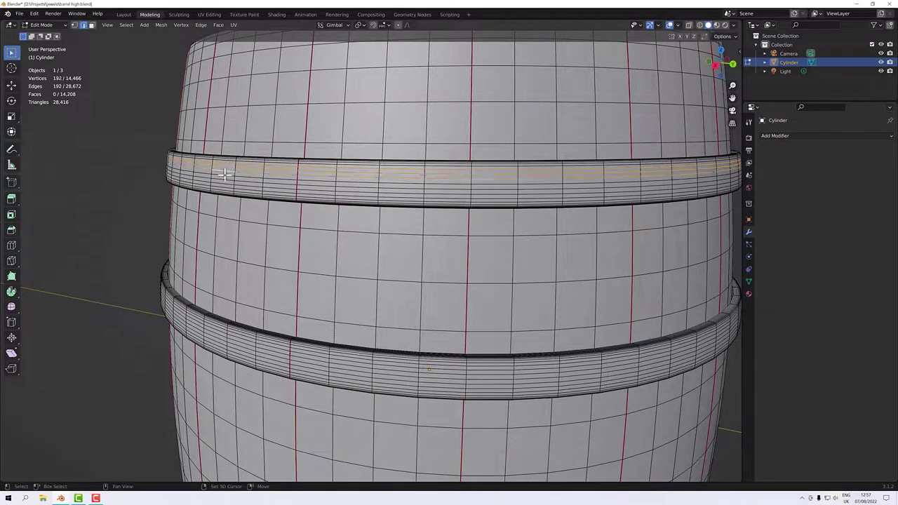
left_click(224, 178, "alt+shift")
left_click(223, 182, "alt+shift")
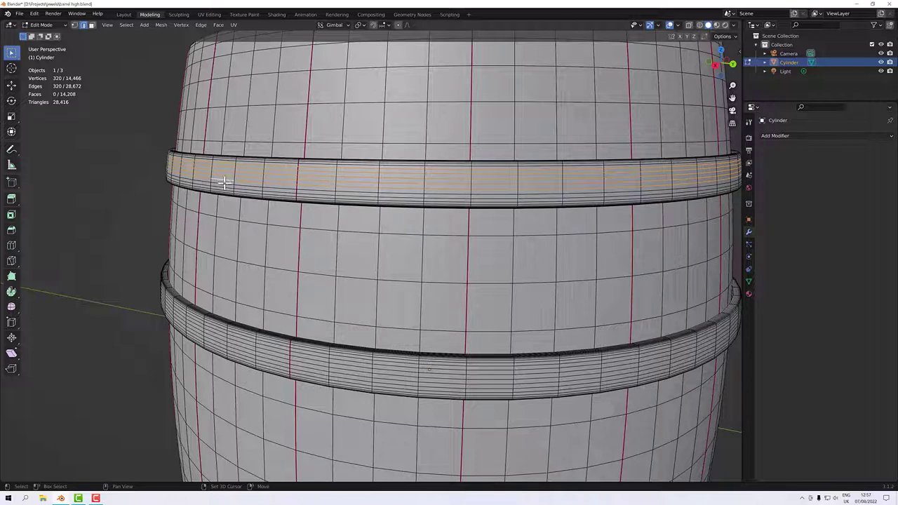
left_click(223, 184, "alt+shift")
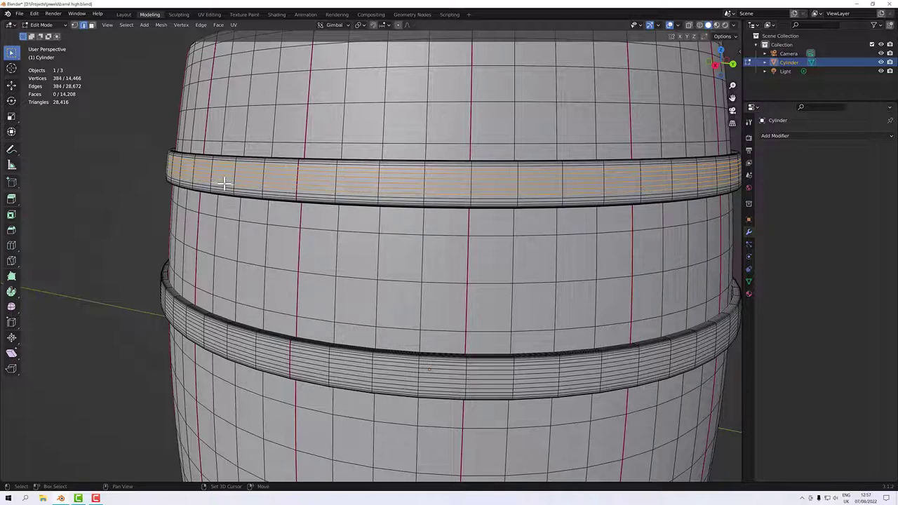
left_click(223, 184, "alt+shift")
scroll(222, 186, "up", 5)
scroll(222, 186, "down", 5)
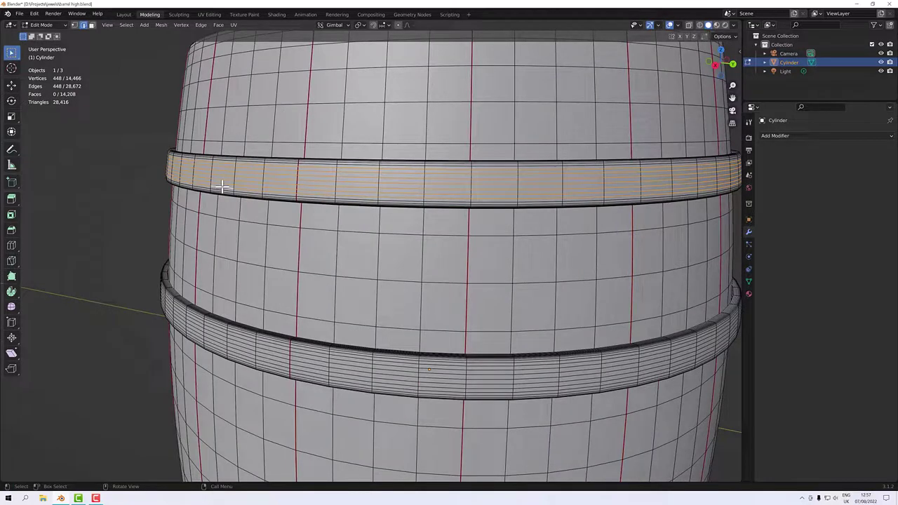
key("x")
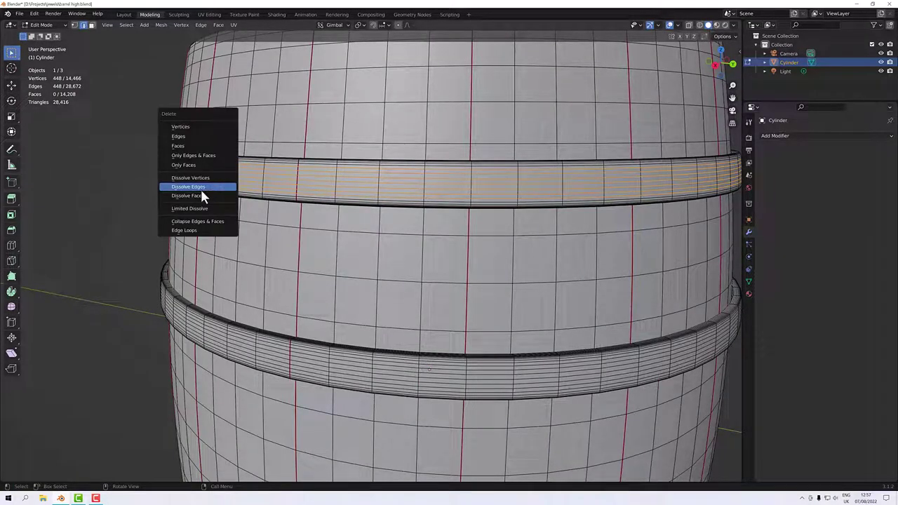
left_click(201, 190)
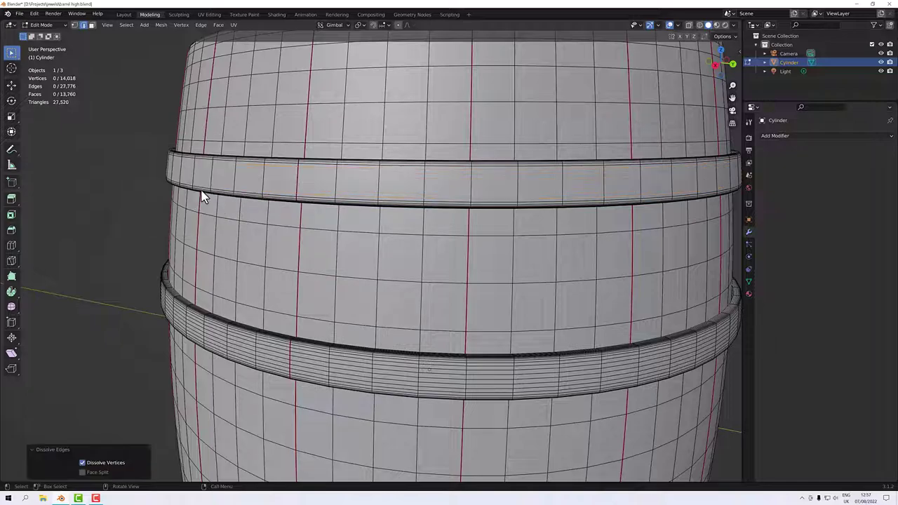
- Dissolve five edge loops on the rounded top edge of the barrel's uppermost metal band
middle_click_drag(309, 201, 296, 190)
middle_click_drag(366, 150, 382, 175)
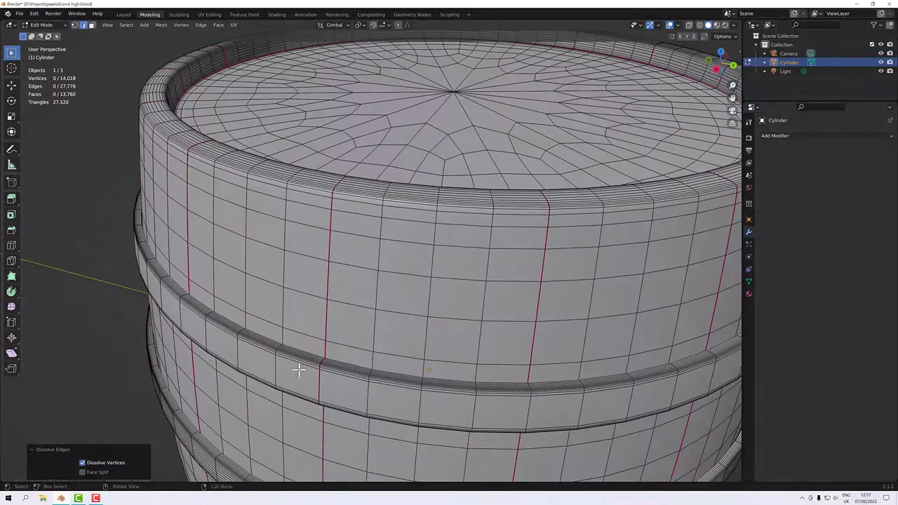
left_click(338, 364)
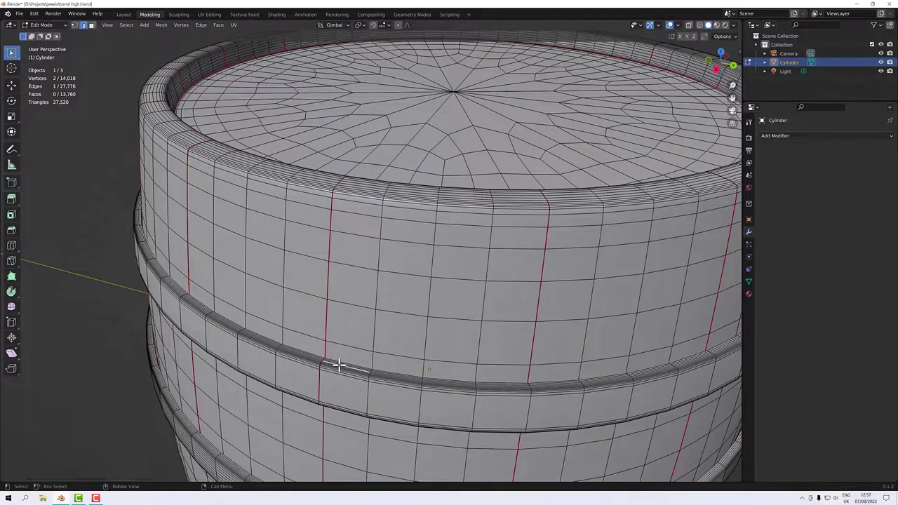
key("KP_Decimal")
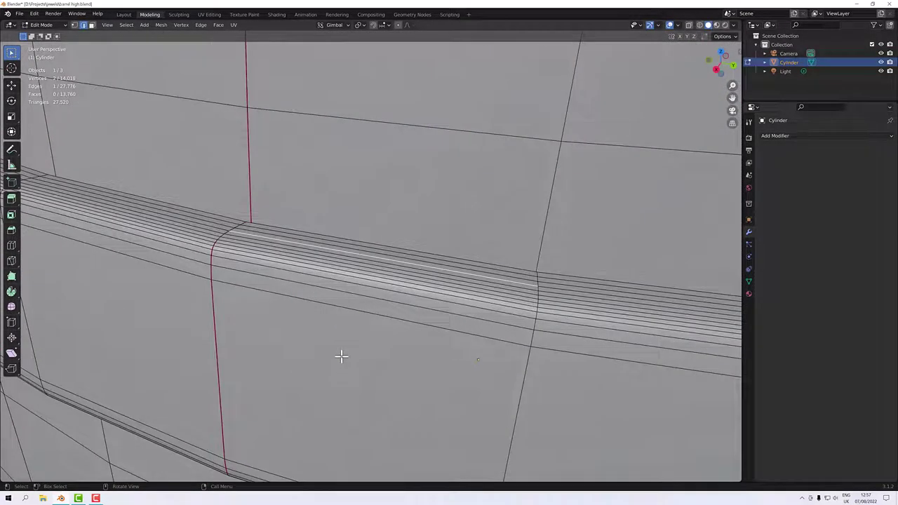
middle_click_drag(391, 251, 356, 237)
left_click(355, 240, "alt")
left_click(355, 241, "alt+shift")
left_click(349, 246, "alt+shift")
left_click(342, 254, "alt+shift")
left_click(343, 256, "alt+shift")
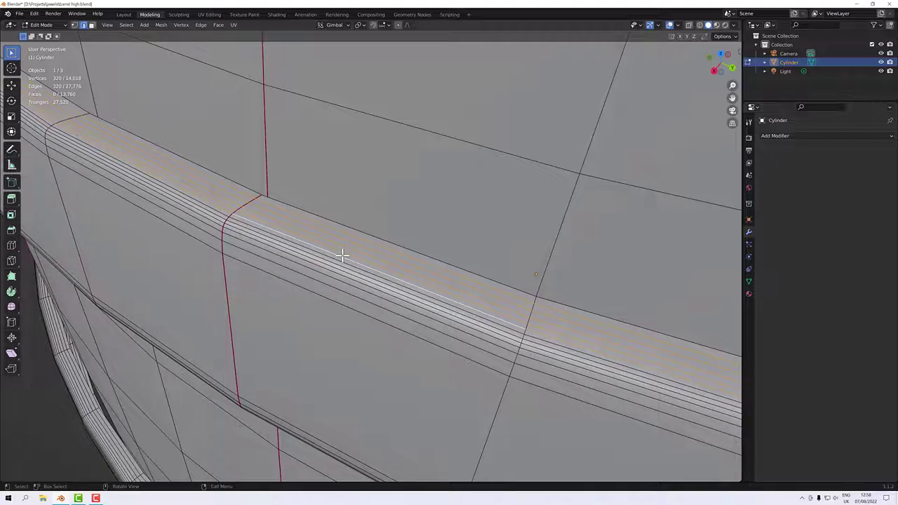
key("x")
left_click(342, 255)
- Dissolve three edge loops on the underside of the barrel's uppermost metal band
middle_click_drag(342, 260, 307, 154)
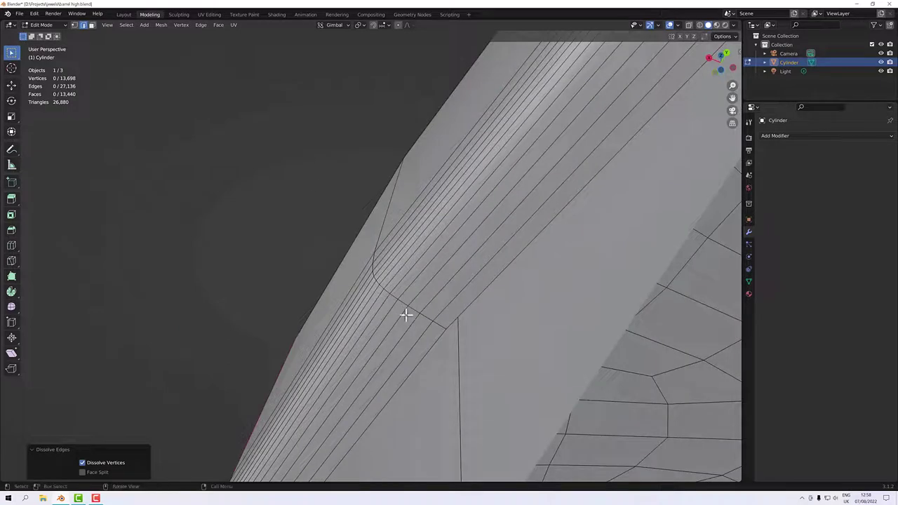
left_click(401, 317, "alt")
left_click(405, 324, "alt+shift")
left_click(416, 345, "alt+shift")
middle_click_drag(413, 320, 425, 308)
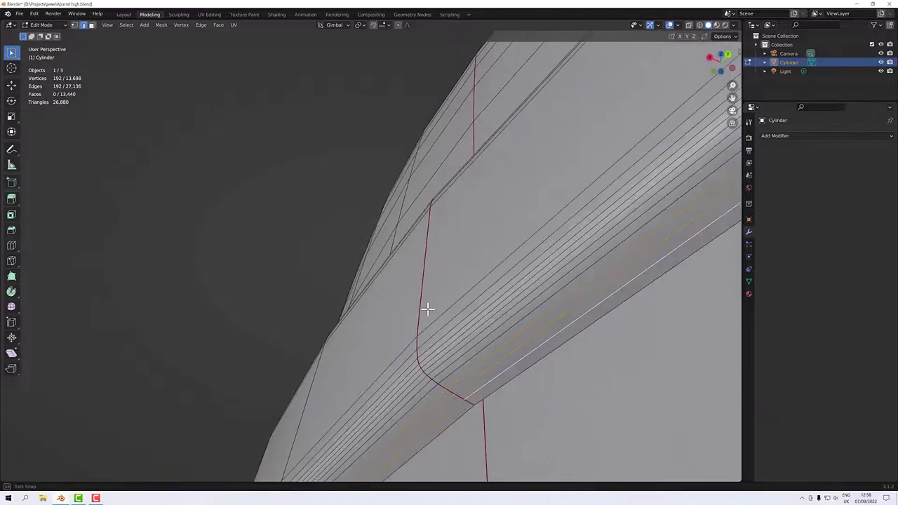
key("x")
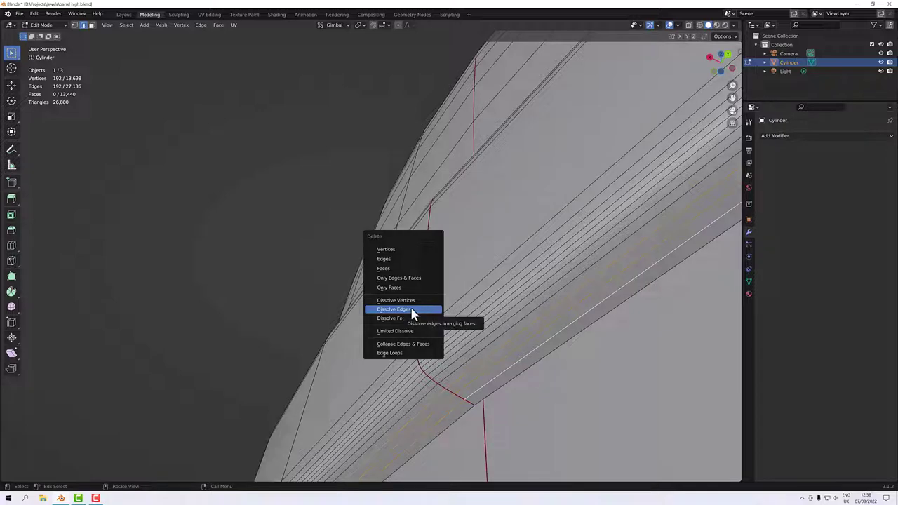
left_click(413, 313)
- Dissolve the two edge loops bordering the uppermost band's outer face, one near its lower edge and one near its upper edge
middle_click_drag(426, 306, 443, 297)
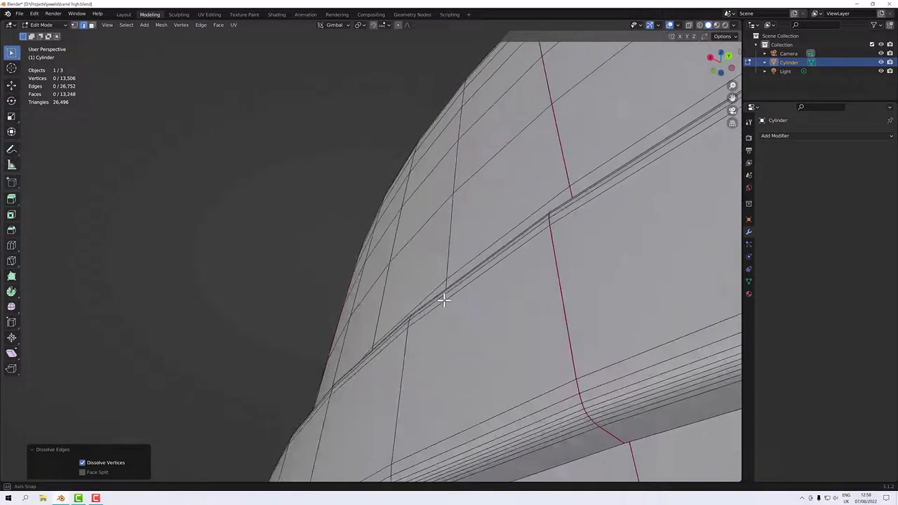
left_click(551, 383, "alt")
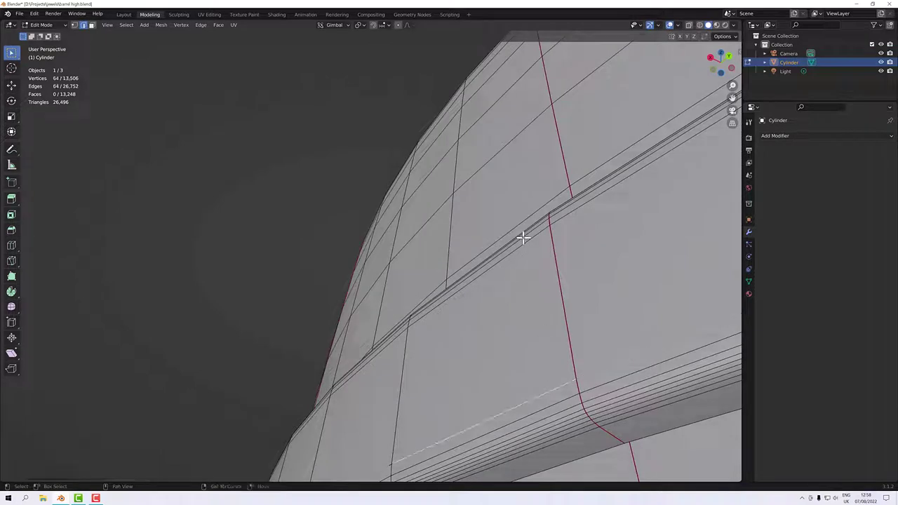
left_click(531, 237, "alt+shift")
key("x")
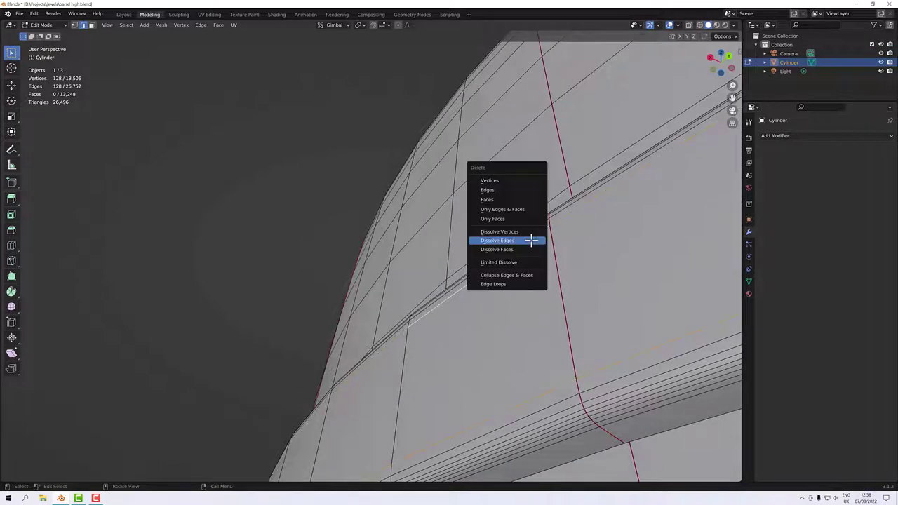
left_click(531, 241)
- Dissolve the four edge loops running around the flat top surface of the barrel's upper rim
middle_click_drag(537, 245, 583, 340)
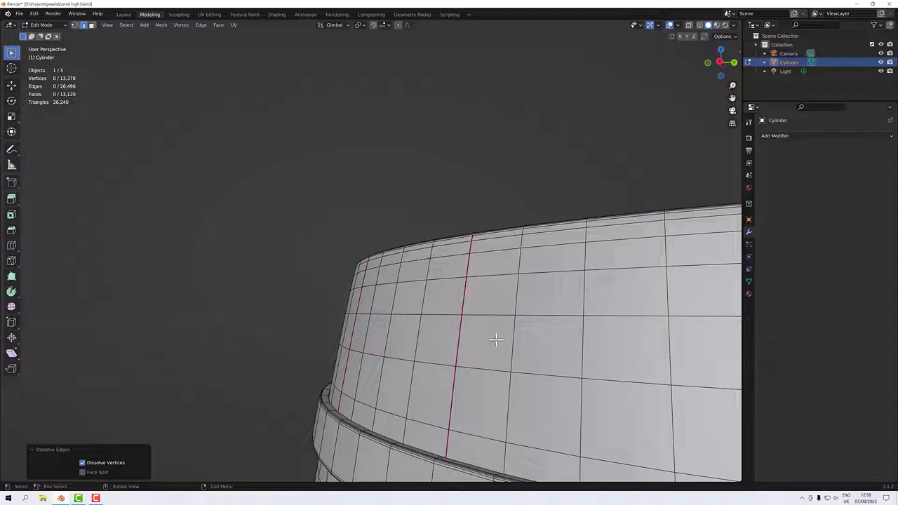
scroll(495, 338, "down", 4)
scroll(487, 361, "down", 2)
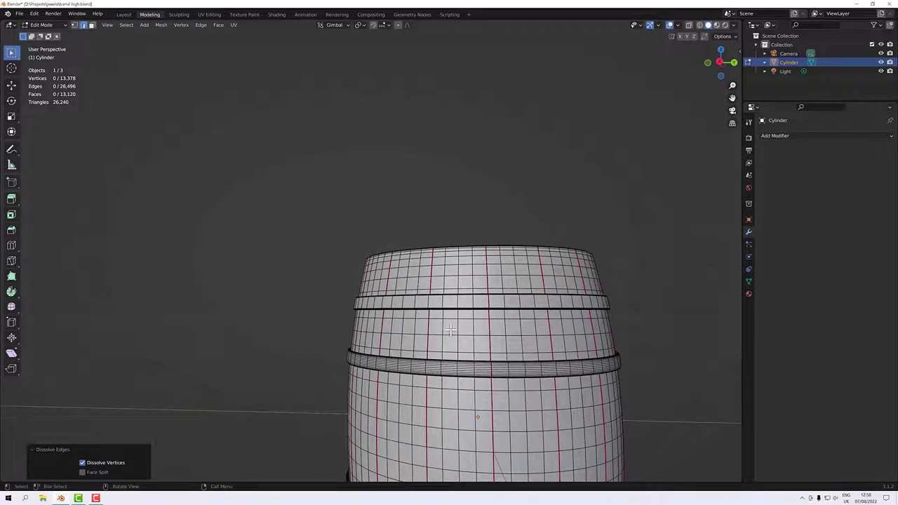
scroll(440, 421, "down", 1)
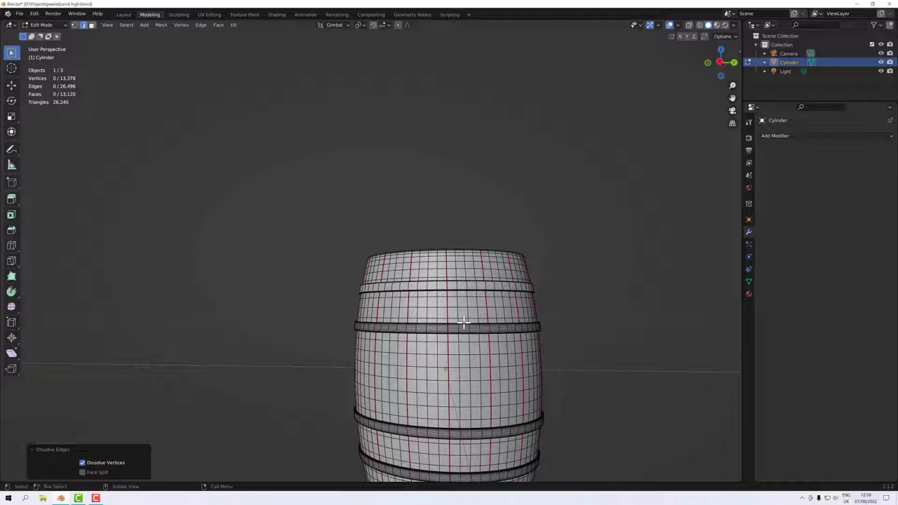
middle_click_drag(463, 323, 495, 312)
scroll(497, 343, "up", 6)
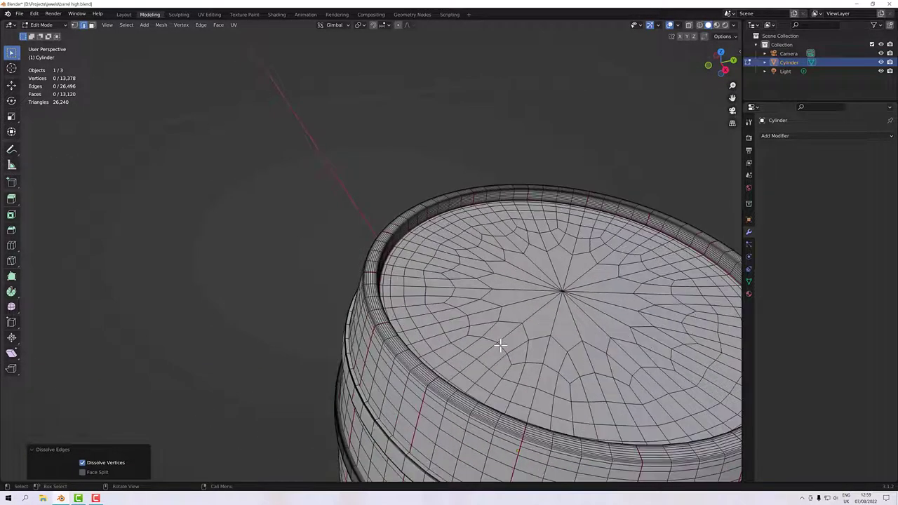
scroll(505, 343, "up", 4)
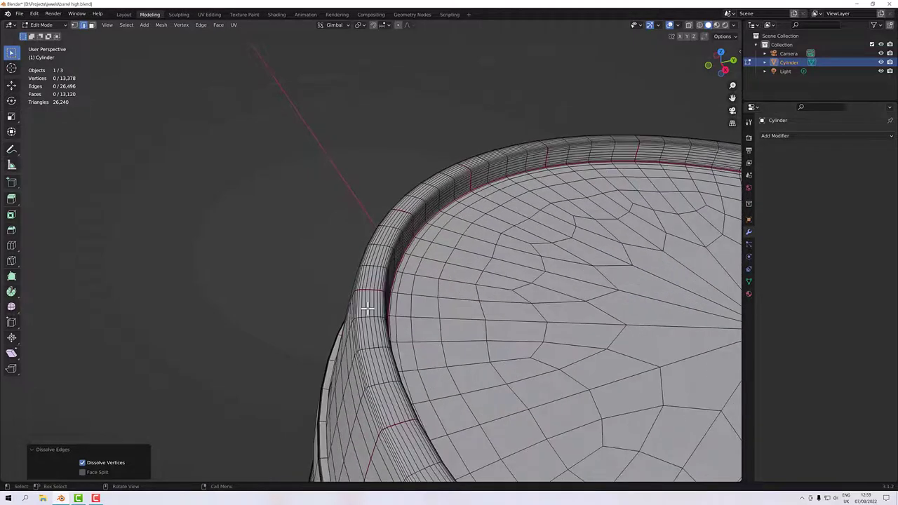
left_click(361, 303)
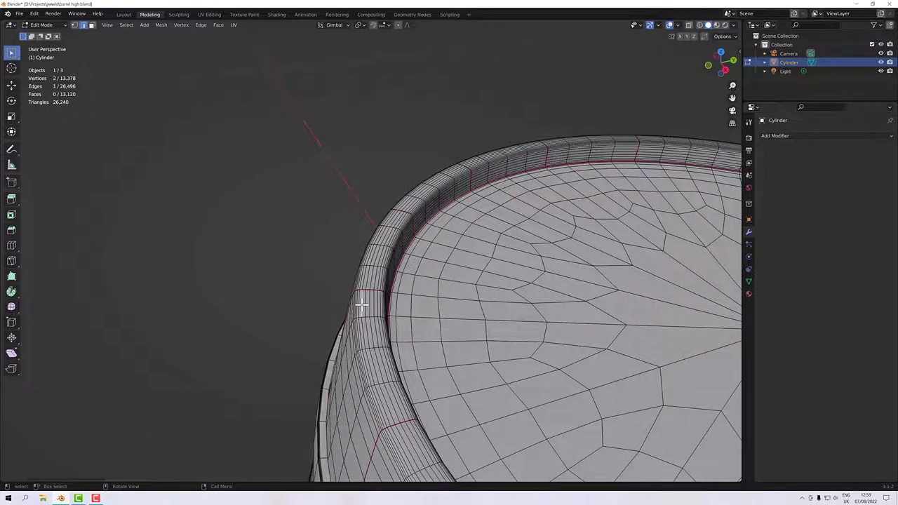
left_click(360, 303, "alt")
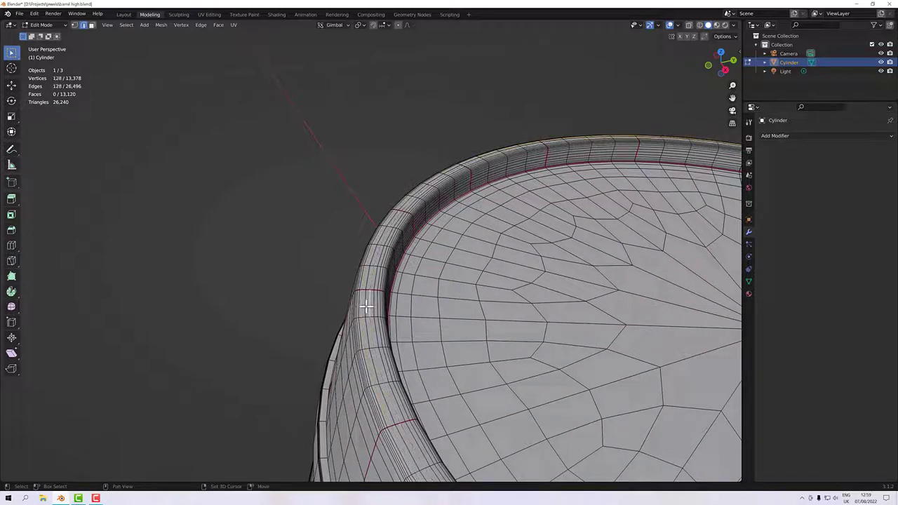
left_click(373, 303, "alt+shift")
left_click(374, 303, "alt+shift")
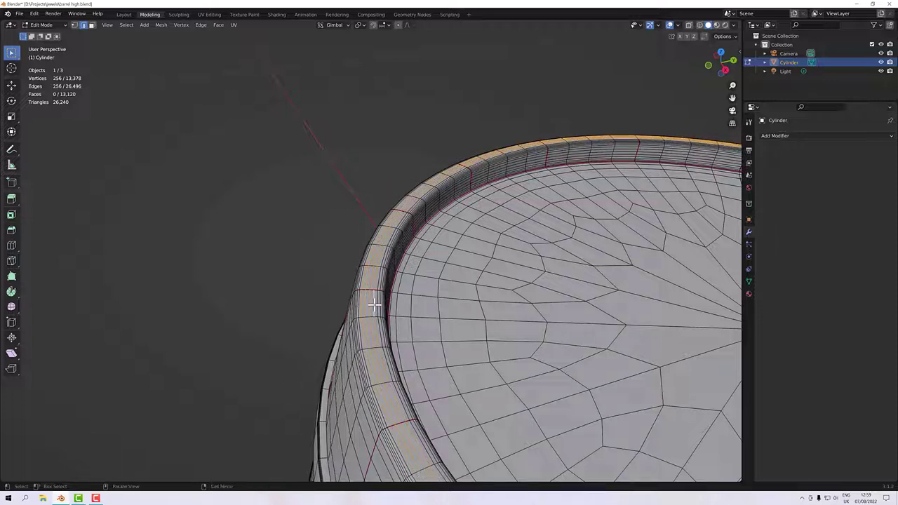
key("x")
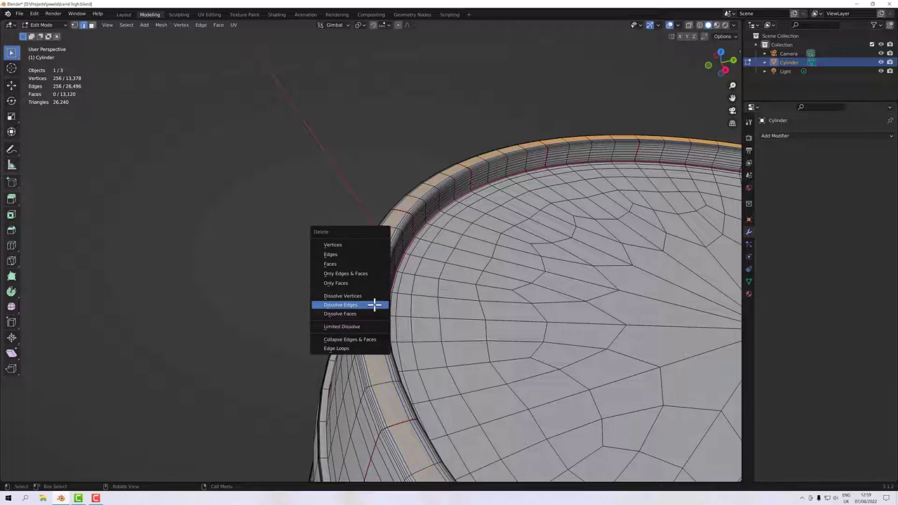
left_click(374, 304)
- Dissolve the five edge loops running around the inner wall of the barrel's upper rim
mouse_move(376, 303)
middle_mouse_down()
mouse_move(393, 294)
mouse_move(381, 287)
middle_mouse_up()
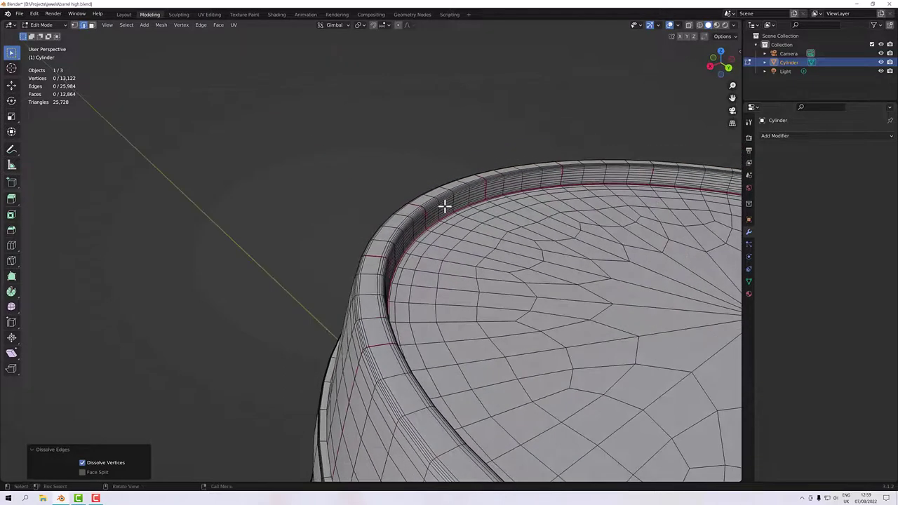
left_click(444, 204, "alt")
scroll(446, 202, "up", 2)
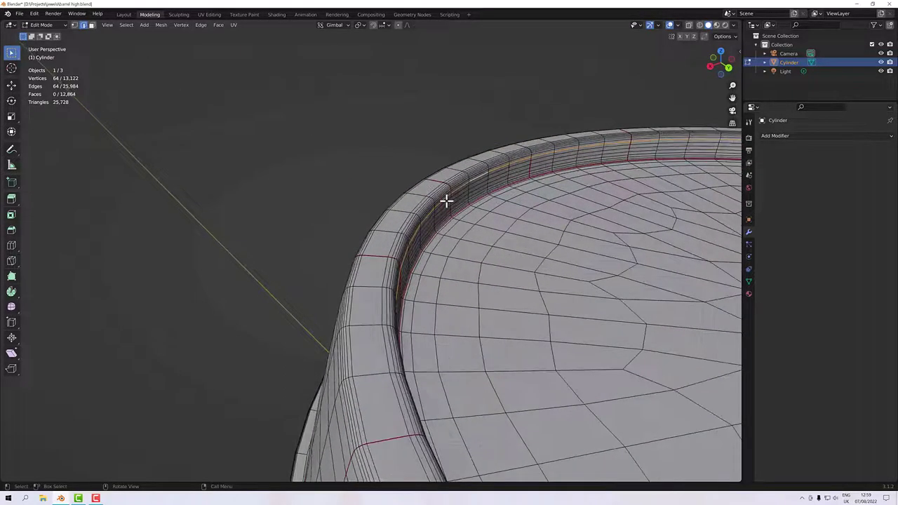
scroll(446, 202, "up", 1)
left_click(501, 169, "alt+shift")
left_click(501, 172, "alt+shift")
left_click(501, 174, "alt+shift")
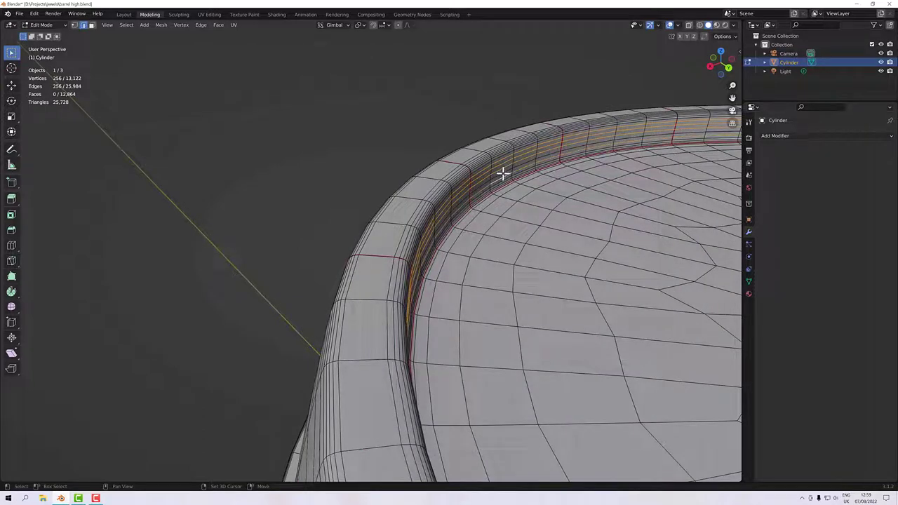
left_click(501, 174, "alt+shift")
key("x")
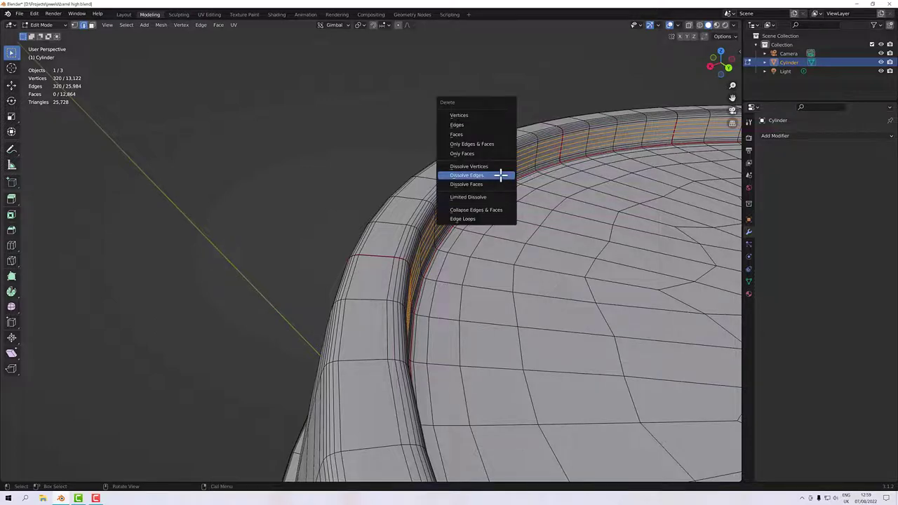
left_click(501, 175)
- Dissolve the three outermost concentric edge loops on the barrel's top lid
middle_click_drag(511, 190, 440, 253)
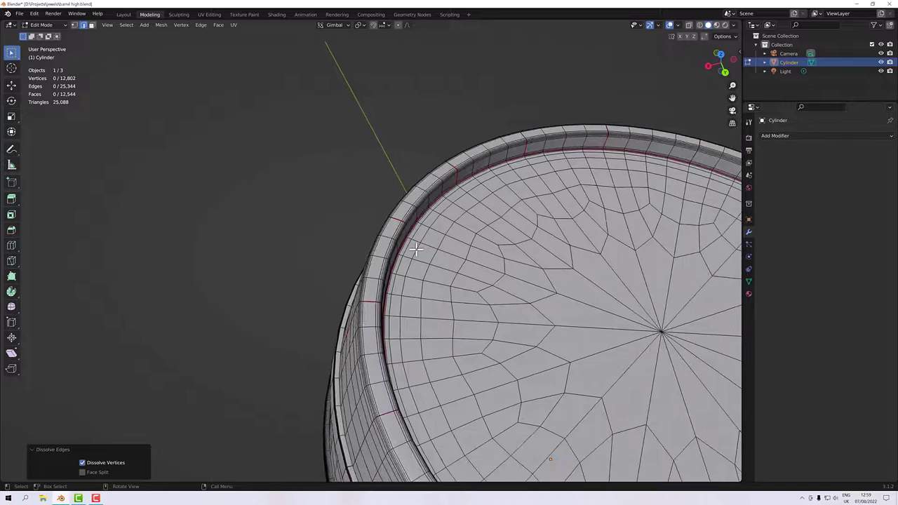
left_click(415, 249, "alt+shift")
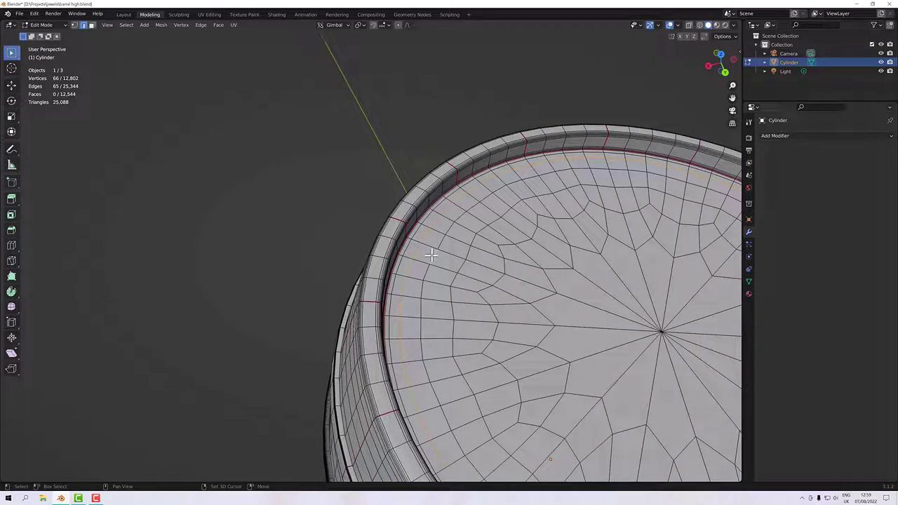
left_click(431, 255, "alt+shift")
left_click(462, 266, "alt+shift")
middle_click_drag(462, 265, 453, 270)
key("x")
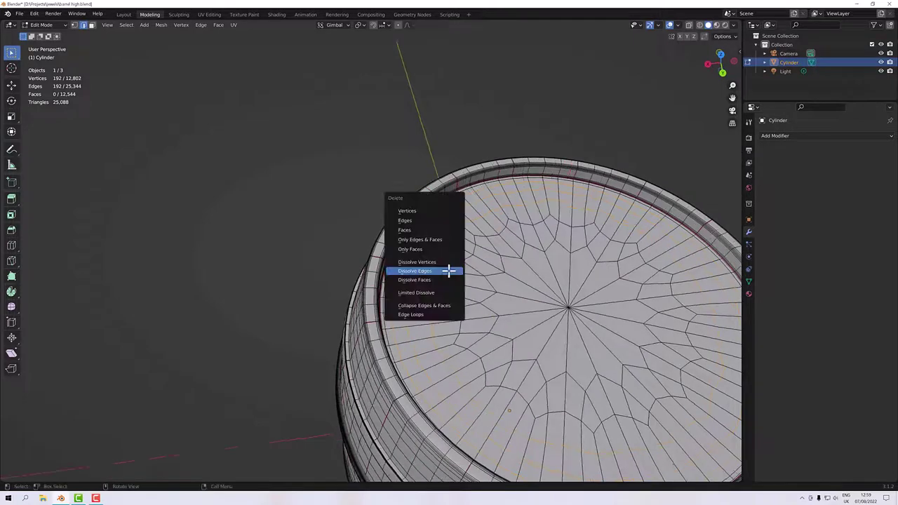
left_click(444, 273)
- Delete the central faces of the top lid, made up of the star around its centre plus the surrounding ring of faces
middle_click_drag(501, 315, 449, 289)
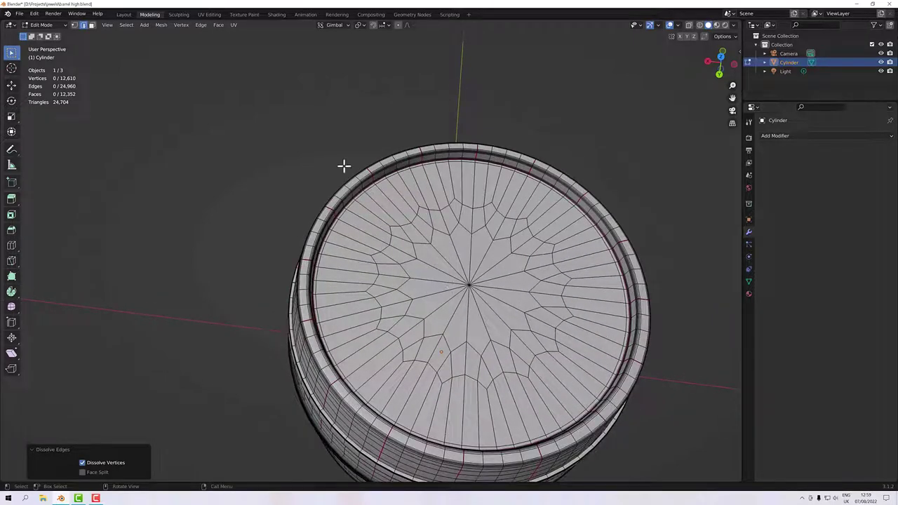
left_click(91, 26)
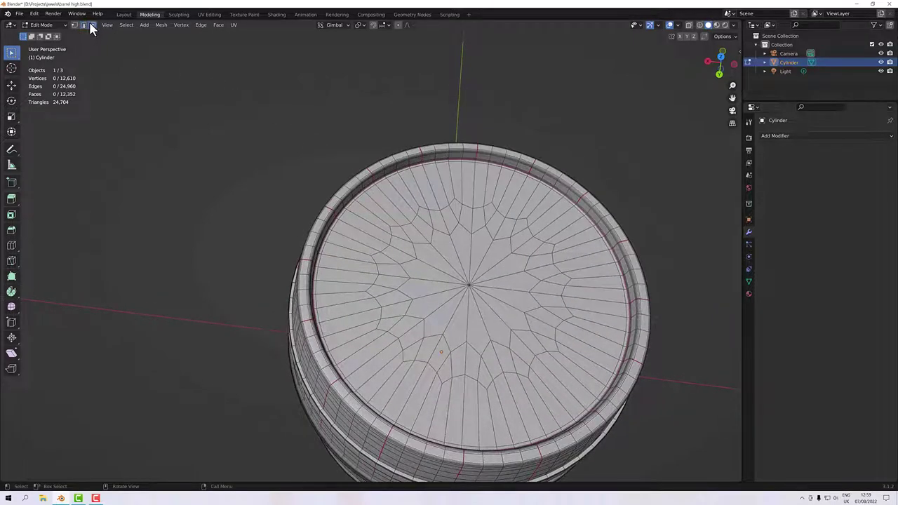
left_click(464, 280)
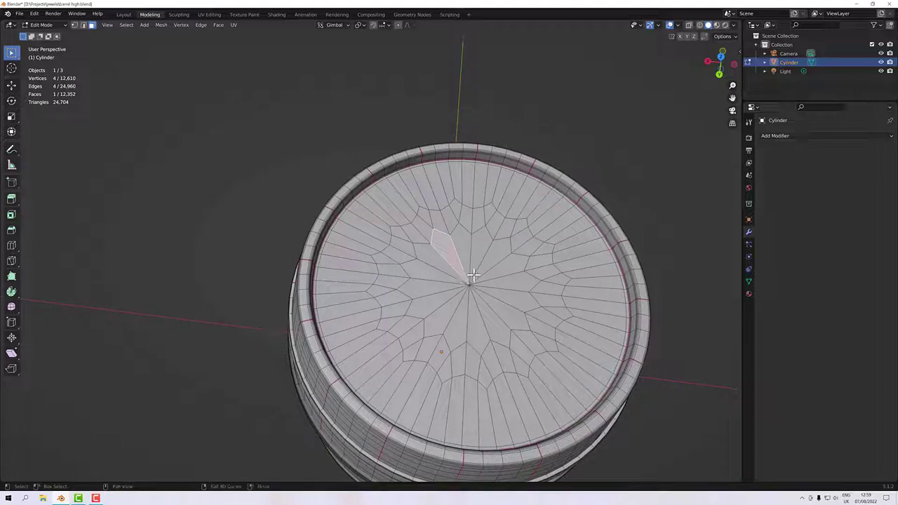
key("l")
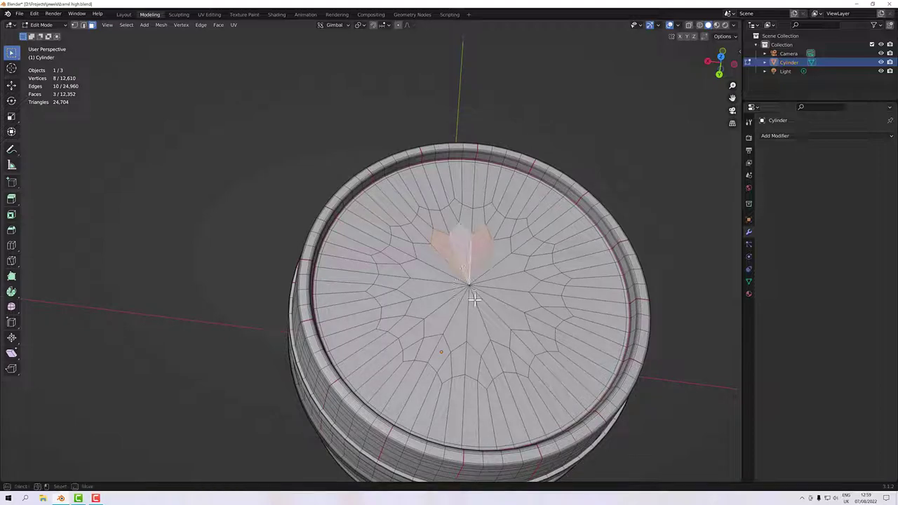
mouse_move(481, 303)
middle_mouse_down()
mouse_move(372, 257)
mouse_move(463, 279)
mouse_move(477, 295)
middle_mouse_up()
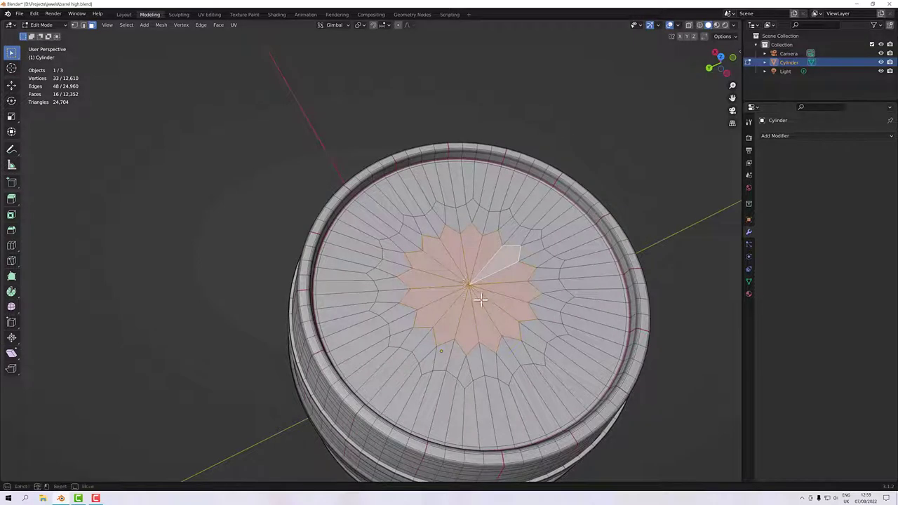
left_click(405, 333)
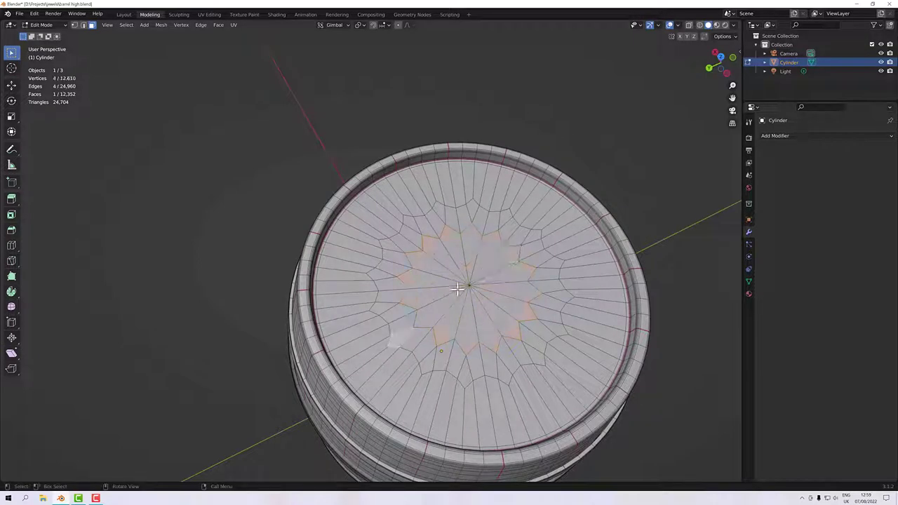
key("ctrl+z")
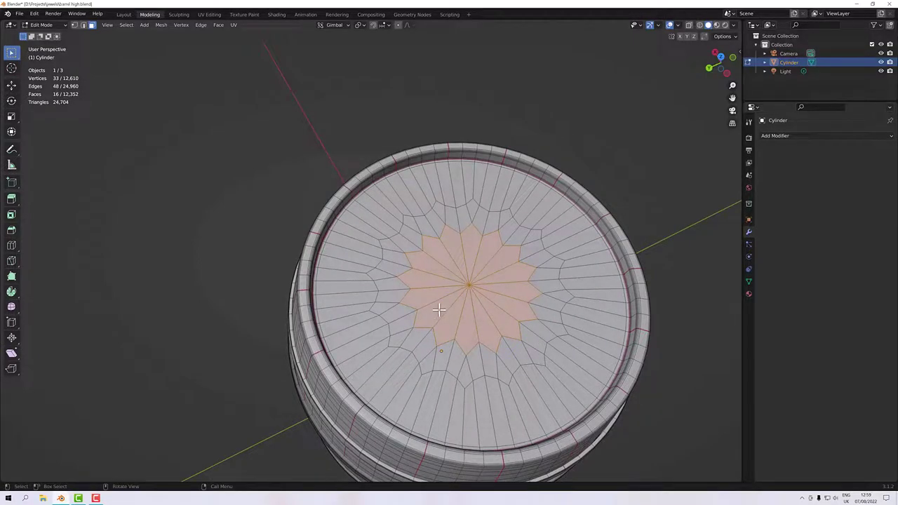
key("ctrl+KP_Add")
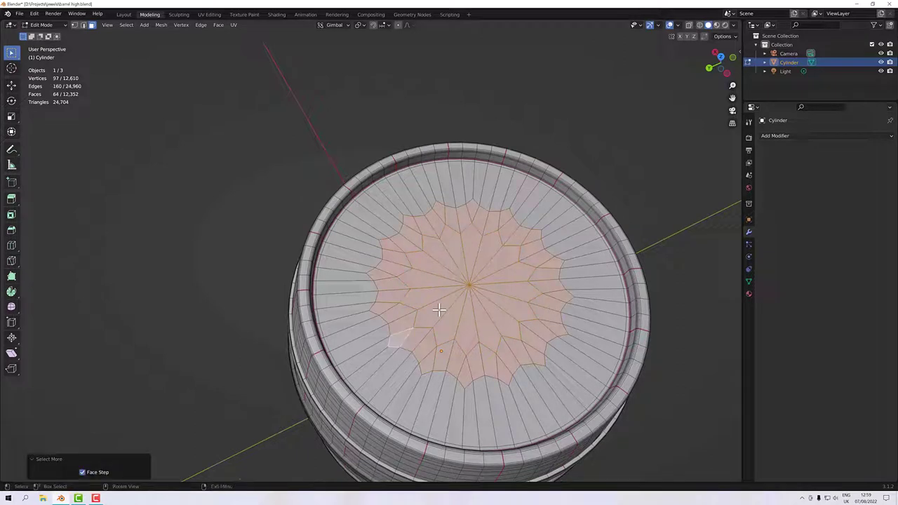
key("x")
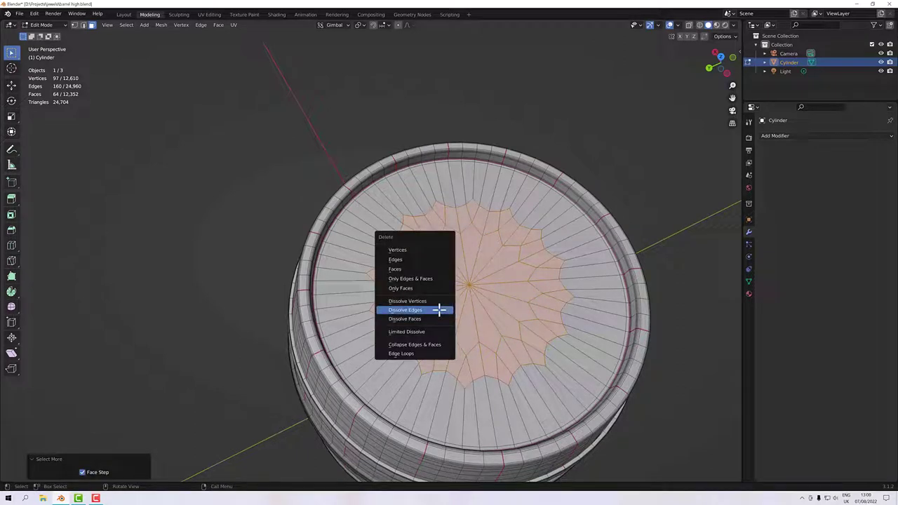
left_click(418, 270)
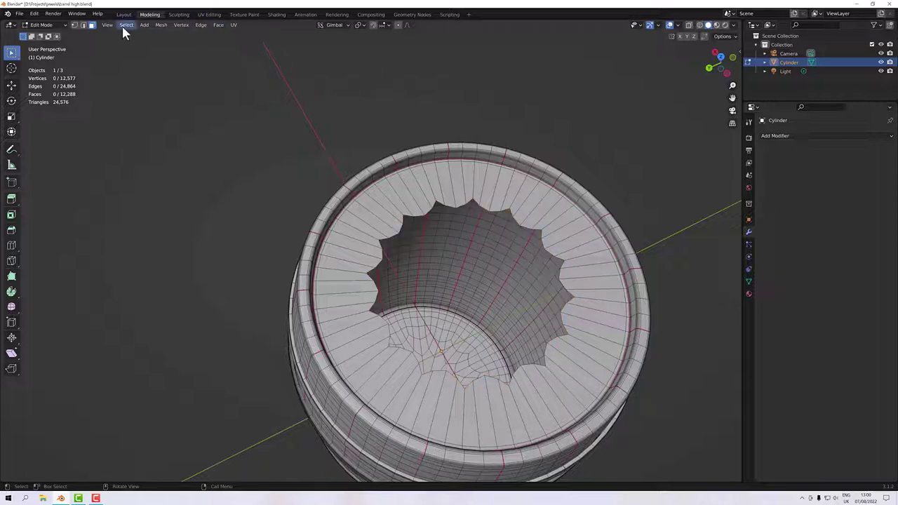
- Close the hole in the top lid by merging its jagged boundary edge loop at the center
left_click(84, 25)
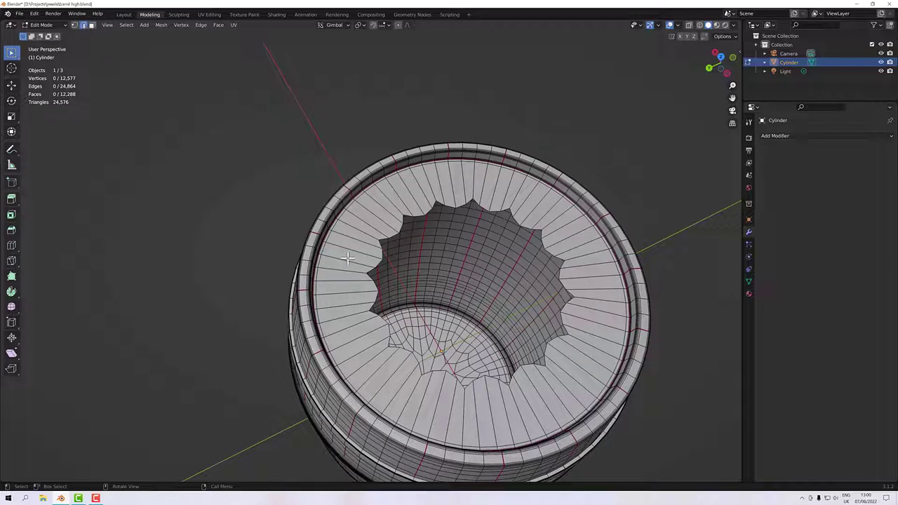
left_click(372, 276, "alt")
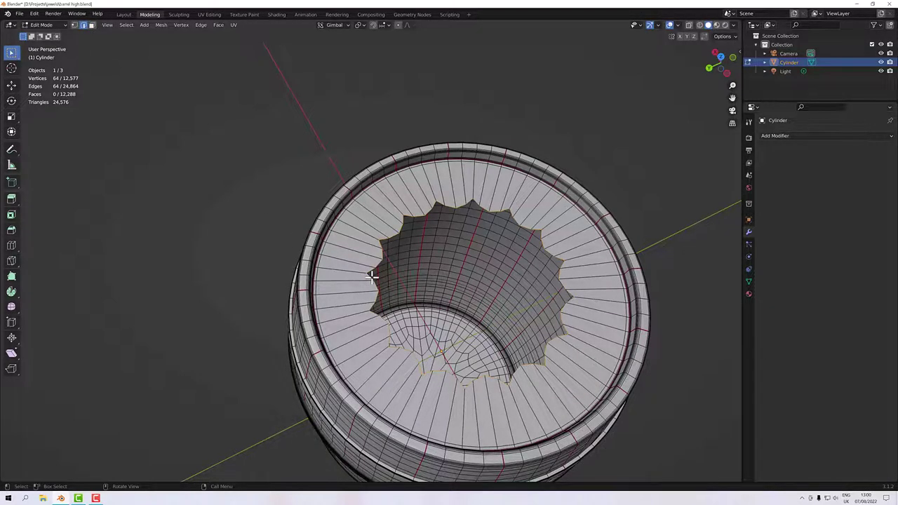
middle_click_drag(473, 268, 435, 246)
key("m")
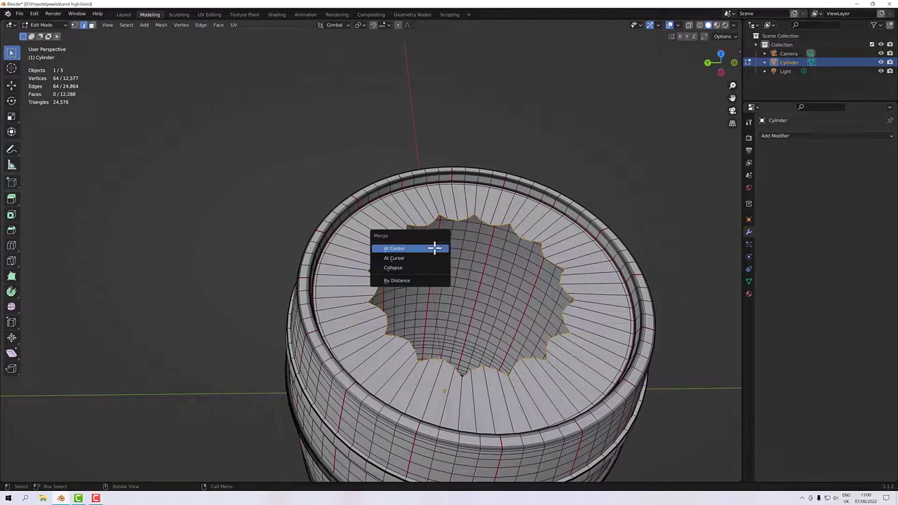
left_click(434, 248)
- Inspect the rebuilt top lid and the barrel's underside from several angles
mouse_move(491, 311)
middle_mouse_down()
mouse_move(511, 325)
mouse_move(526, 376)
mouse_move(567, 327)
mouse_move(533, 285)
mouse_move(503, 305)
mouse_move(495, 294)
middle_mouse_up()
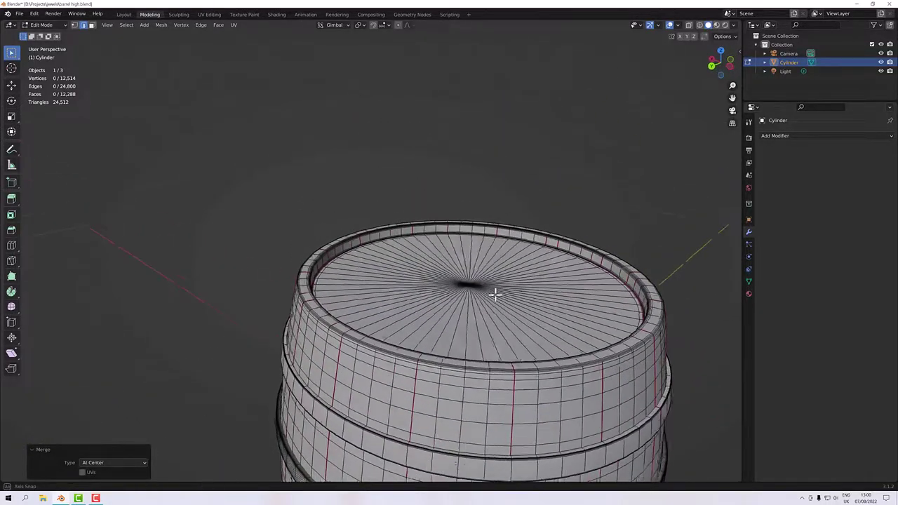
scroll(495, 294, "up", 2)
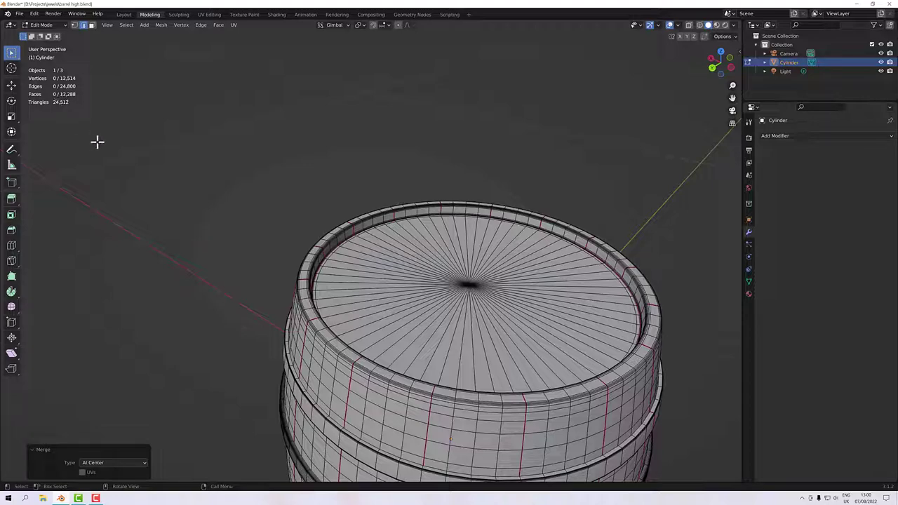
middle_click_drag(513, 321, 495, 220)
scroll(485, 245, "down", 3)
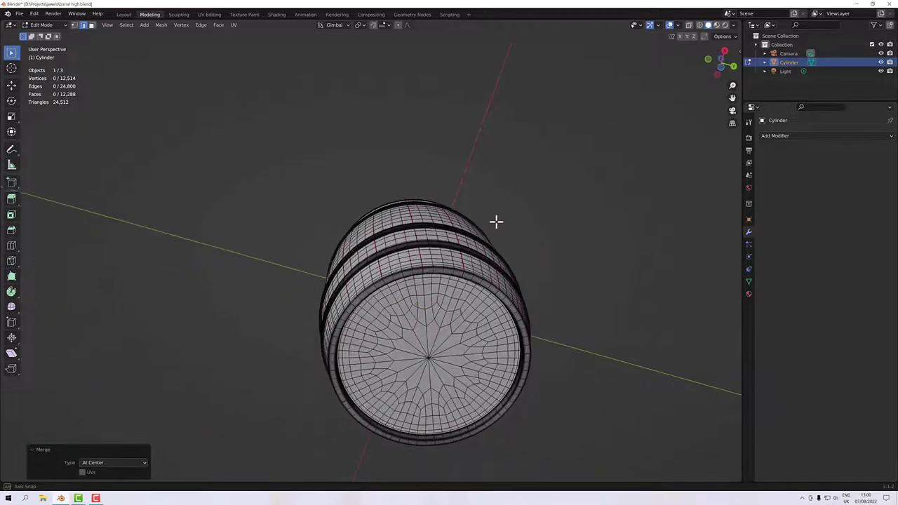
middle_click_drag(451, 267, 423, 354)
scroll(439, 375, "up", 2)
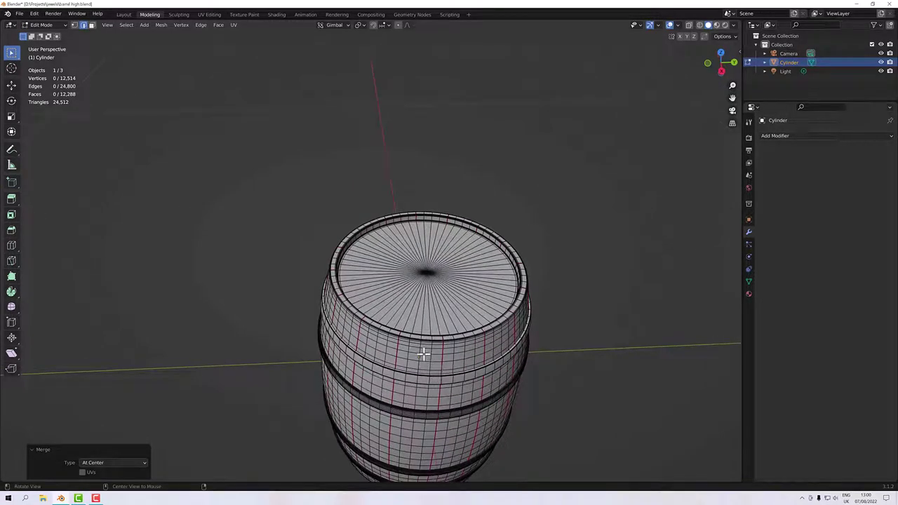
scroll(425, 350, "up", 5)
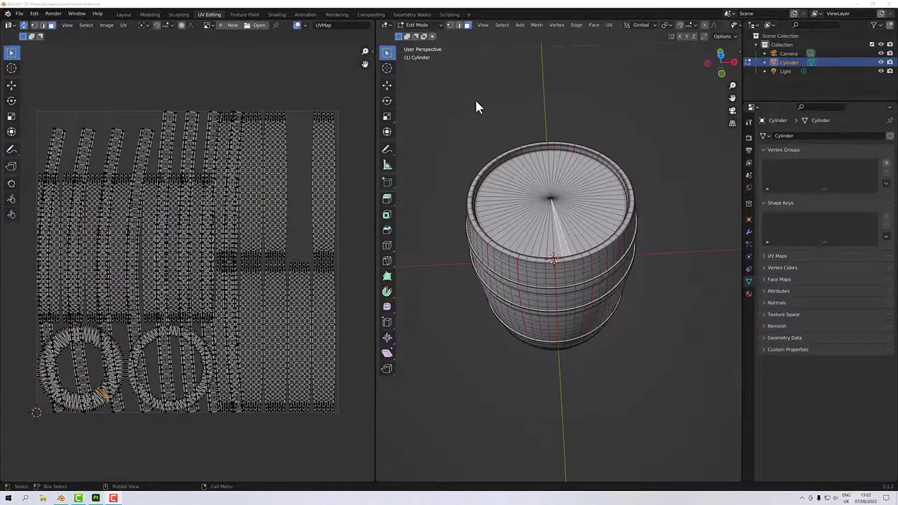
- Select a front wedge face on the top lid to check its placement in the UV layout
left_click(549, 213)
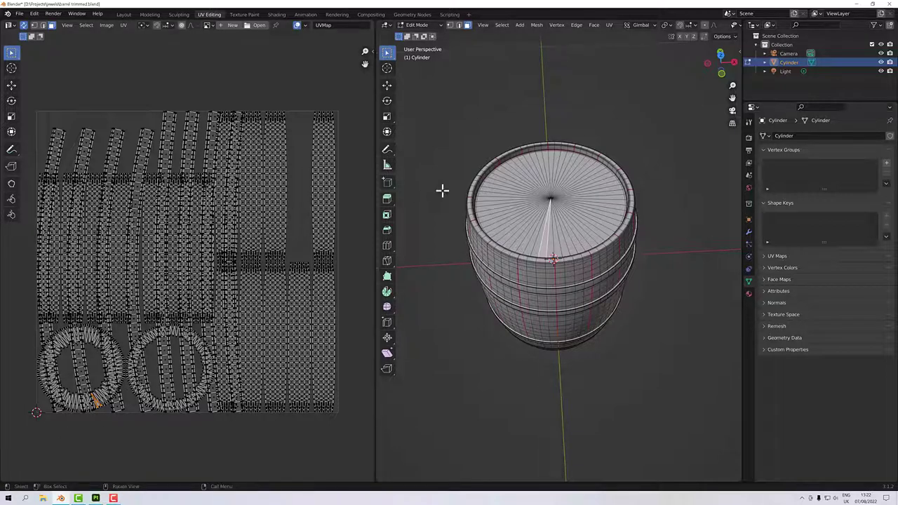
- Extend the selected wedge to all linked top lid faces delimited by seam, and hide the rest of the barrel
scroll(577, 220, "up", 3)
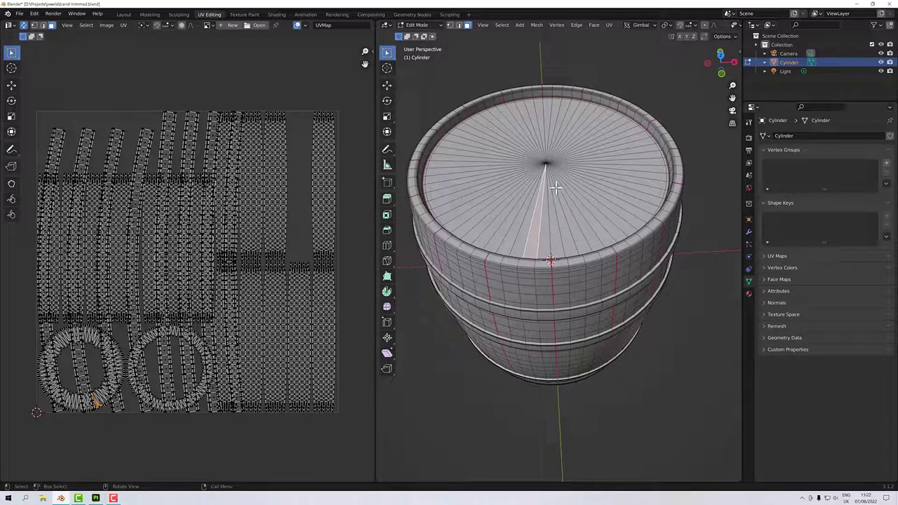
key("ctrl+l")
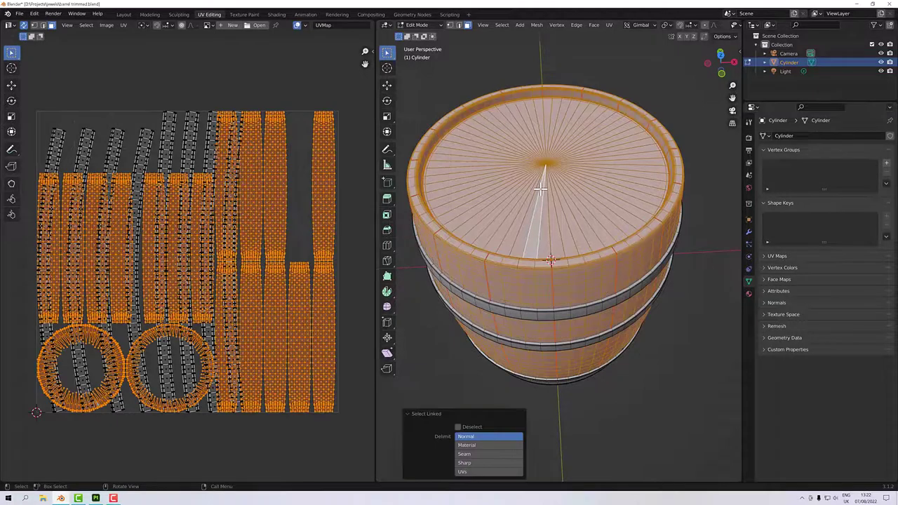
left_click(465, 454)
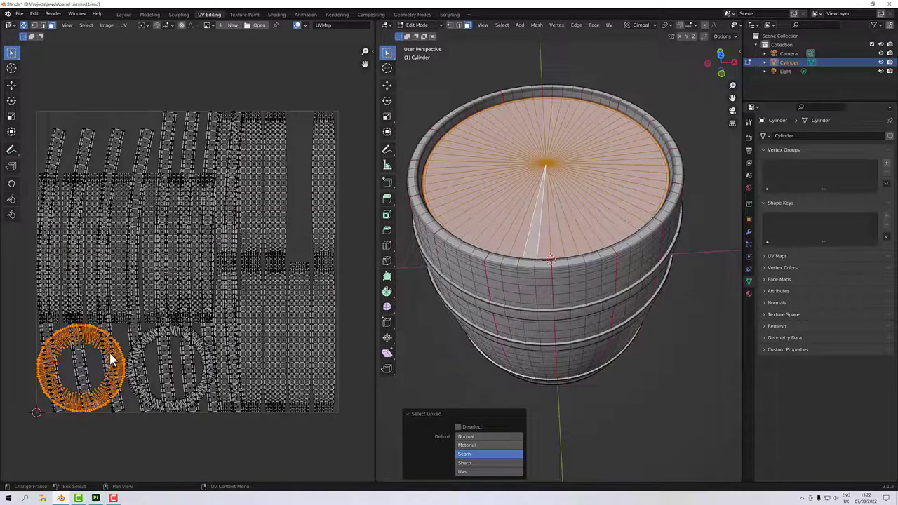
key("shift+h")
- Unwrap the isolated top lid and reveal the hidden barrel geometry again
key("u")
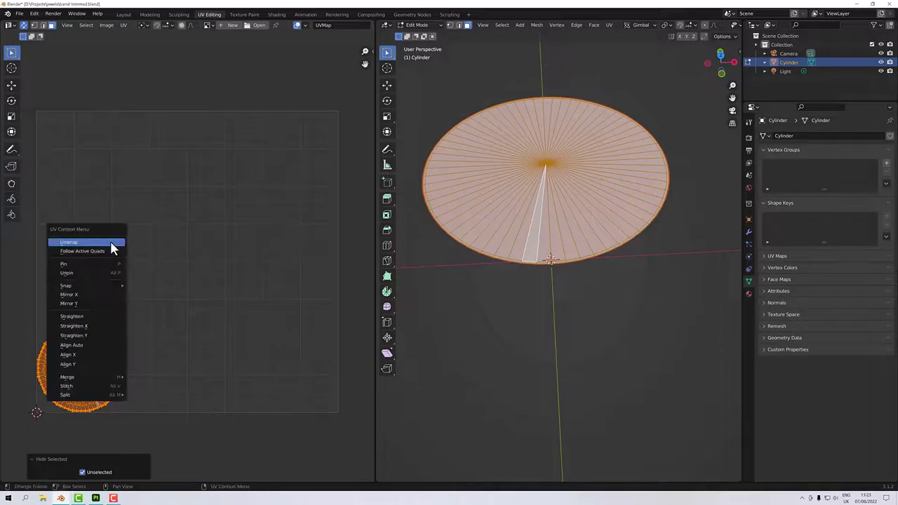
left_click(110, 245)
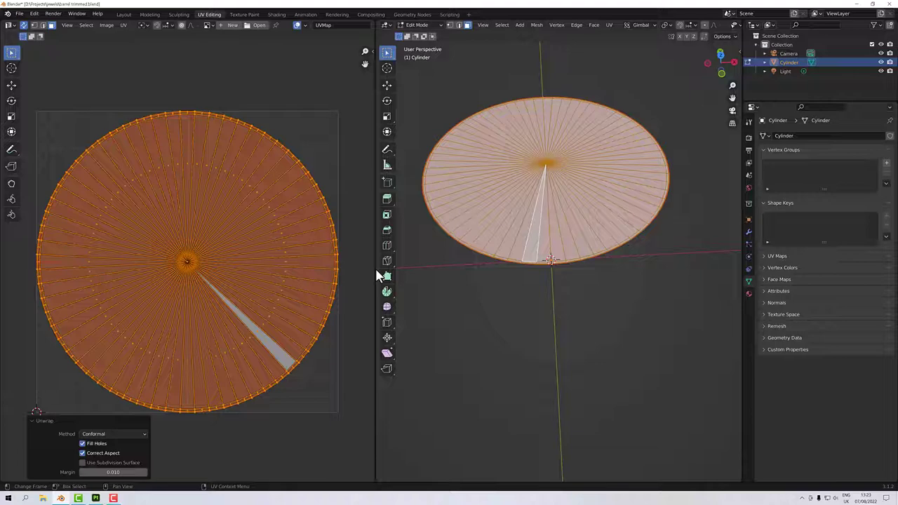
key("alt+h")
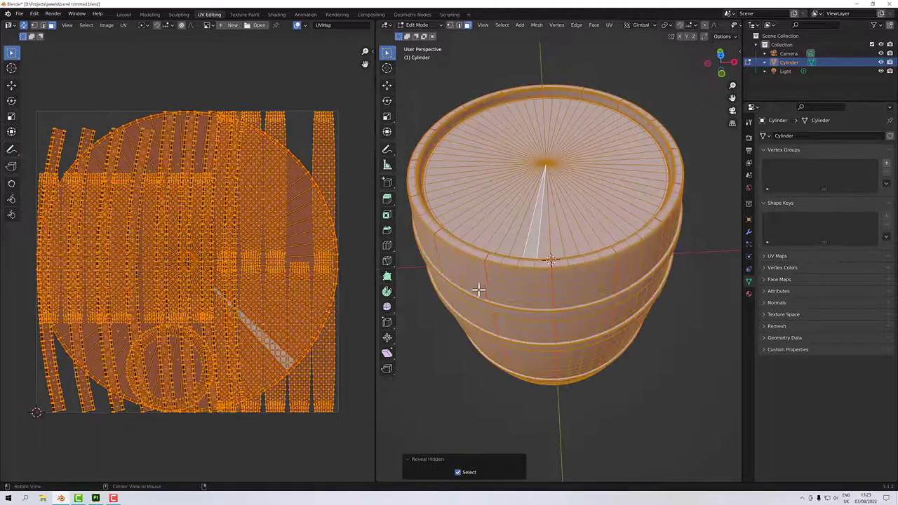
- Select all faces of the barrel's bottom lid up to its seam and hide everything else
middle_click_drag(497, 293, 522, 327)
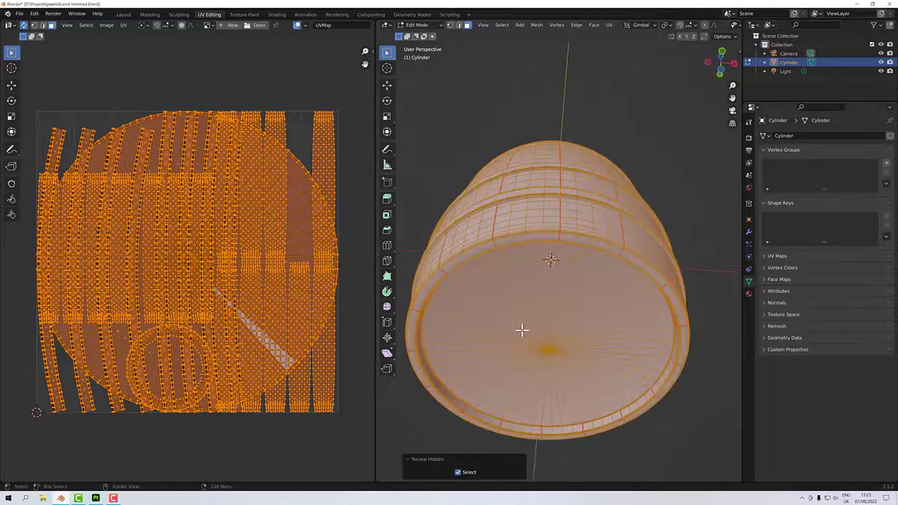
left_click(549, 354)
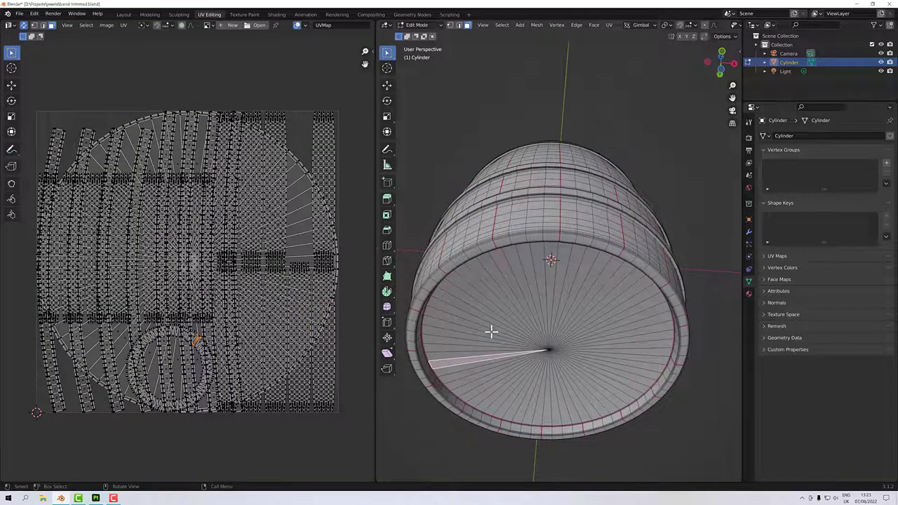
key("l")
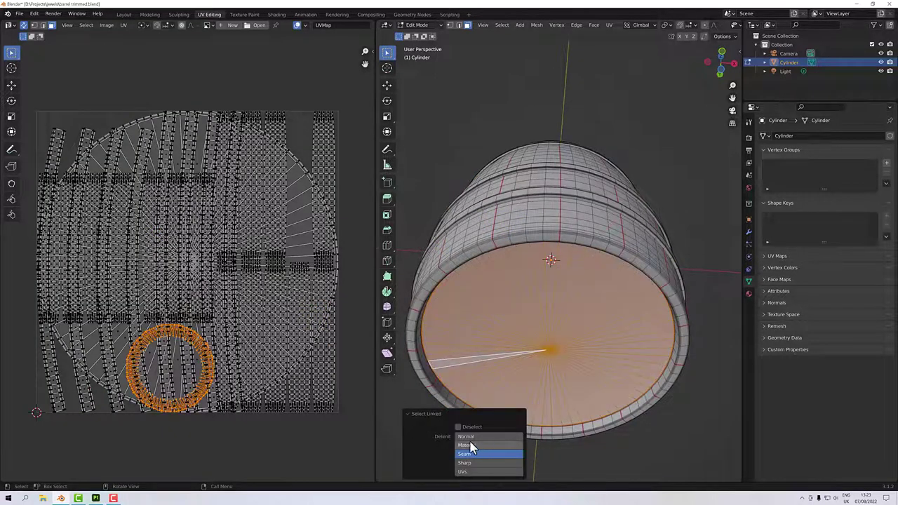
key("shift+h")
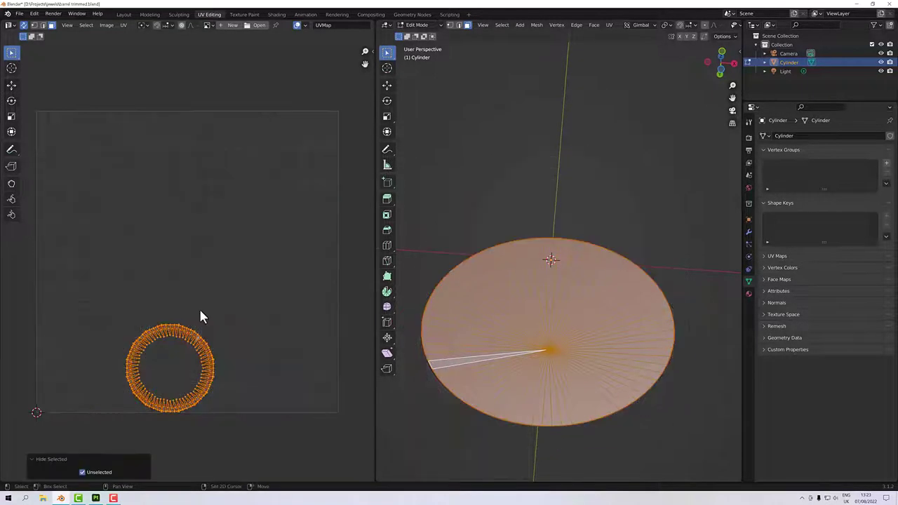
- Unwrap the isolated bottom lid and bring back the hidden parts of the barrel
key("u")
left_click(232, 245)
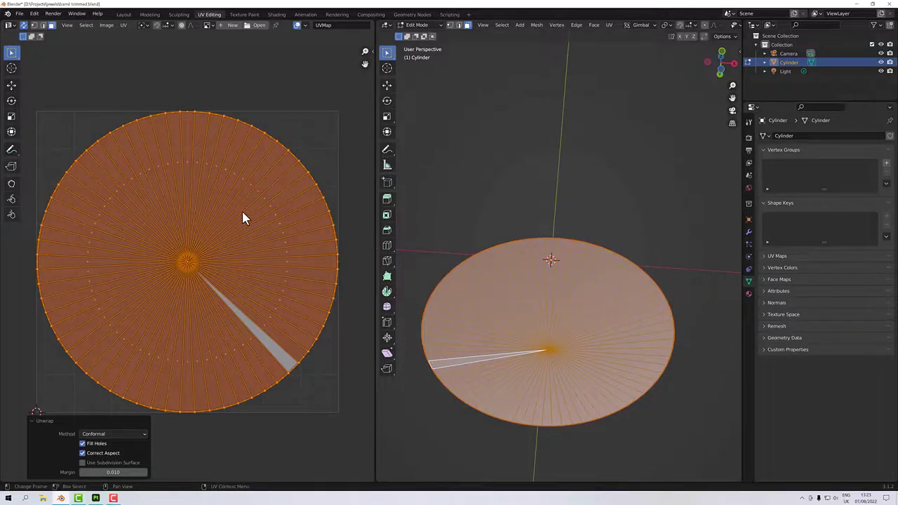
key("alt+h")
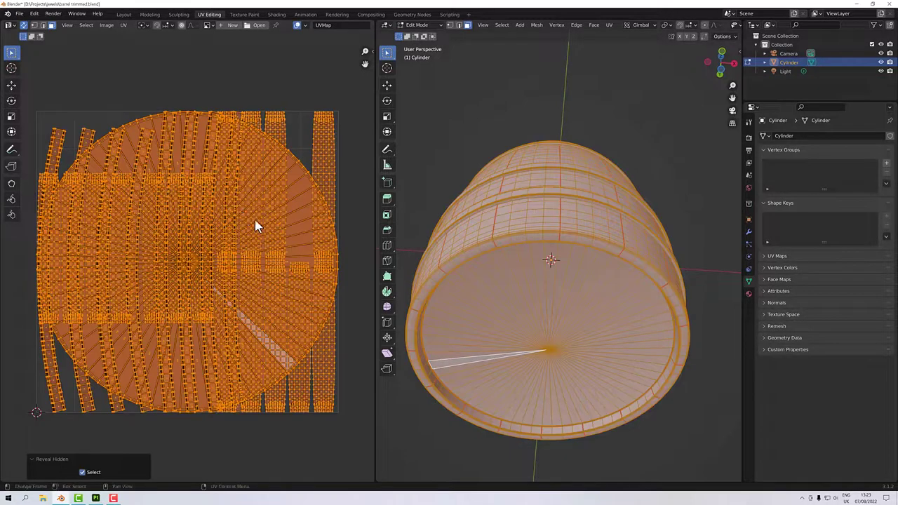
- Select the barrel's whole wooden body with both lids, linked with the Normal delimit, and hide the metal hoops
scroll(509, 270, "down", 5)
middle_click_drag(545, 266, 547, 341)
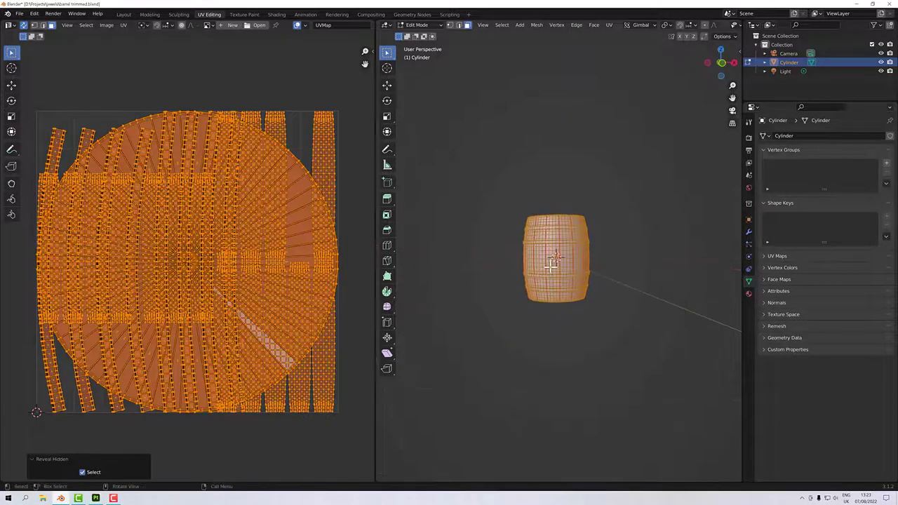
scroll(551, 266, "up", 3)
left_click(574, 256)
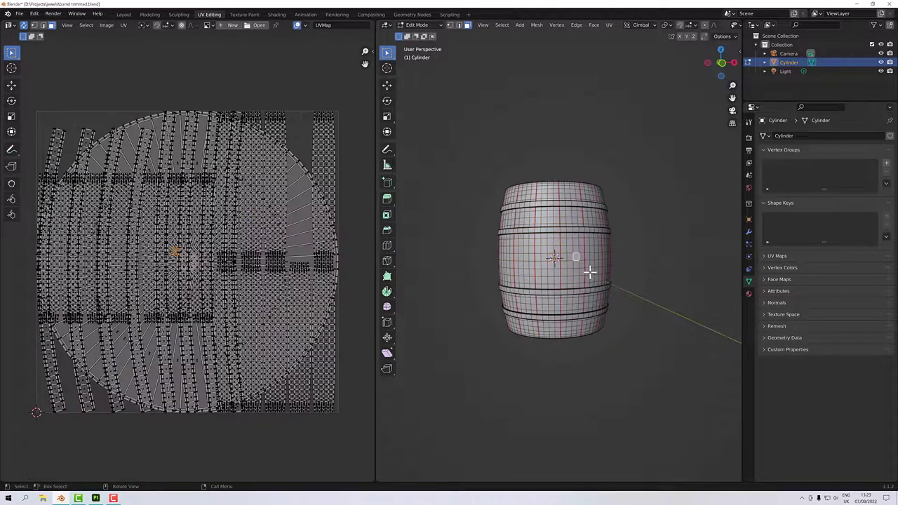
key("l")
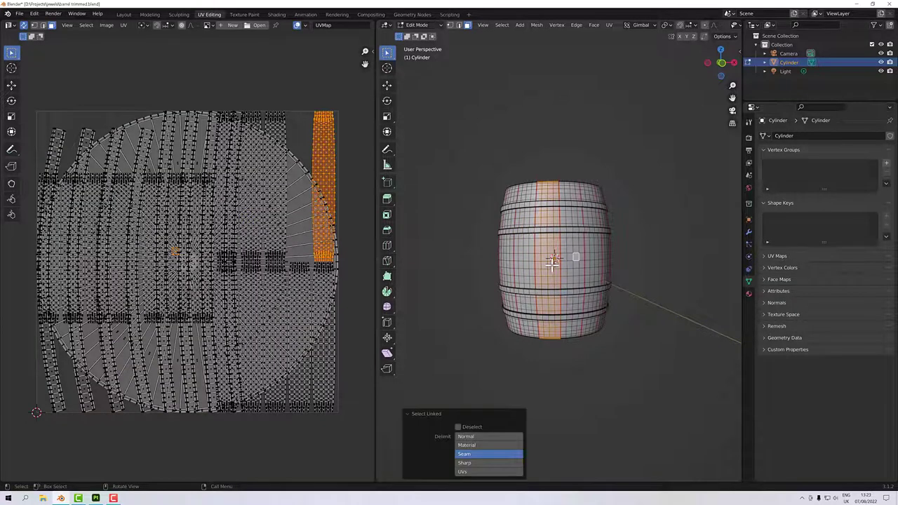
left_click(481, 437)
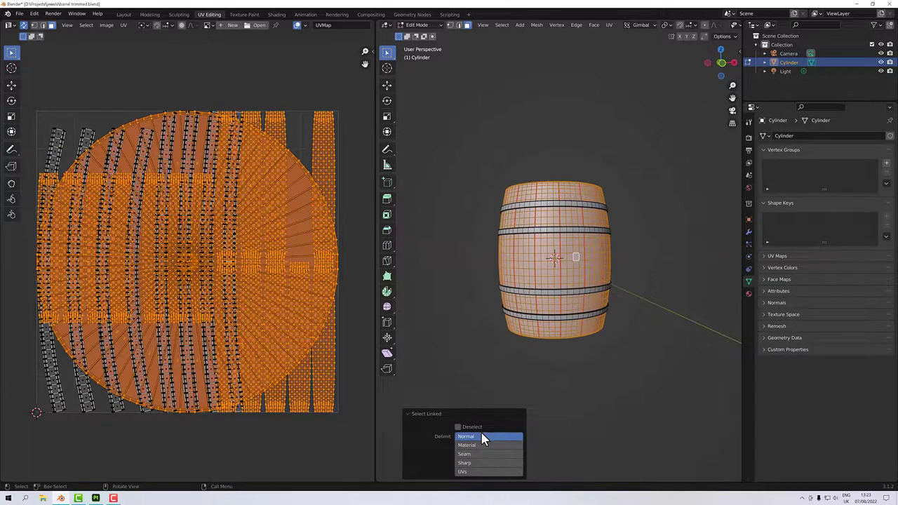
key("shift+h")
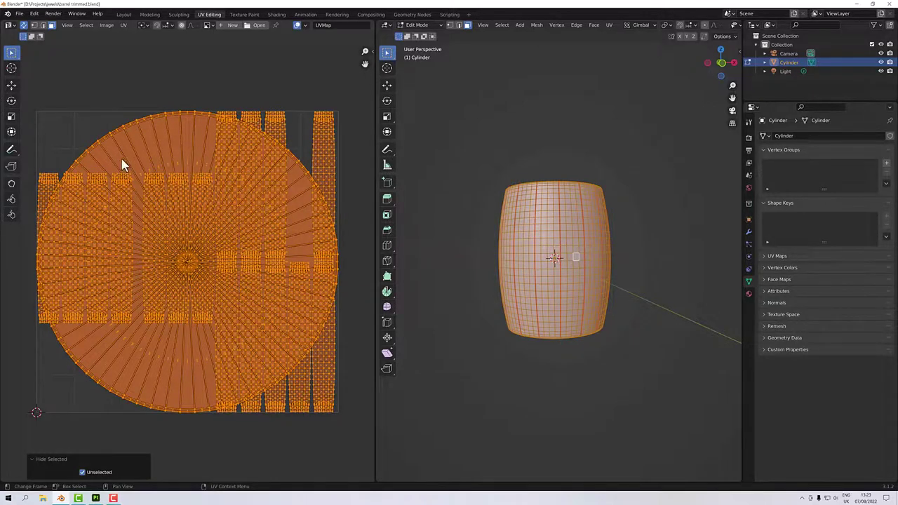
- Pack the UV islands of the isolated wooden body and lids
left_click(125, 26)
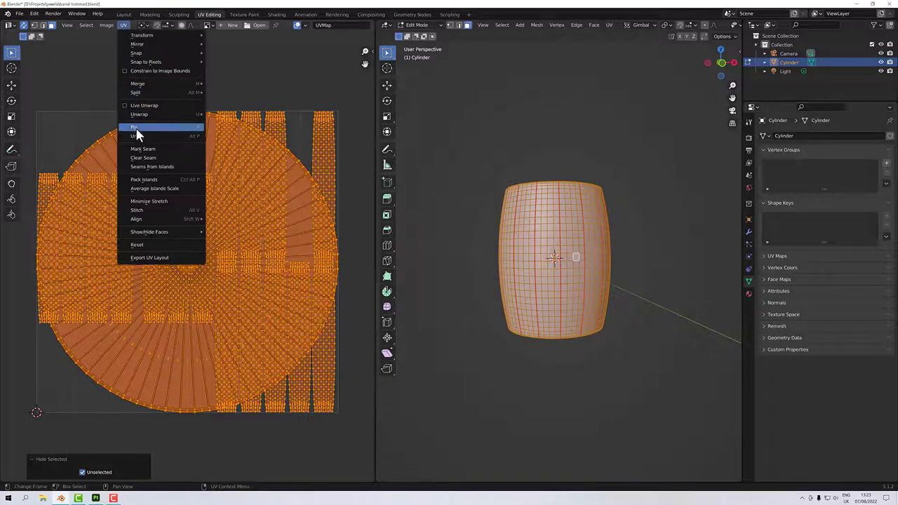
left_click(148, 180)
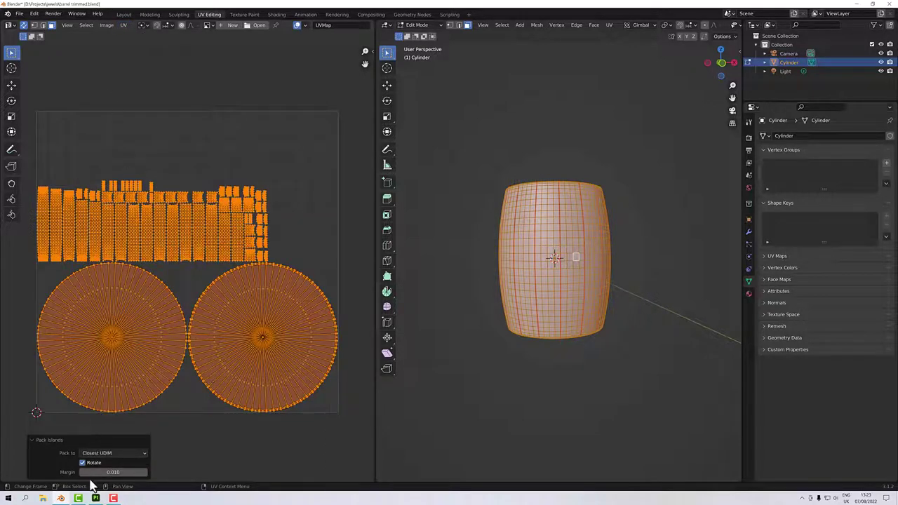
left_click(110, 455)
- Unwrap the isolated wooden body and lids together, and pack their UV islands
right_click(178, 144)
left_click(140, 145)
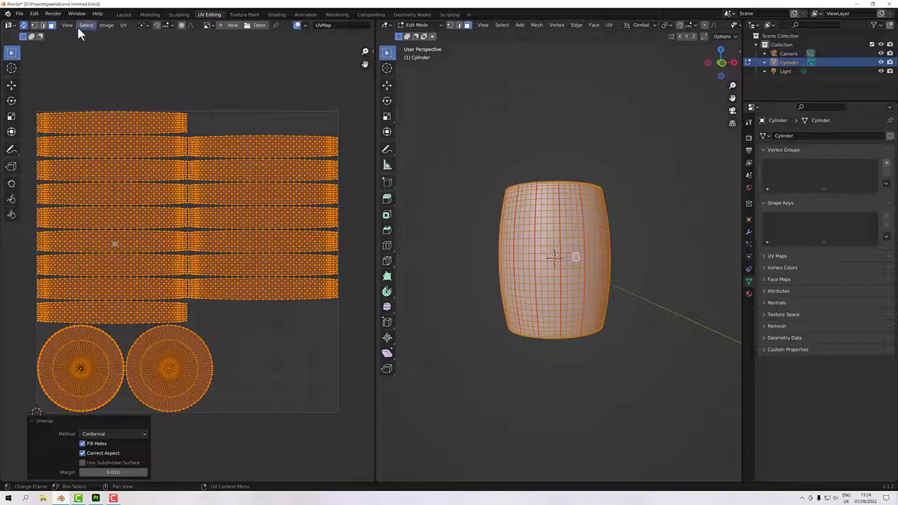
left_click(123, 25)
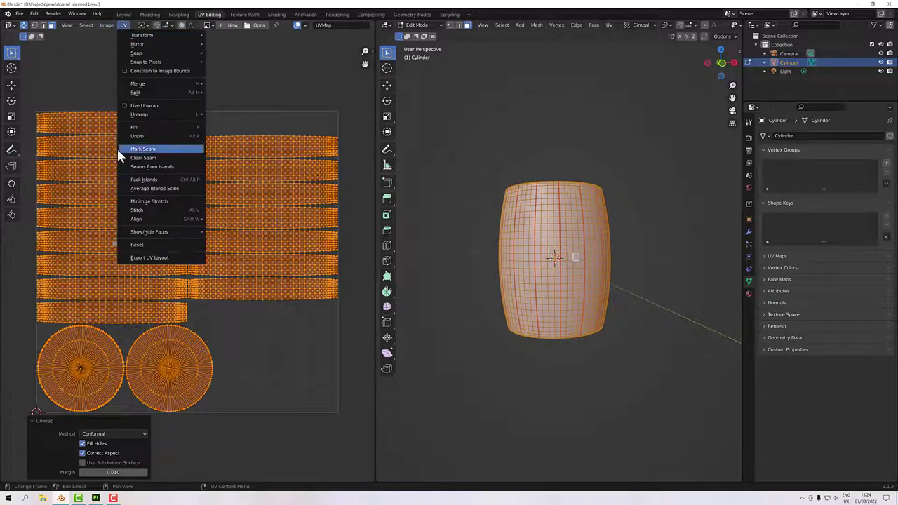
left_click(140, 180)
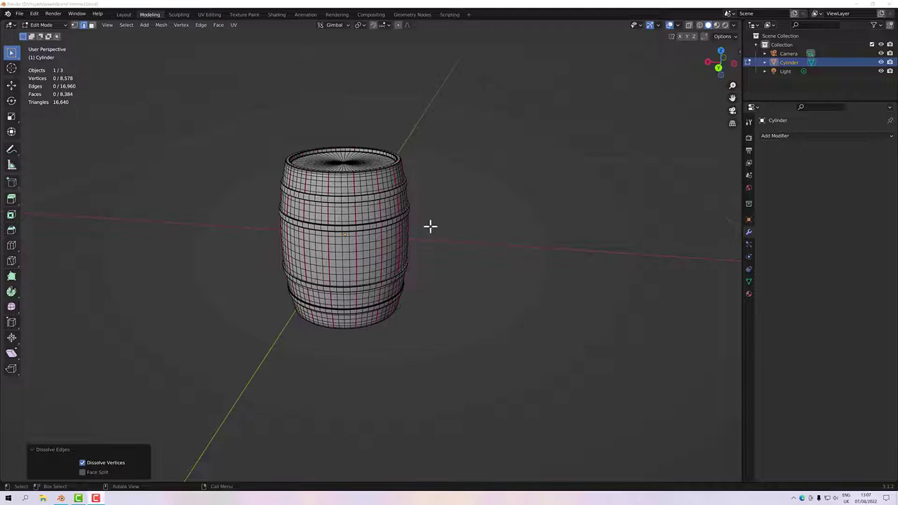
- Check the trimmed barrel from above and return it to Object Mode
left_click(449, 200)
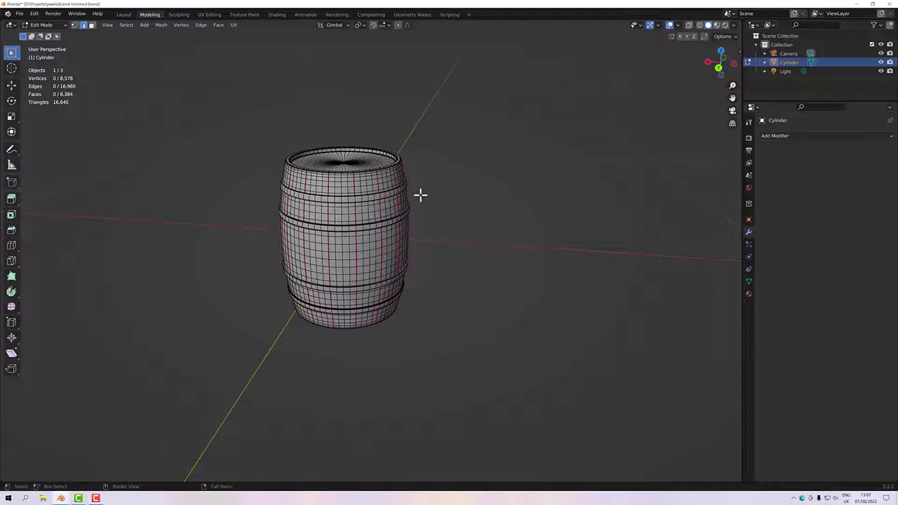
middle_click_drag(417, 195, 471, 316)
scroll(427, 203, "up", 2)
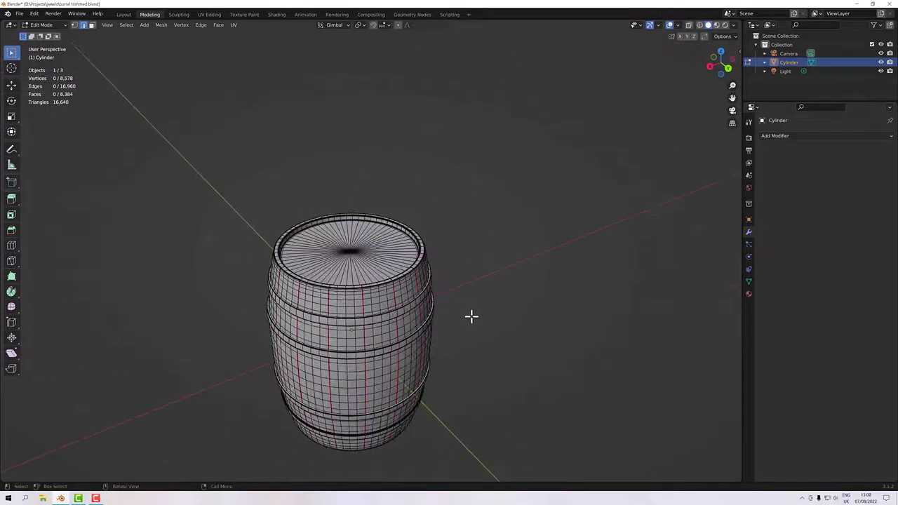
key("Tab")
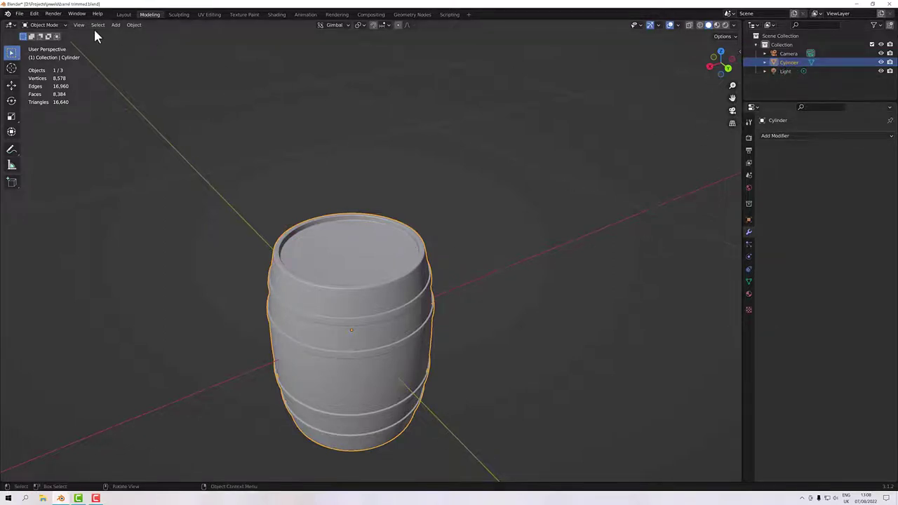
- Export the barrel as Wavefront OBJ to D:\Projects under the name barrel trimmed.obj, limited to Selection Only
left_click(19, 15)
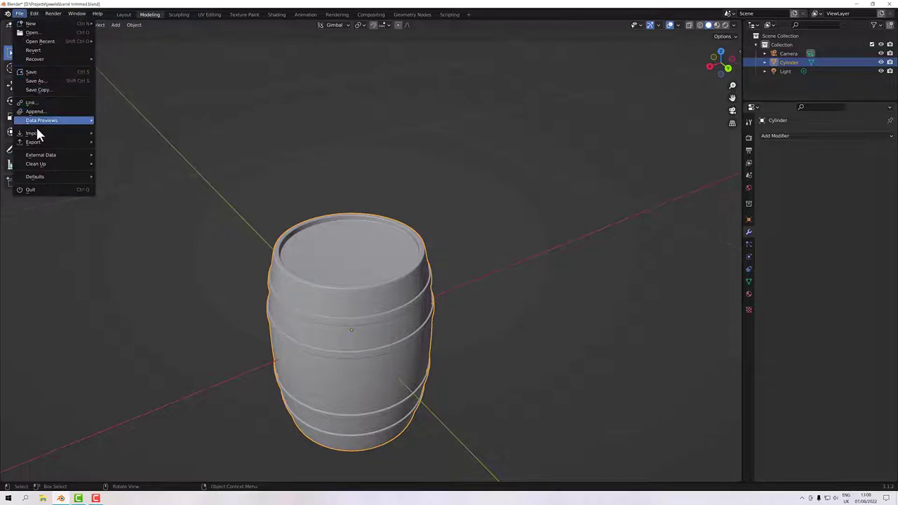
mouse_move(46, 143)
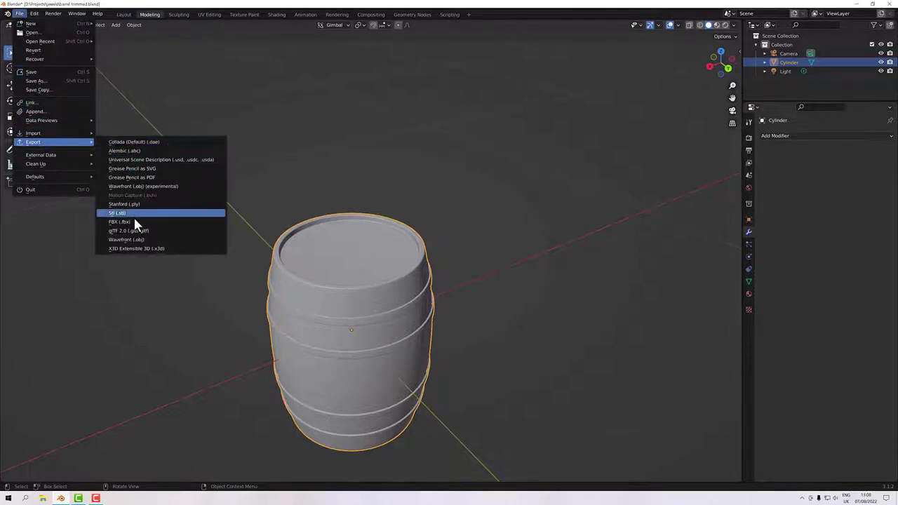
left_click(140, 240)
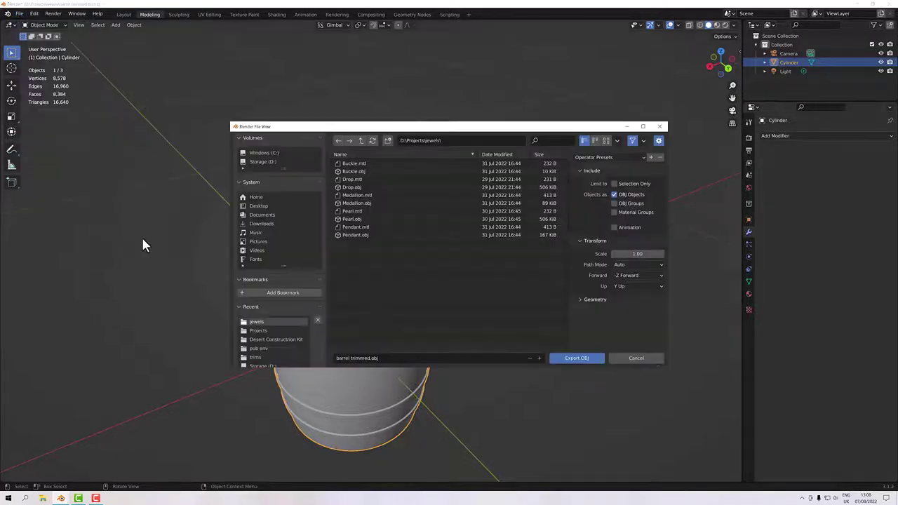
left_click(359, 140)
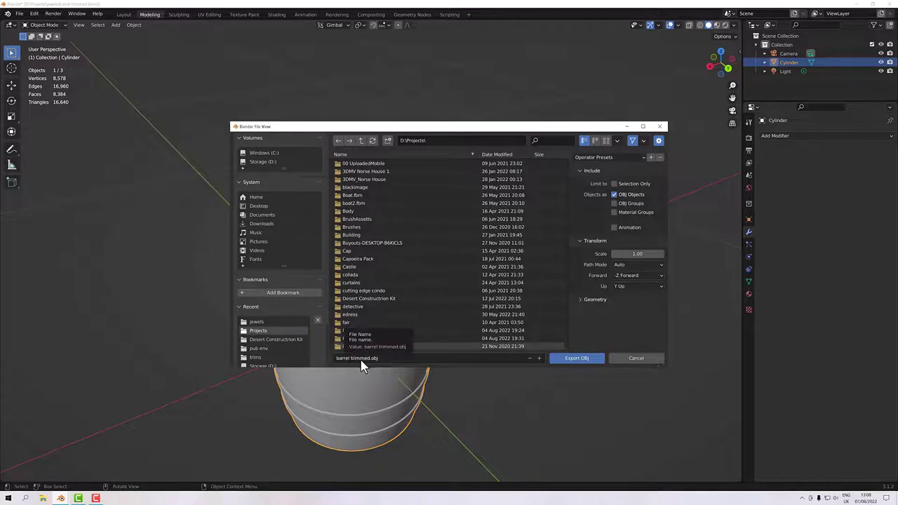
left_click(614, 184)
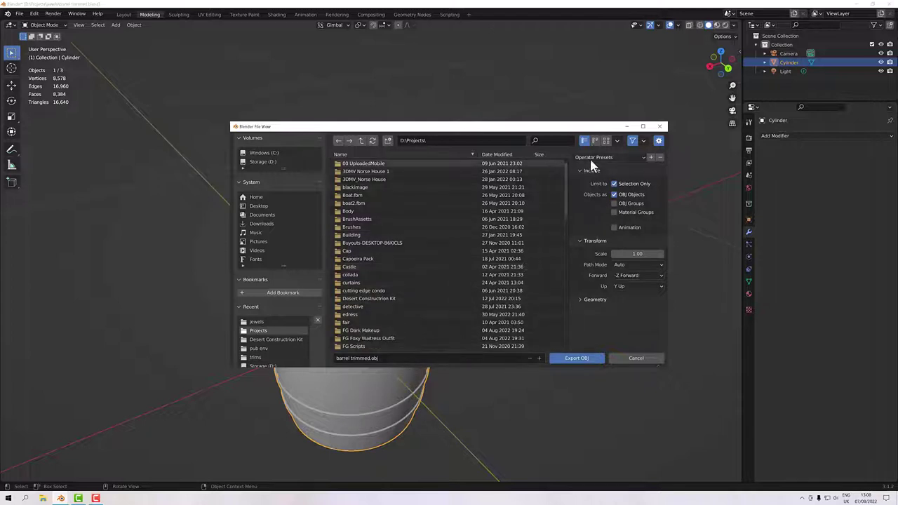
left_click(578, 365)
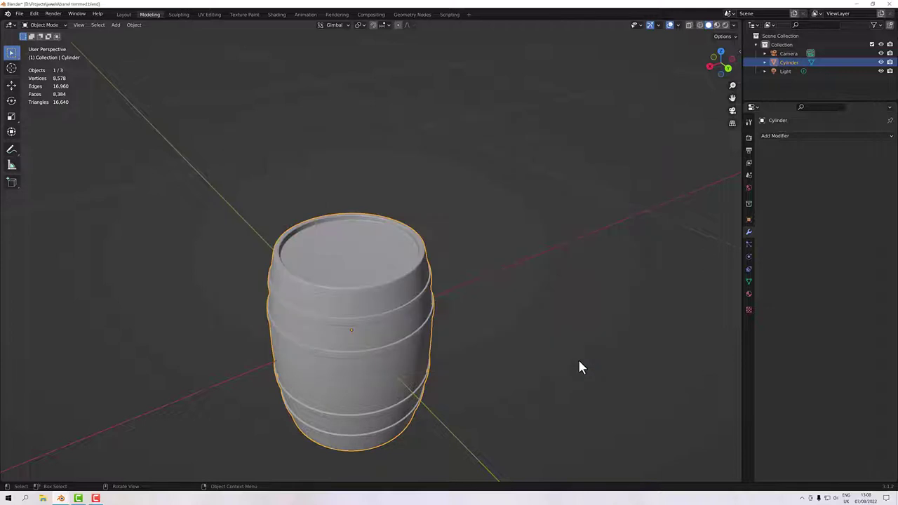
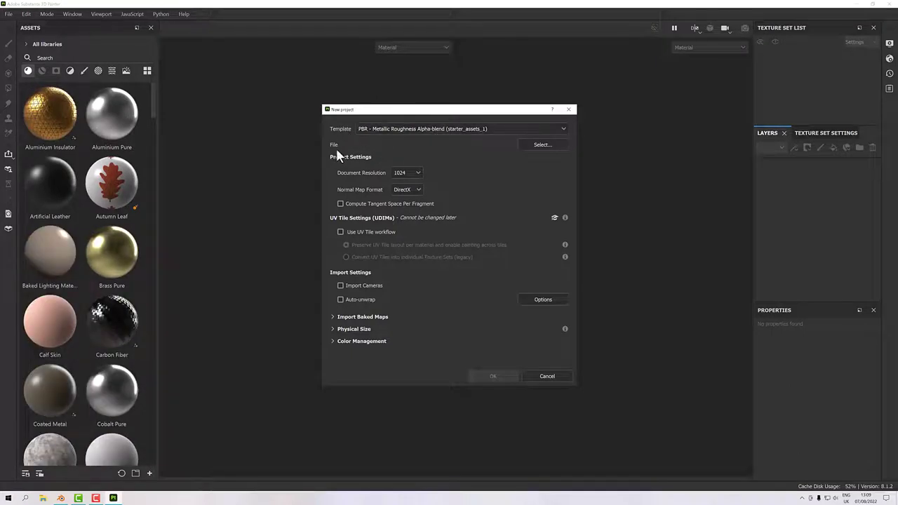
- In Substance 3D Painter's new project, choose barrel trimmed.obj from the Projects folder as the mesh file
left_click(536, 147)
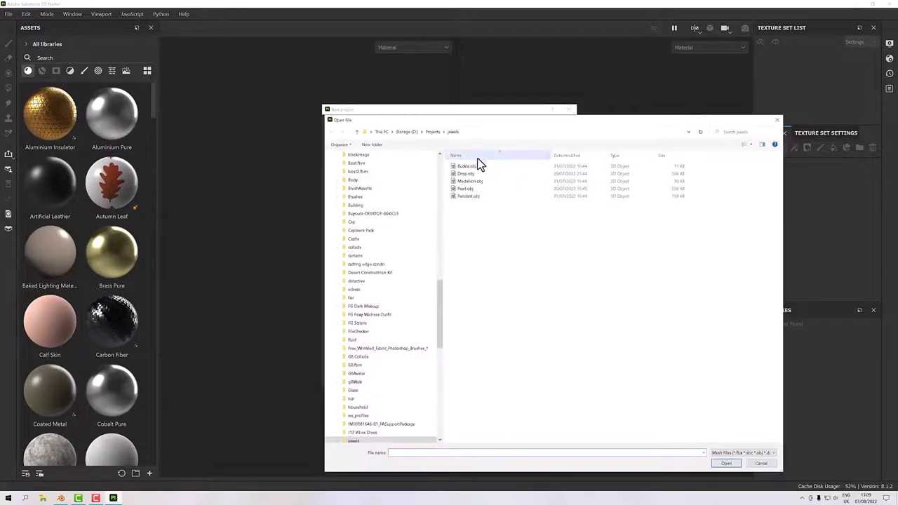
left_click(432, 131)
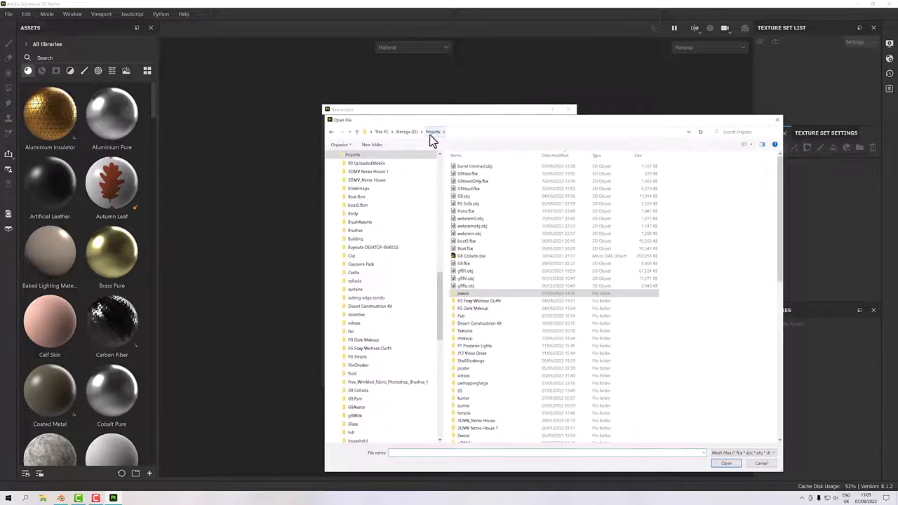
double_click(468, 166)
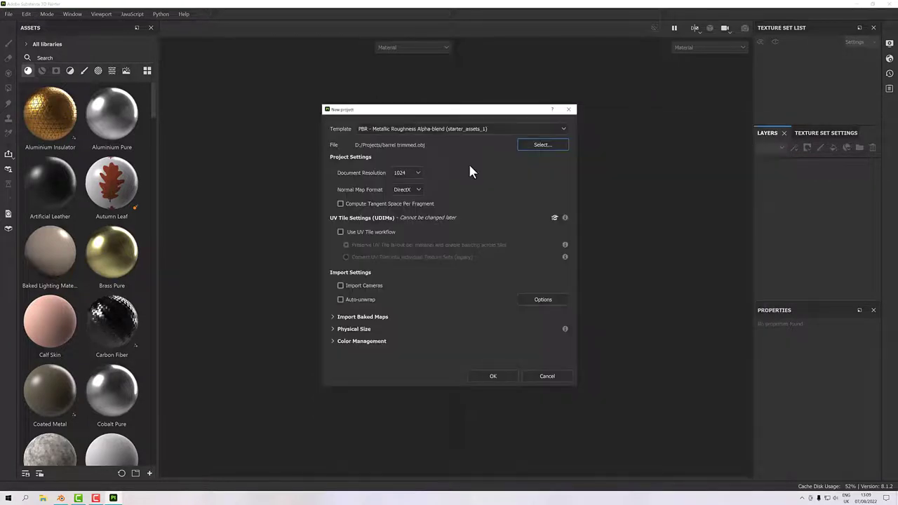
- Set the document resolution to 2048, choose the normal map format, and create the project
left_click(411, 175)
left_click(410, 222)
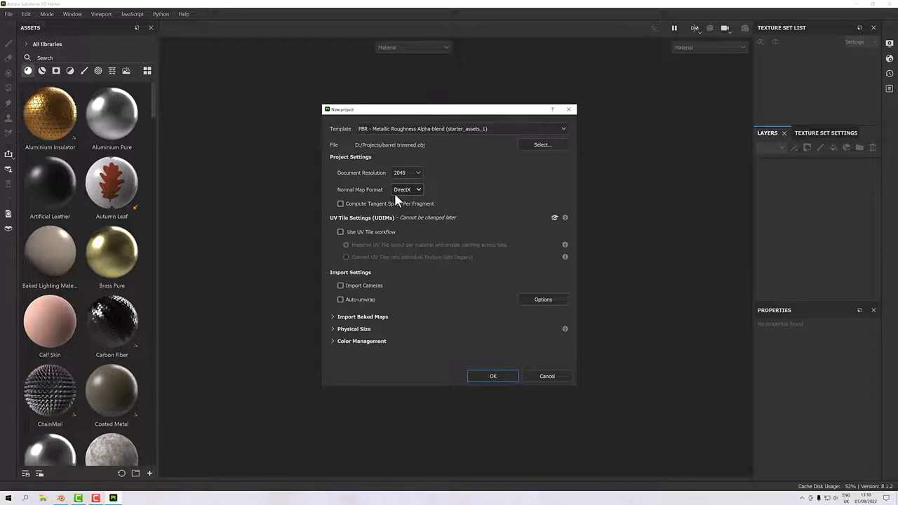
left_click(395, 193)
left_click(393, 211)
left_click(493, 377)
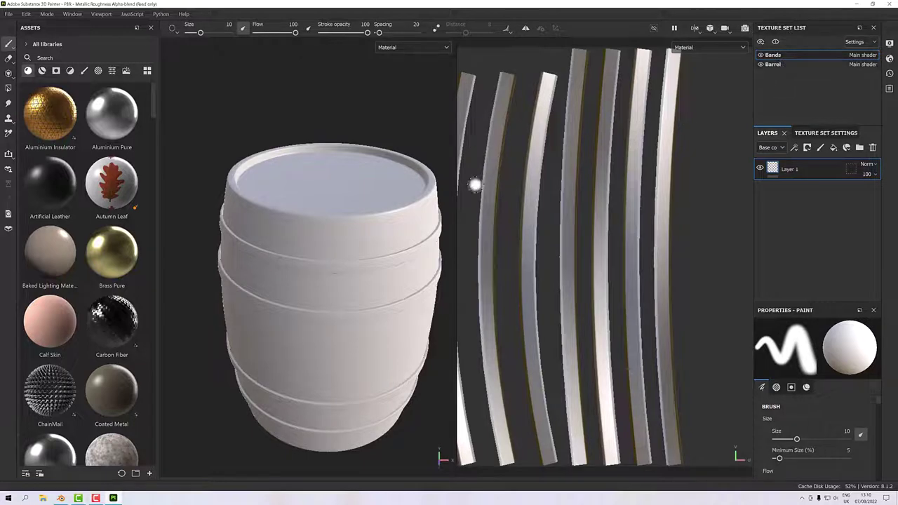
- Compare the UV layouts of the Bands and Barrel texture sets alongside the model in the 3D/2D view
scroll(337, 250, "up", 2)
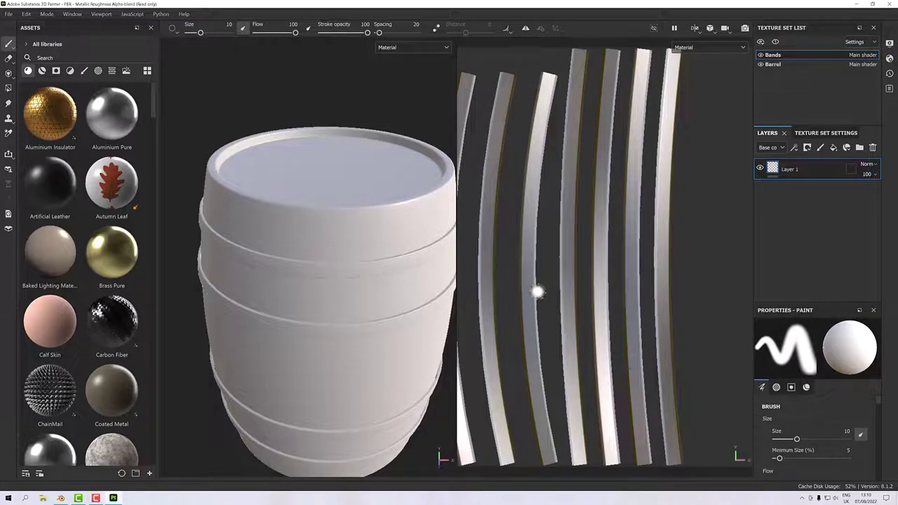
scroll(571, 290, "down", 3)
scroll(571, 290, "down", 1)
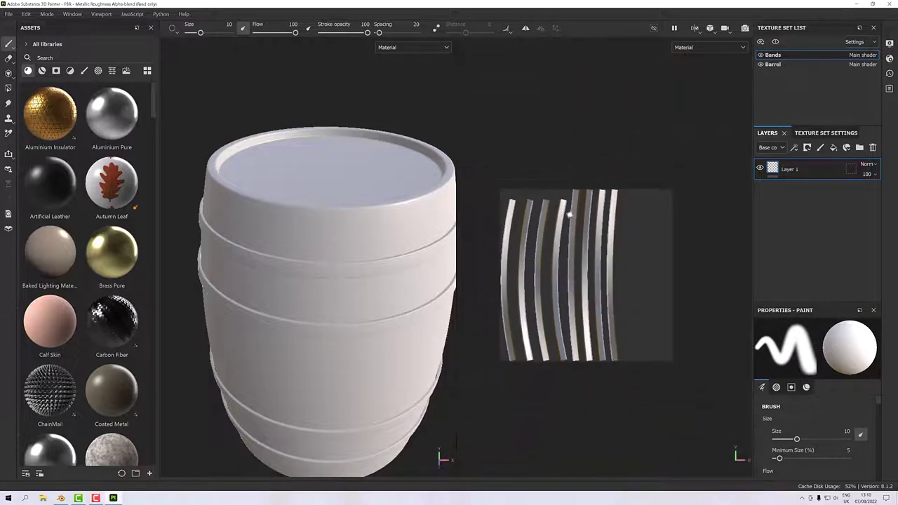
left_click(773, 64)
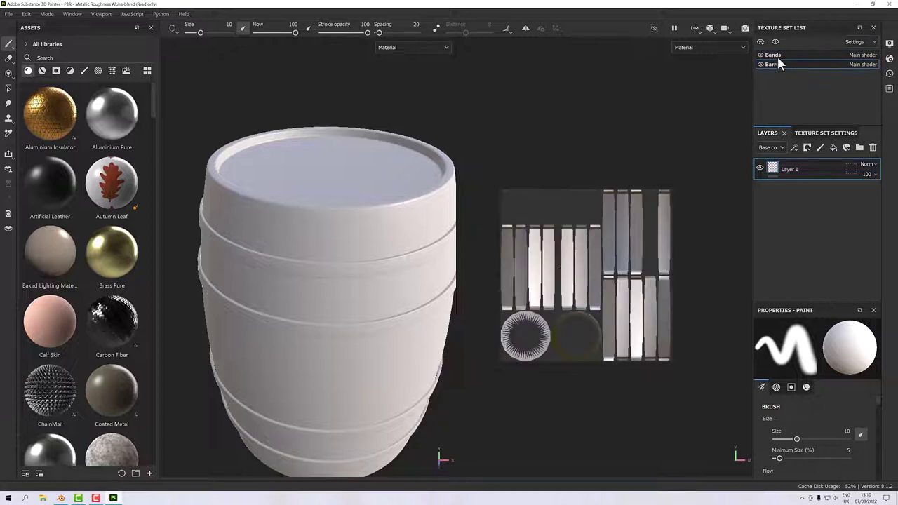
left_click(775, 56)
left_click(774, 63)
left_click(775, 56)
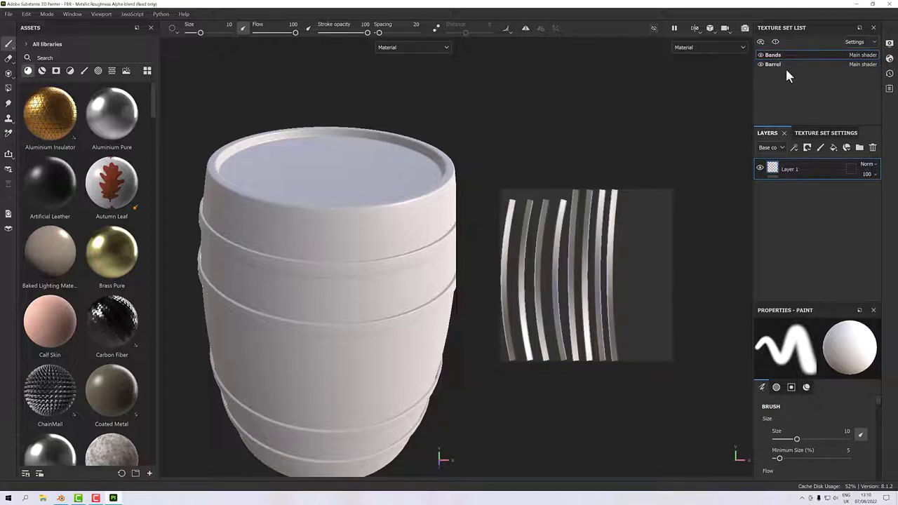
left_click(788, 62)
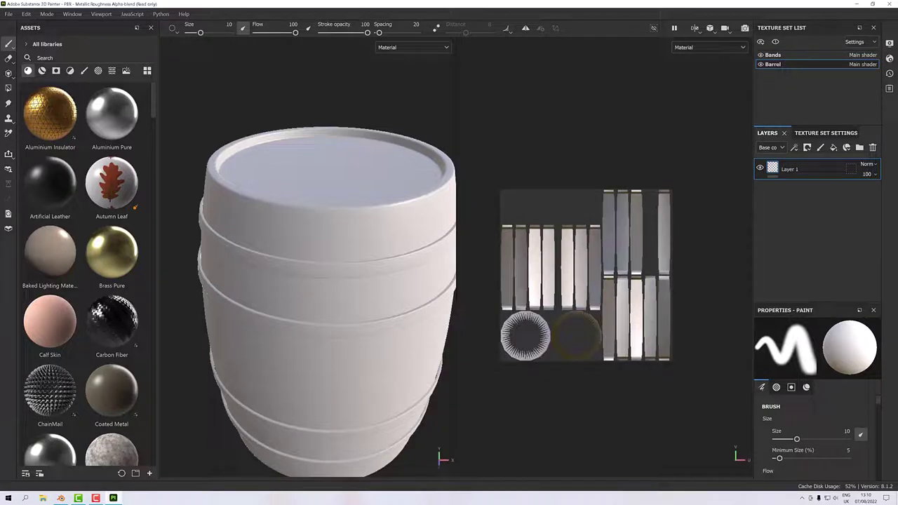
left_click(698, 28)
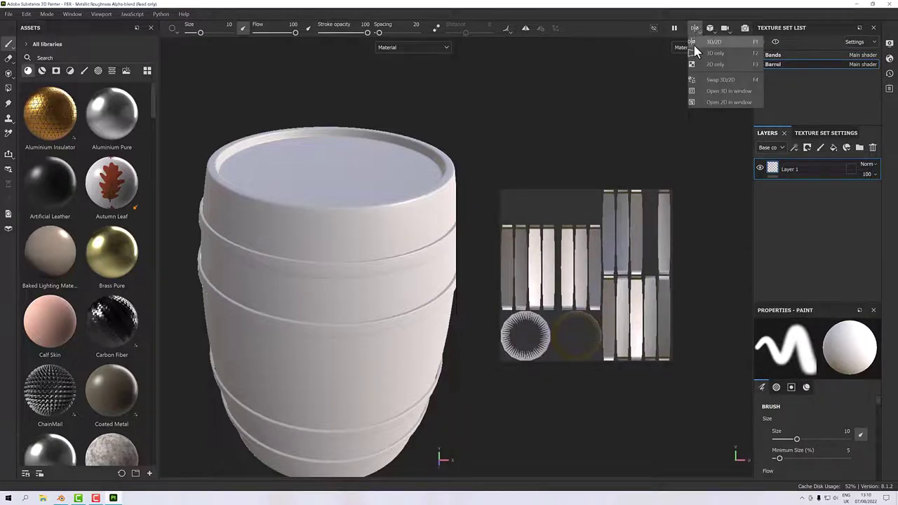
left_click(711, 43)
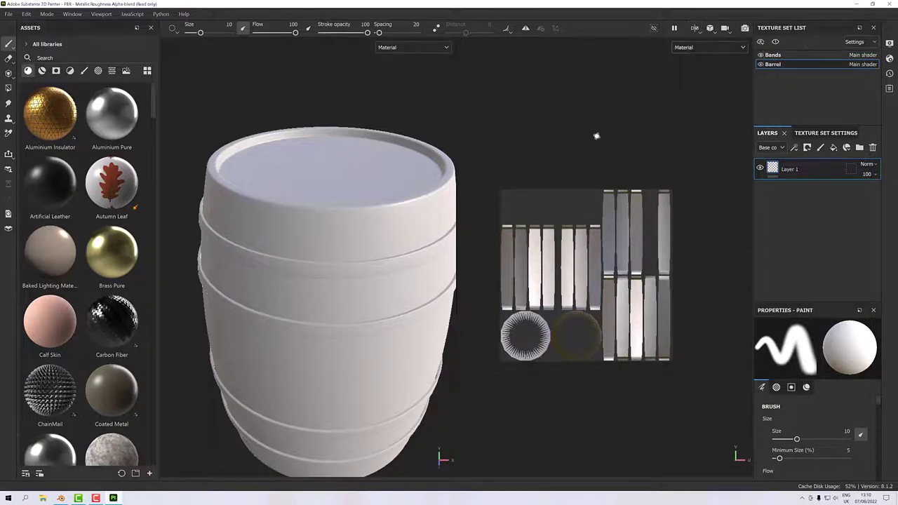
scroll(384, 278, "up", 2)
scroll(385, 279, "down", 2)
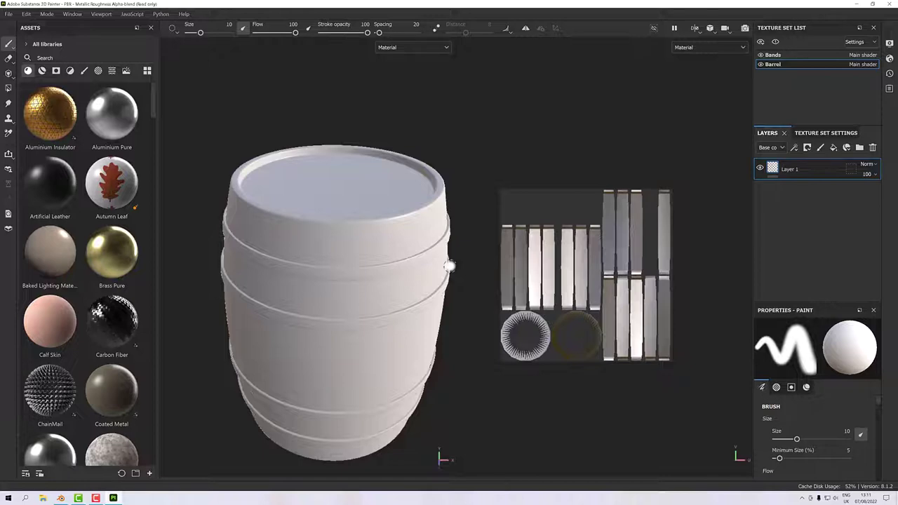
- Open the mesh map baking settings, exclude the ID map, and set the output size to 2048
left_click(825, 134)
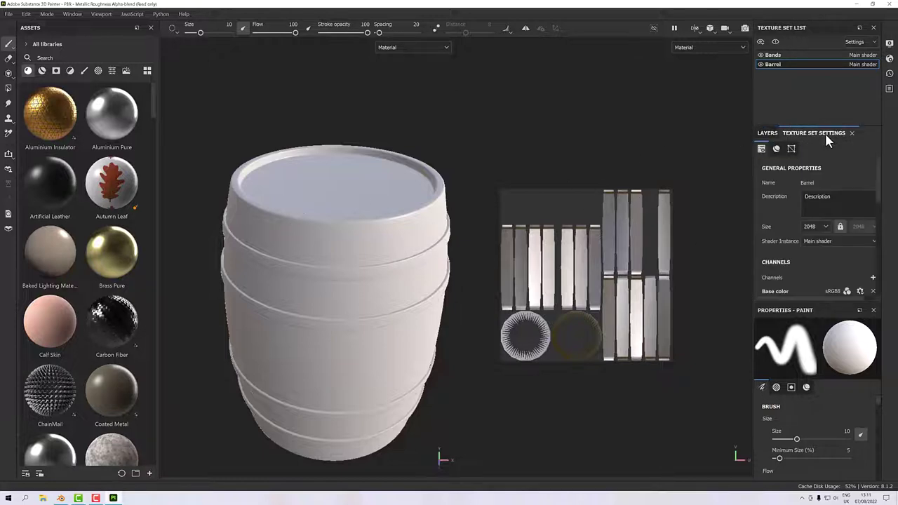
left_click(791, 151)
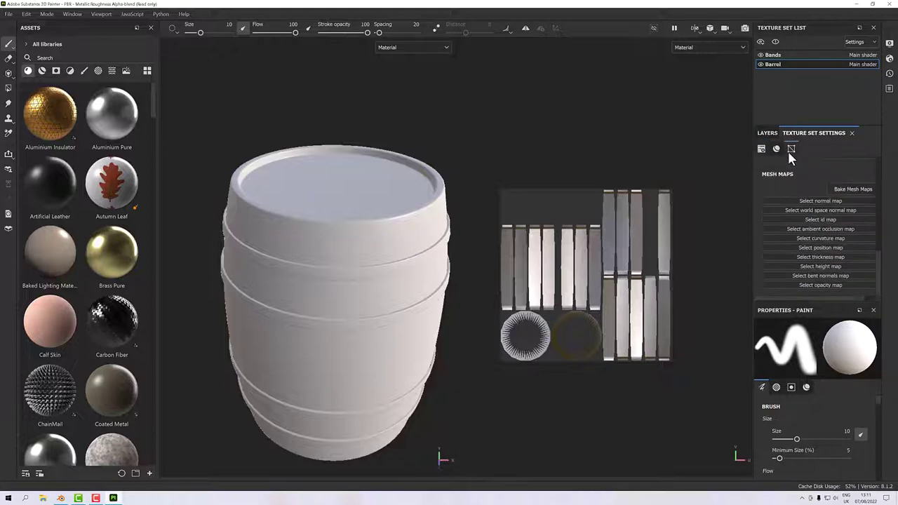
left_click(851, 189)
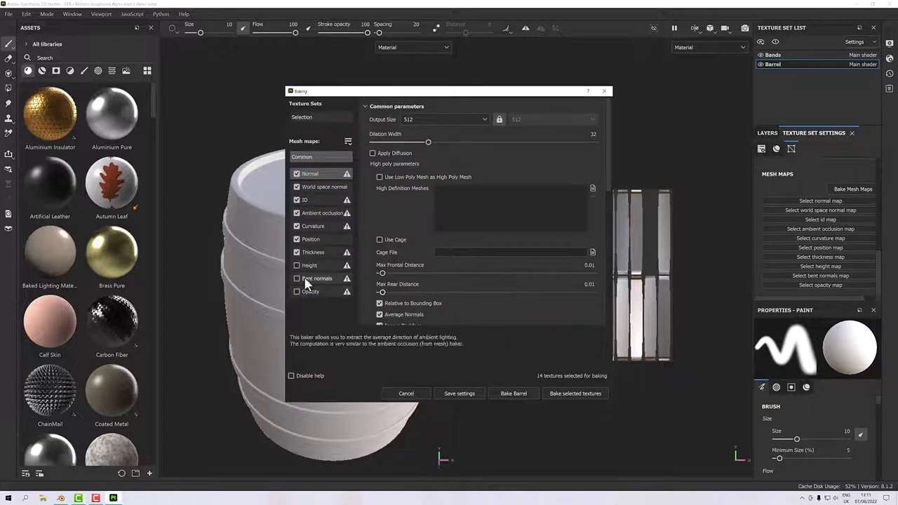
left_click(296, 201)
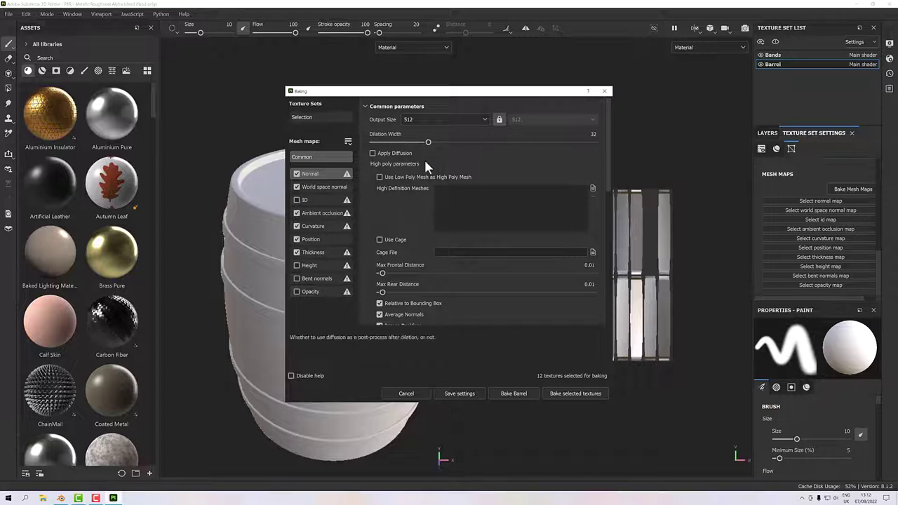
left_click(428, 121)
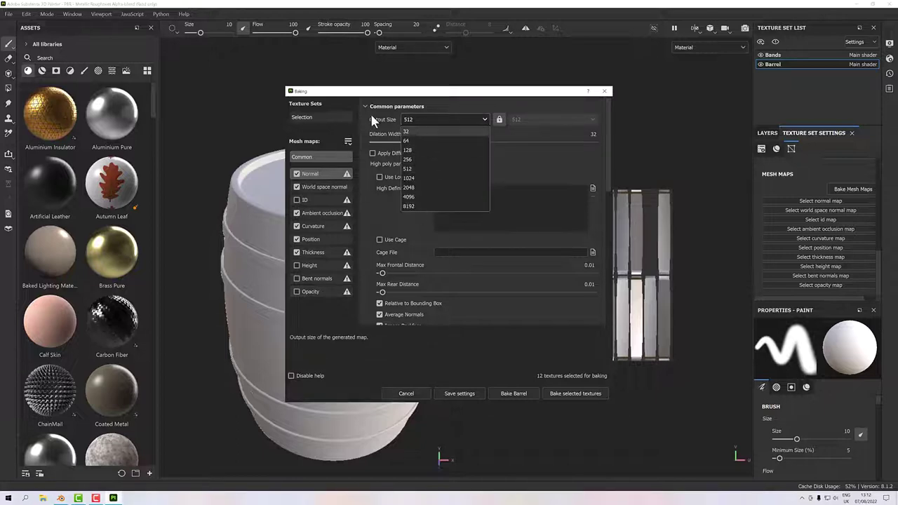
left_click(425, 187)
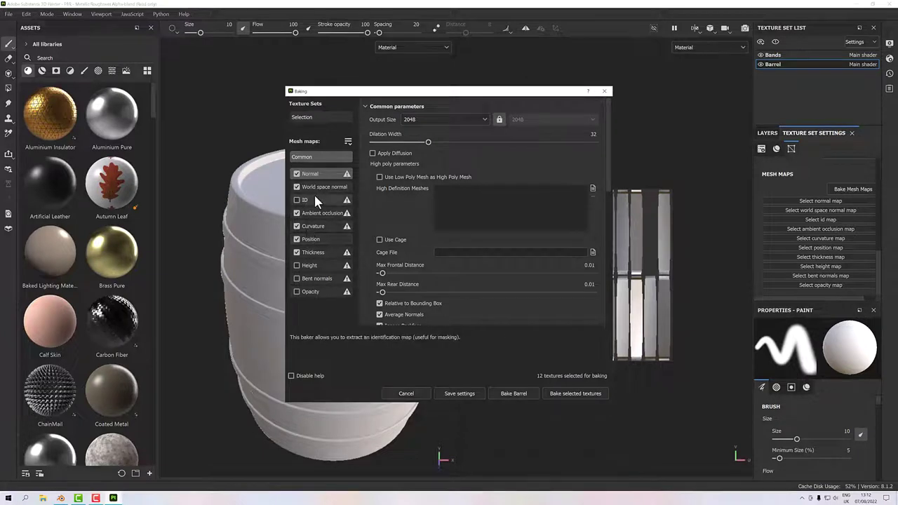
- Set the ambient occlusion baker's secondary rays to 256 and disable Relative to Bounding Box
left_click(322, 216)
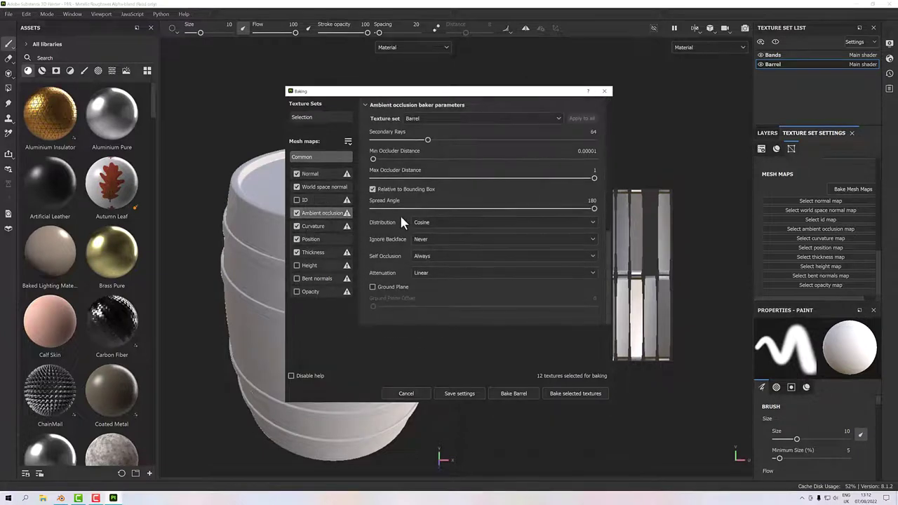
left_click_drag(427, 139, 607, 138)
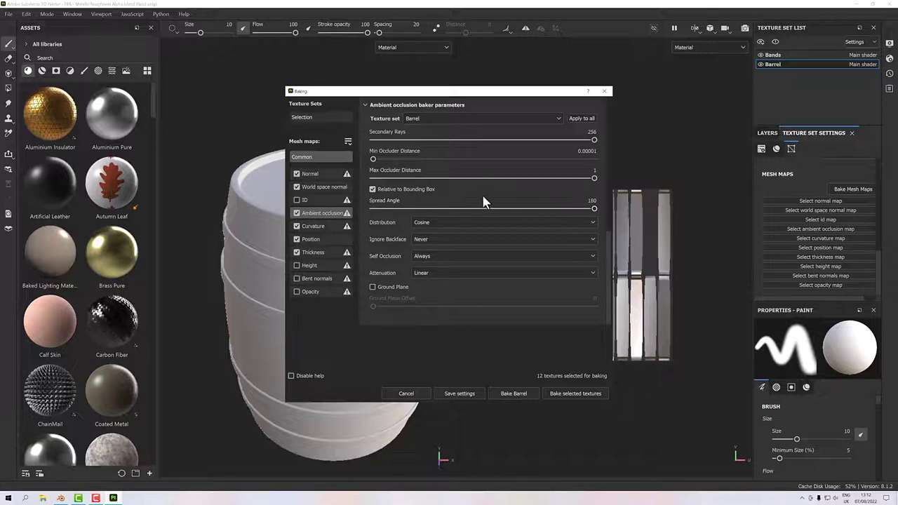
left_click(378, 191)
- Set the secondary rays to 256 for both the curvature and thickness bakers
left_click(316, 227)
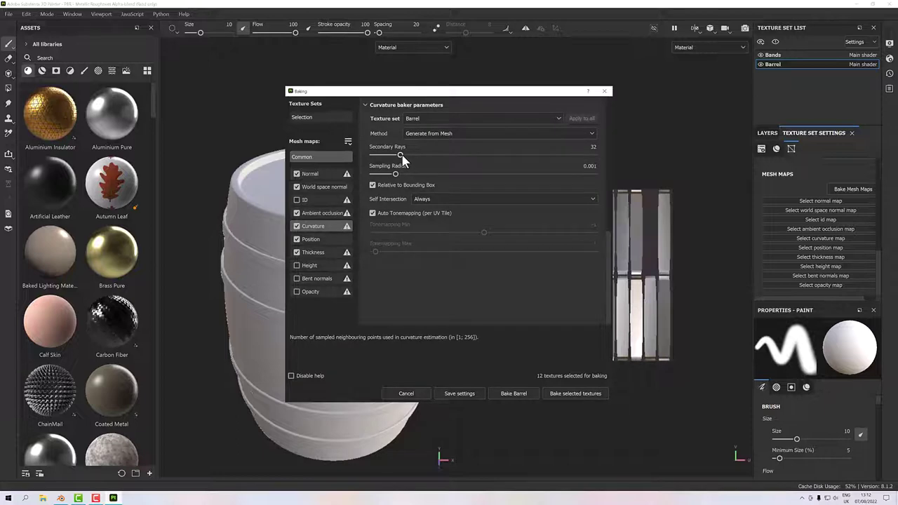
left_click_drag(400, 155, 619, 164)
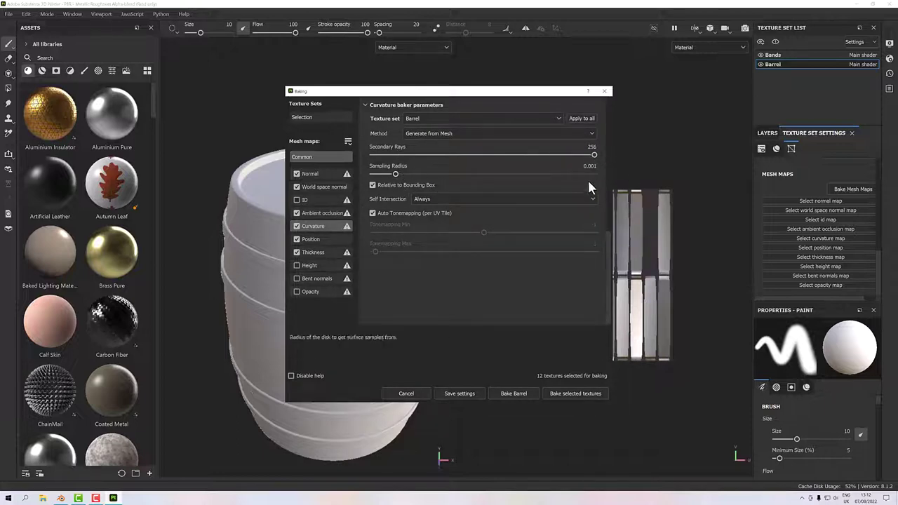
left_click(315, 243)
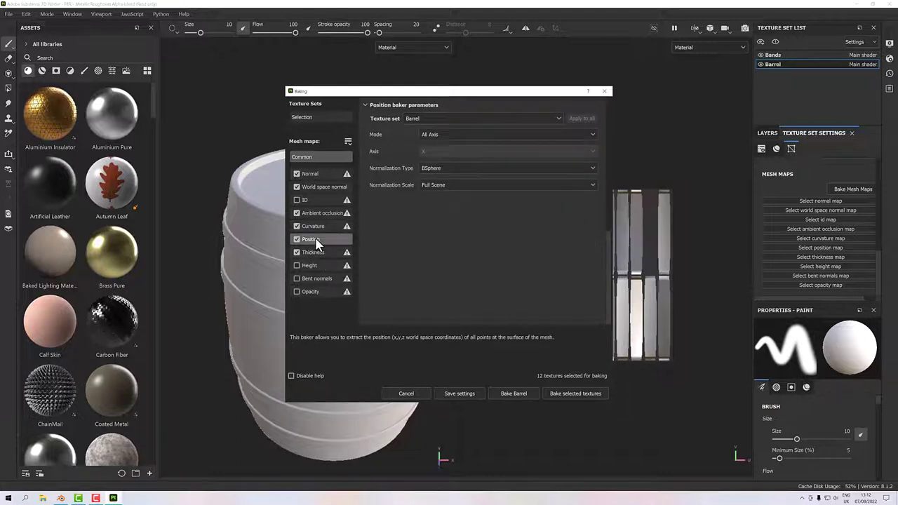
left_click(314, 255)
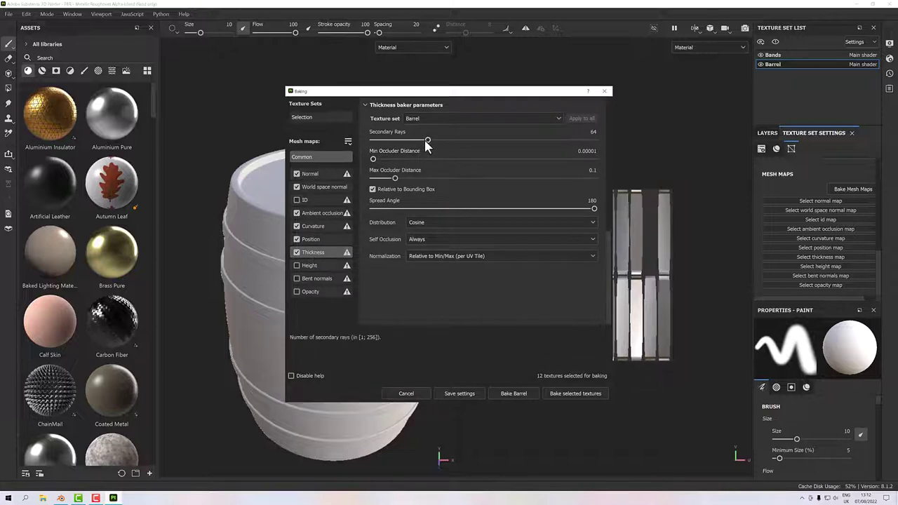
left_click_drag(427, 140, 594, 141)
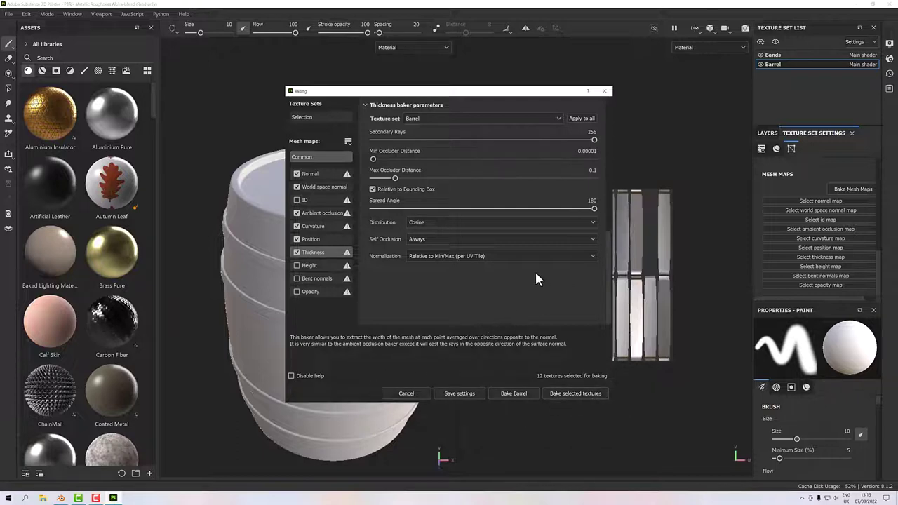
- Apply the Barrel set's thickness, curvature and ambient occlusion baking parameters to all texture sets
left_click(581, 119)
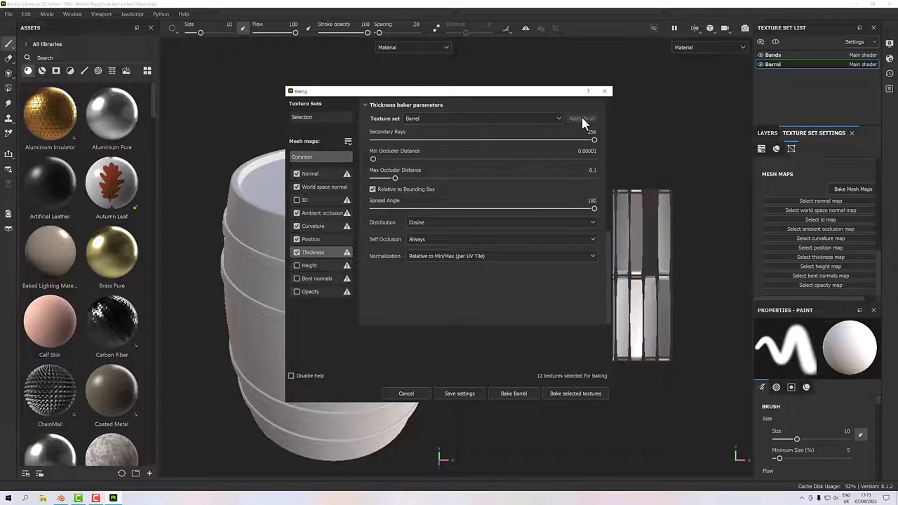
left_click(352, 239)
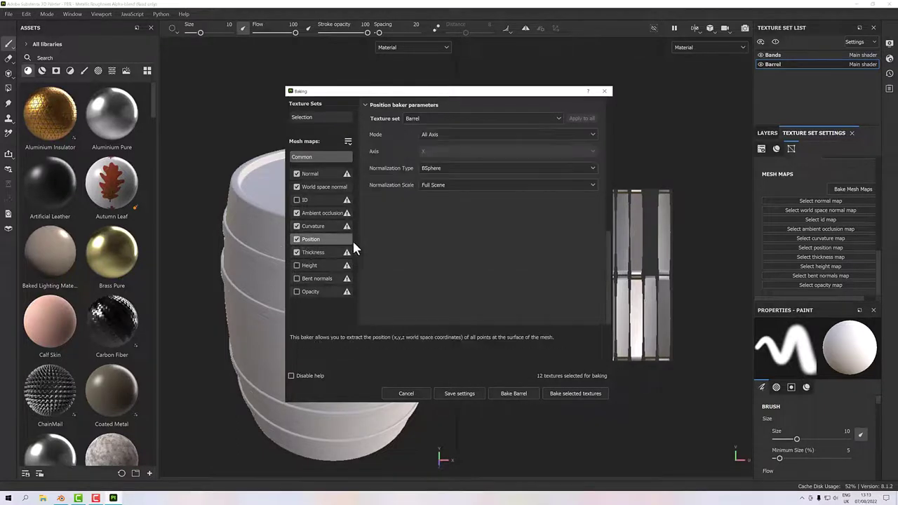
left_click(312, 226)
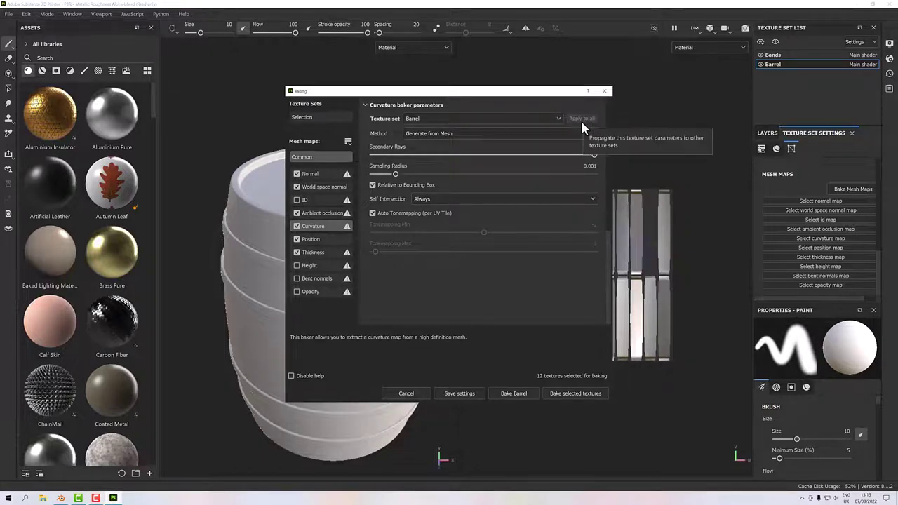
left_click(324, 213)
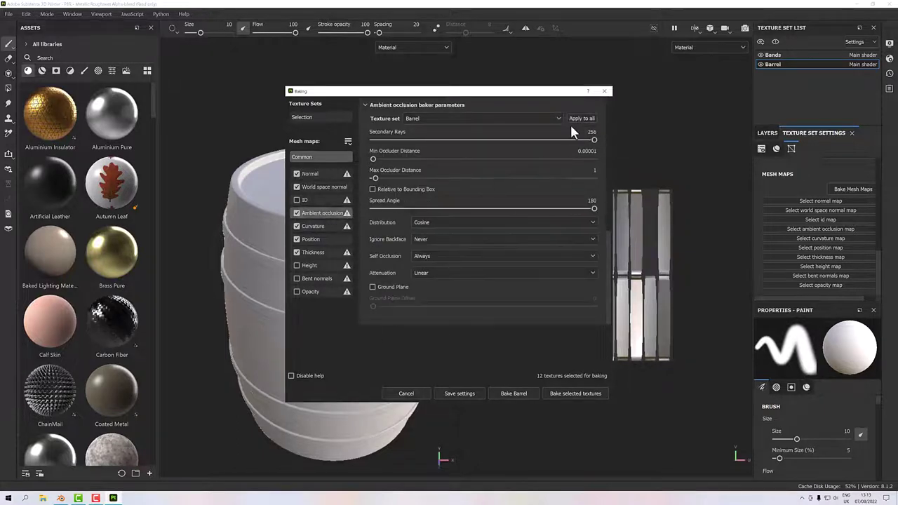
- Review the normal, world space normal, ambient occlusion, curvature and position baker parameters
left_click(319, 240)
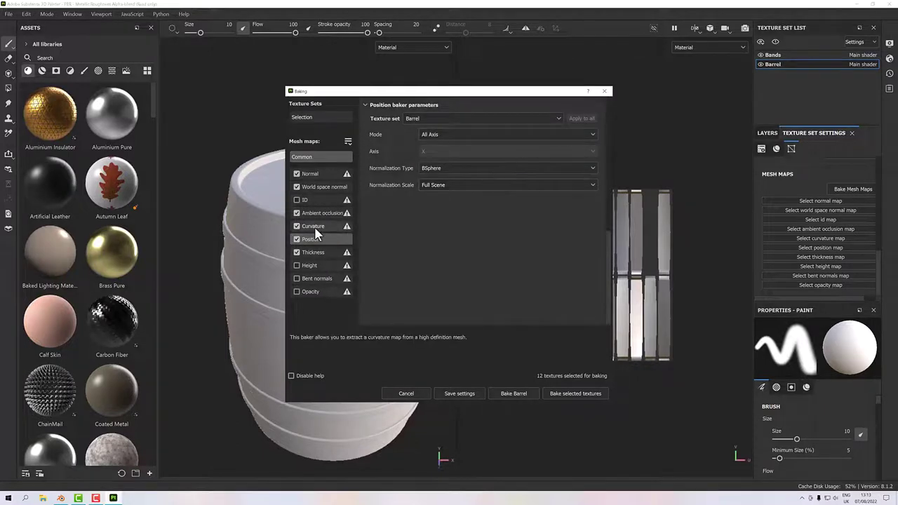
left_click(315, 229)
left_click(319, 215)
left_click(317, 188)
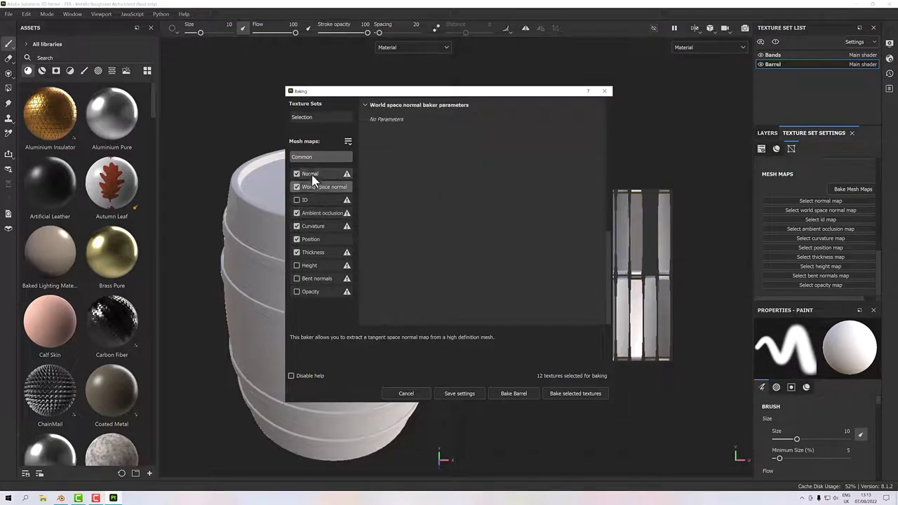
left_click(313, 174)
left_click(310, 188)
left_click(314, 213)
left_click(313, 226)
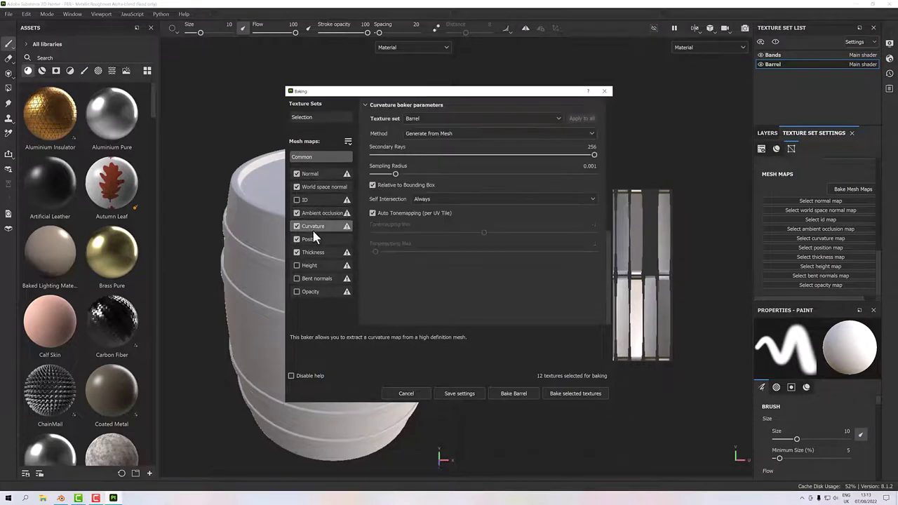
left_click(313, 239)
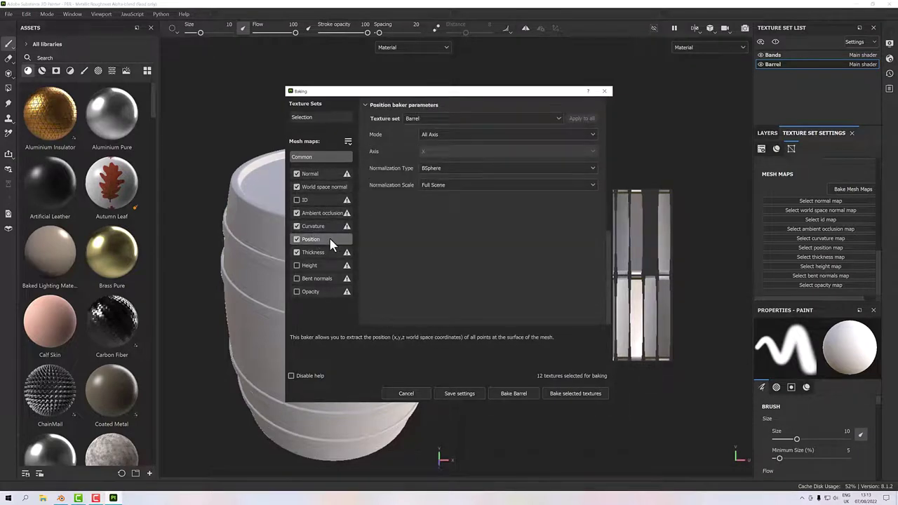
- Bake the selected mesh maps for the Barrel and Bands texture sets and dismiss the finished report
left_click(558, 393)
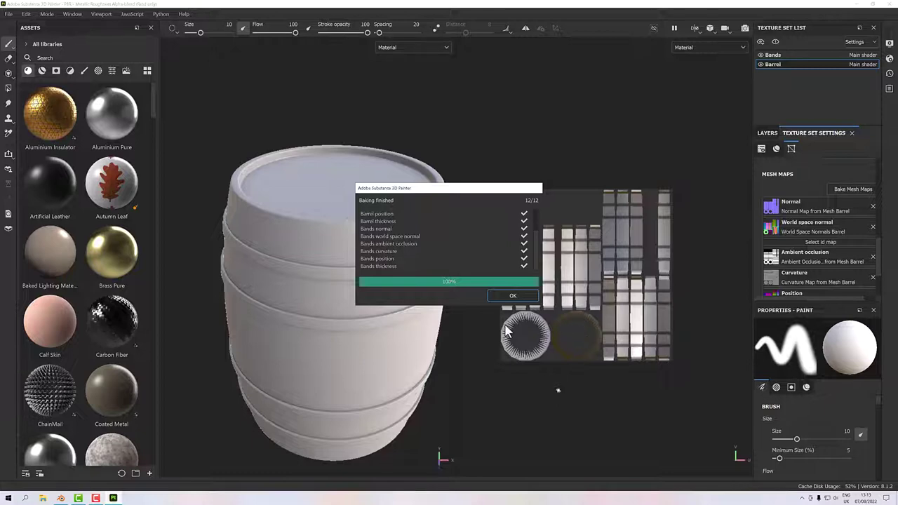
left_click(512, 297)
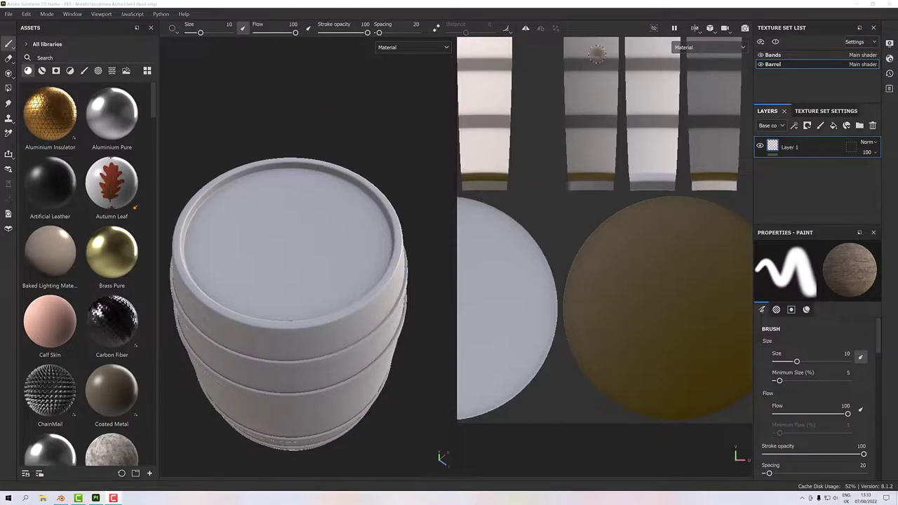
- Switch the viewport layout to 3D only
left_click(693, 29)
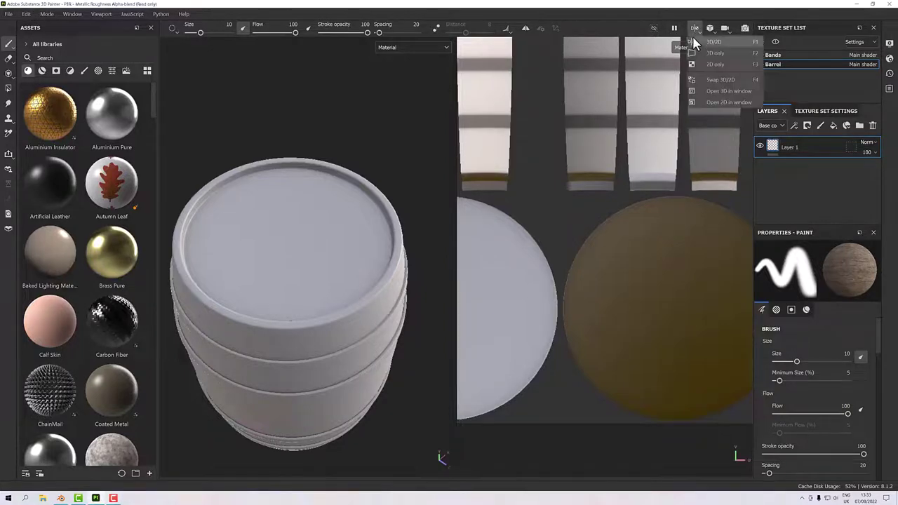
left_click(707, 56)
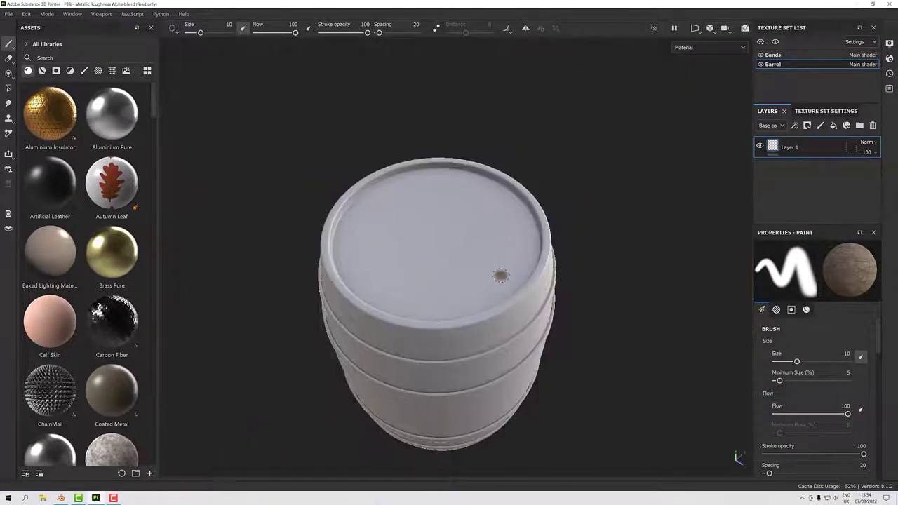
- Limit the asset library to materials and search it for "wood"
left_click_drag(500, 285, 185, 207, "alt")
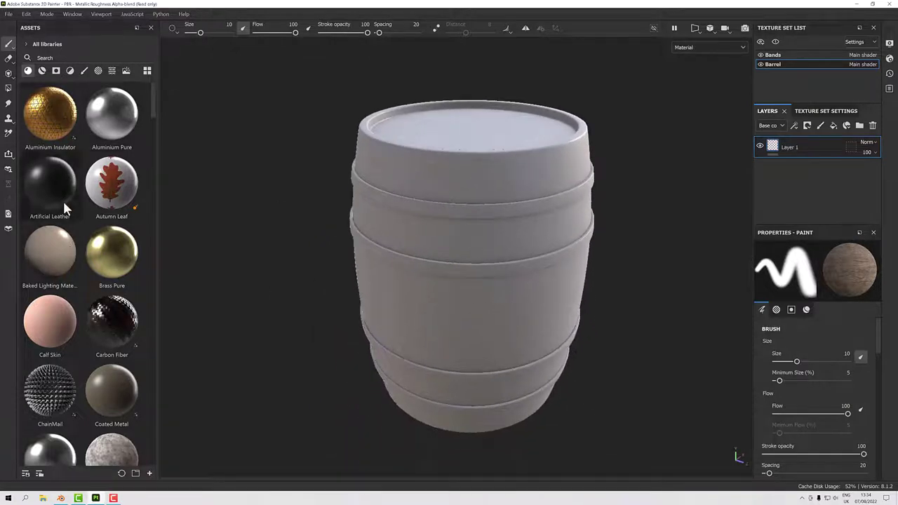
left_click(28, 73)
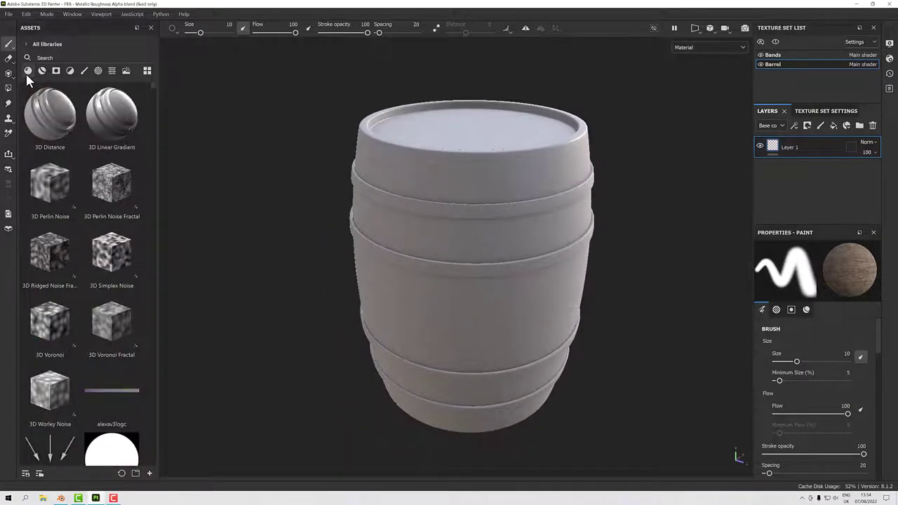
left_click(28, 72)
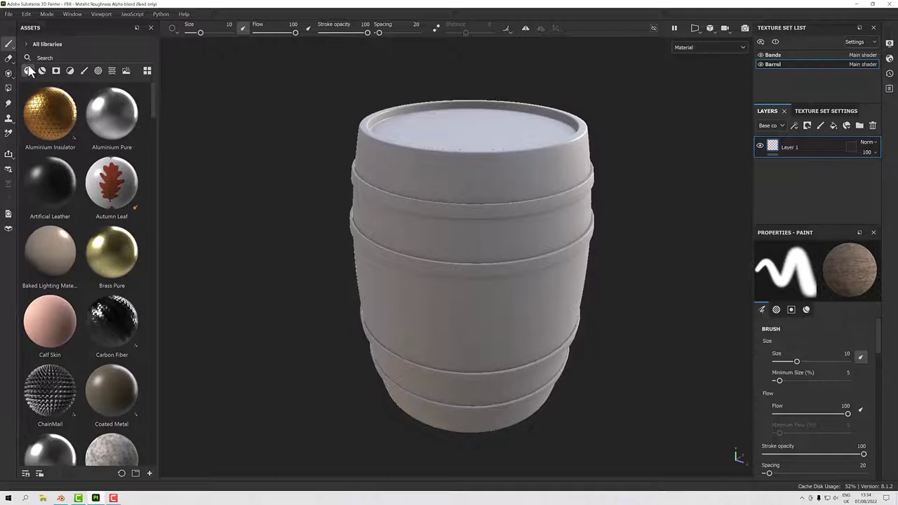
left_click(68, 56)
type("wood")
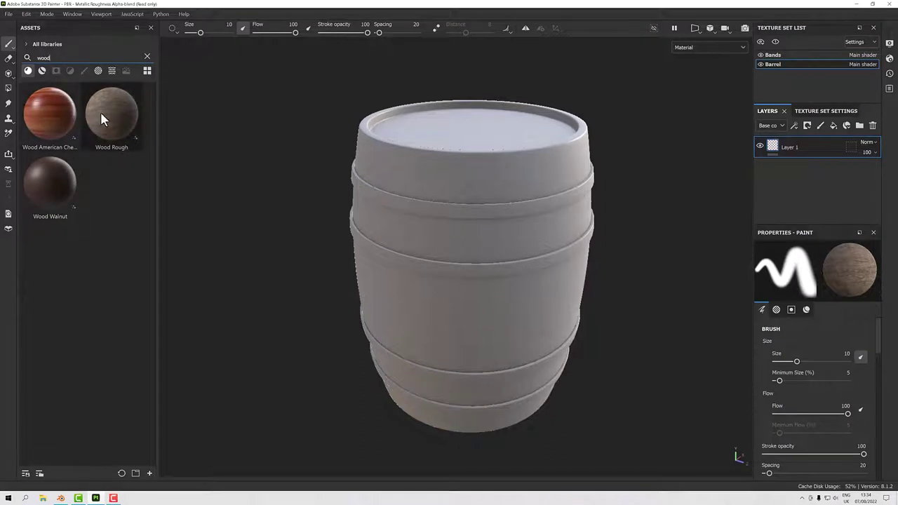
- Delete the empty Layer 1 from the Barrel texture set and add the Wood Rough material as its fill layer
mouse_move(100, 111)
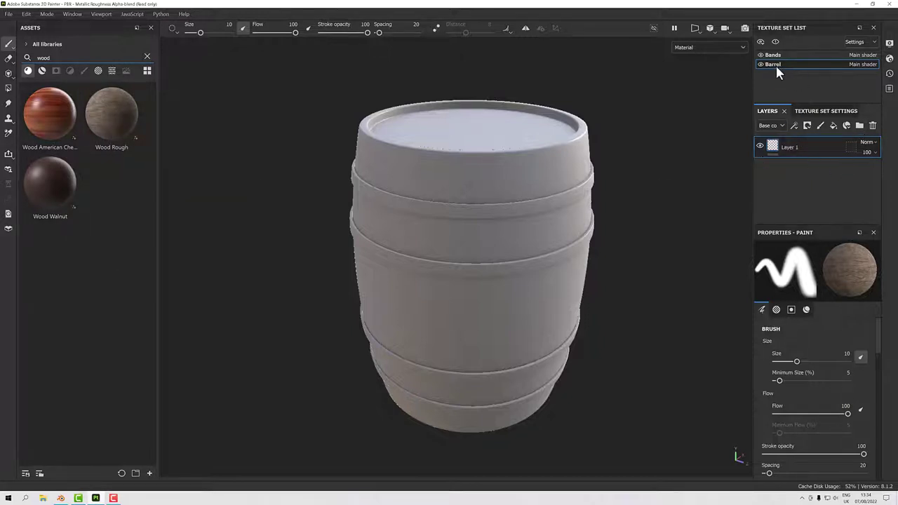
left_click(873, 126)
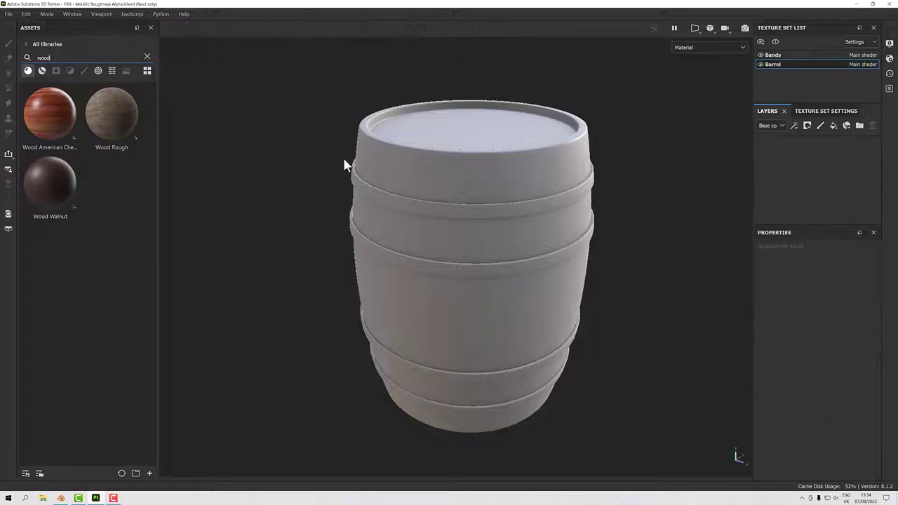
left_click_drag(98, 123, 822, 180)
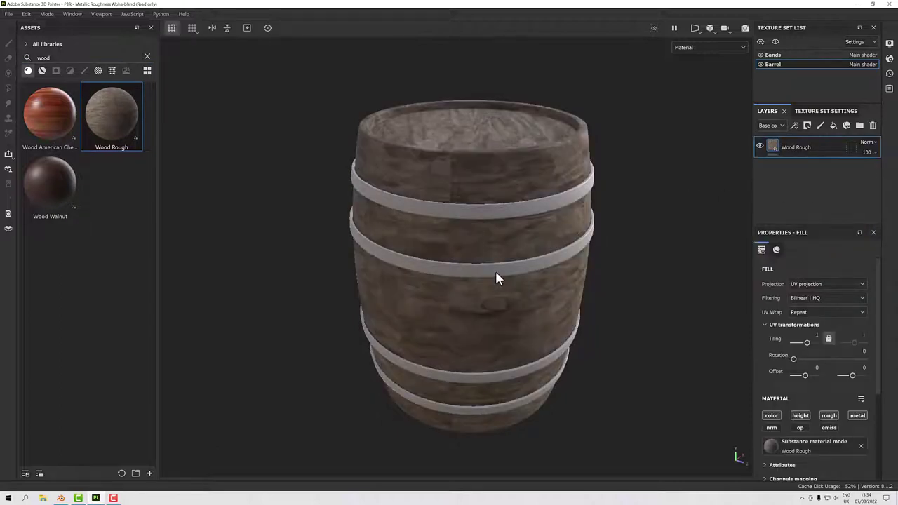
- Show the 3D and 2D views side by side and examine the wood grain direction on the UV layout
scroll(495, 278, "up", 4)
left_click_drag(439, 248, 550, 315, "alt")
mouse_move(526, 217)
left_mouse_down("alt")
mouse_move(550, 233)
mouse_move(521, 210)
left_mouse_up("alt")
scroll(550, 314, "down", 3)
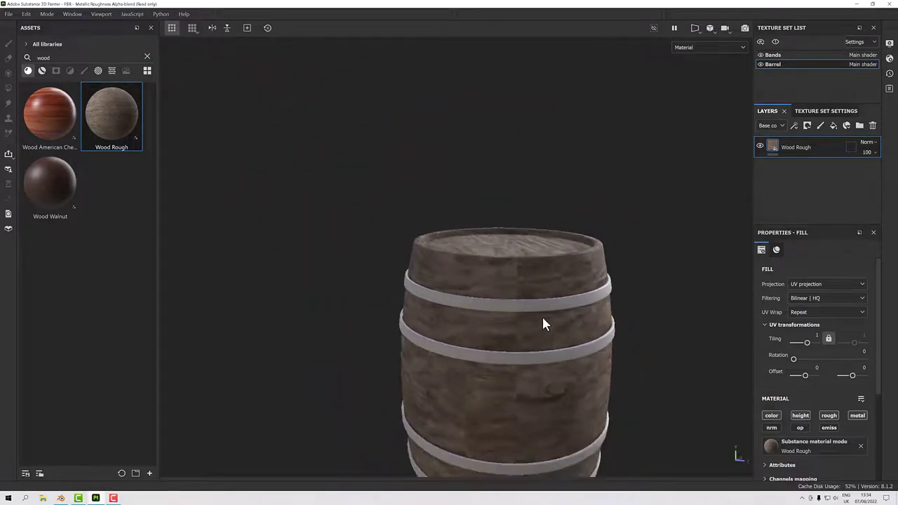
left_click(694, 30)
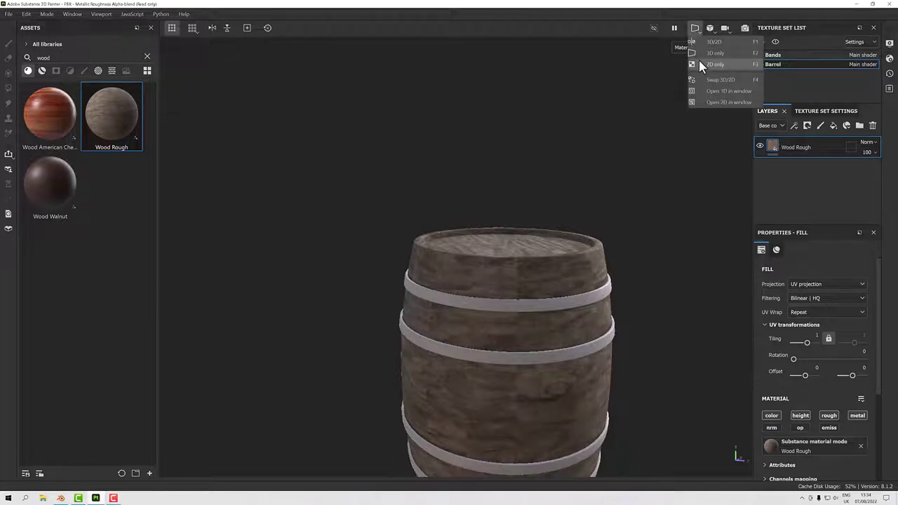
left_click(699, 44)
scroll(541, 224, "down", 10)
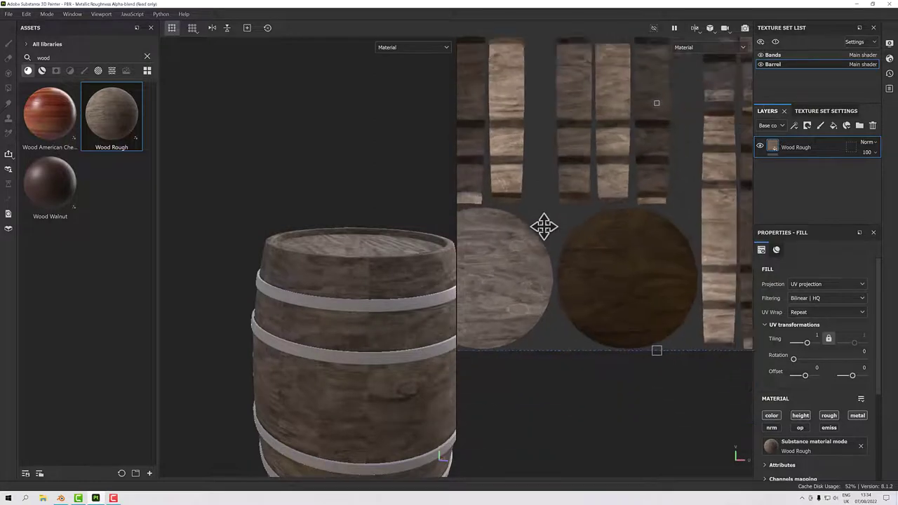
scroll(541, 224, "up", 3)
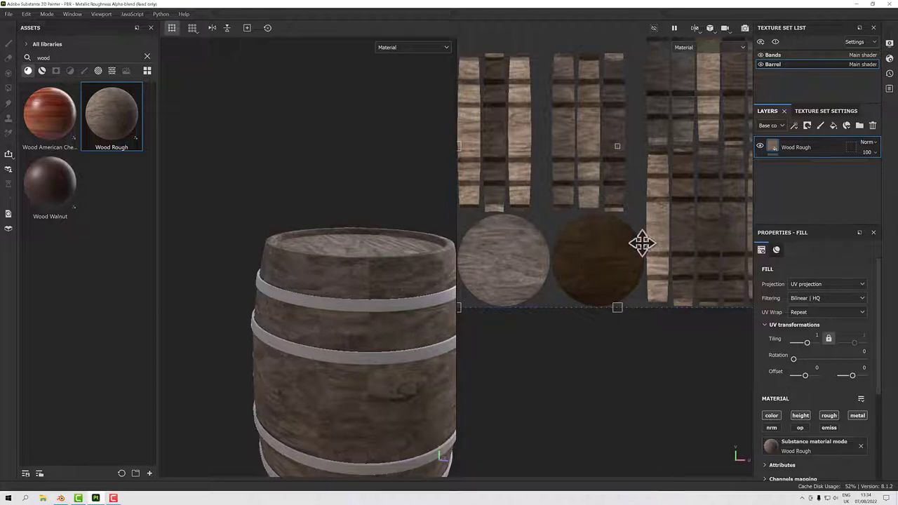
scroll(593, 218, "down", 2)
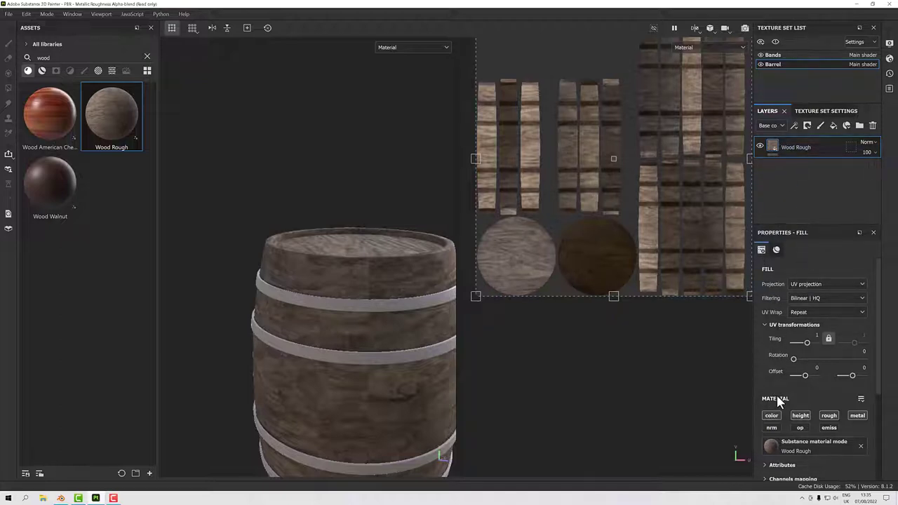
- Set the Wood Rough fill layer's UV rotation to 90
left_click_drag(855, 355, 874, 358)
type("90")
key("Return")
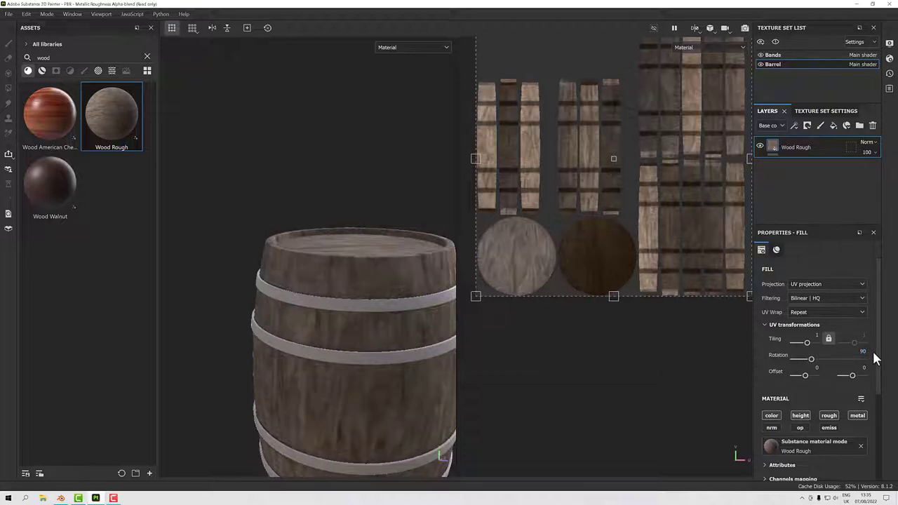
- Examine the rotated wood grain on the barrel's lid, rim and side planks
scroll(334, 364, "up", 5)
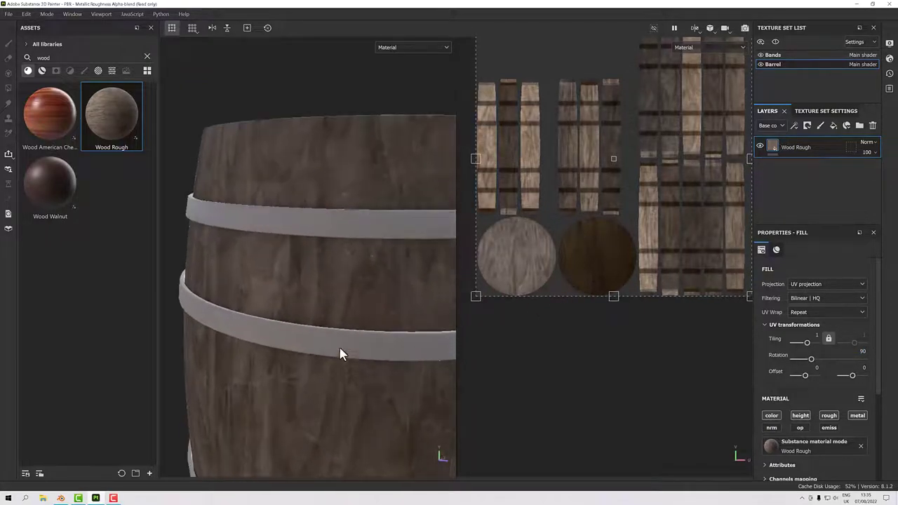
left_click_drag(340, 355, 367, 342, "alt")
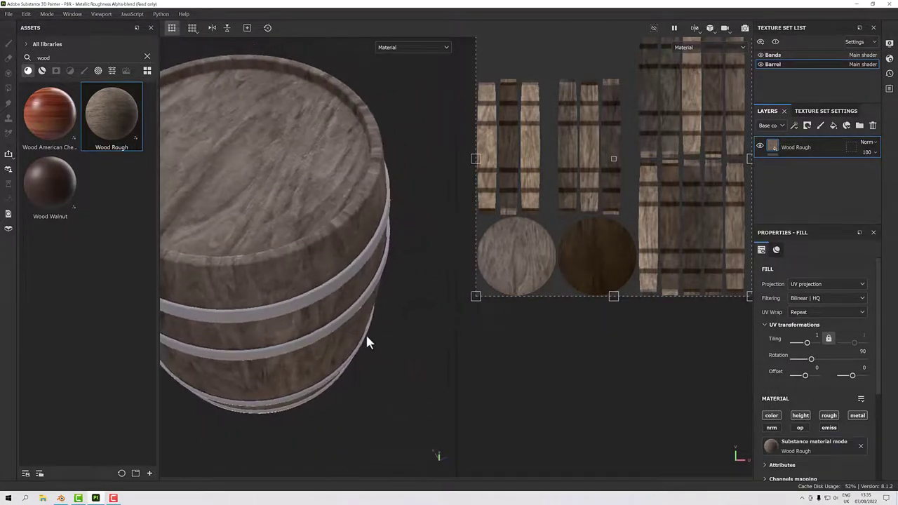
scroll(354, 350, "down", 3)
middle_click_drag(347, 362, 374, 315)
scroll(259, 327, "up", 5)
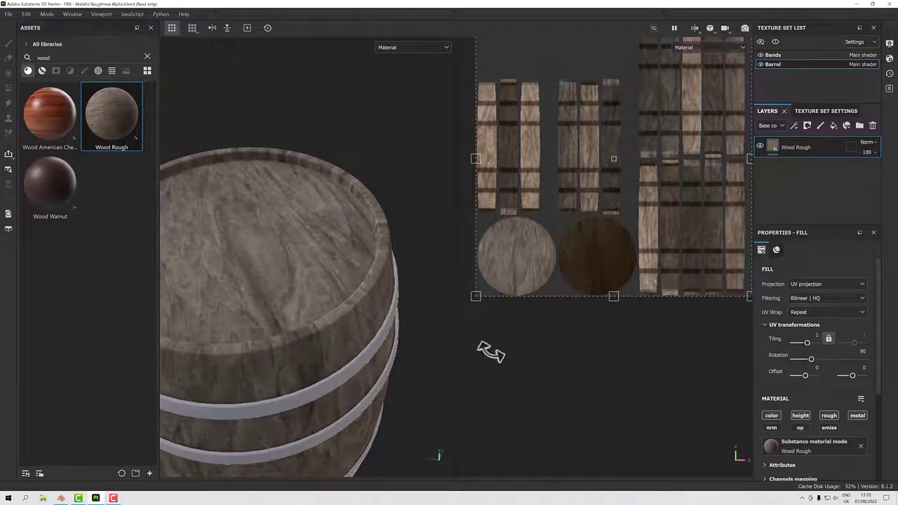
scroll(325, 351, "down", 3)
middle_click_drag(323, 361, 330, 337)
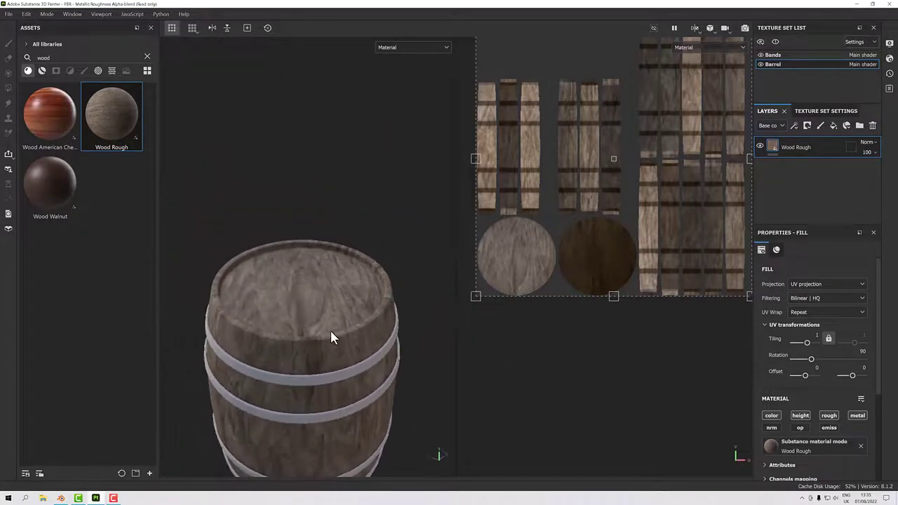
left_click_drag(331, 337, 337, 205, "alt")
scroll(384, 289, "up", 3)
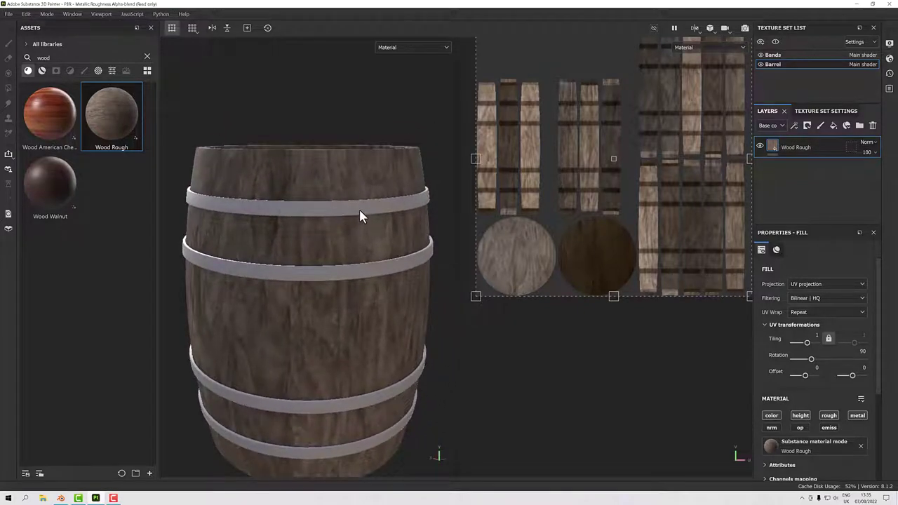
- Search the material assets for "metal" and browse the iron materials for one that suits the bands
left_click(28, 71)
double_click(52, 58)
type("metal")
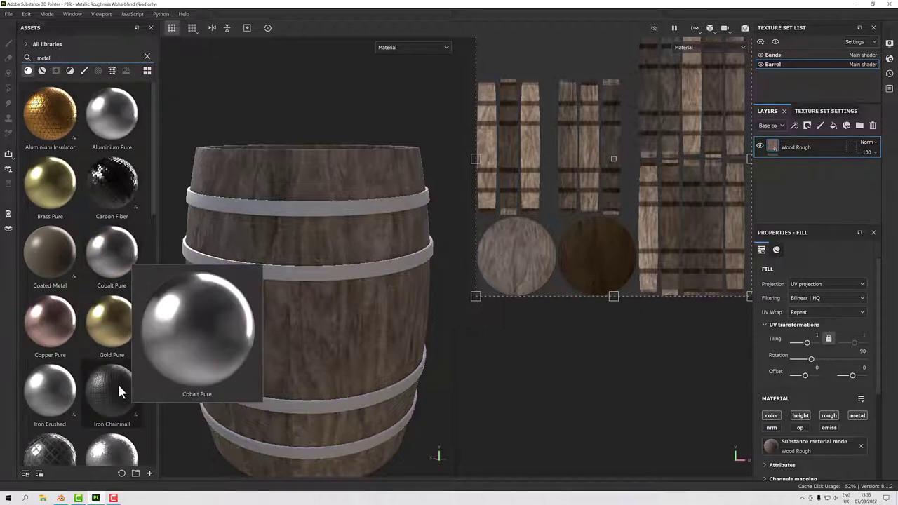
mouse_move(112, 387)
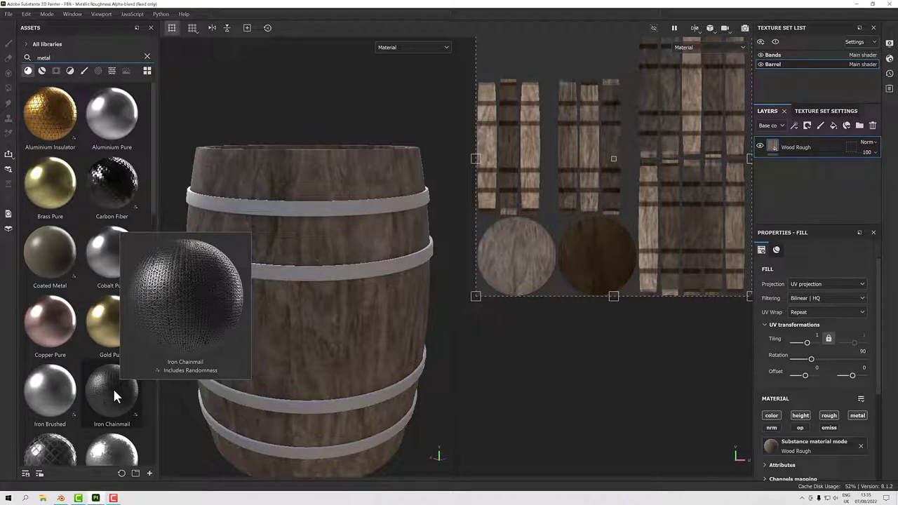
scroll(113, 386, "down", 4)
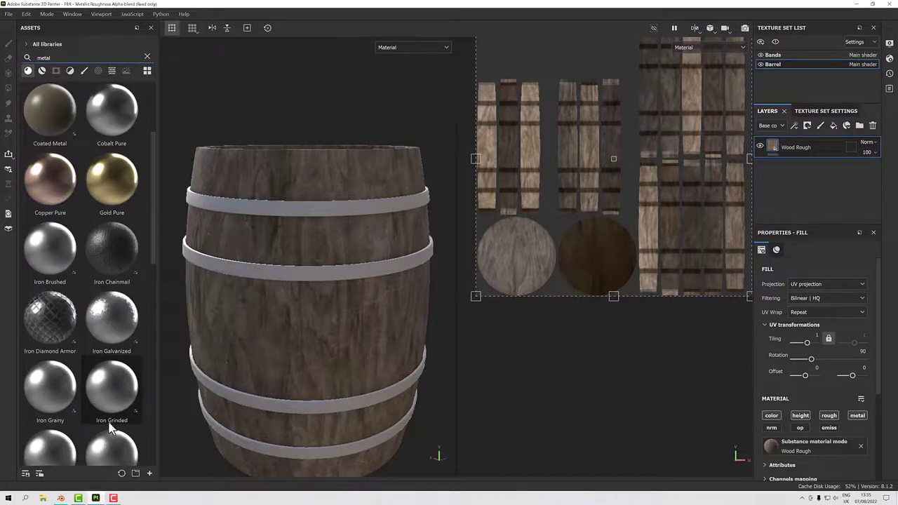
scroll(123, 387, "down", 4)
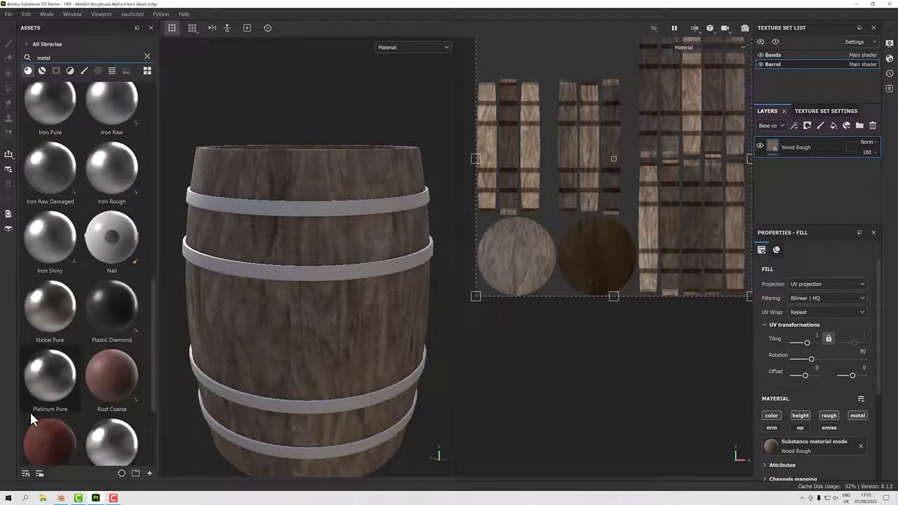
scroll(87, 347, "up", 2)
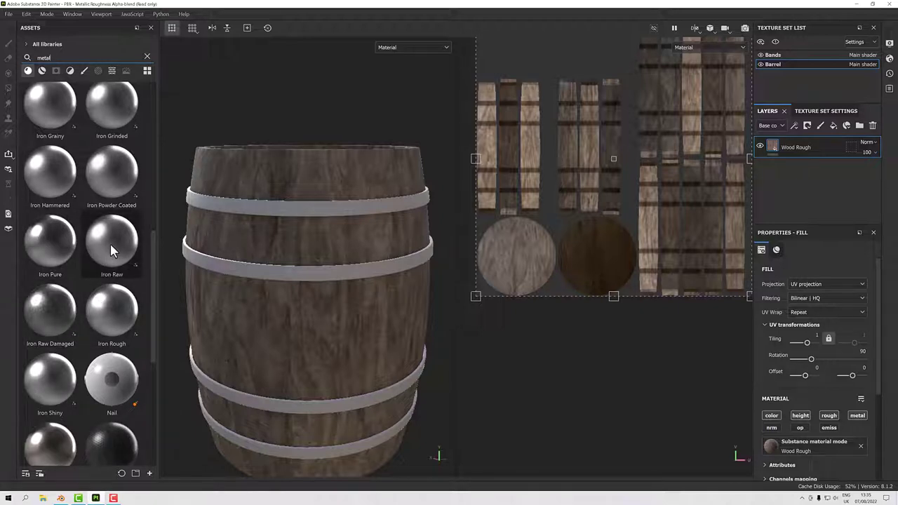
- Add the Iron Raw material to the Bands texture set and delete its empty Layer 1
left_click(794, 54)
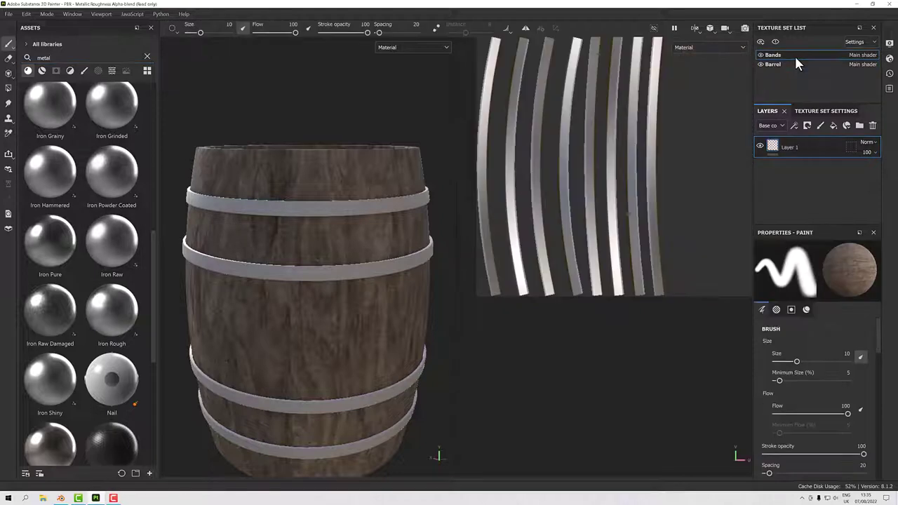
mouse_move(112, 242)
left_mouse_down()
mouse_move(457, 244)
mouse_move(792, 190)
left_mouse_up()
left_click(794, 145)
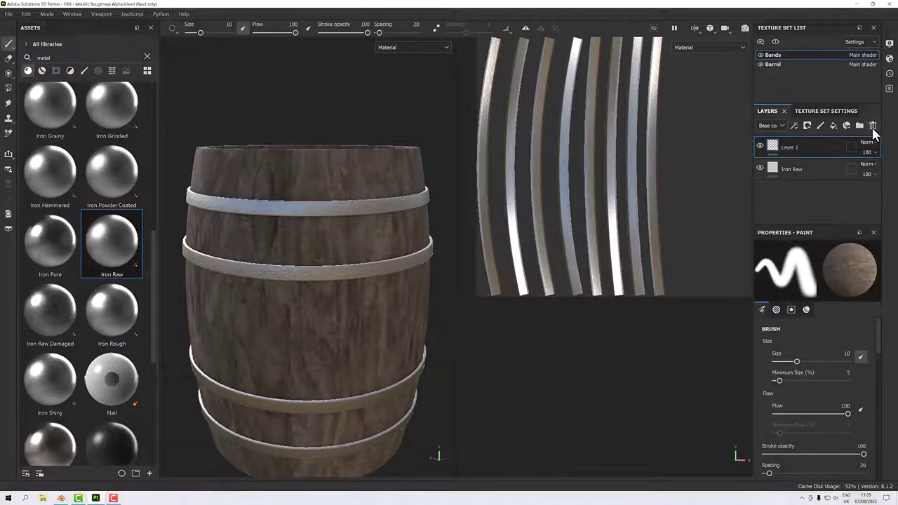
left_click(872, 125)
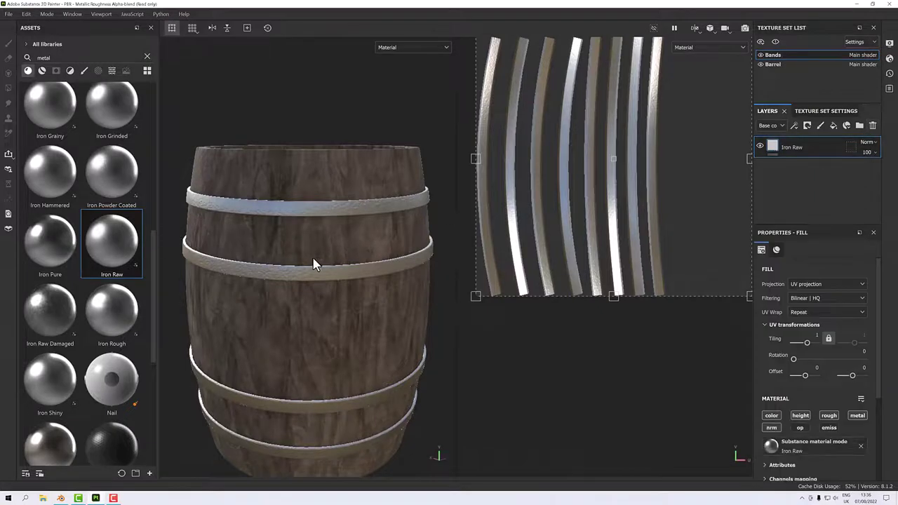
- Set the Iron Raw layer's UV tiling to 2 after inspecting a band up close
scroll(315, 261, "up", 3)
scroll(383, 220, "up", 4)
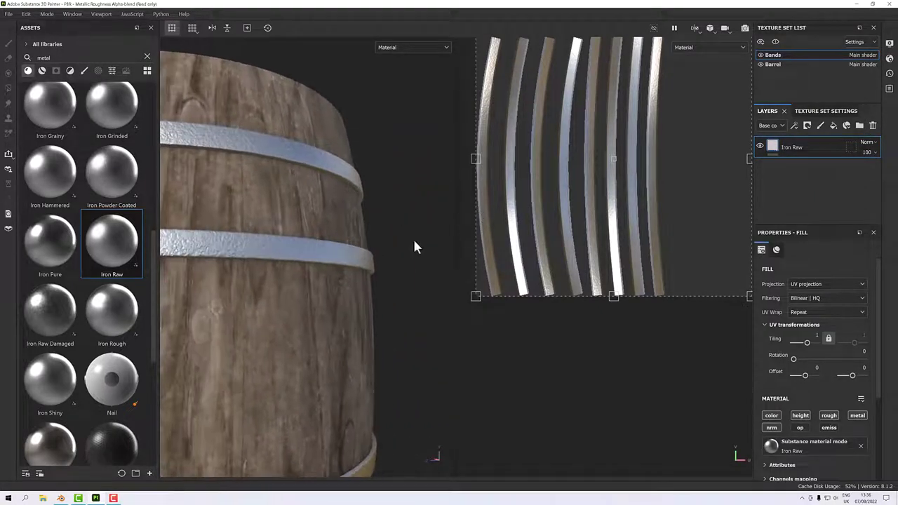
scroll(262, 255, "up", 5)
left_click_drag(270, 252, 279, 283, "alt")
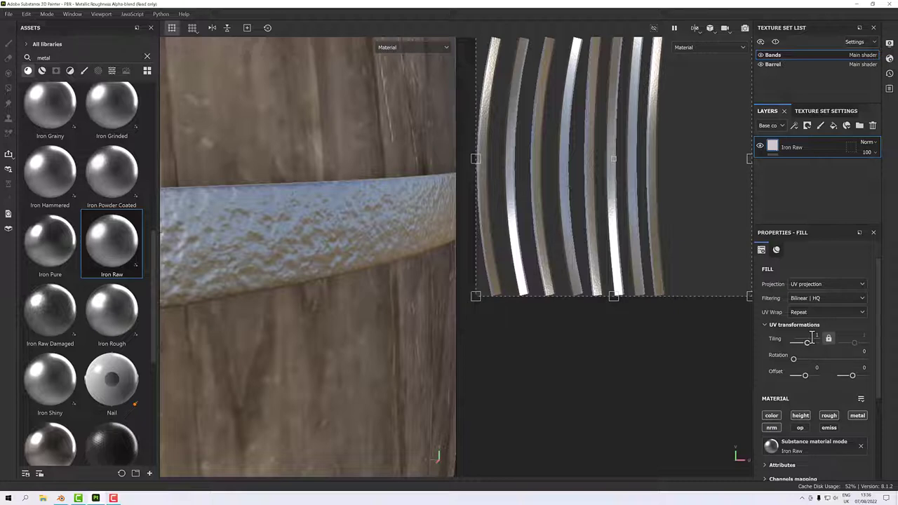
type("2")
key("Return")
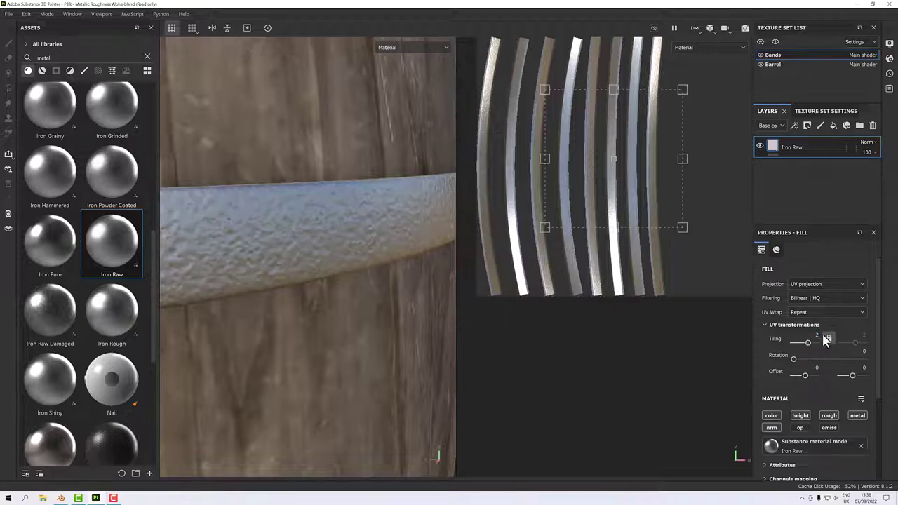
- Set the Iron Raw layer's UV tiling to 4
left_click_drag(429, 305, 391, 224, "alt")
scroll(320, 226, "up", 4)
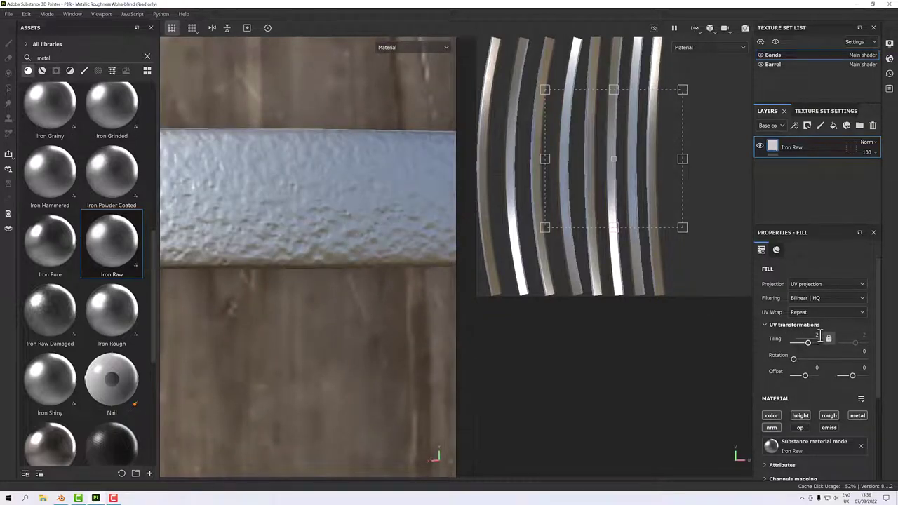
type("4")
key("Return")
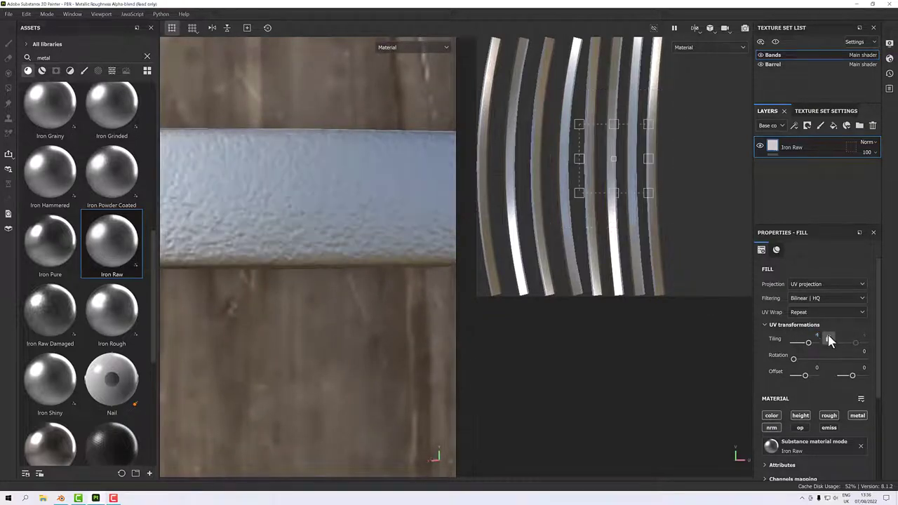
- Inspect the metal bands from several angles and set the Iron Raw layer's UV tiling to 6
left_click_drag(379, 260, 491, 289, "alt")
scroll(315, 276, "down", 3)
scroll(301, 255, "up", 2)
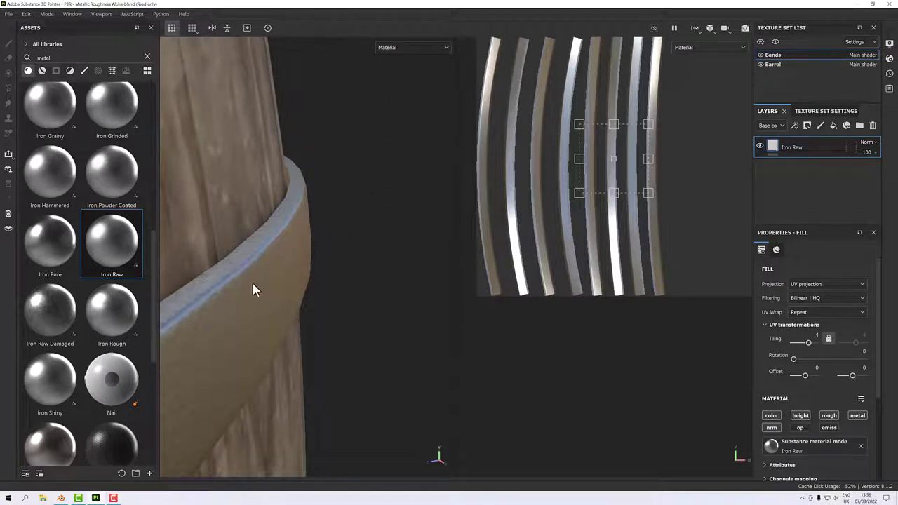
scroll(252, 284, "up", 5)
left_click_drag(257, 293, 209, 243, "alt")
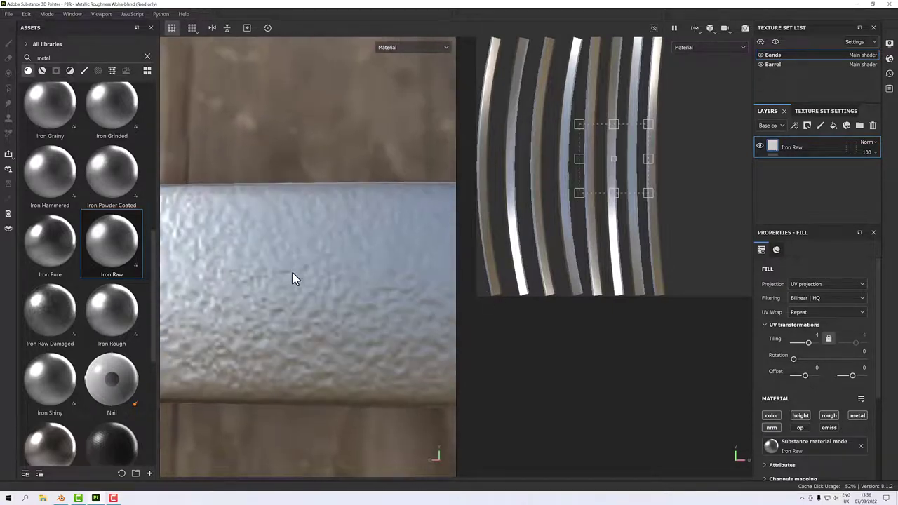
scroll(293, 284, "down", 3)
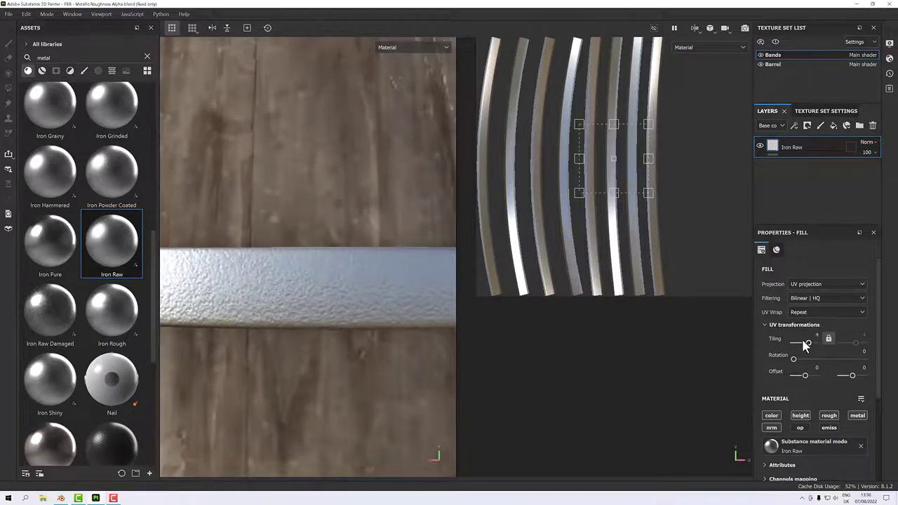
left_click(816, 335)
type("6")
key("Return")
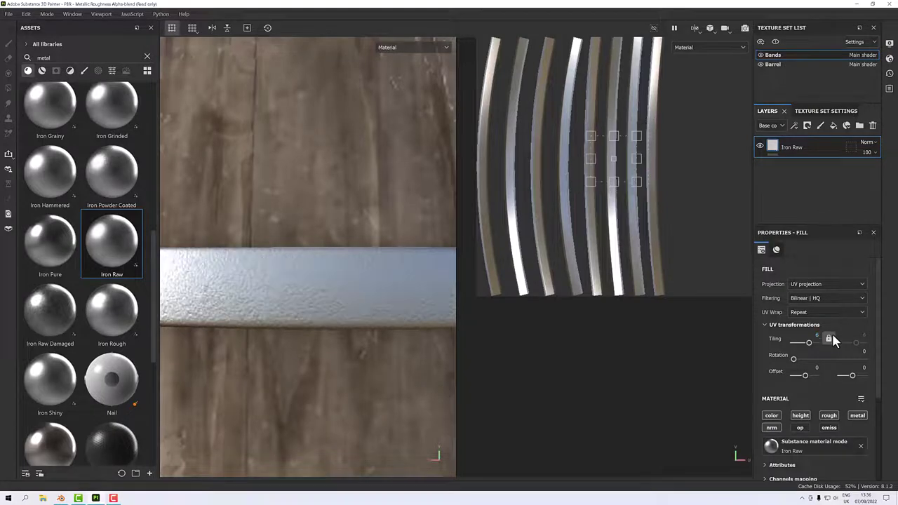
- Add a fill layer above Wood Rough in the Barrel texture set and give it a black mask
left_click_drag(449, 298, 351, 279, "alt")
right_click_drag(351, 279, 364, 325, "alt")
mouse_move(364, 324)
middle_mouse_down("alt")
mouse_move(395, 351)
mouse_move(344, 281)
mouse_move(311, 311)
mouse_move(348, 305)
mouse_move(357, 313)
middle_mouse_up("alt")
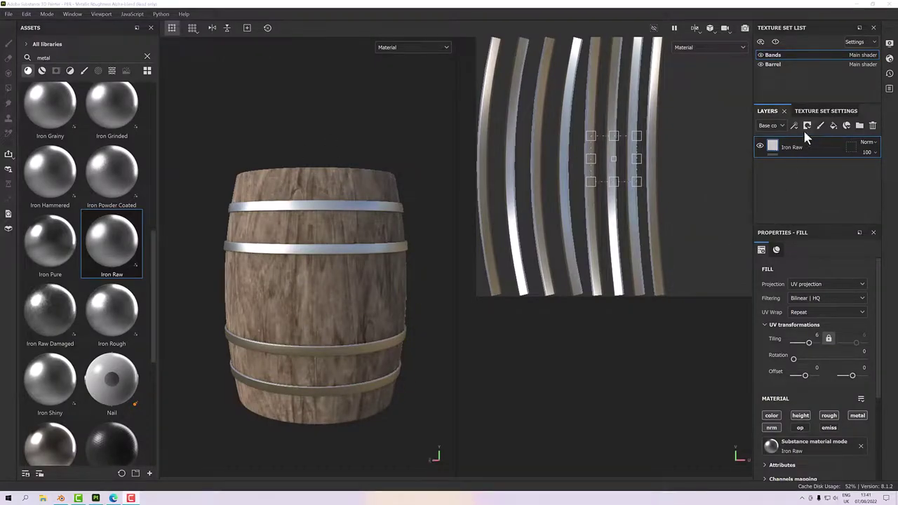
left_click(790, 62)
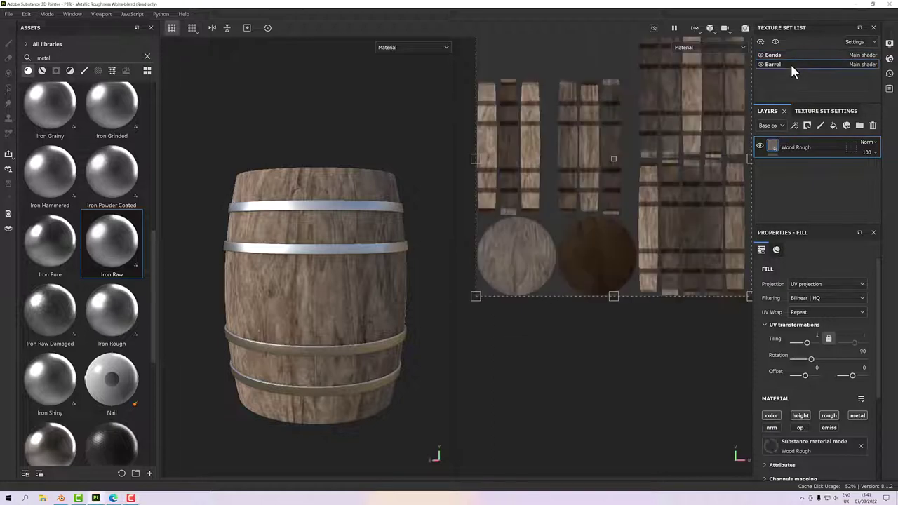
left_click(834, 127)
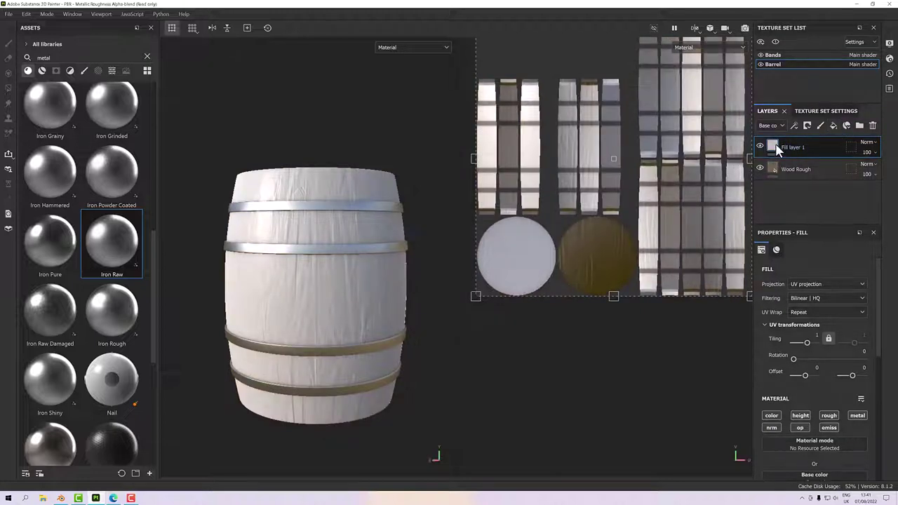
right_click(780, 149)
left_click(797, 159)
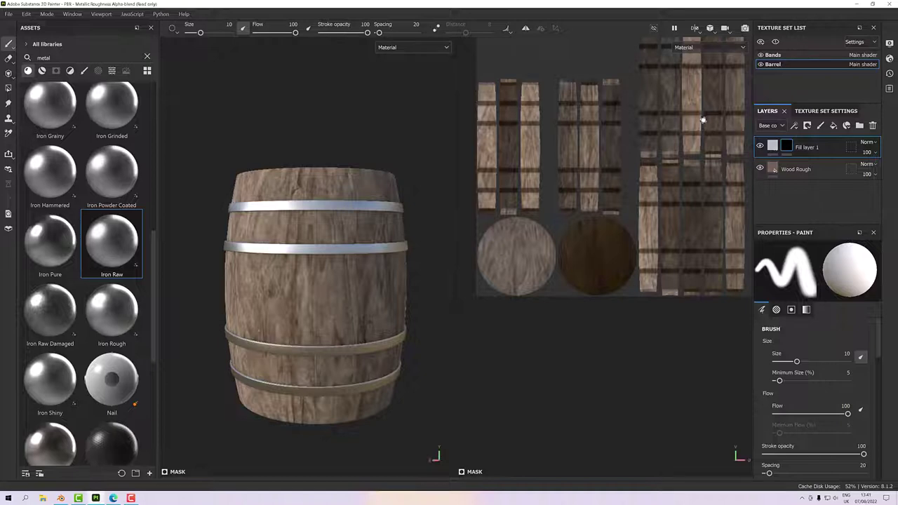
- Add a UV Border Distance generator to the new fill layer's mask
right_click(779, 145)
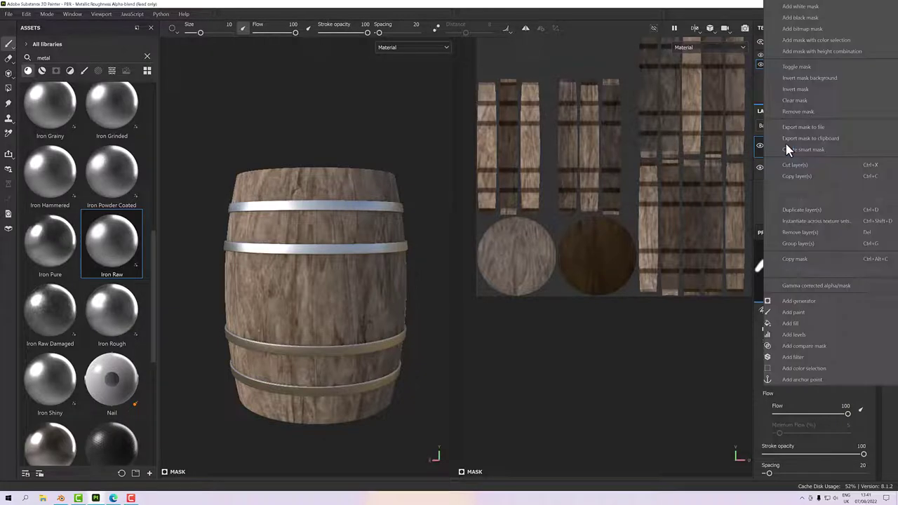
left_click(797, 302)
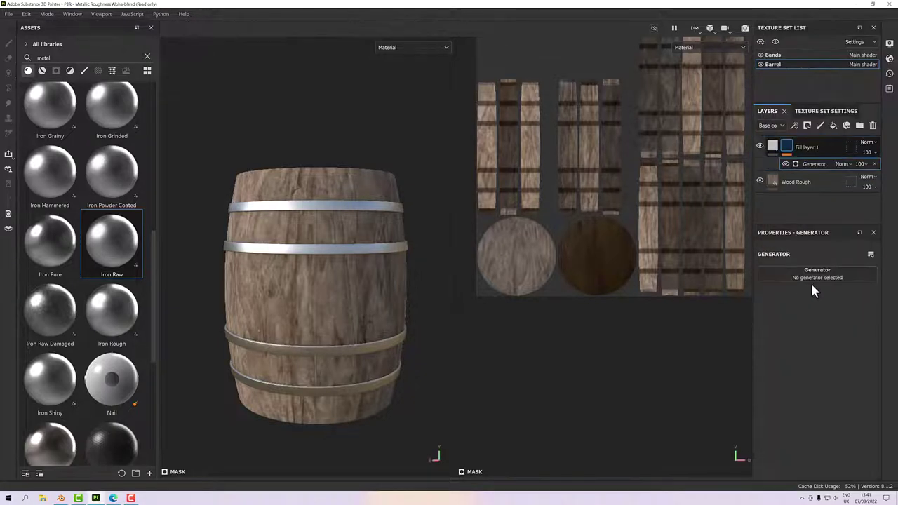
left_click(806, 272)
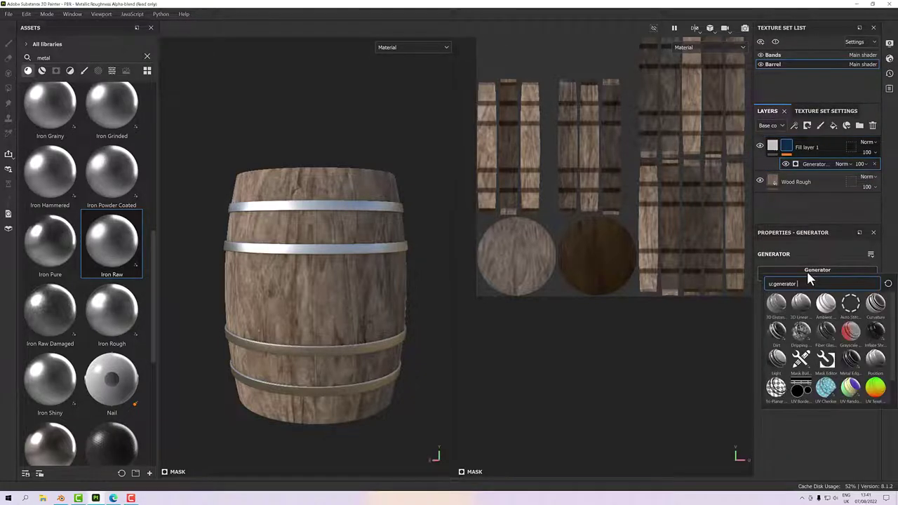
left_click(800, 389)
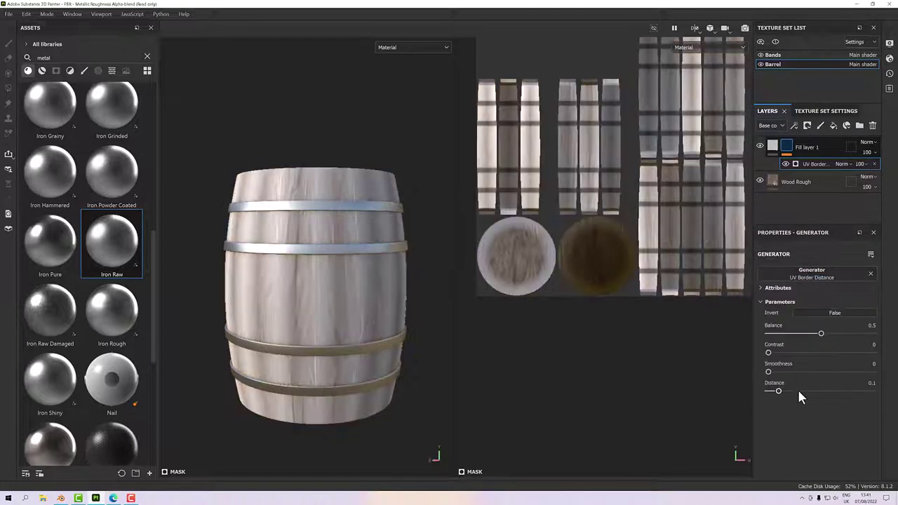
scroll(334, 277, "up", 2)
scroll(639, 195, "up", 3)
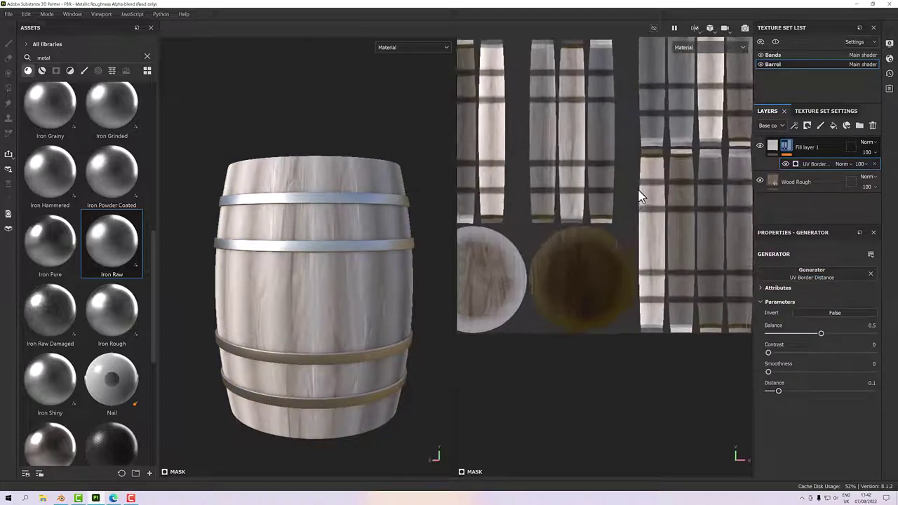
scroll(639, 196, "down", 2)
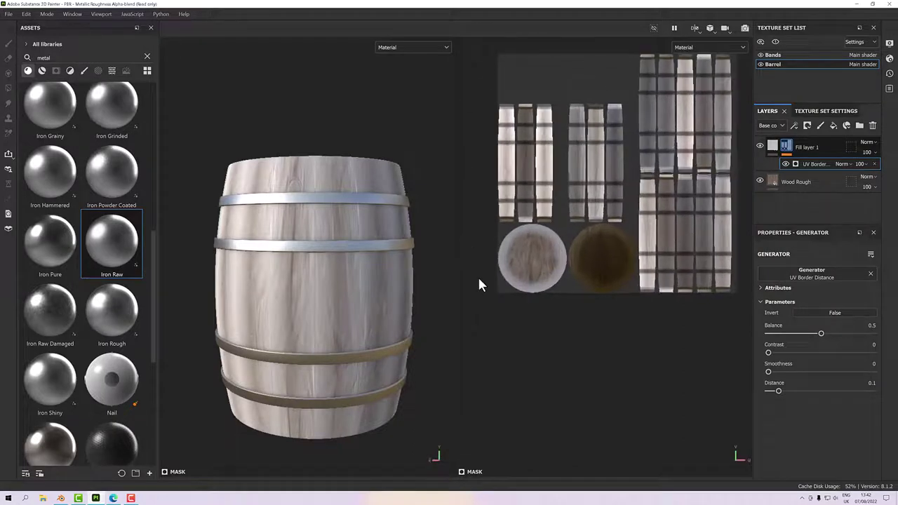
- Show the mask in the viewports and set the UV Border Distance generator's Distance to 0.01
left_click(405, 44)
scroll(403, 116, "down", 4)
left_click(401, 143)
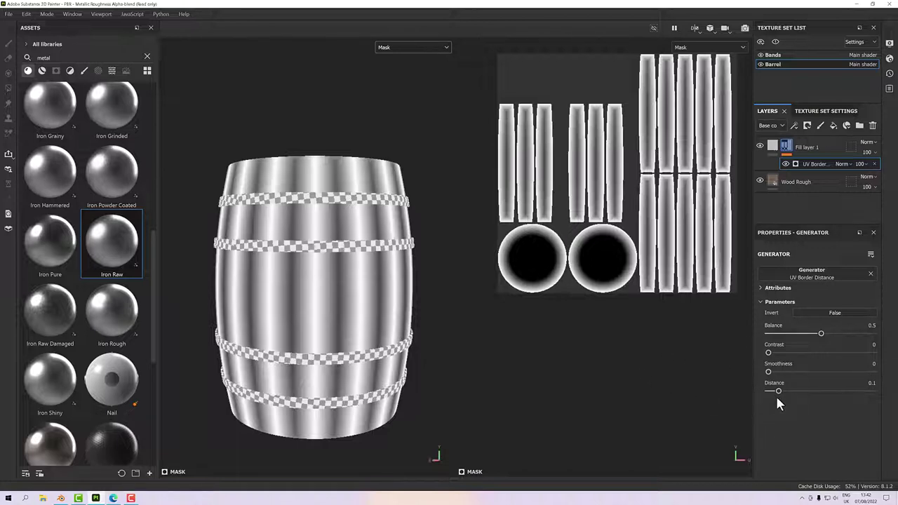
left_click_drag(779, 391, 769, 392)
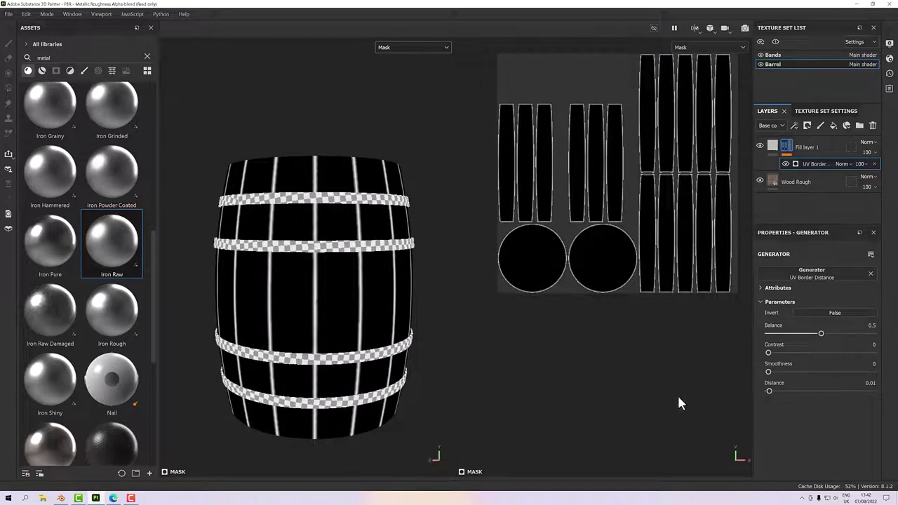
- Try a Smoothness of 0.06 on the UV Border Distance generator, checking the plank seams up close, and return it to 0
left_click_drag(346, 251, 290, 255, "alt")
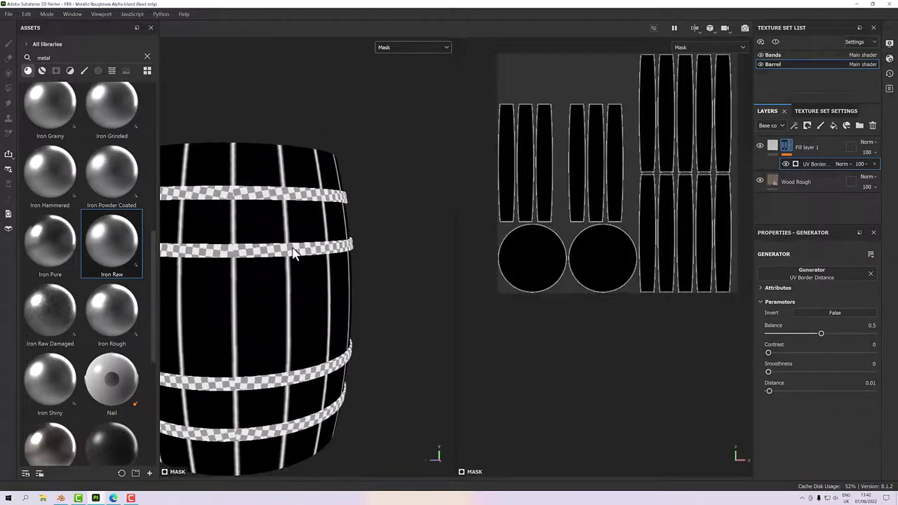
scroll(280, 249, "up", 5)
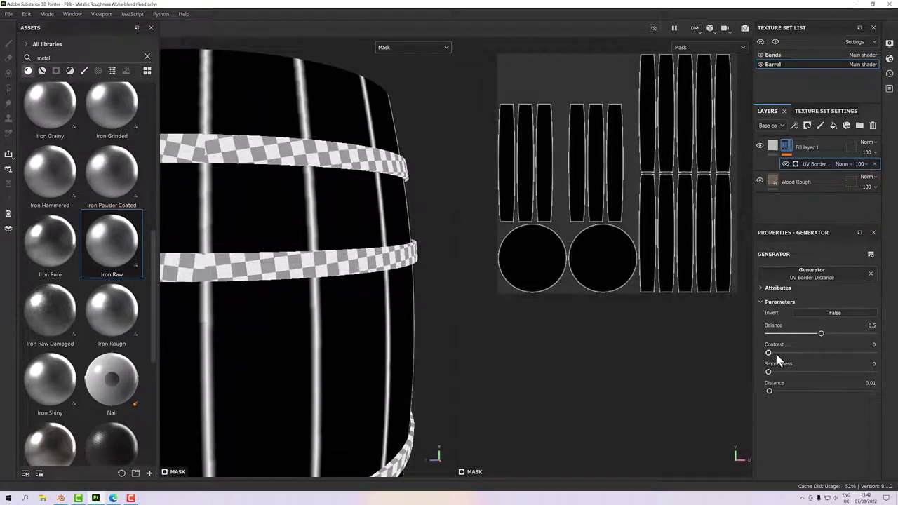
left_click_drag(768, 352, 776, 375)
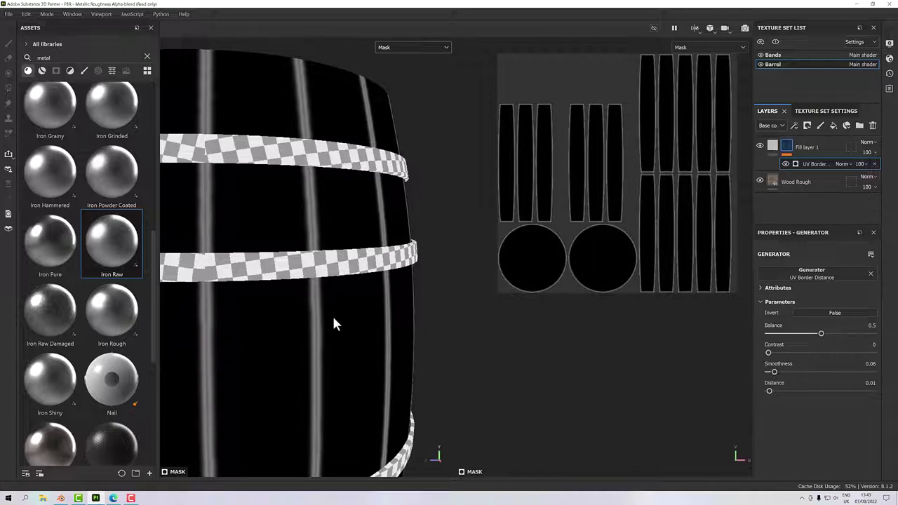
scroll(217, 316, "down", 3)
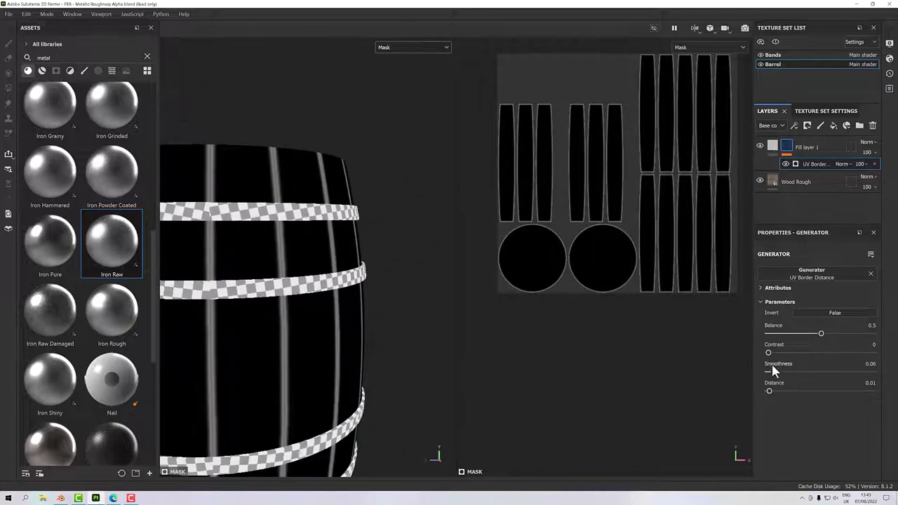
left_click_drag(774, 371, 750, 372)
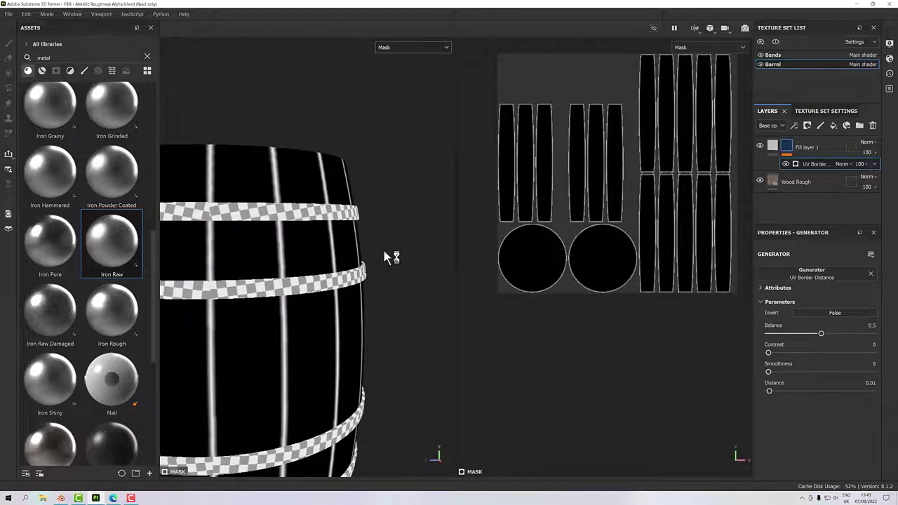
- Frame the whole barrel and switch the viewport display back to Material
left_click_drag(385, 254, 328, 230, "alt")
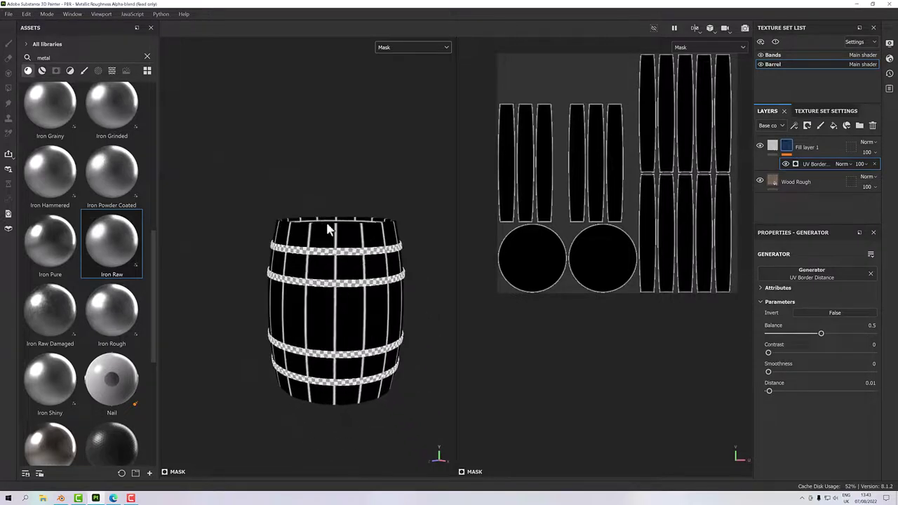
scroll(337, 238, "up", 5)
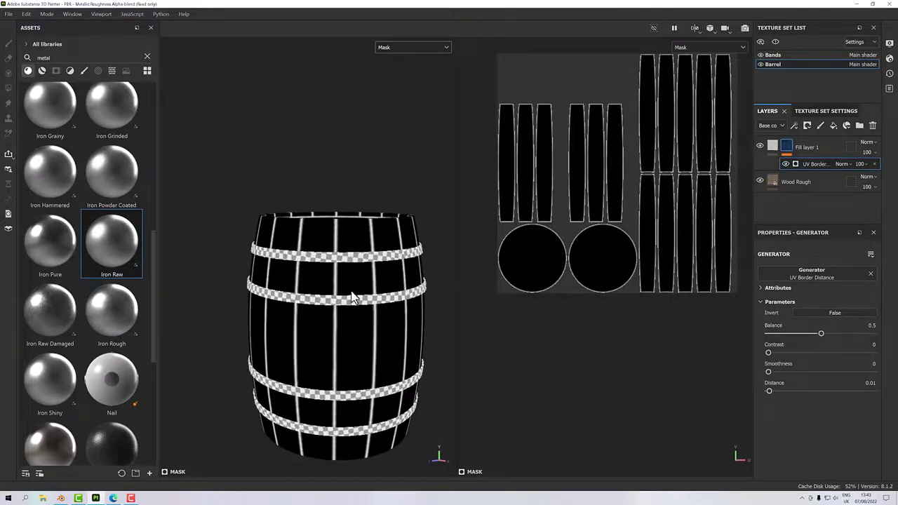
left_click(397, 49)
scroll(404, 107, "up", 5)
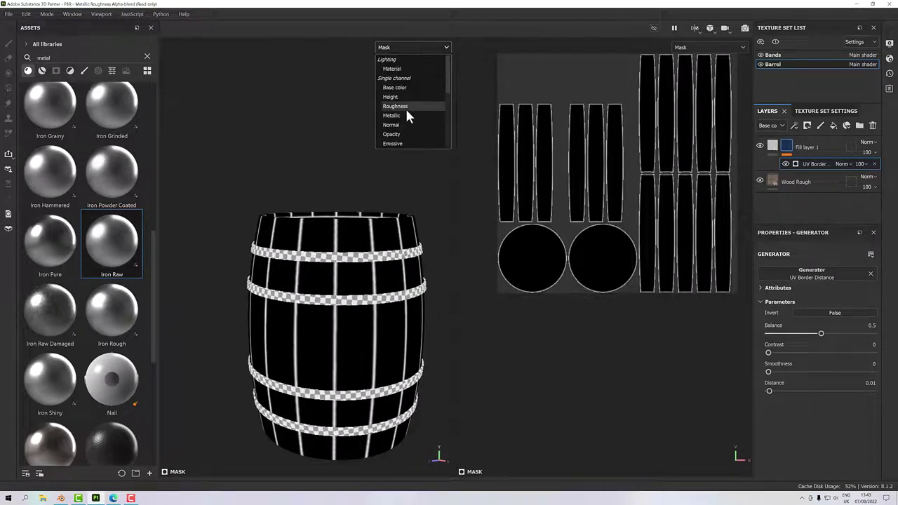
left_click(402, 68)
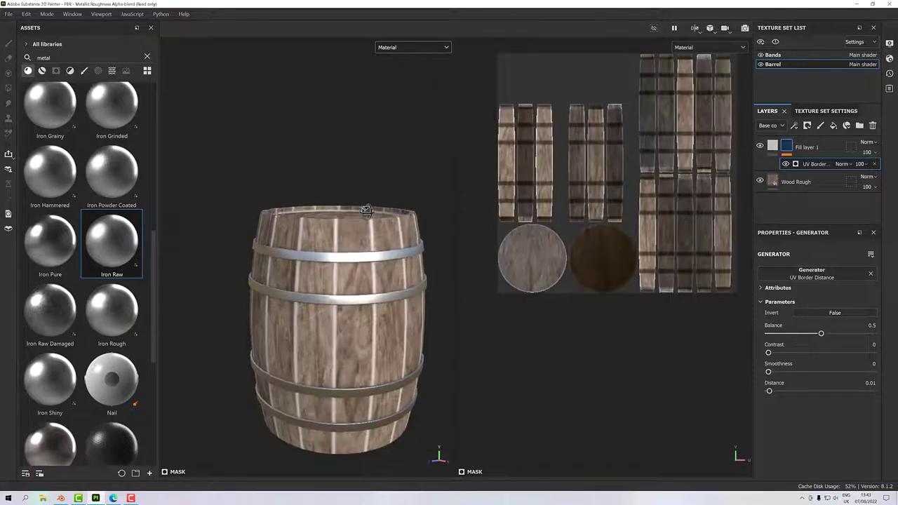
- Restrict the masked fill layer above Wood Rough to the height channel only
left_click(776, 149)
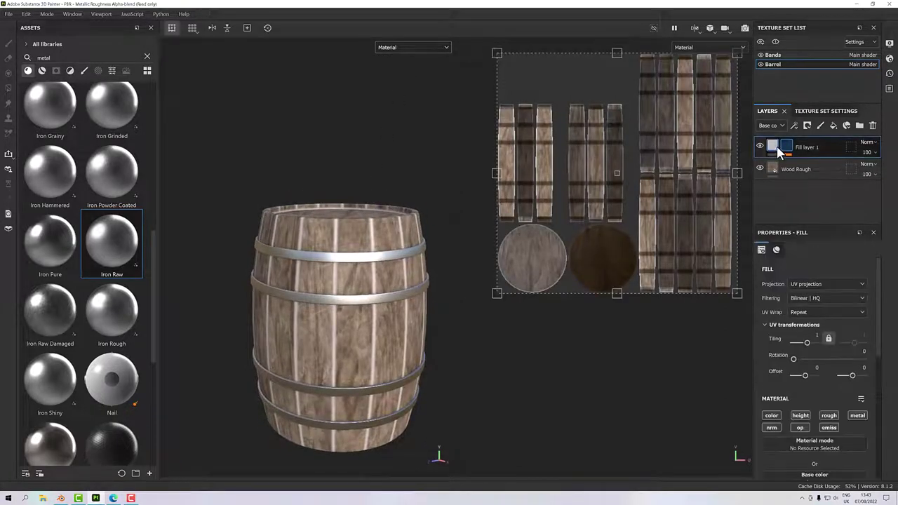
left_click(770, 415)
left_click(766, 417)
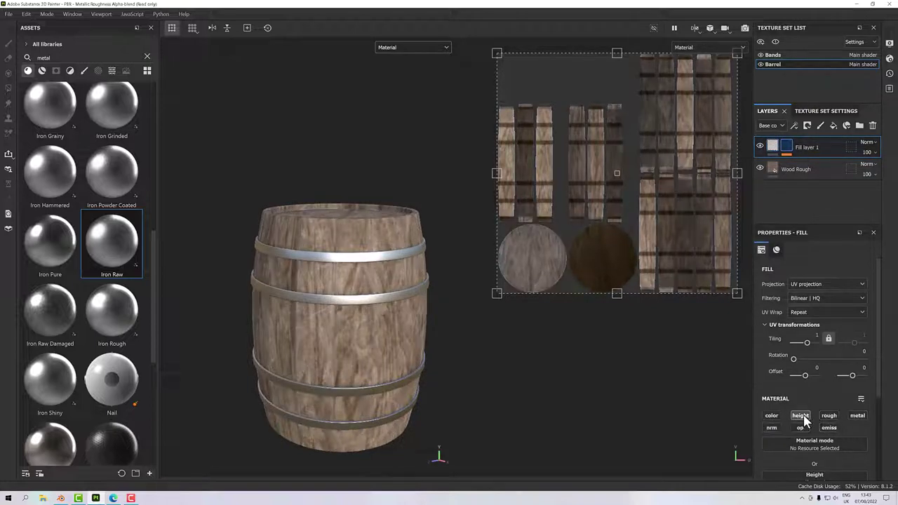
left_click(800, 416)
- Set the fill layer's height to -1 and inspect the plank seams around the barrel's rim
scroll(294, 275, "up", 2)
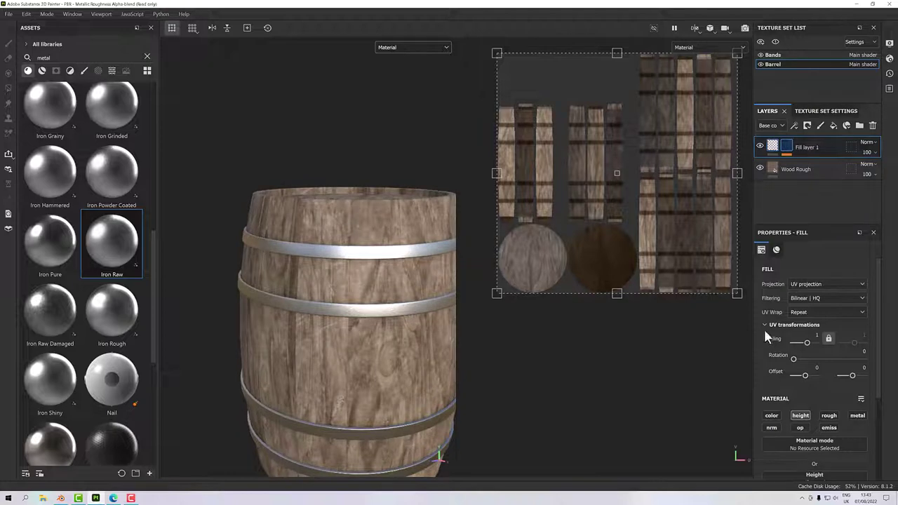
scroll(788, 398, "down", 3)
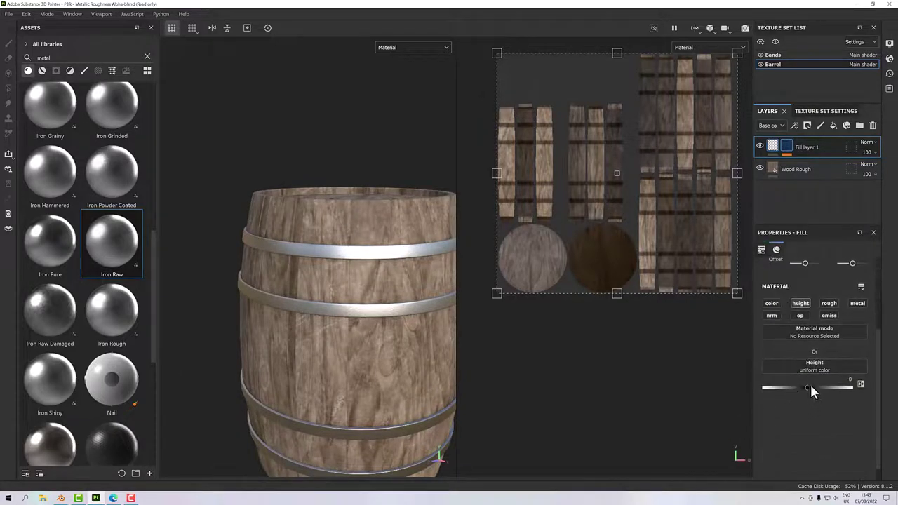
left_click_drag(811, 386, 758, 386)
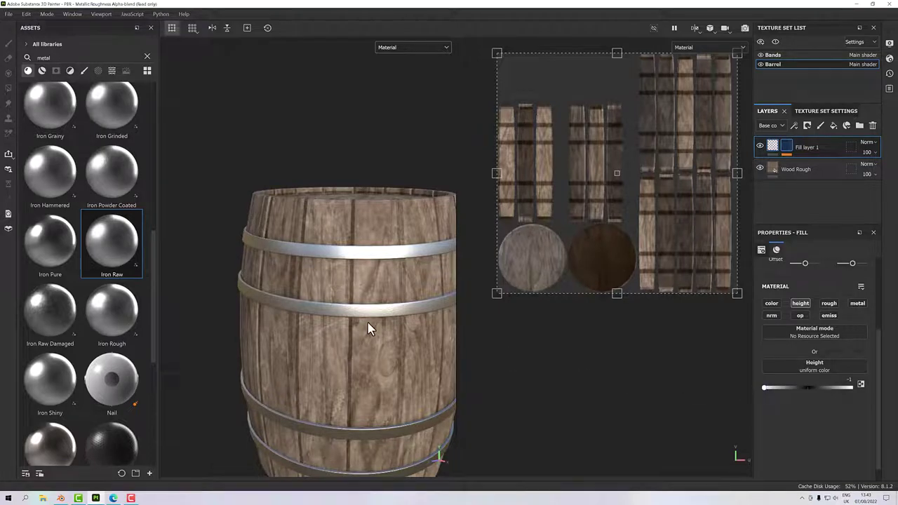
scroll(356, 281, "up", 3)
left_click_drag(356, 281, 473, 344, "alt")
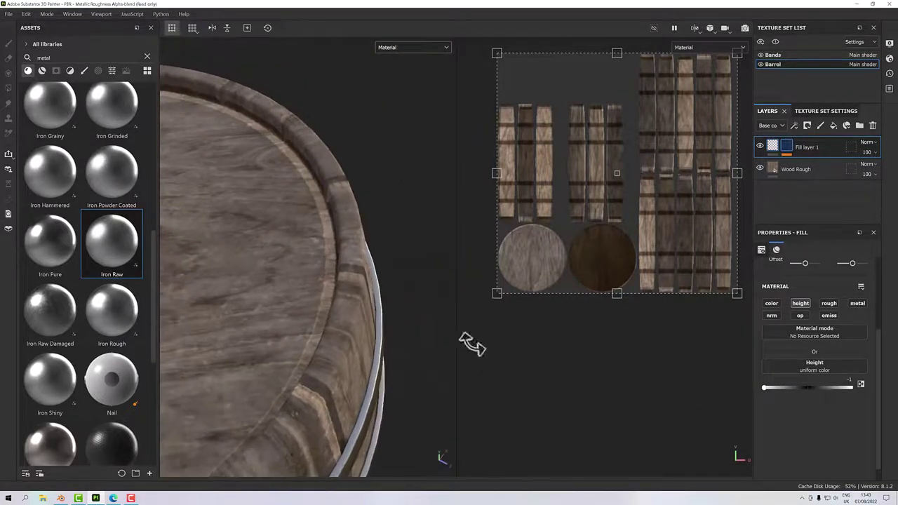
scroll(331, 209, "up", 3)
left_click_drag(330, 247, 471, 254, "alt")
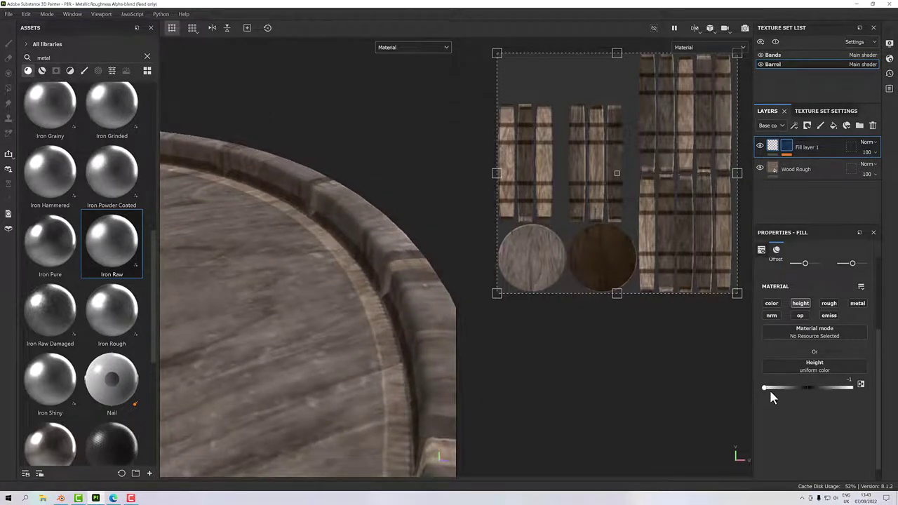
- Set the fill layer's height to about -0.2953 and check the seams on the barrel's lid and side
mouse_move(764, 387)
left_mouse_down()
mouse_move(805, 383)
mouse_move(792, 385)
left_mouse_up()
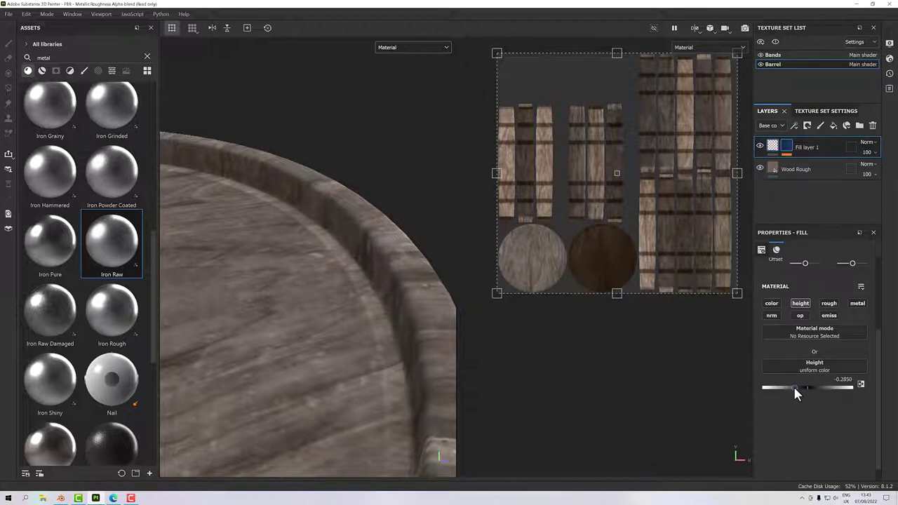
left_click_drag(321, 321, 296, 333, "alt")
scroll(298, 338, "down", 6)
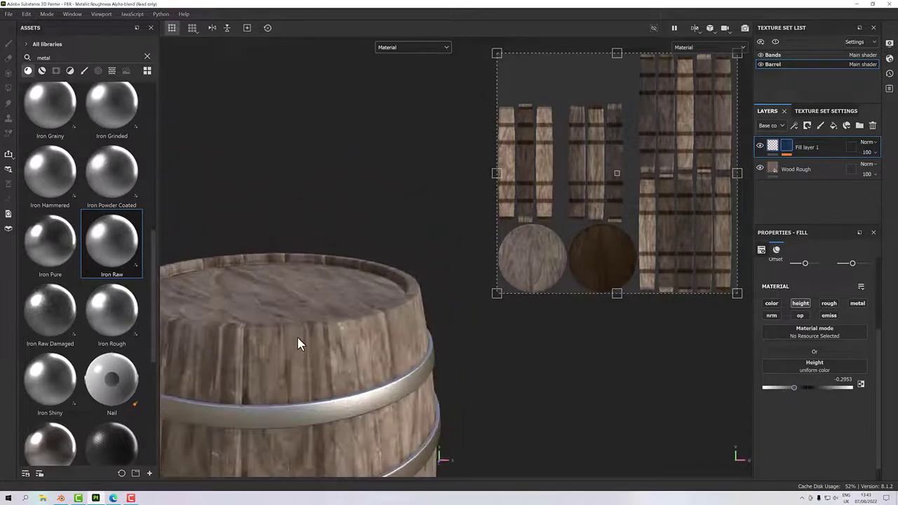
left_click_drag(341, 249, 364, 252, "alt")
left_click_drag(346, 311, 348, 331, "alt")
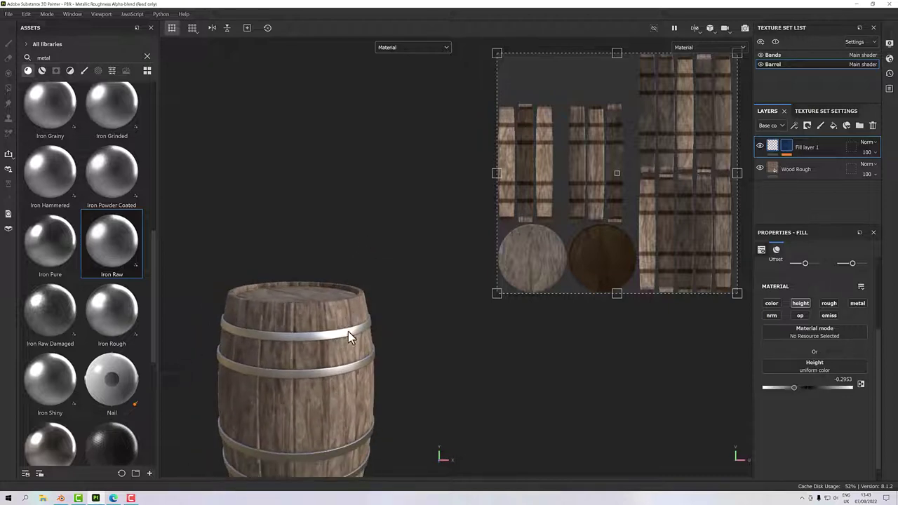
- Set the fill layer's height to about -0.3472 after examining the plank grooves up close
key("f")
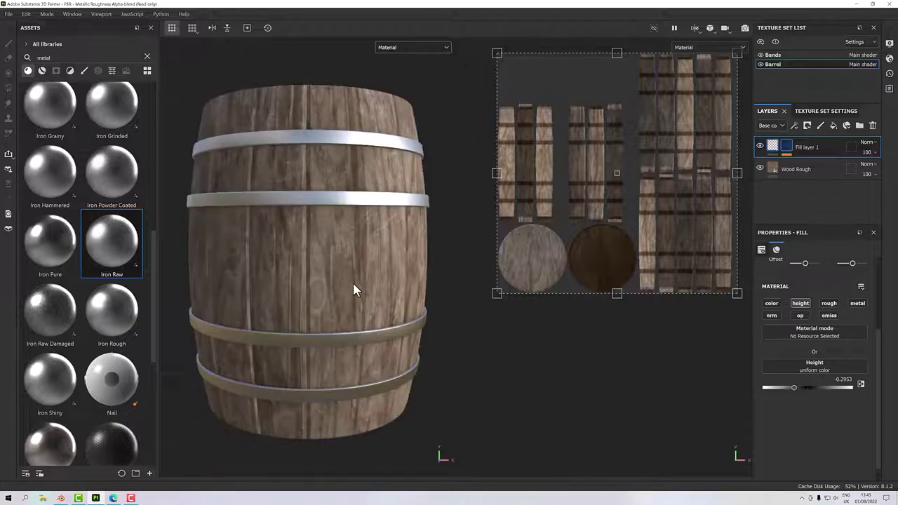
left_click_drag(353, 290, 308, 242, "alt")
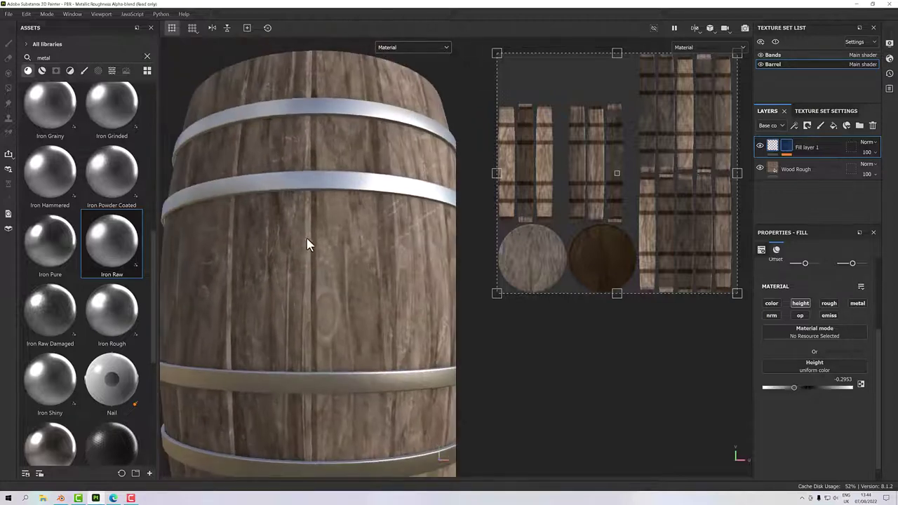
scroll(316, 235, "up", 5)
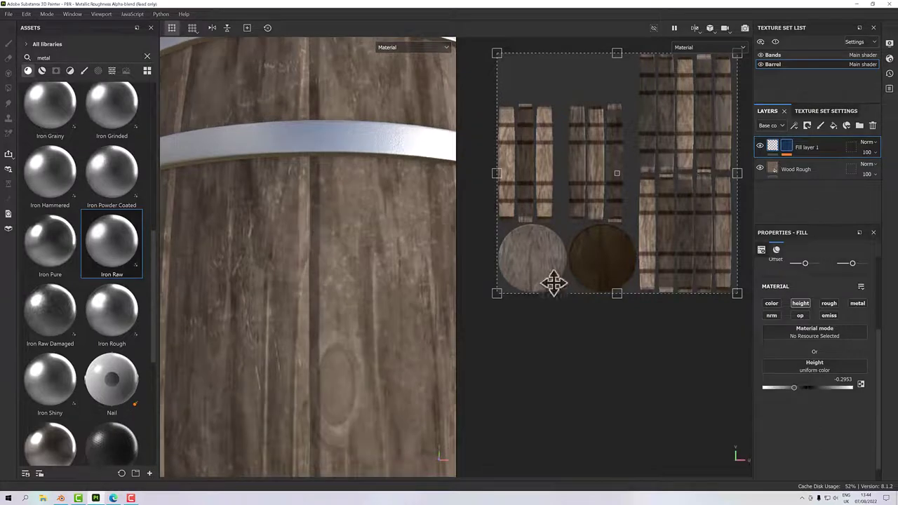
left_click_drag(792, 387, 790, 387)
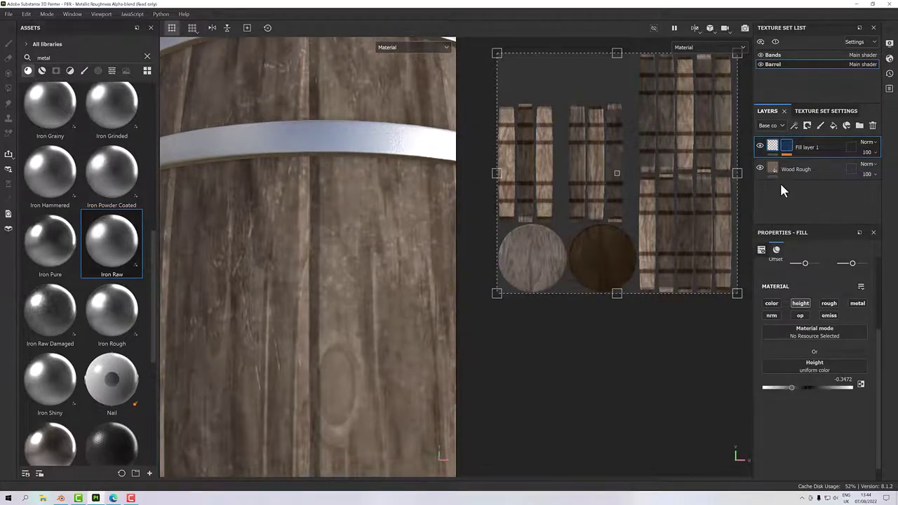
- Set the balance of the UV Border Distance generator in the seam mask to 0.24 and check the seams on the side and lid
left_click(787, 150)
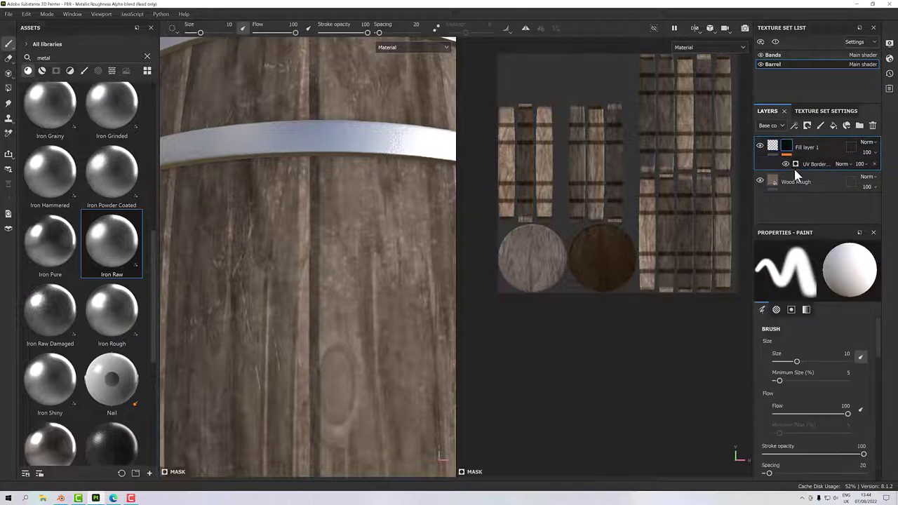
left_click(811, 163)
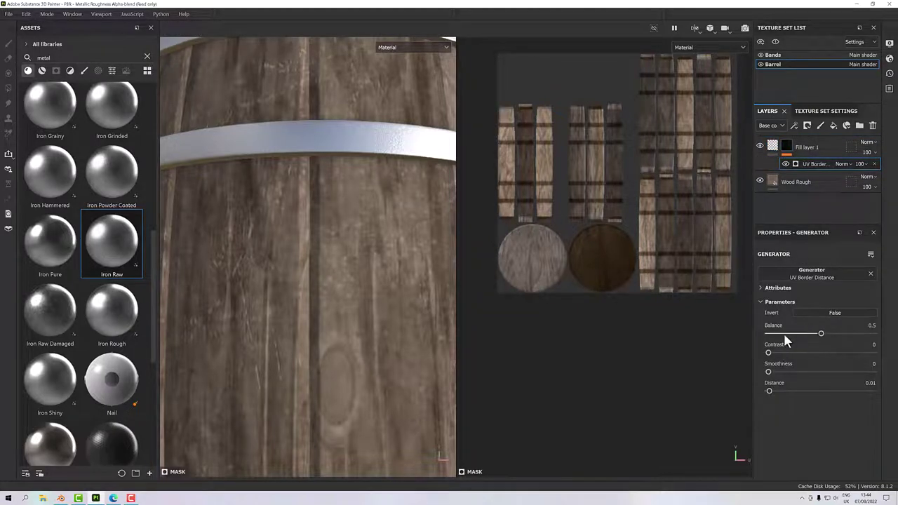
left_click_drag(815, 334, 792, 332)
left_click_drag(371, 331, 287, 250, "alt")
scroll(344, 281, "down", 5)
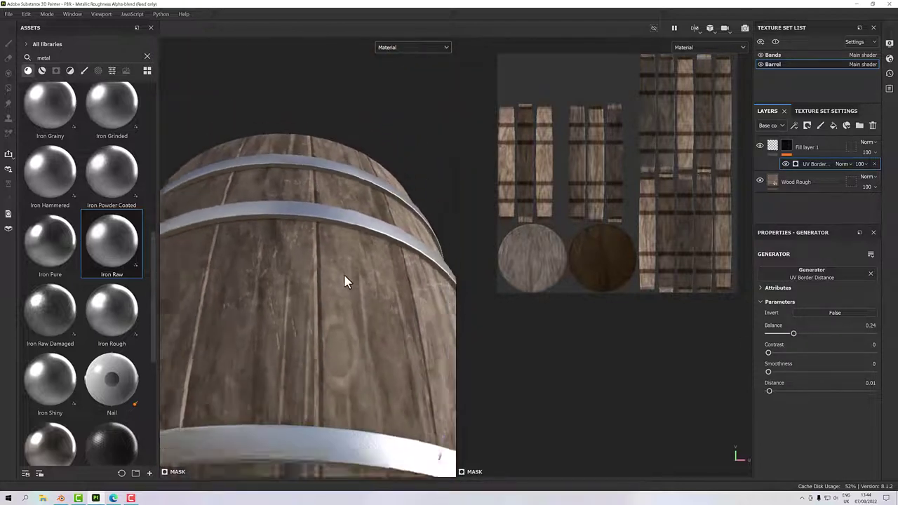
left_click_drag(349, 294, 531, 475, "alt")
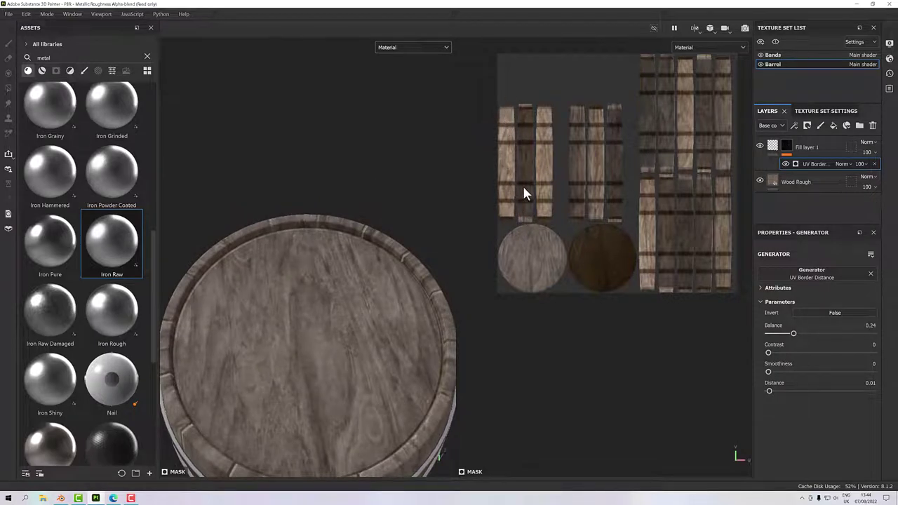
left_click_drag(391, 228, 211, 254, "alt")
left_click_drag(359, 305, 305, 260, "alt")
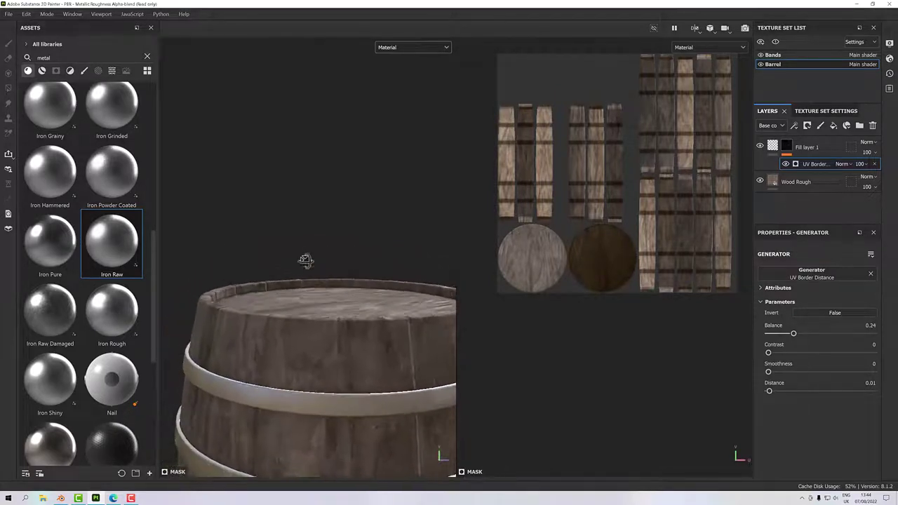
- Examine the plank seams and iron bands on the whole barrel from a distance, up close and from above
scroll(342, 309, "down", 5)
left_click_drag(297, 315, 303, 286, "alt")
middle_click_drag(303, 286, 284, 289, "alt")
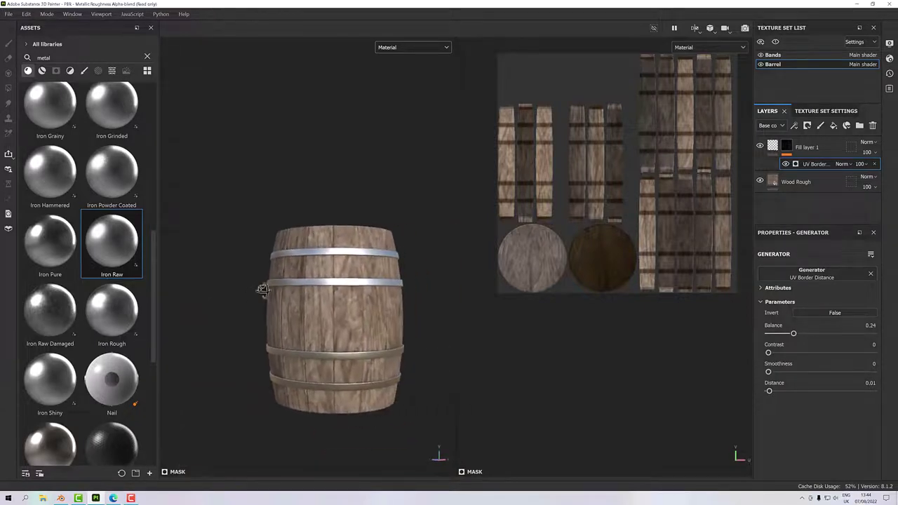
scroll(327, 315, "up", 4)
scroll(327, 315, "up", 1)
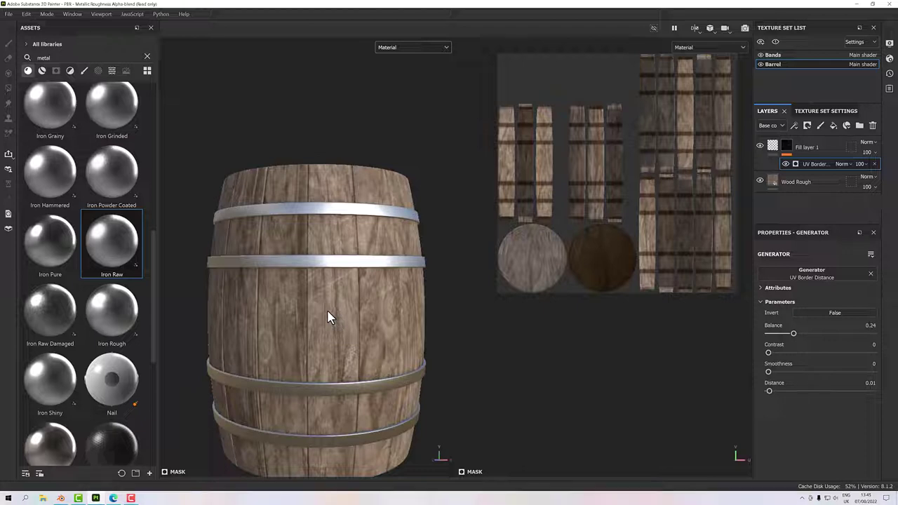
left_click_drag(385, 274, 371, 240, "alt")
scroll(367, 272, "up", 5)
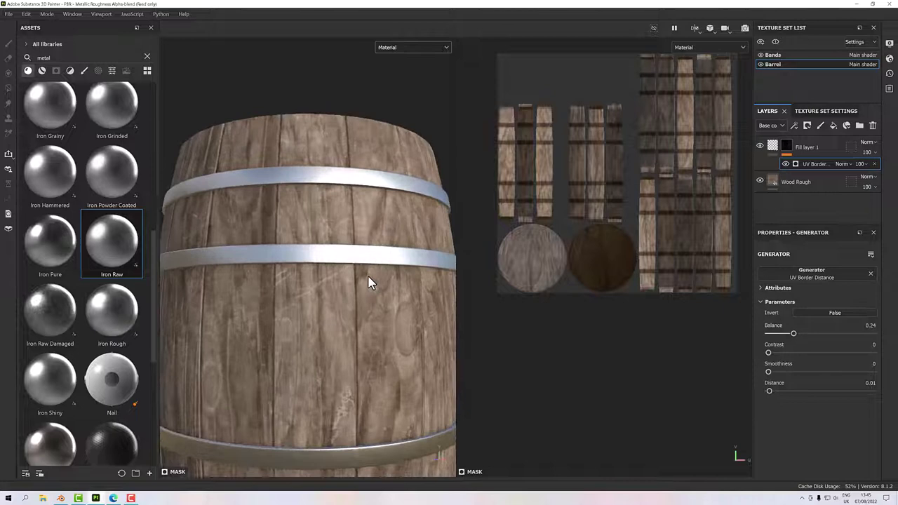
scroll(369, 283, "down", 2)
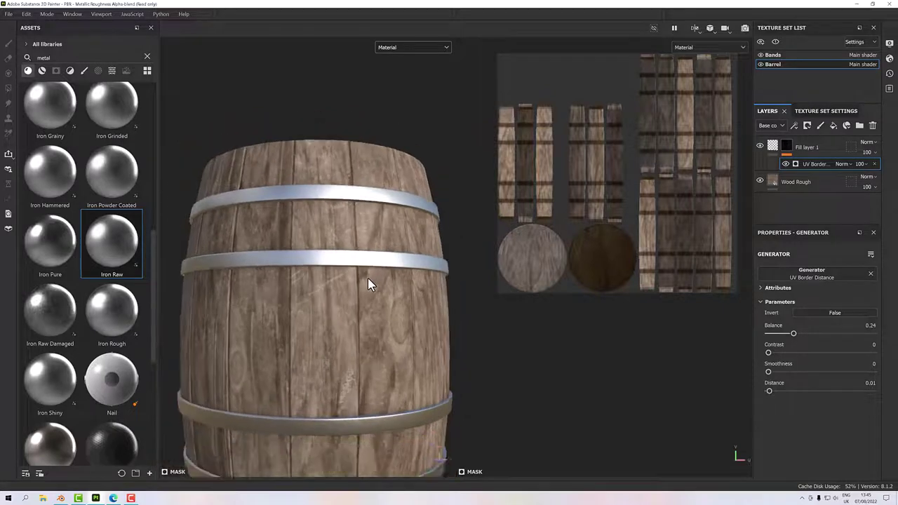
left_click_drag(369, 283, 334, 357, "alt")
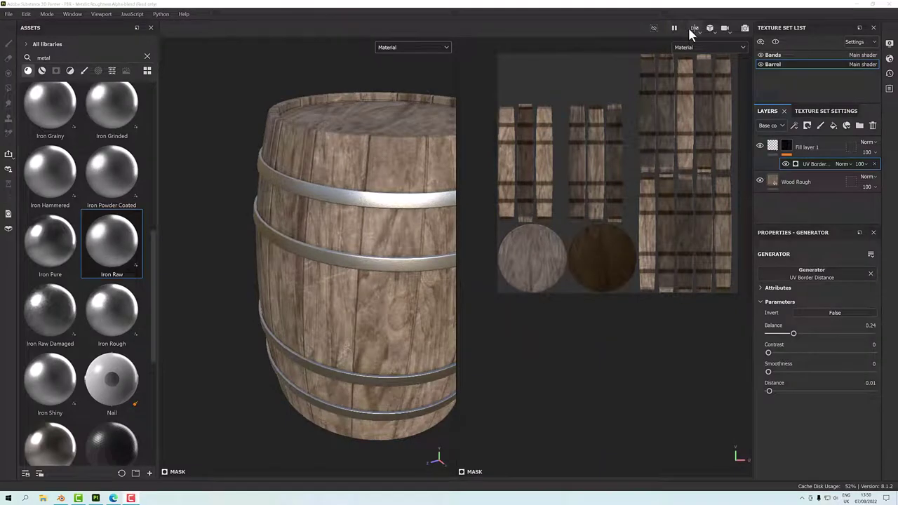
- Show only the 3D view and add a new fill layer above the masked seam layer on the Barrel texture set
left_click(695, 29)
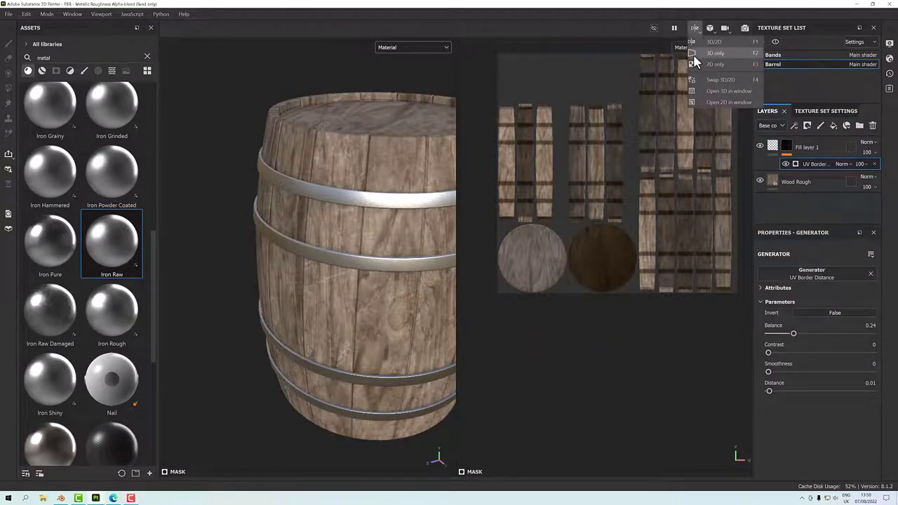
left_click(714, 54)
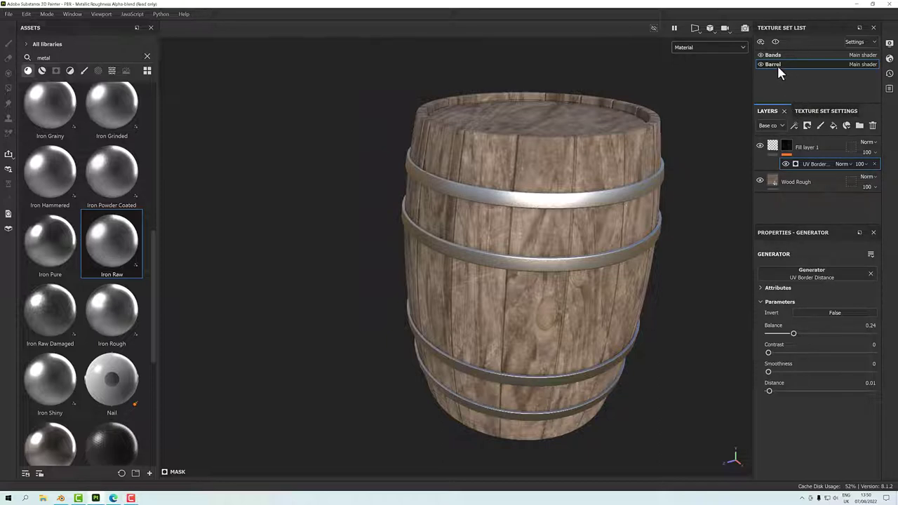
left_click(787, 145)
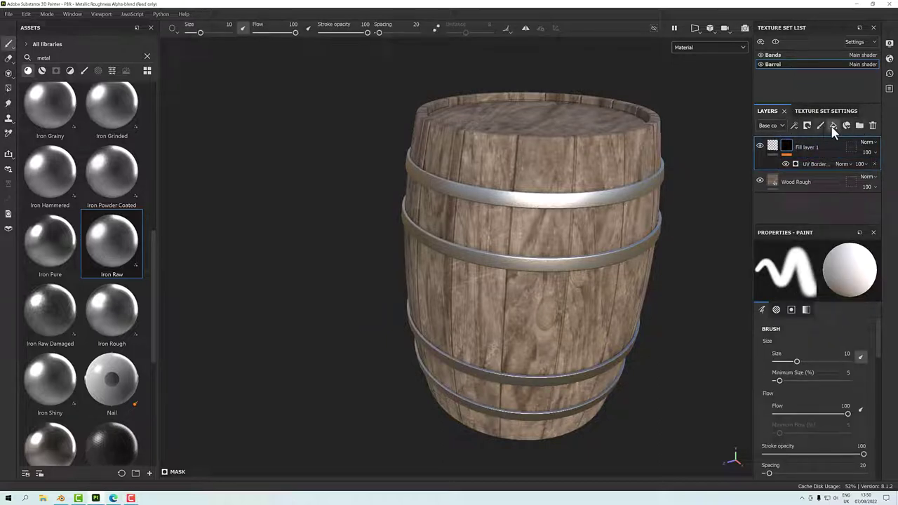
left_click(833, 126)
scroll(550, 203, "up", 2)
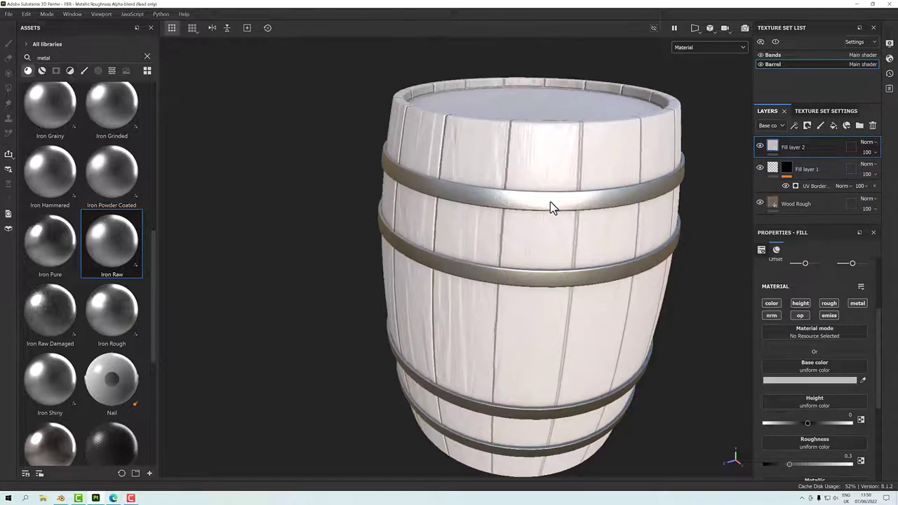
scroll(571, 210, "down", 2)
left_click_drag(565, 211, 545, 227, "alt")
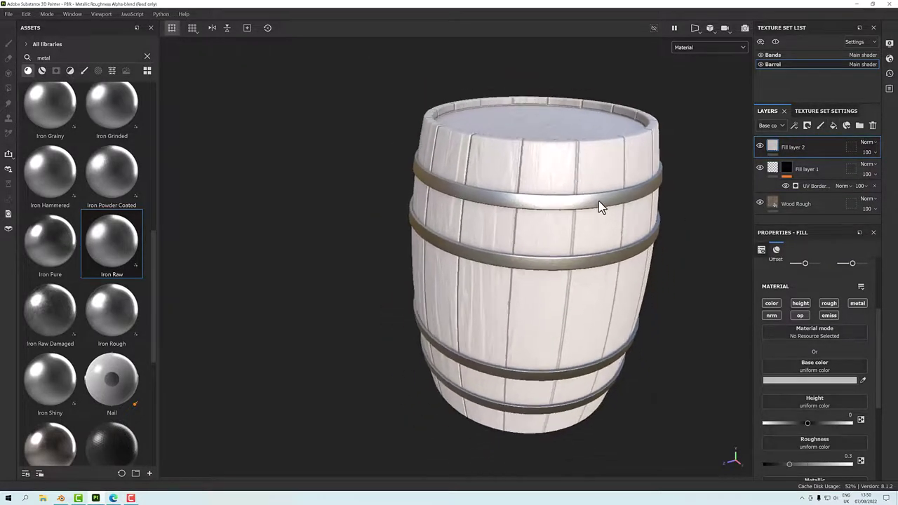
middle_click_drag(545, 227, 497, 237, "alt")
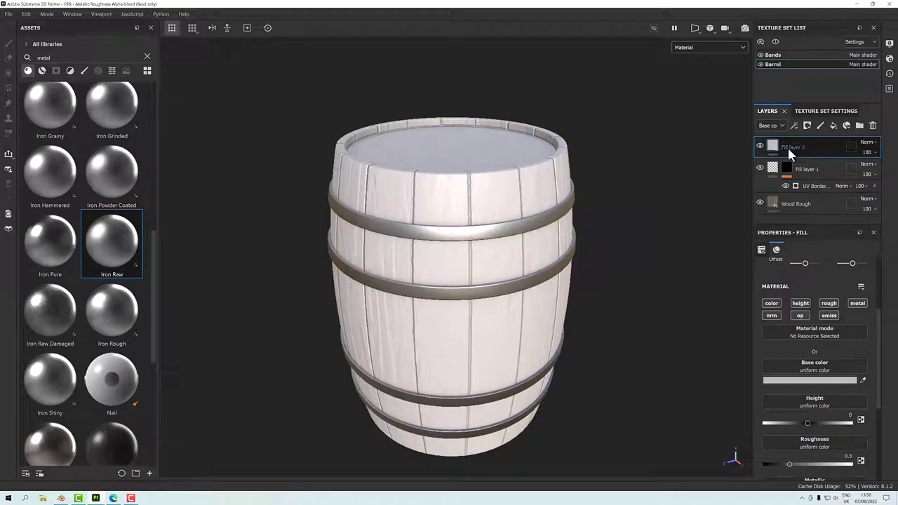
- Give the new fill layer a black mask with a Dirt generator and inspect the dirt around the bands, rim and lid
right_click(787, 145)
left_click(798, 18)
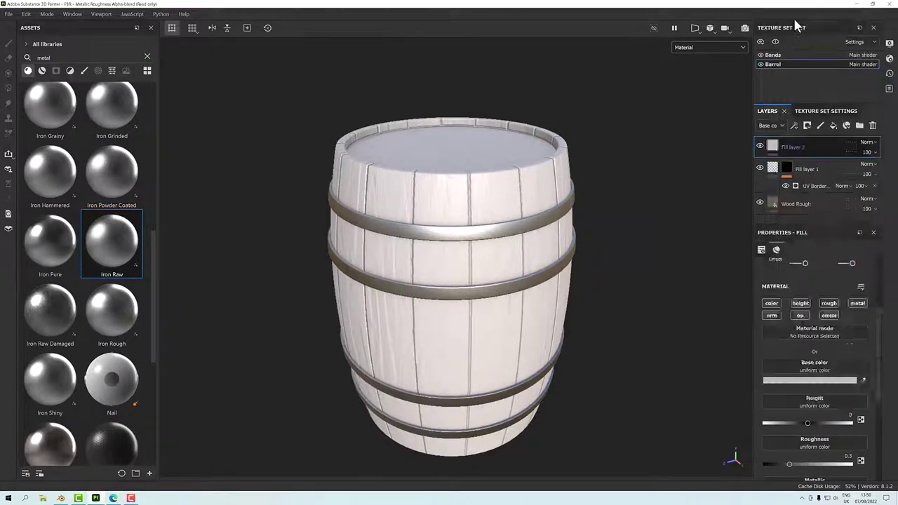
right_click(786, 141)
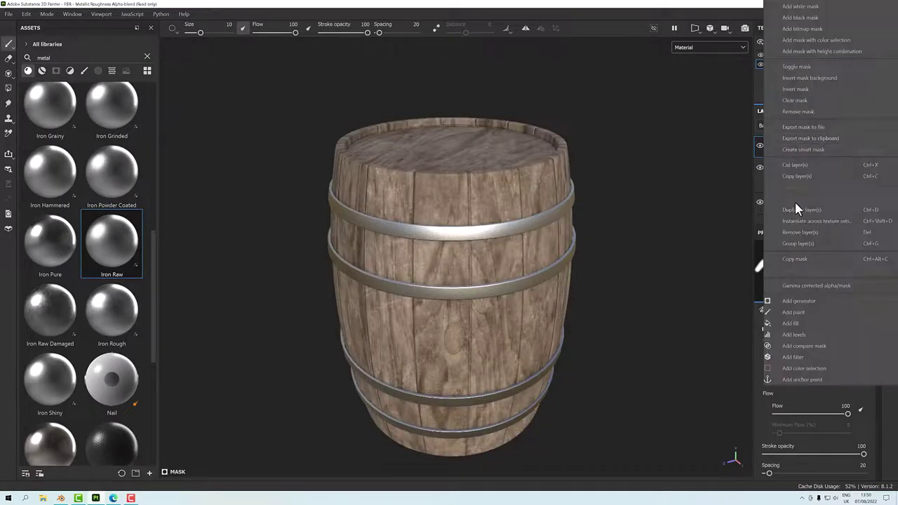
left_click(799, 301)
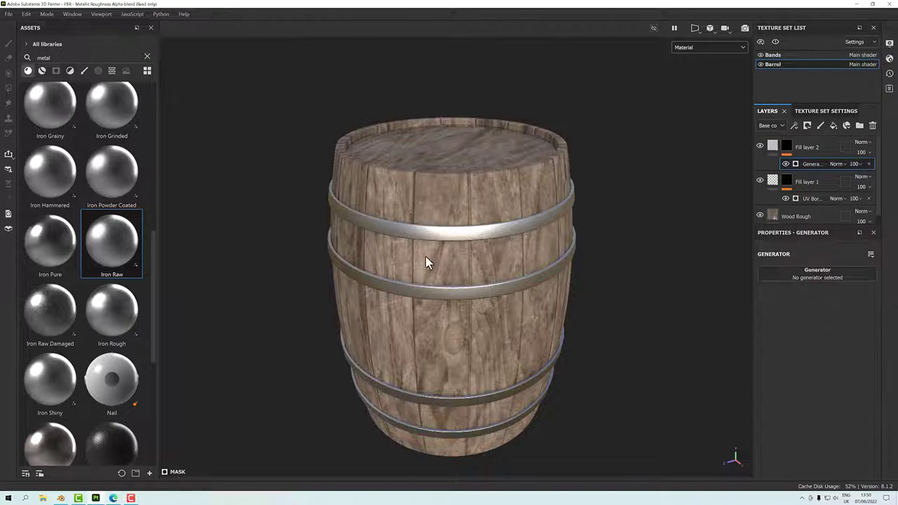
left_click(811, 284)
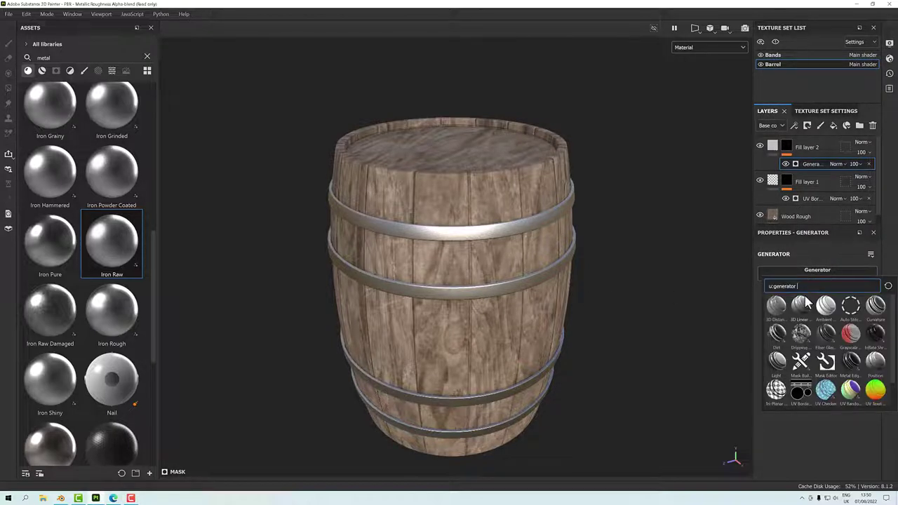
left_click(777, 339)
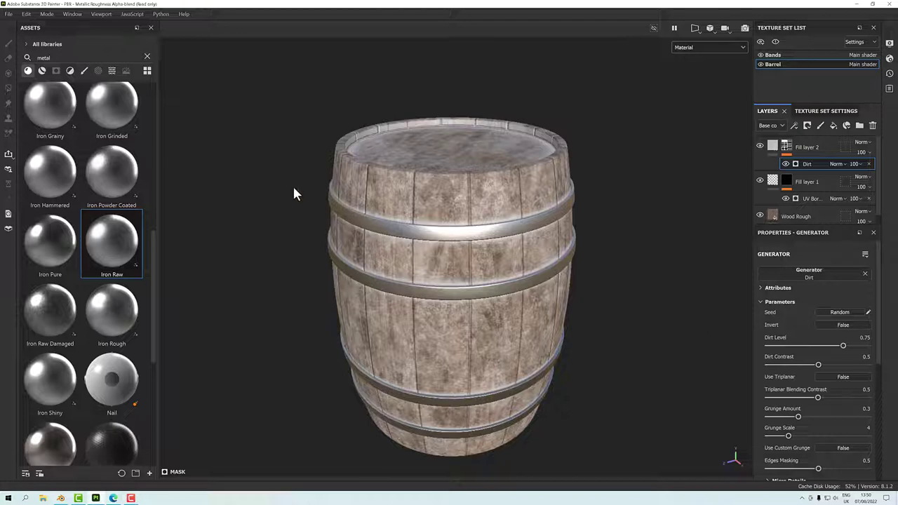
scroll(402, 217, "up", 5)
scroll(405, 235, "up", 2)
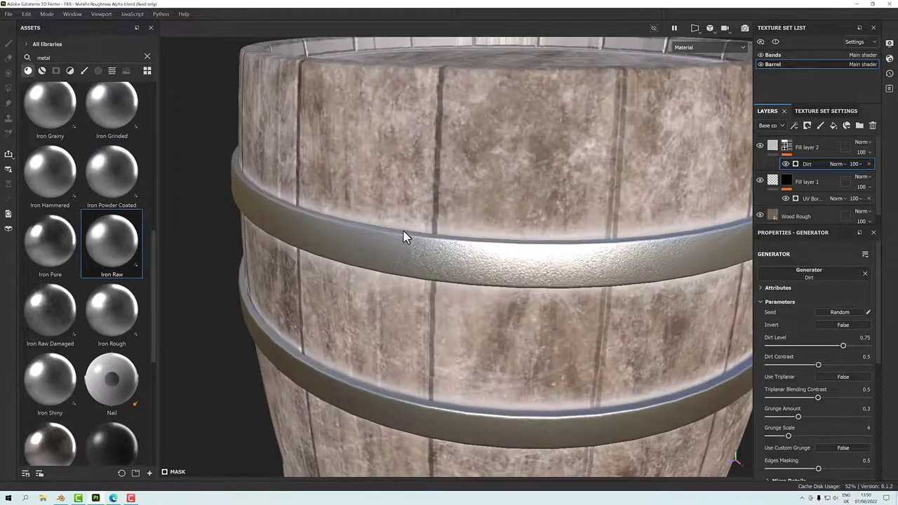
left_click_drag(404, 236, 437, 236, "alt")
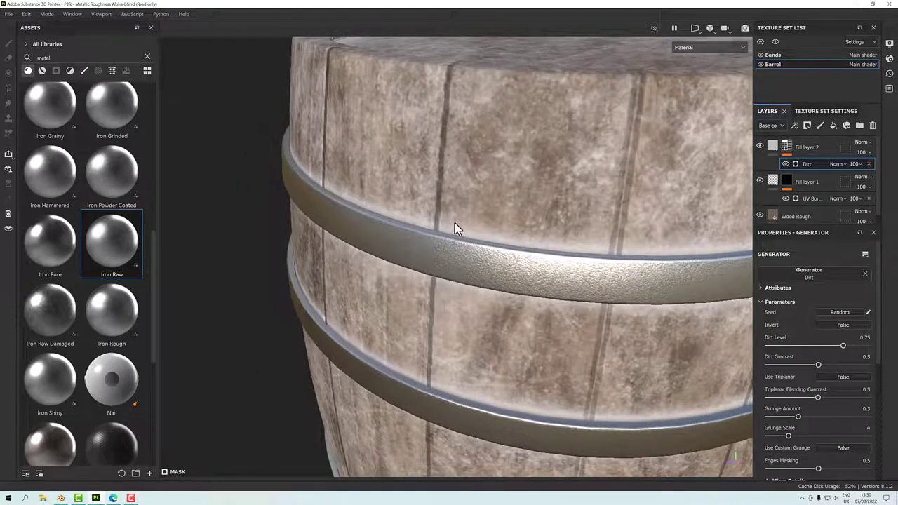
scroll(489, 242, "down", 6)
left_click_drag(485, 269, 226, 240, "alt")
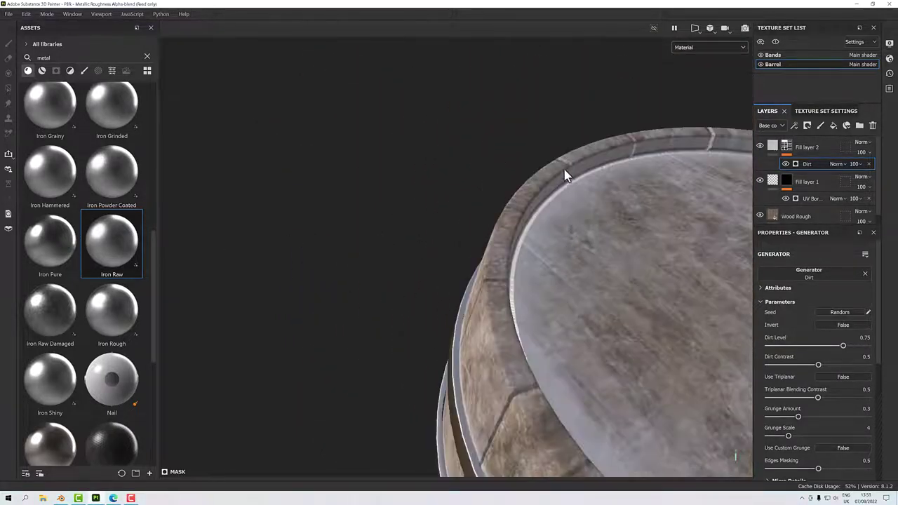
left_click_drag(570, 201, 667, 320, "alt")
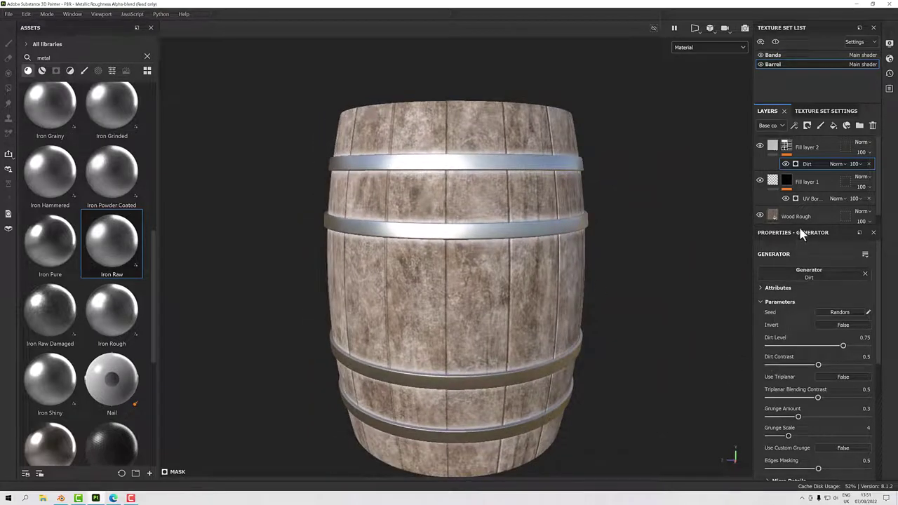
- Enlarge the generator properties area and try the Dirt generator's Use Triplanar option before turning it back off
left_click_drag(801, 234, 798, 130)
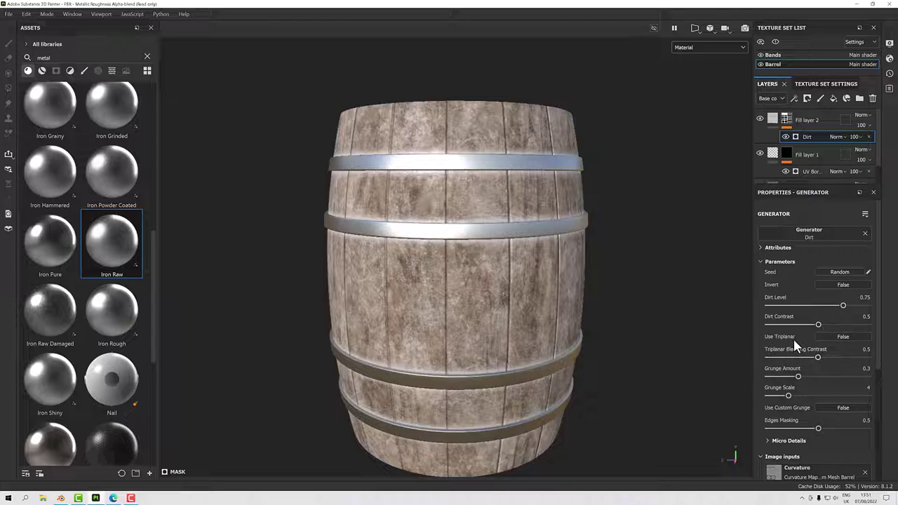
left_click(844, 341)
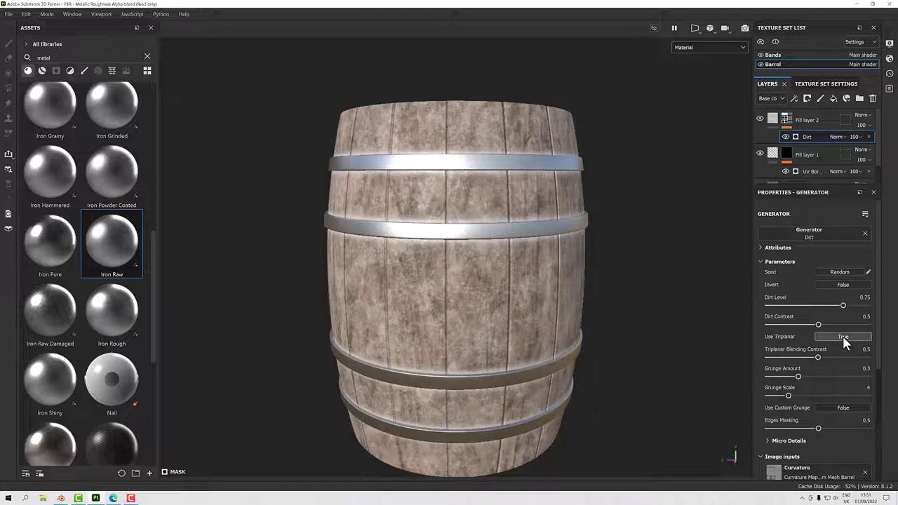
left_click(844, 341)
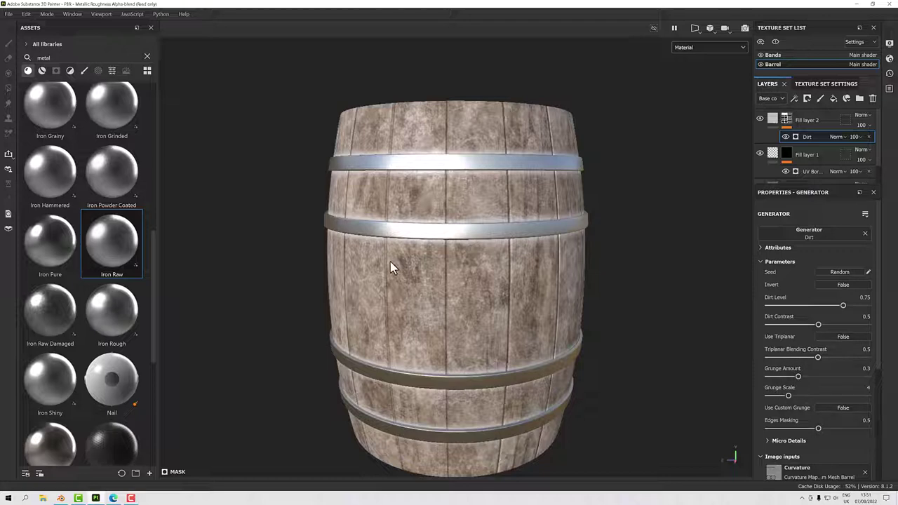
- Try a grunge amount of 0 on the Dirt generator, inspect the barrel, and restore the amount to 0.3
scroll(453, 306, "up", 3)
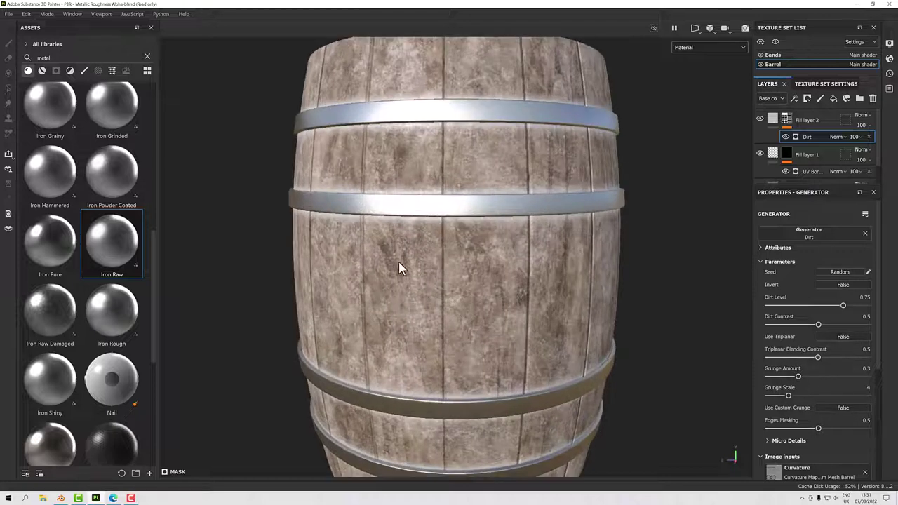
left_click_drag(798, 376, 746, 373)
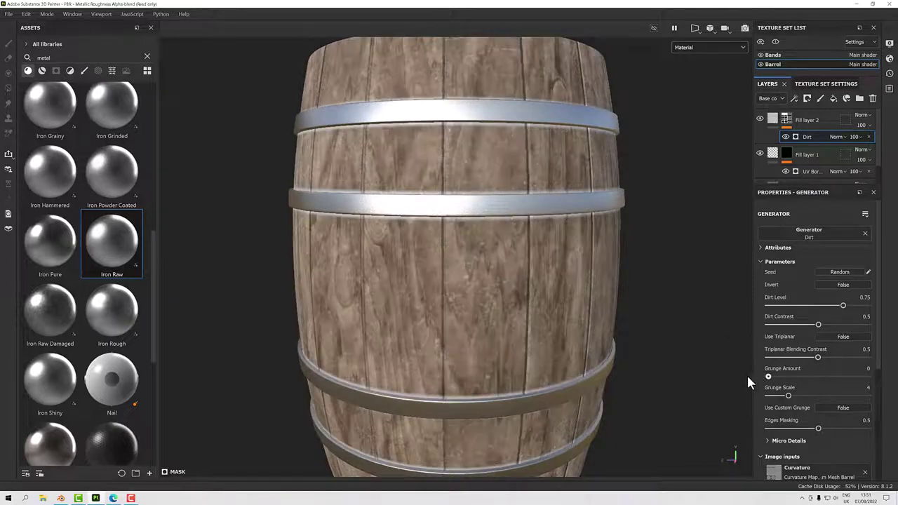
scroll(593, 357, "up", 2)
scroll(587, 359, "down", 5)
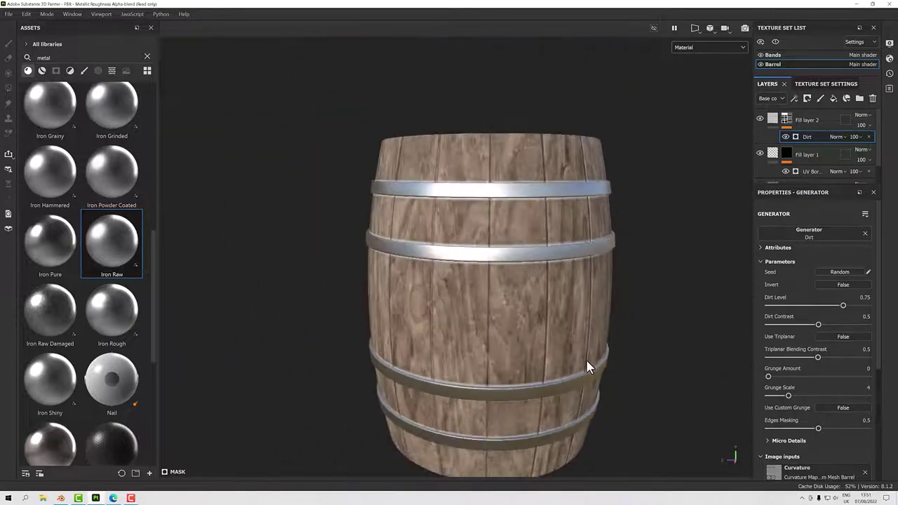
mouse_move(541, 320)
left_mouse_down("alt")
mouse_move(534, 305)
mouse_move(575, 386)
mouse_move(740, 291)
mouse_move(729, 253)
mouse_move(593, 237)
mouse_move(538, 291)
mouse_move(546, 338)
left_mouse_up("alt")
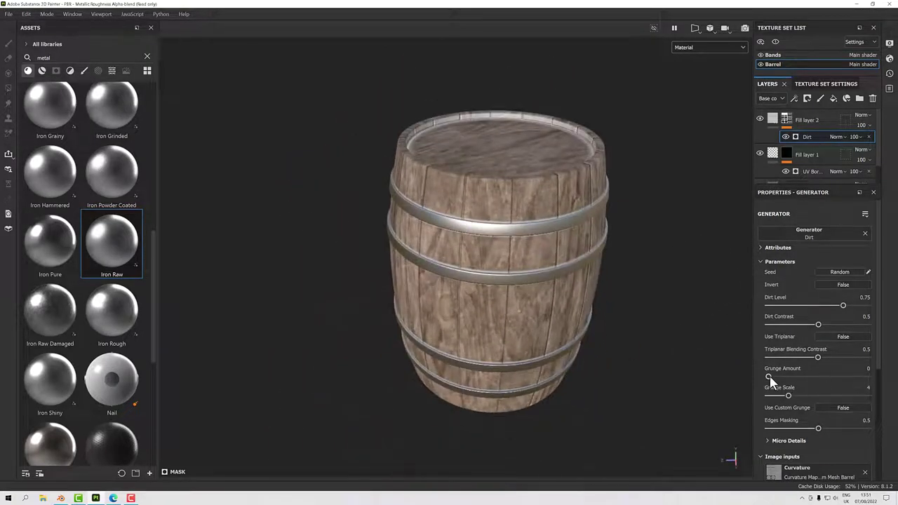
left_click_drag(768, 377, 800, 380)
left_click_drag(565, 368, 563, 297, "alt")
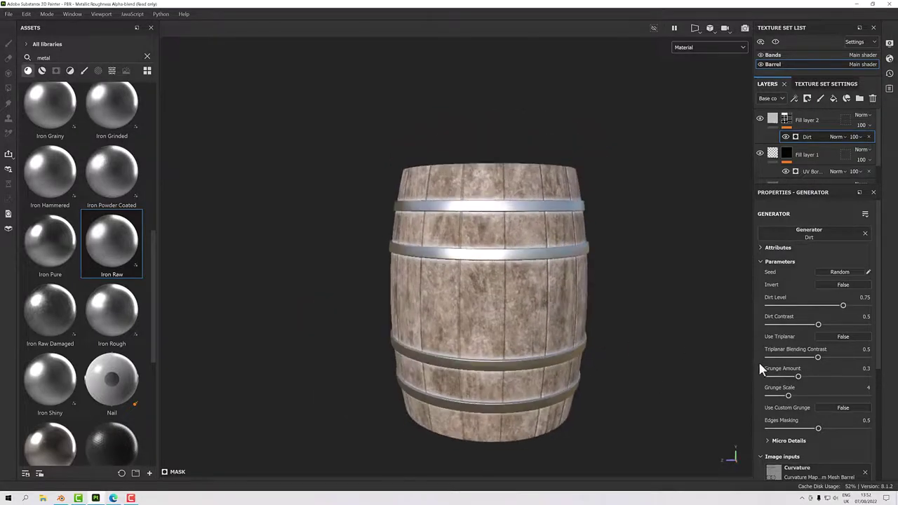
- Set the Dirt generator's grunge scale to 2 and inspect the dirt pattern on the planks up close and from afar
left_click_drag(787, 397, 774, 397)
middle_click_drag(440, 351, 644, 325, "alt")
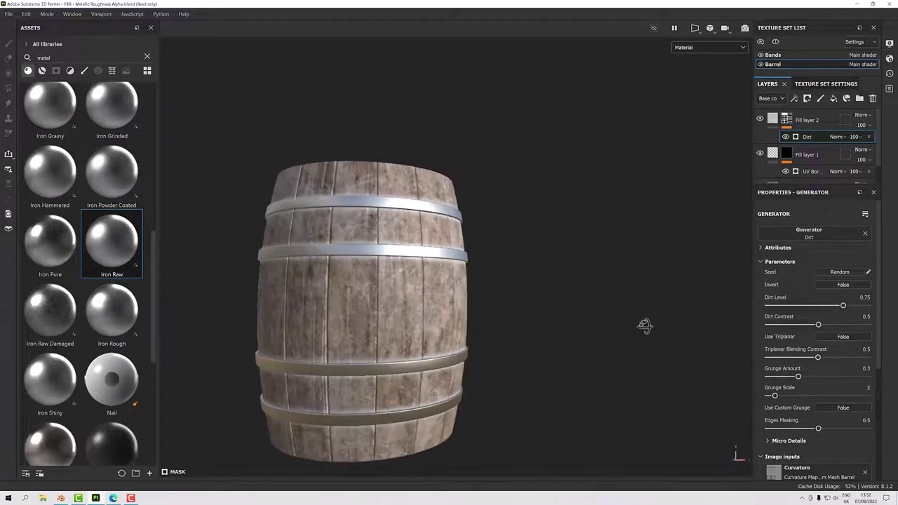
scroll(431, 330, "up", 6)
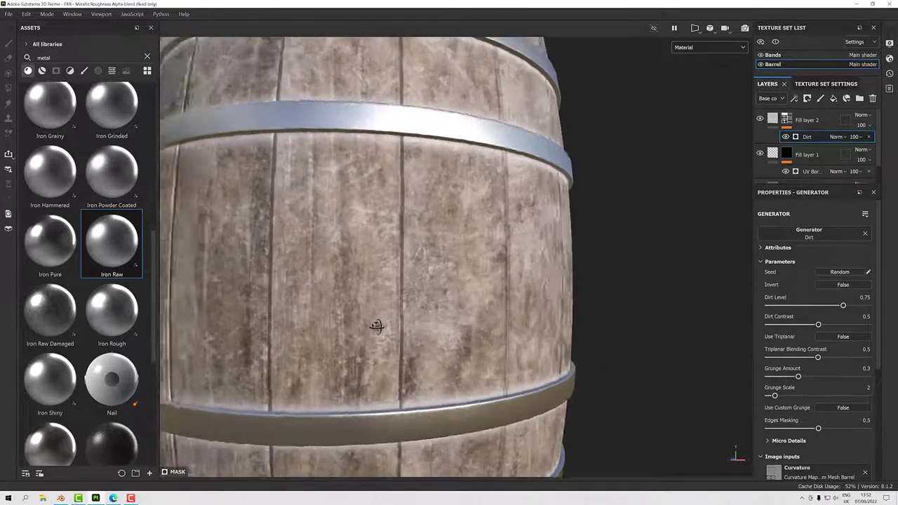
scroll(469, 320, "down", 3)
scroll(474, 315, "up", 3)
scroll(473, 317, "down", 6)
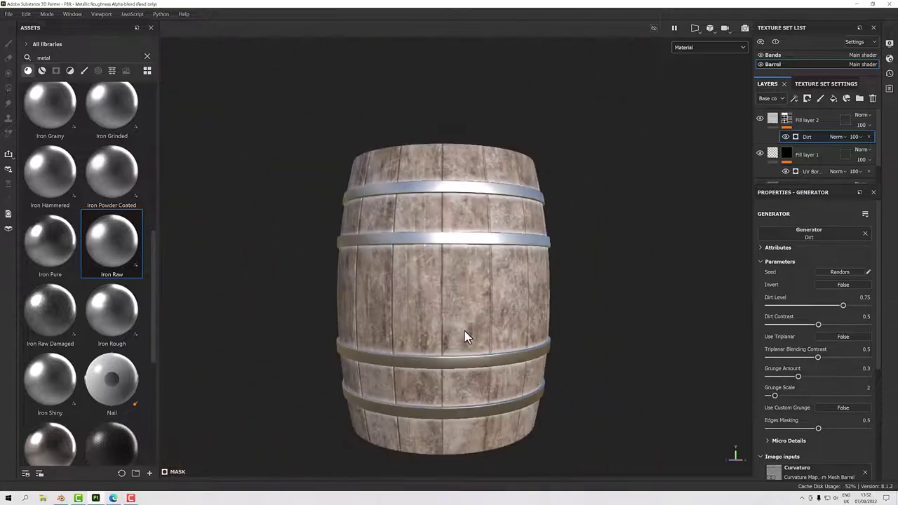
scroll(630, 314, "down", 3)
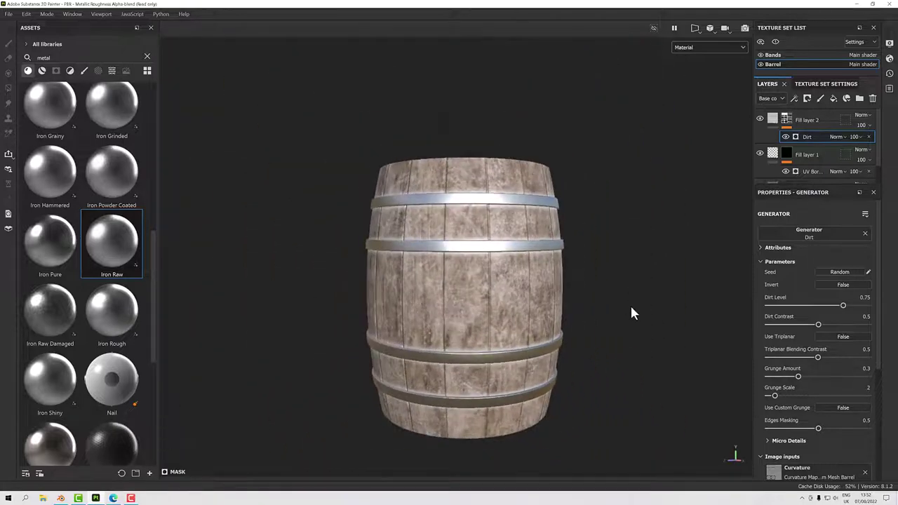
- Add an anchor point to the mask of Fill layer 1 and rename it "Boards Anchor"
scroll(484, 308, "up", 2)
scroll(482, 306, "up", 2)
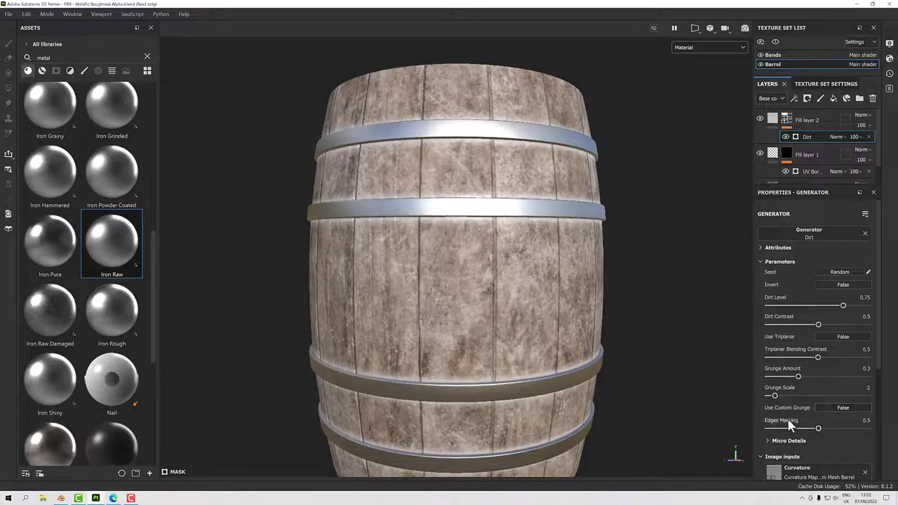
scroll(514, 365, "down", 5)
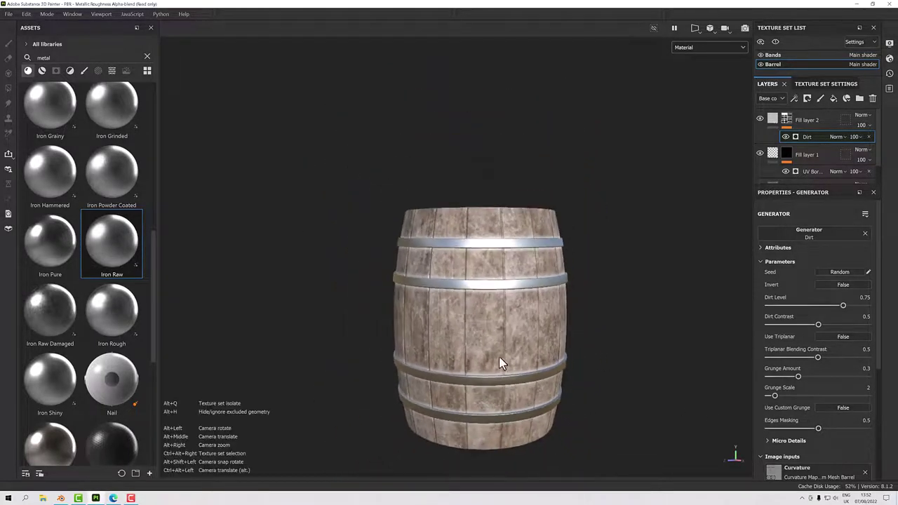
middle_click_drag(498, 356, 494, 300)
left_click_drag(493, 300, 515, 293, "alt")
scroll(514, 290, "up", 4)
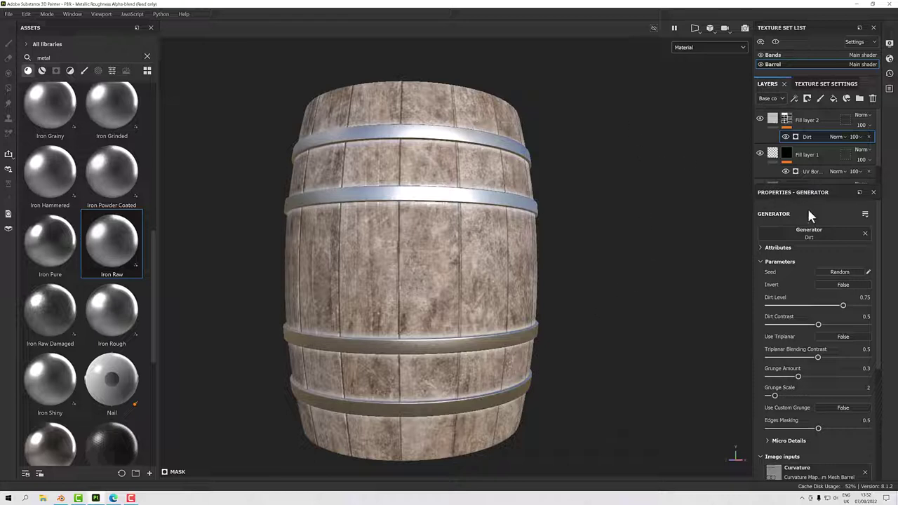
right_click(789, 155)
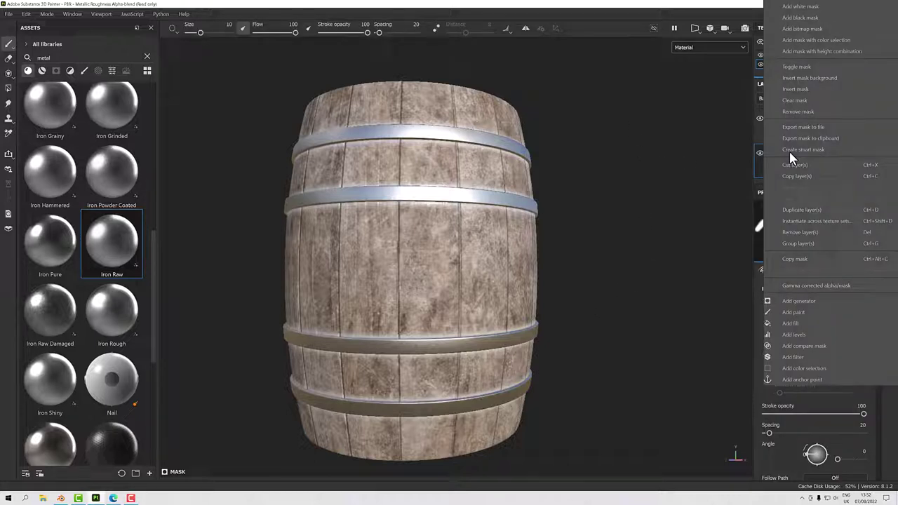
left_click(819, 380)
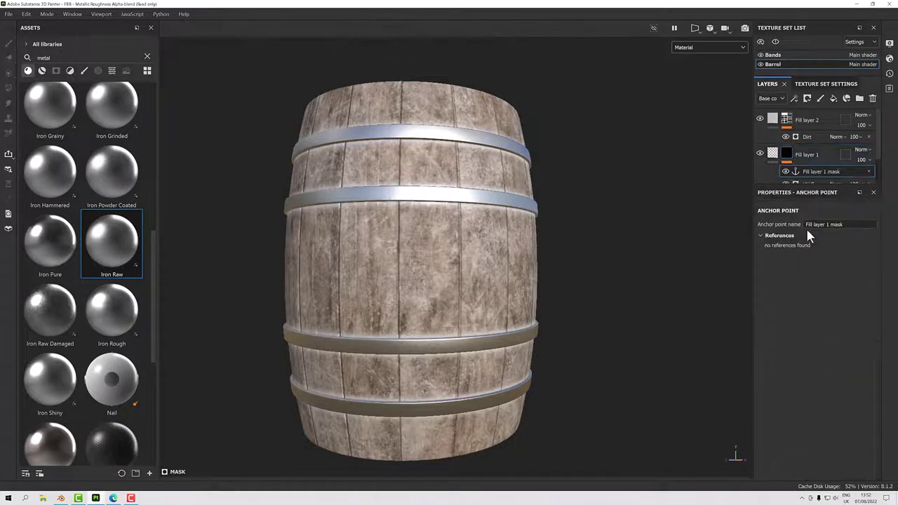
left_click_drag(853, 225, 779, 220)
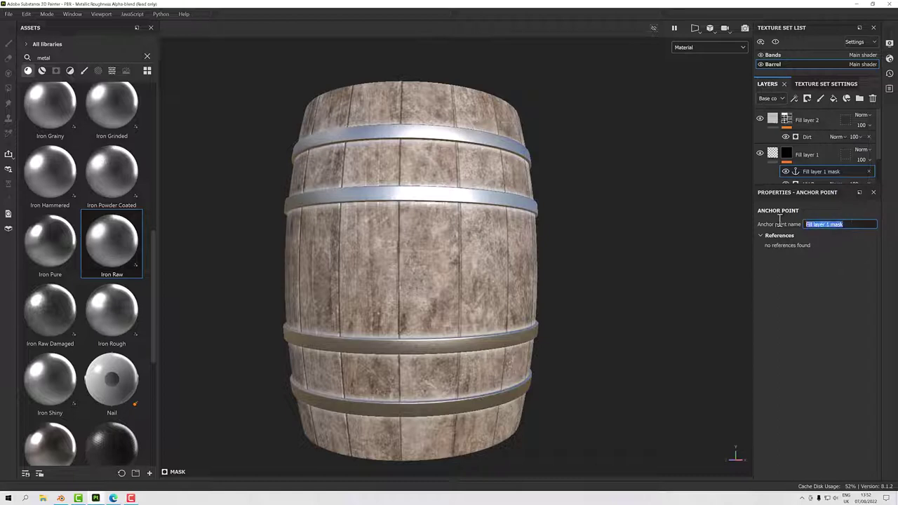
type("Boards Anchor")
key("Return")
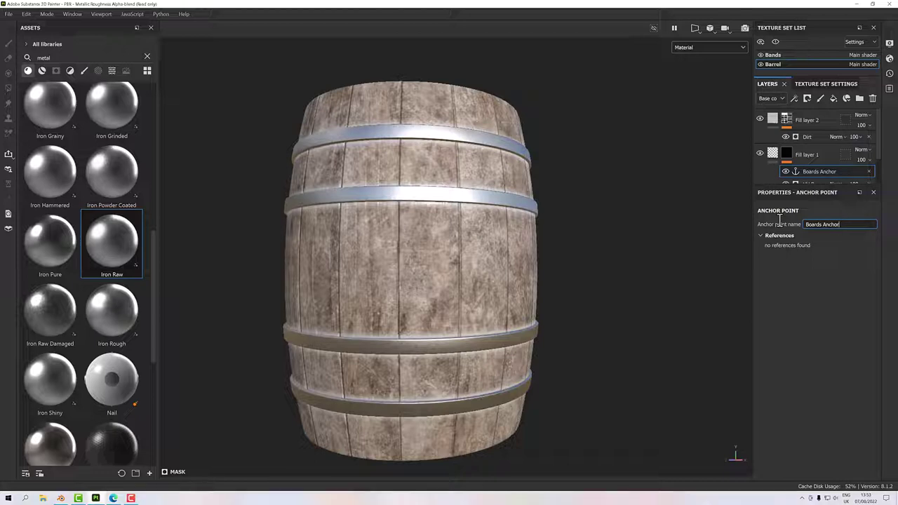
- Assign the Boards Anchor anchor point as the Micro Height image input of Fill layer 2's Dirt generator
left_click(803, 136)
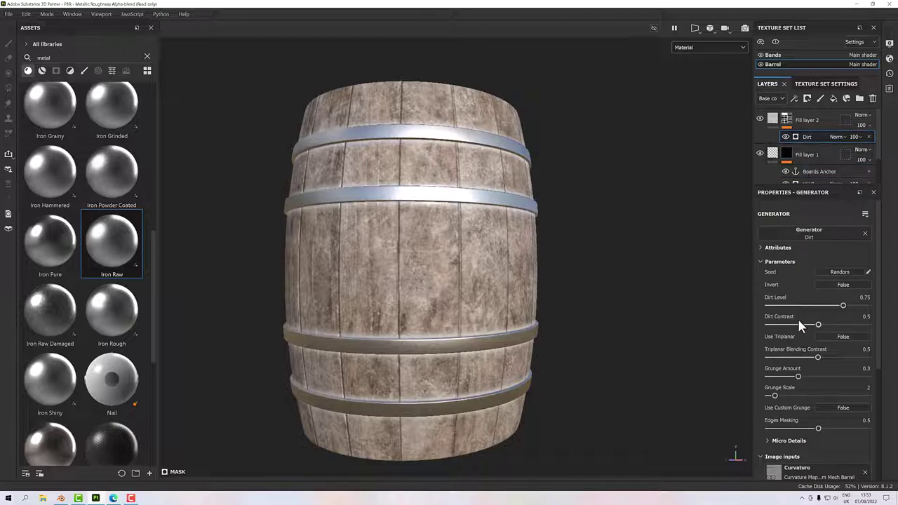
scroll(798, 339, "down", 5)
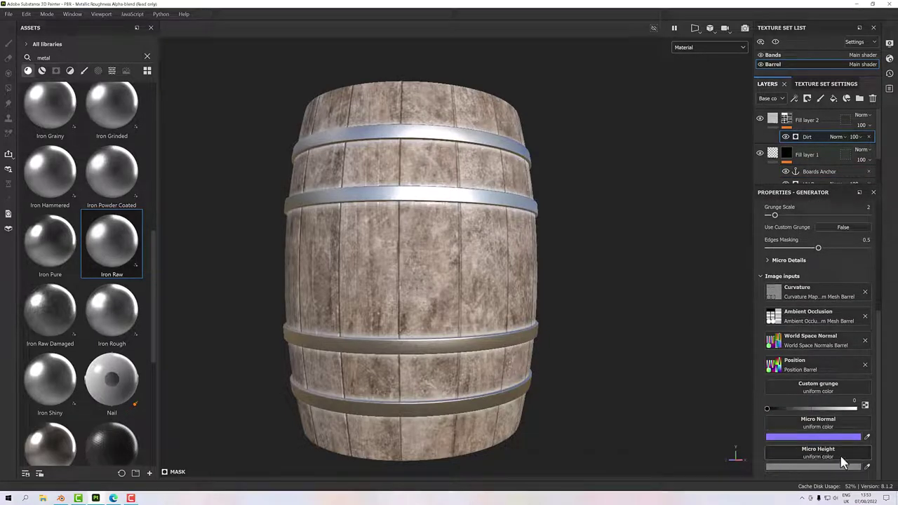
left_click(801, 458)
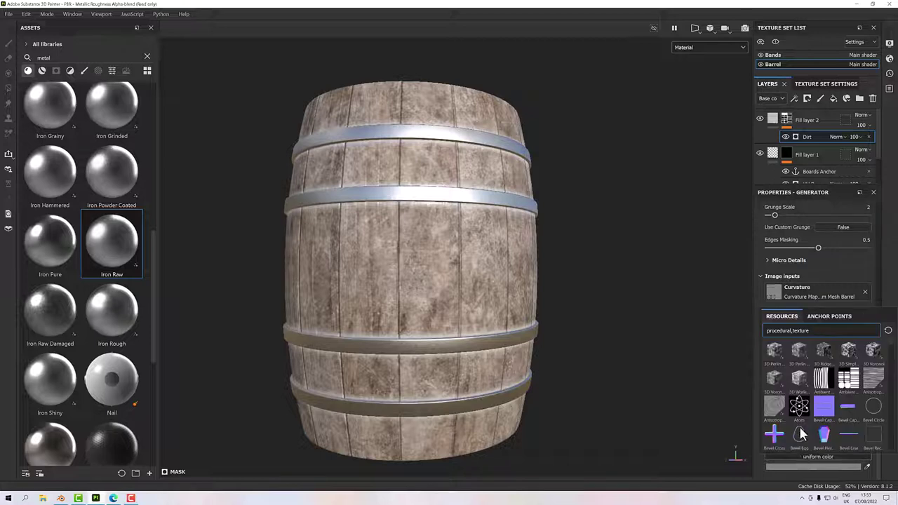
left_click(829, 317)
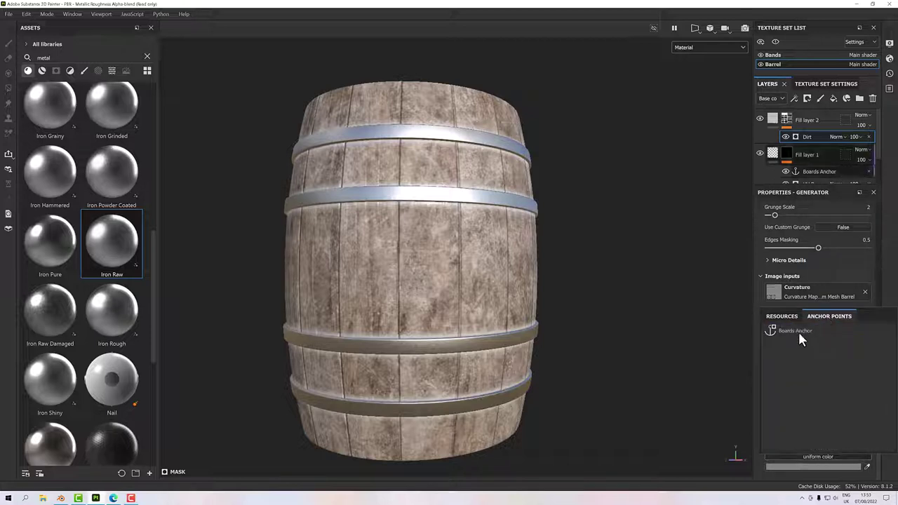
left_click(798, 330)
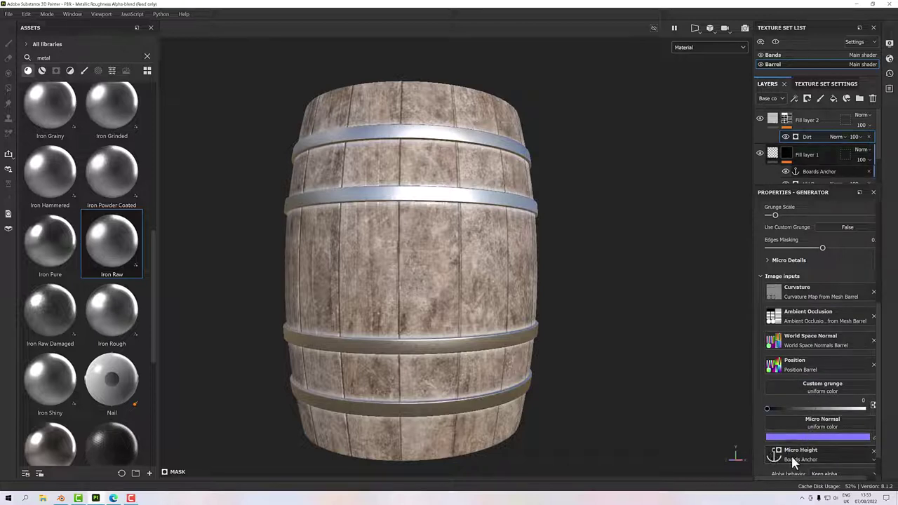
- Enable Micro Height in the Dirt generator's Micro Details
scroll(785, 319, "up", 1)
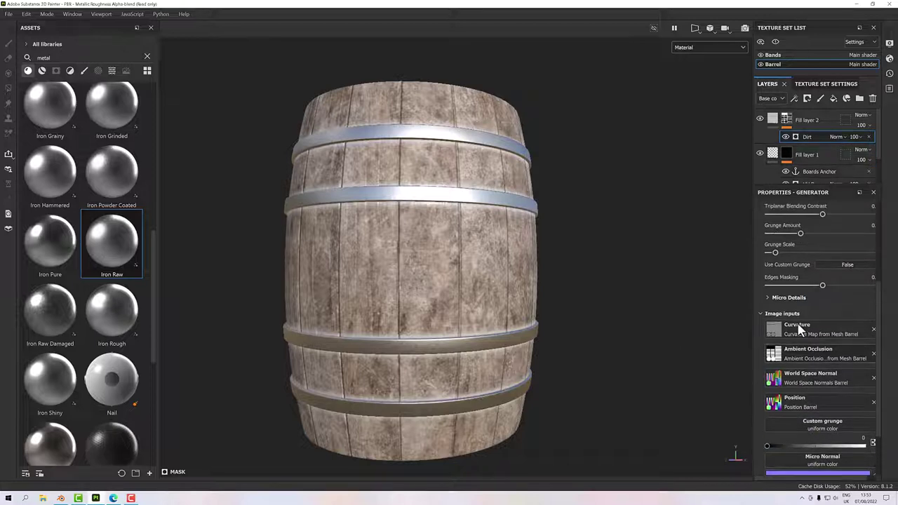
left_click(770, 299)
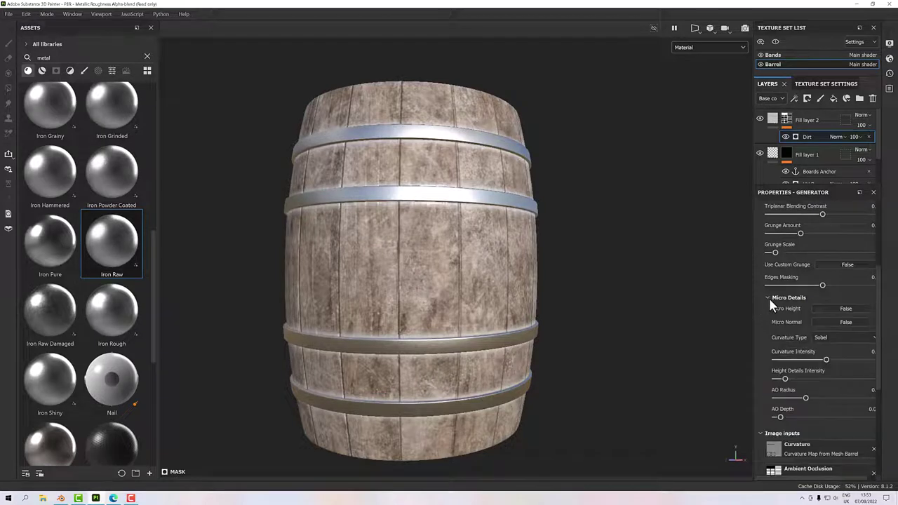
left_click(835, 310)
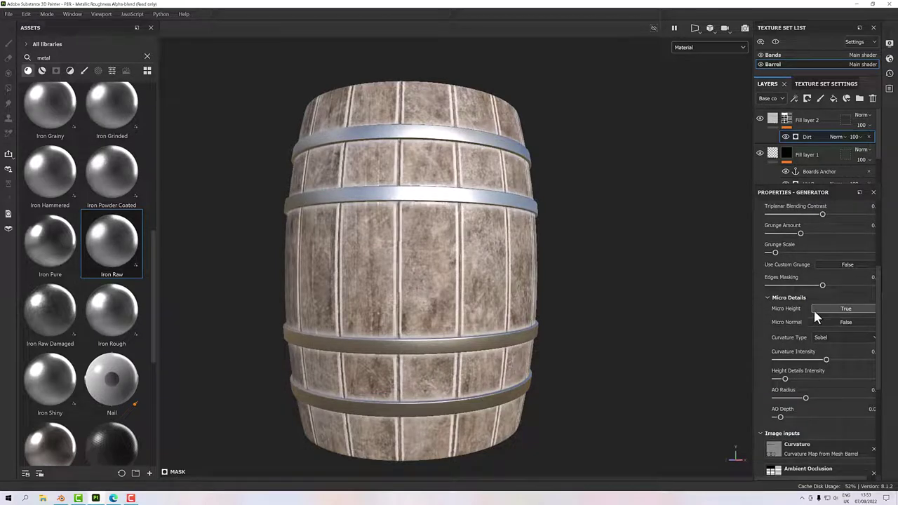
- Examine the dirt along the gaps between the barrel's boards up close
scroll(390, 295, "up", 5)
left_click_drag(390, 294, 371, 291, "alt")
scroll(372, 301, "down", 6)
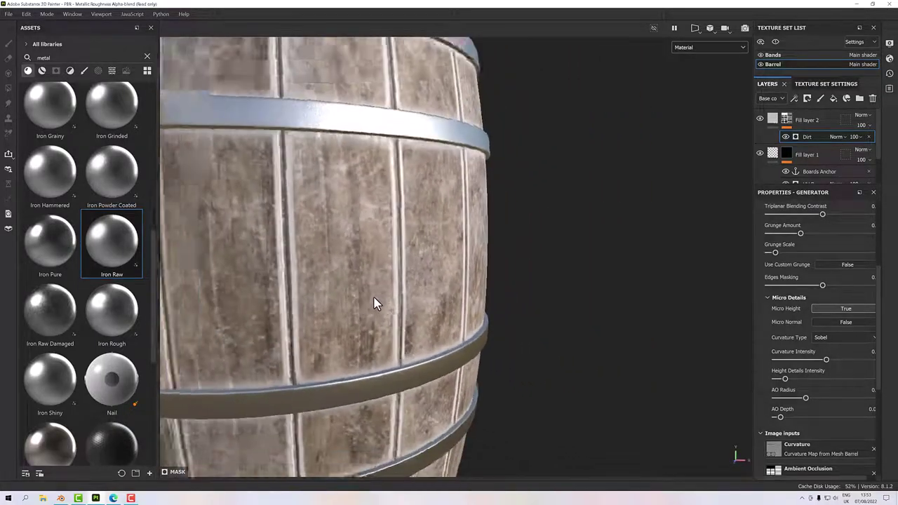
scroll(373, 308, "up", 1)
right_click_drag(373, 308, 364, 282, "alt")
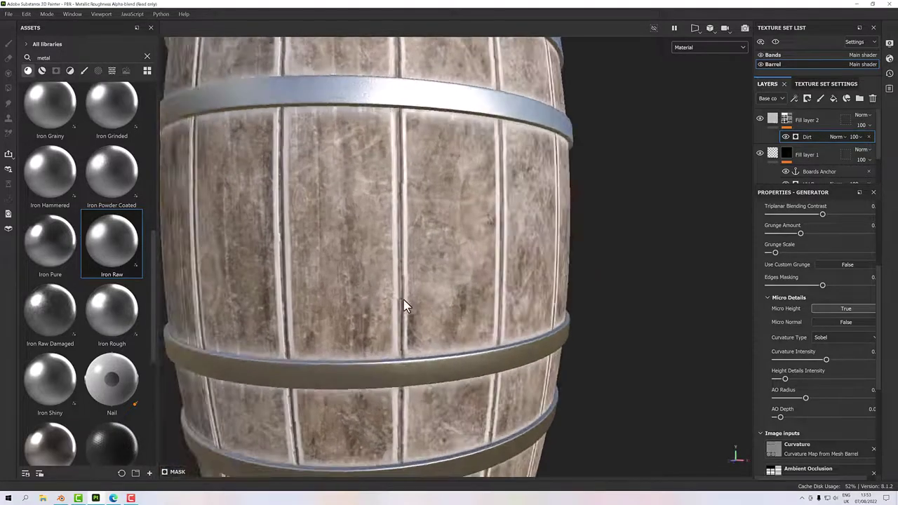
scroll(407, 306, "up", 3)
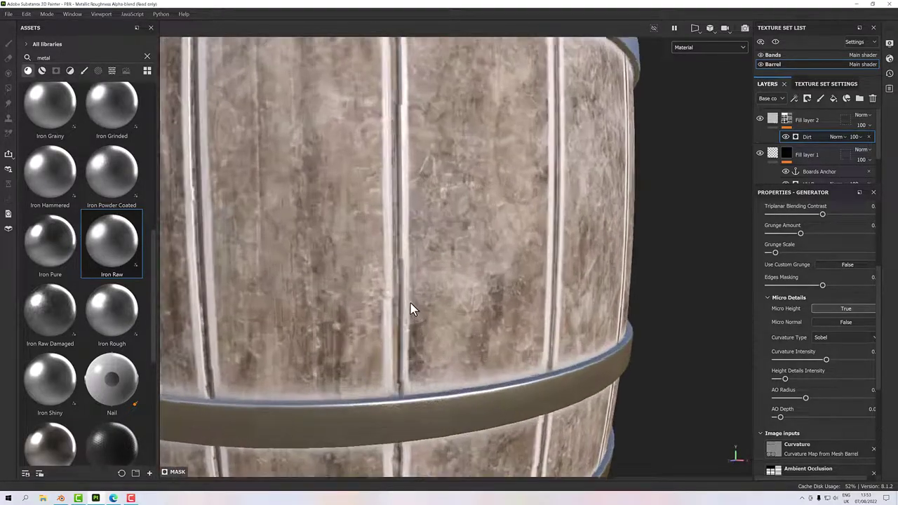
mouse_move(412, 307)
left_mouse_down("alt")
mouse_move(409, 297)
mouse_move(397, 304)
mouse_move(407, 309)
left_mouse_up("alt")
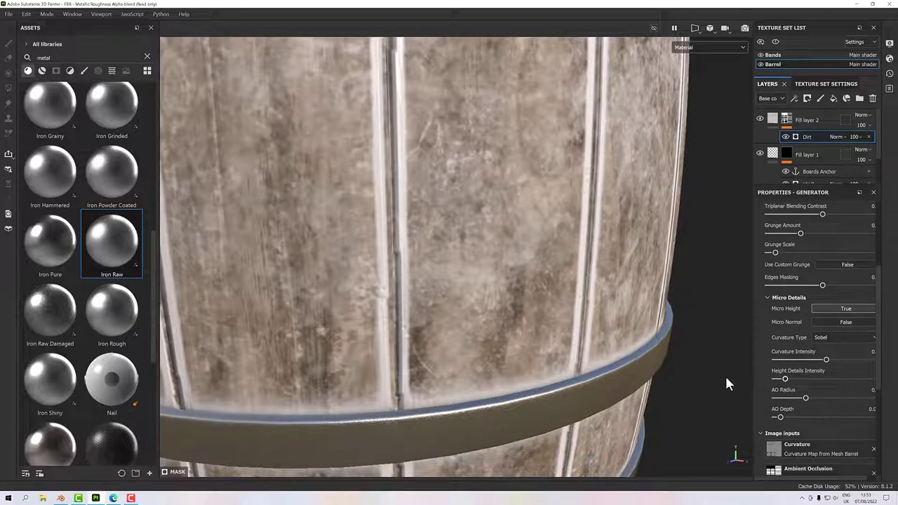
scroll(435, 378, "up", 2)
left_click_drag(434, 373, 629, 407, "alt")
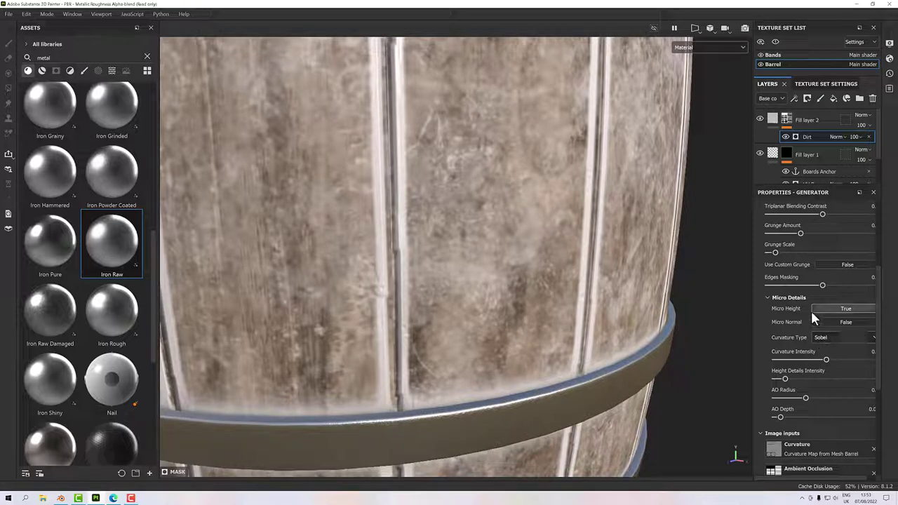
- Compare the Standard, Sobel and Smooth curvature types for the Dirt generator's micro details and choose Smooth
left_click(826, 337)
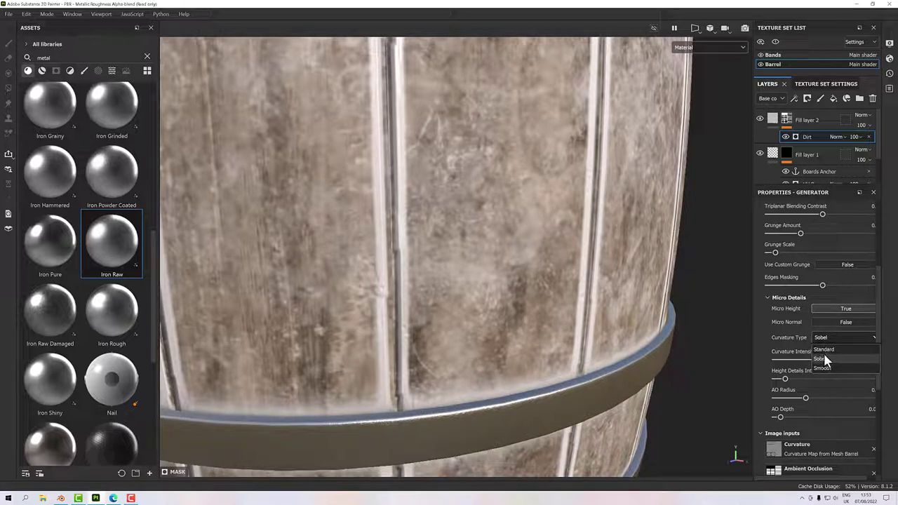
left_click(823, 349)
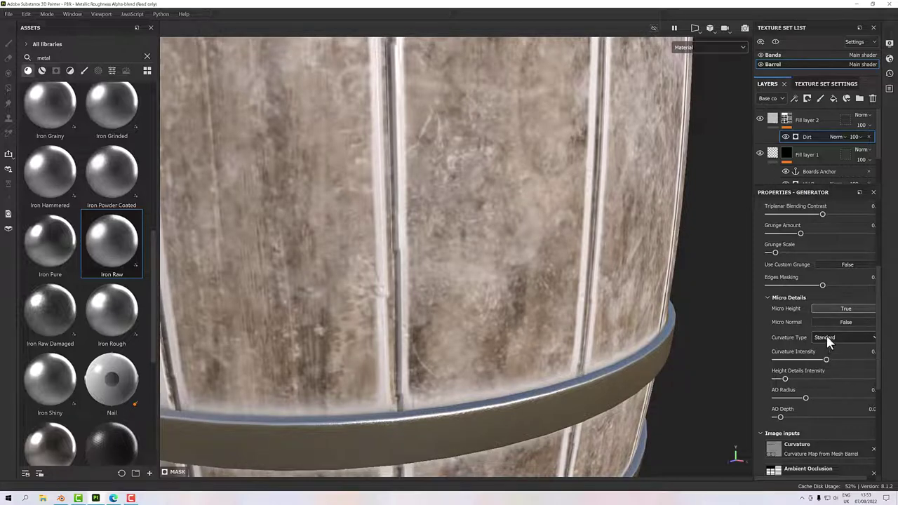
left_click(827, 339)
left_click(821, 364)
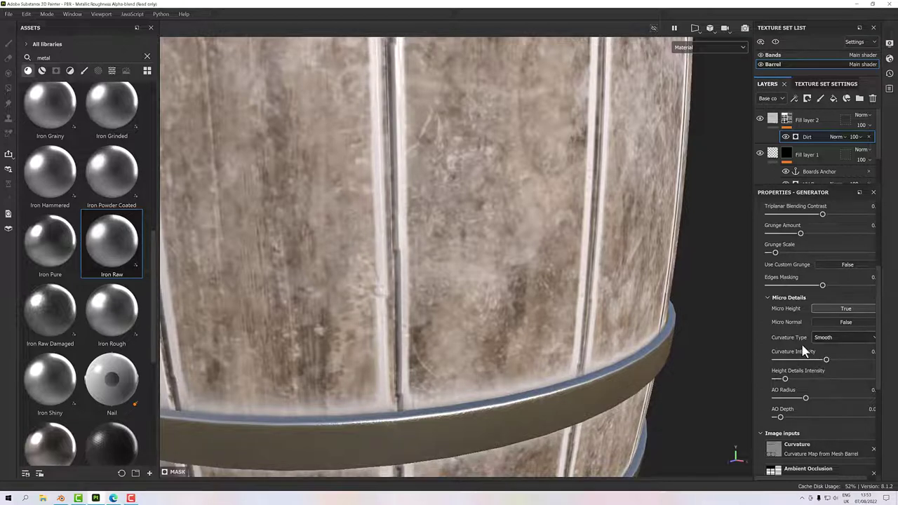
left_click(822, 340)
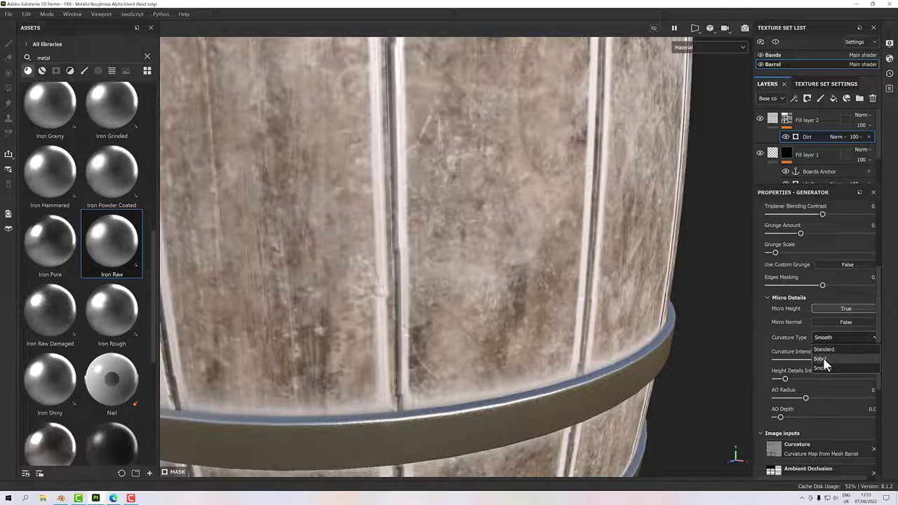
left_click(824, 354)
left_click(823, 339)
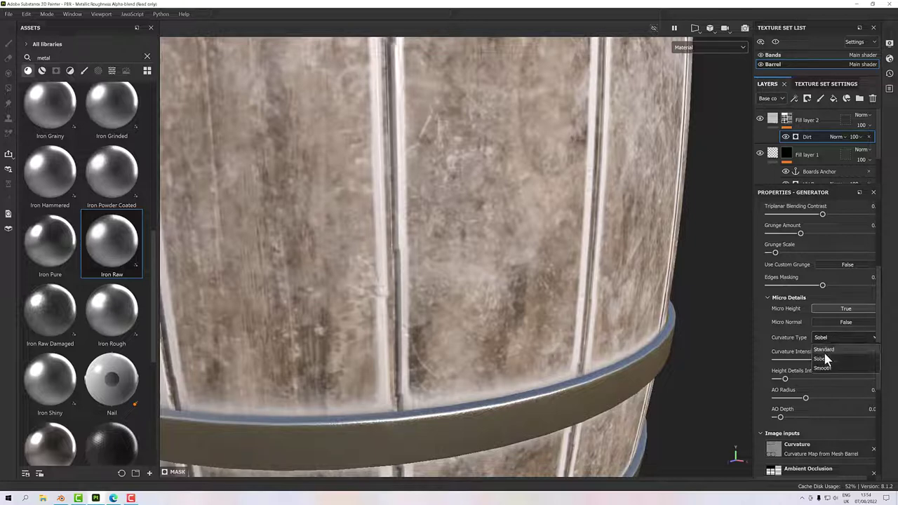
left_click(826, 348)
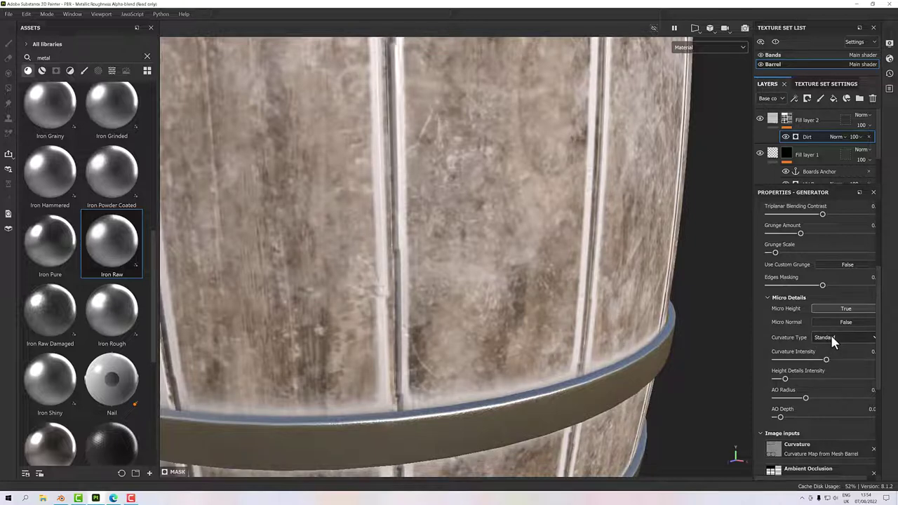
left_click(829, 336)
left_click(825, 368)
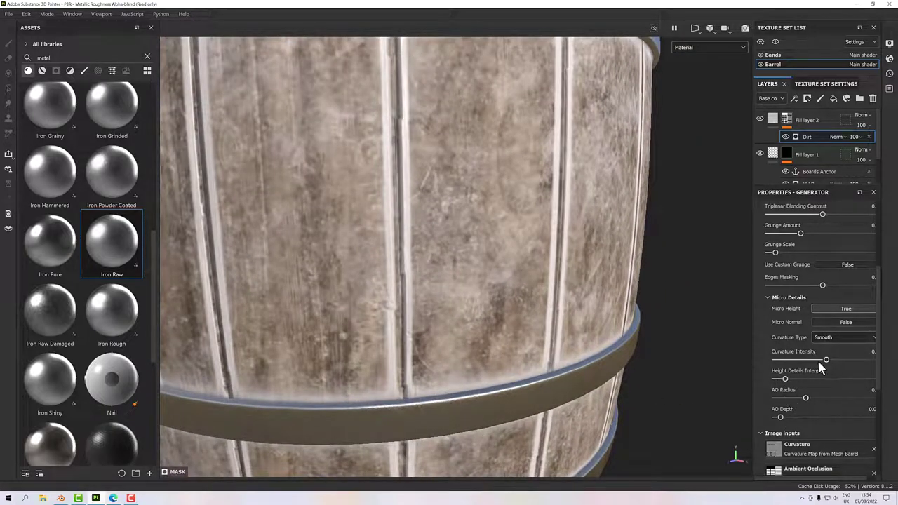
- Lower the micro details' Curvature Intensity to just under 0.5 and raise Height Details Intensity to about 4
scroll(527, 366, "down", 5)
scroll(521, 376, "up", 4)
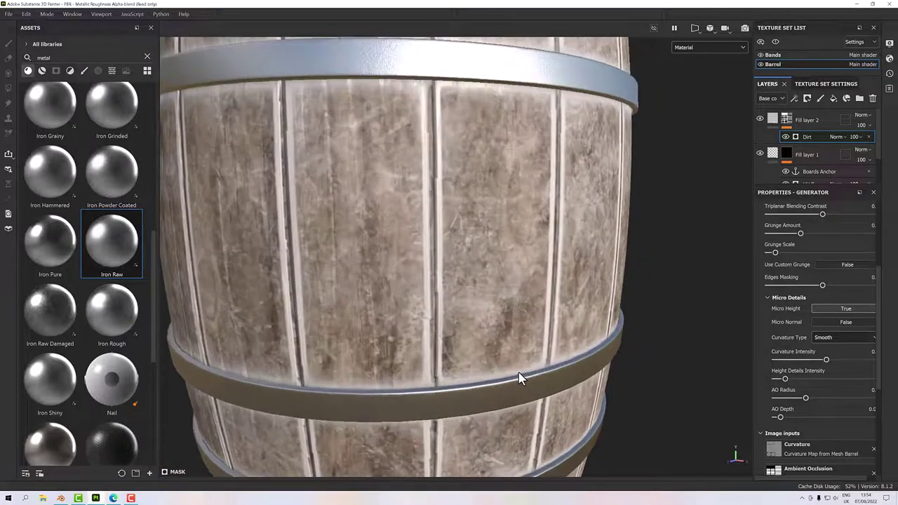
scroll(516, 380, "up", 1)
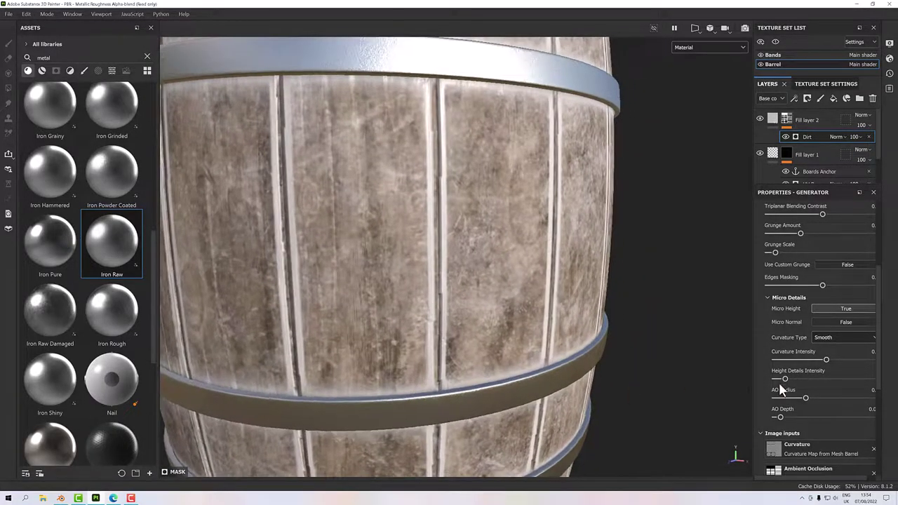
left_click_drag(827, 359, 762, 365)
mouse_move(839, 367)
left_mouse_down()
mouse_move(883, 368)
mouse_move(847, 369)
left_mouse_up()
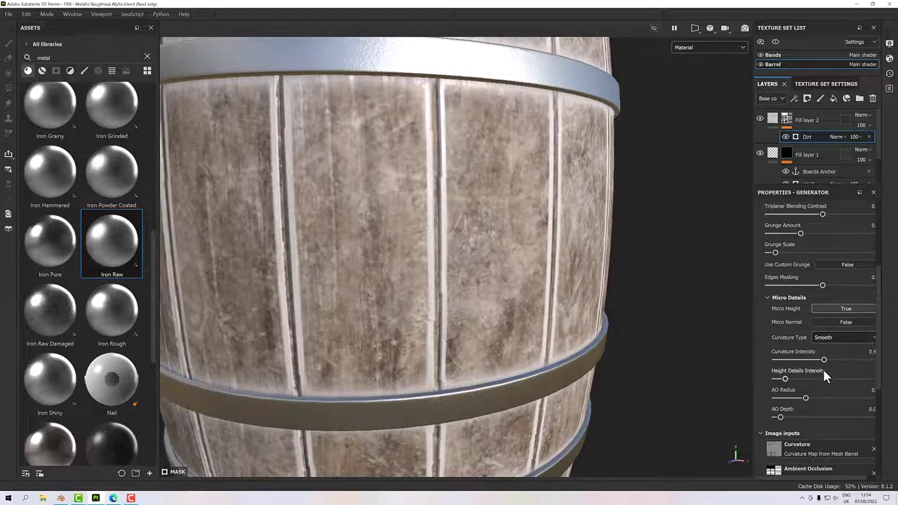
left_click_drag(784, 380, 828, 383)
- Reduce the micro details' AO Radius to between 0.1 and 0.2 and lower AO Depth slightly
left_click_drag(771, 386, 794, 399)
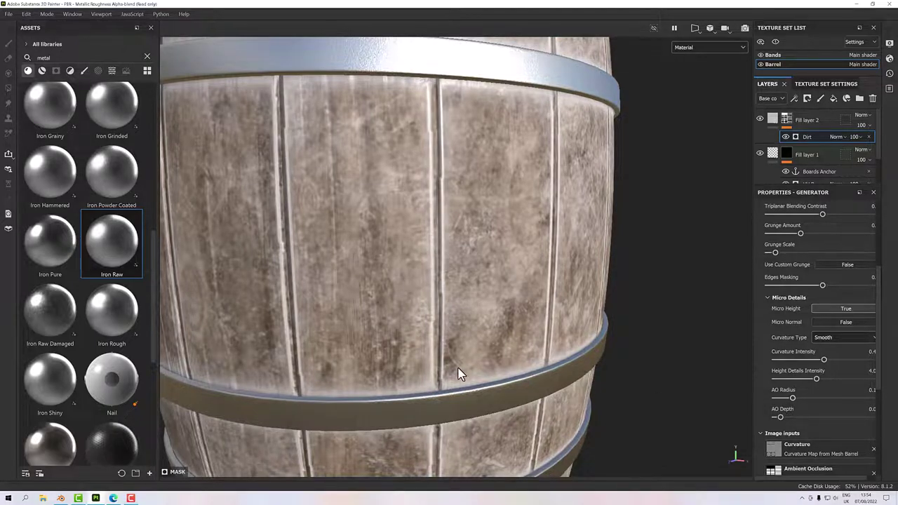
scroll(458, 372, "up", 3)
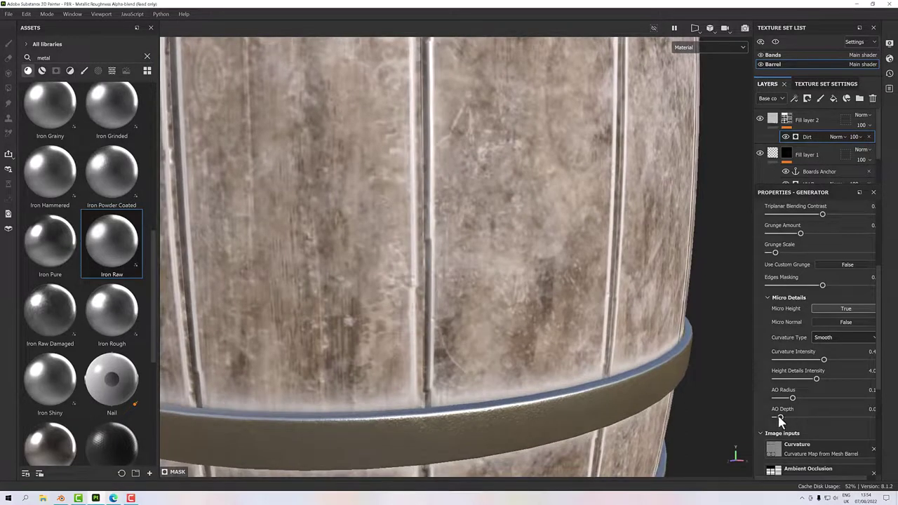
mouse_move(779, 416)
left_mouse_down()
mouse_move(876, 414)
mouse_move(748, 411)
mouse_move(768, 417)
left_mouse_up()
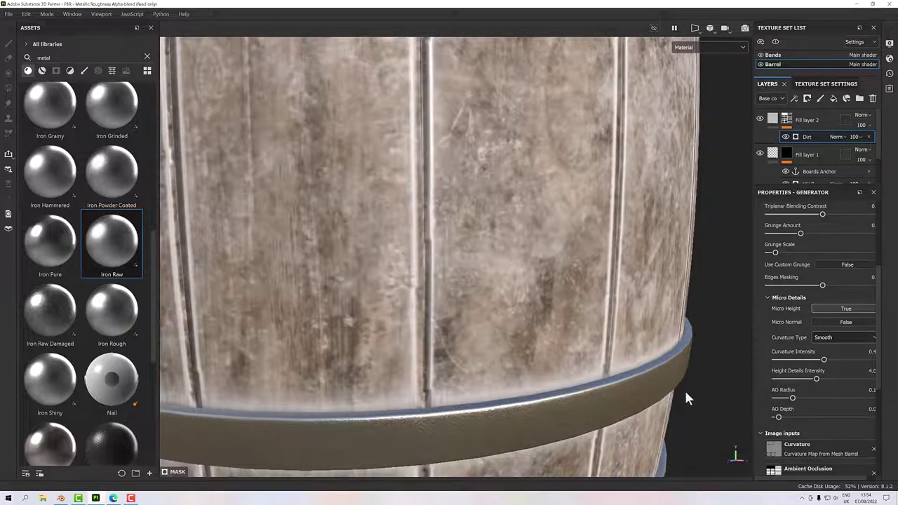
- Examine the dirt effect around the whole barrel from several sides
scroll(487, 361, "down", 10)
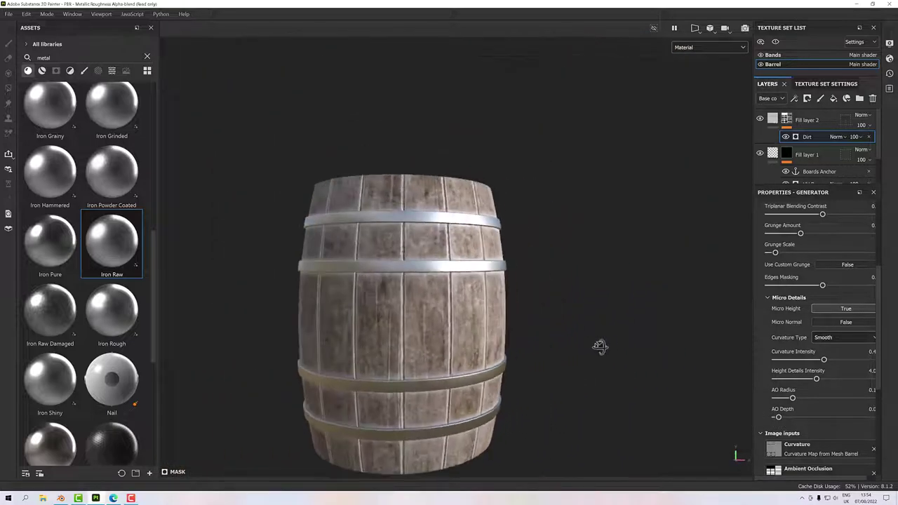
left_click_drag(600, 345, 718, 294, "alt")
scroll(460, 317, "up", 5)
scroll(463, 323, "down", 3)
left_click_drag(469, 332, 400, 321, "alt")
left_click_drag(609, 326, 512, 296, "alt")
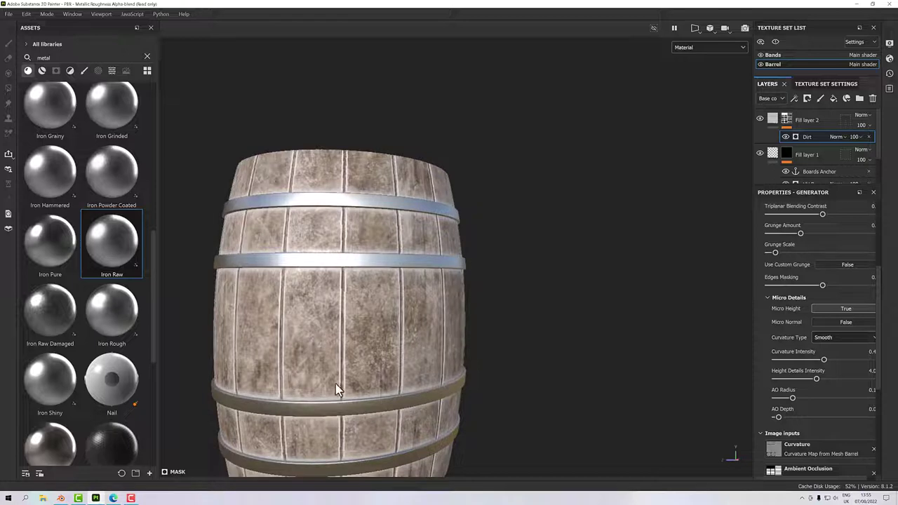
- Reduce the Roughness of the barrel's Wood Rough layer to 0.5
left_click(774, 122)
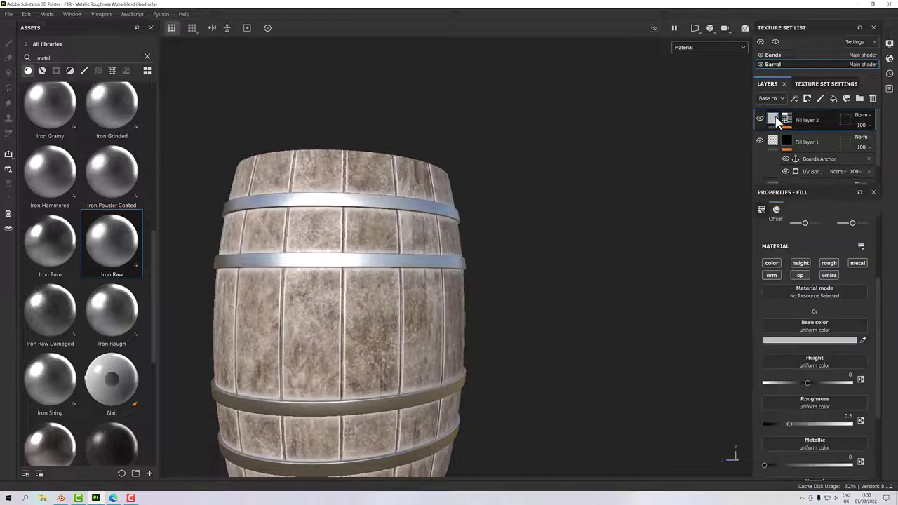
mouse_move(773, 123)
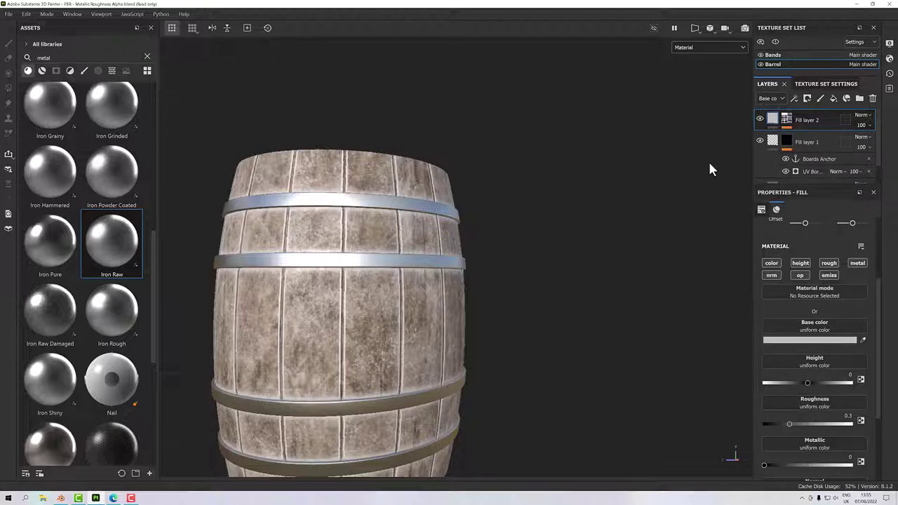
scroll(765, 169, "down", 1)
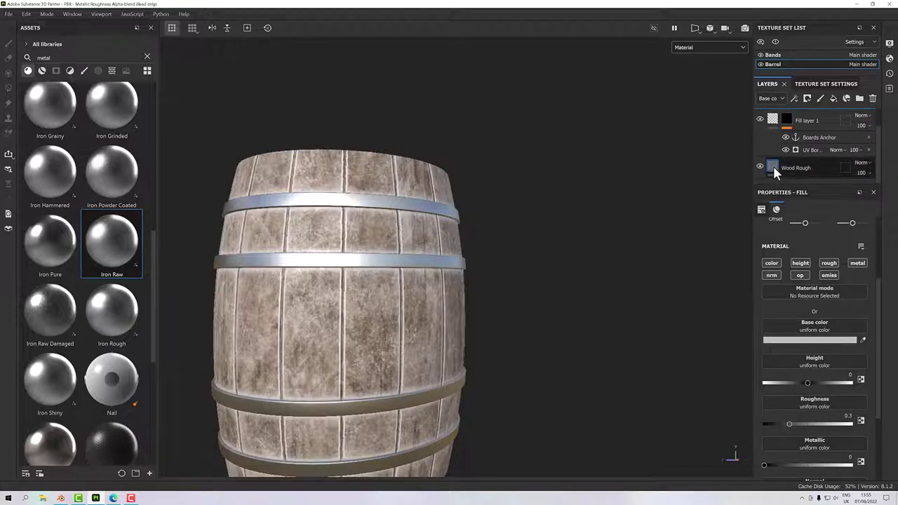
left_click(773, 167)
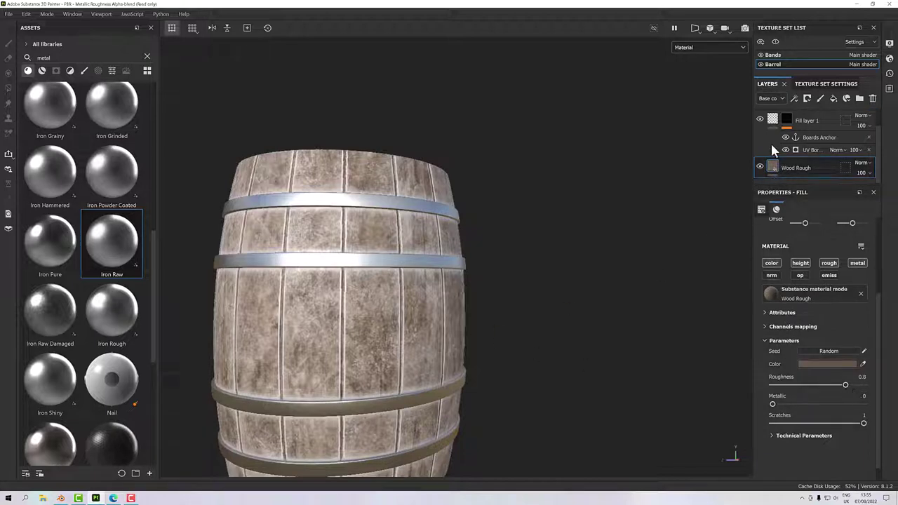
left_click_drag(846, 388, 815, 388)
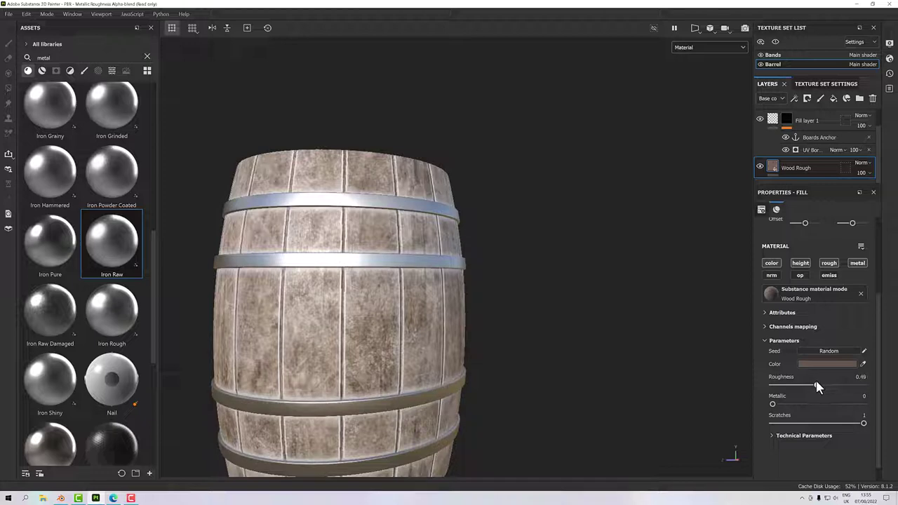
left_click_drag(360, 311, 414, 288, "alt")
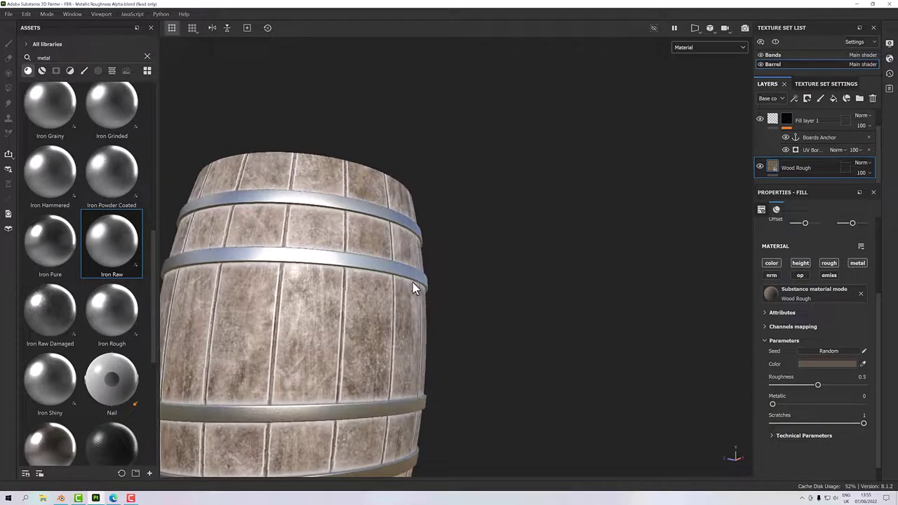
- Restrict Fill layer 2 to the color and roughness channels only
left_click(773, 121)
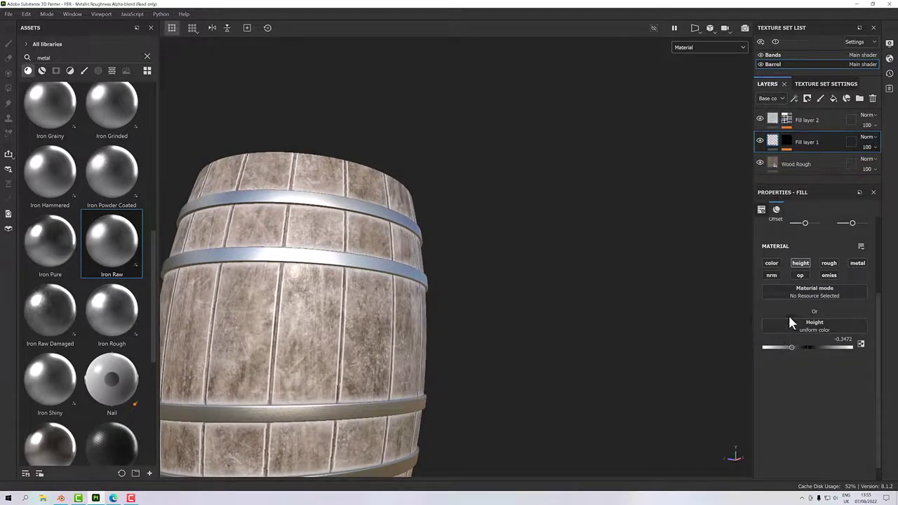
left_click(774, 120)
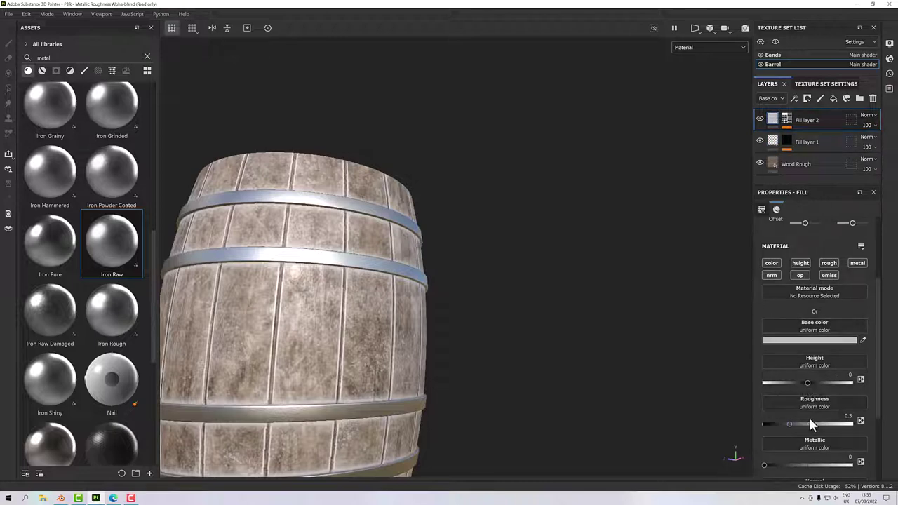
left_click(827, 263)
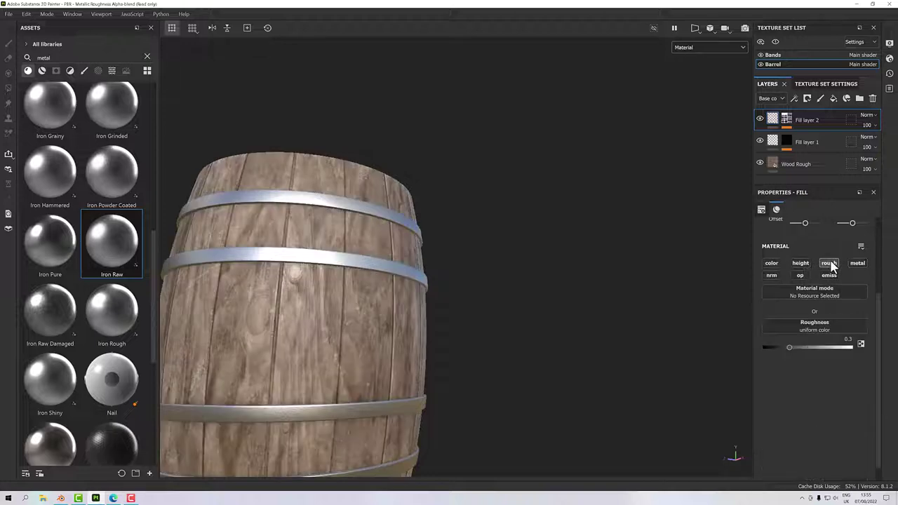
left_click(768, 264)
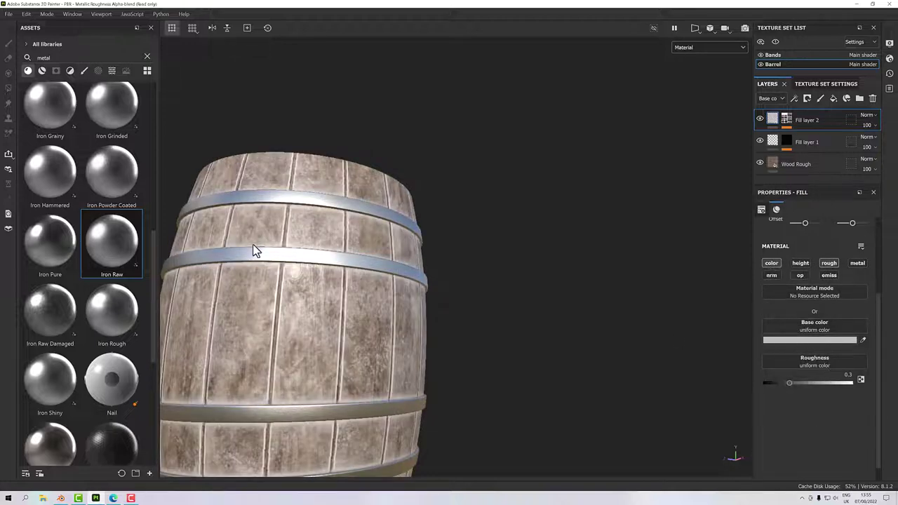
- Raise the Roughness of Fill layer 2 to about 0.75 and check the dirt up close
scroll(341, 263, "up", 5)
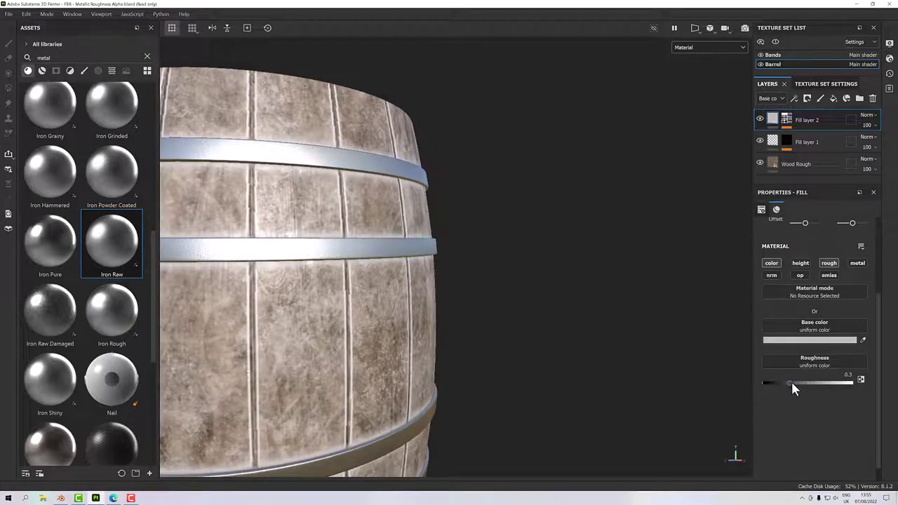
left_click_drag(791, 383, 846, 384)
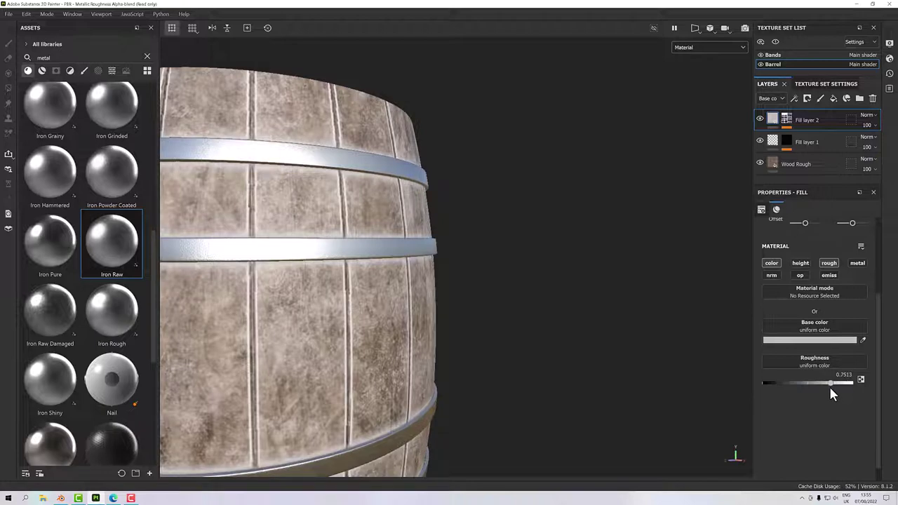
scroll(341, 341, "up", 2)
scroll(341, 341, "down", 2)
scroll(333, 337, "up", 2)
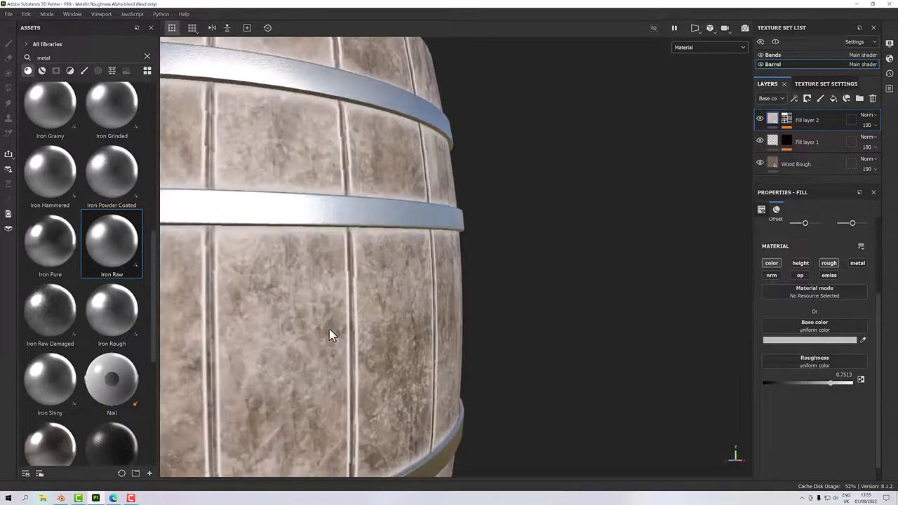
left_click_drag(330, 335, 377, 363, "alt")
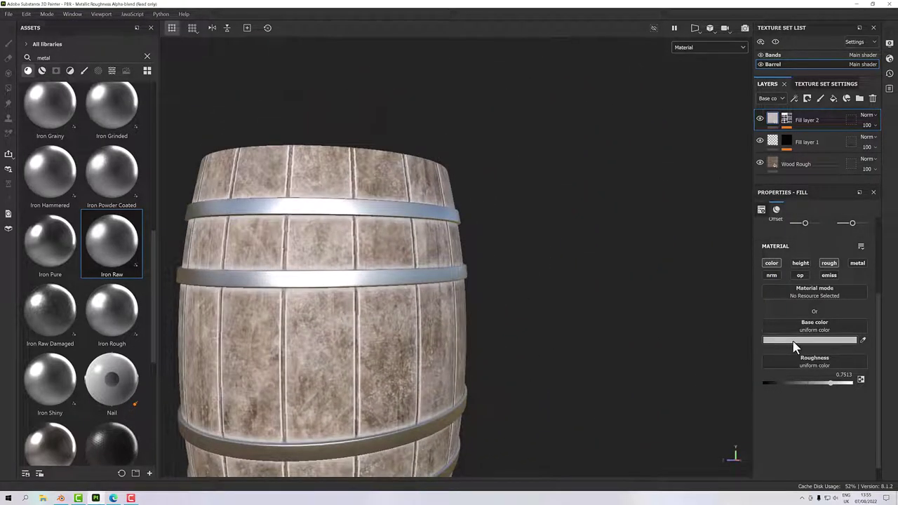
- Change the base color of Fill layer 2 to dark grey 4F4F4F and view the barrel from several sides
left_click(796, 341)
left_click(672, 403)
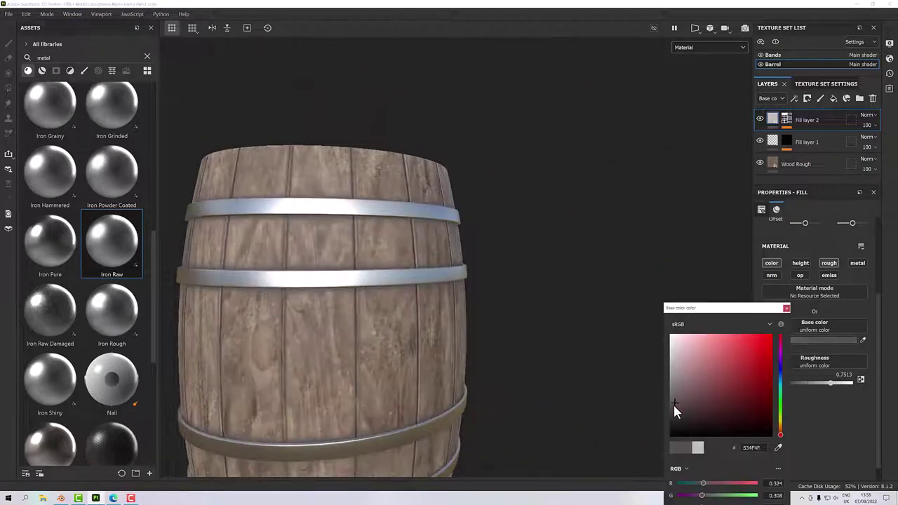
mouse_move(672, 401)
left_mouse_down()
mouse_move(669, 416)
mouse_move(670, 404)
left_mouse_up()
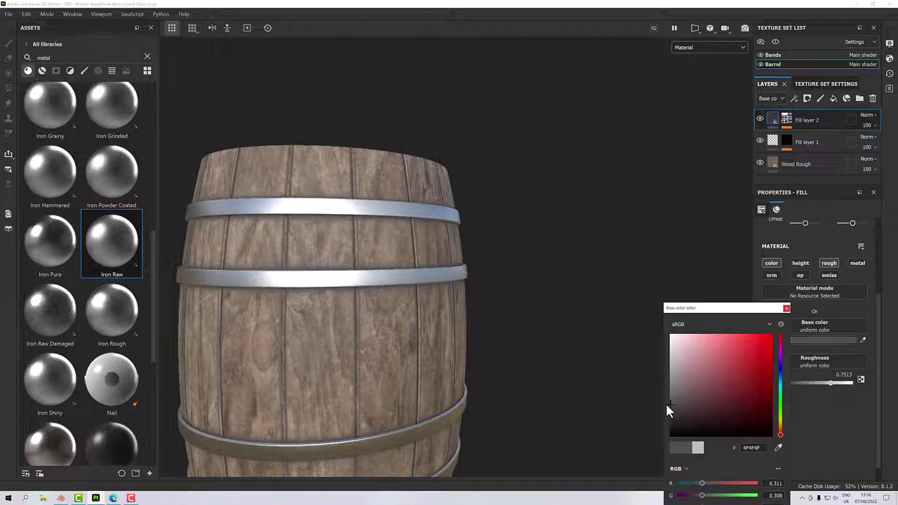
left_click_drag(413, 361, 452, 342, "alt")
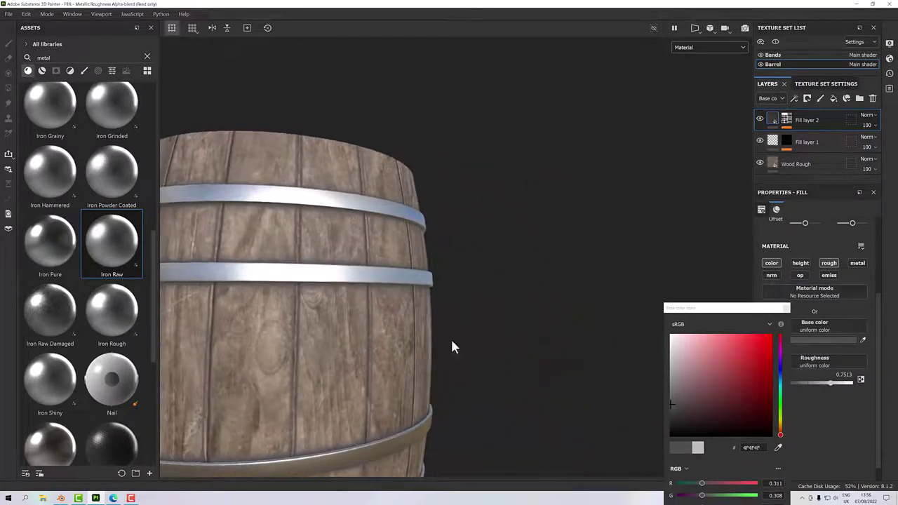
scroll(379, 345, "down", 3)
left_click_drag(372, 347, 421, 333, "alt")
scroll(386, 345, "up", 3)
middle_click_drag(421, 333, 502, 285, "alt")
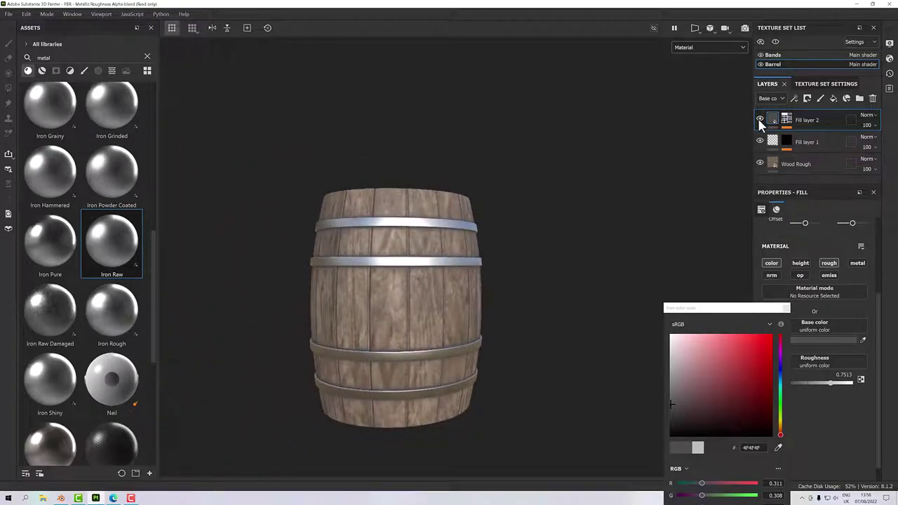
- Compare the barrel with and without the dirt by repeatedly hiding and showing Fill layer 2
left_click(760, 120)
left_click(759, 120)
left_click(760, 120)
left_click(759, 119)
left_click(759, 120)
left_click(763, 121)
left_click(763, 121)
left_click_drag(514, 294, 374, 252, "alt")
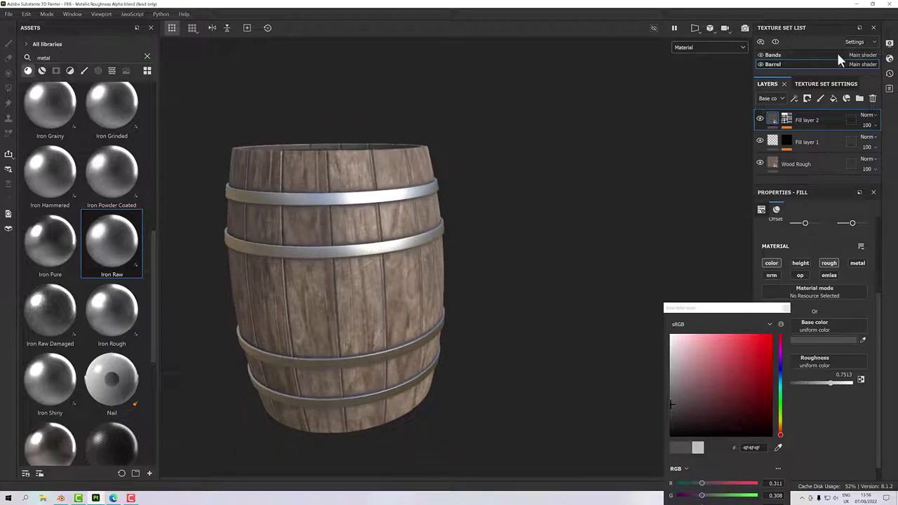
- In the Bands texture set, set the Iron Raw layer's Roughness to about 0.56 and its Metal Color to 9B9E9E
left_click(786, 54)
left_click(786, 54)
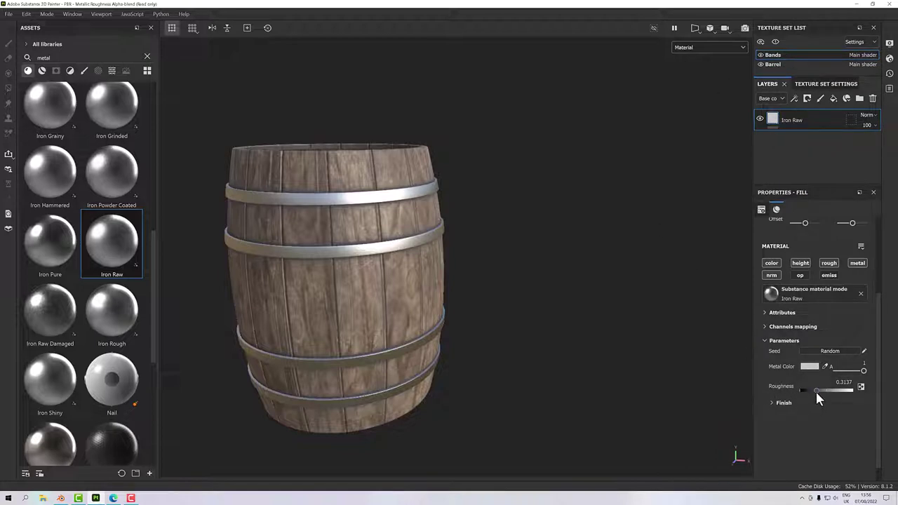
left_click_drag(816, 390, 828, 390)
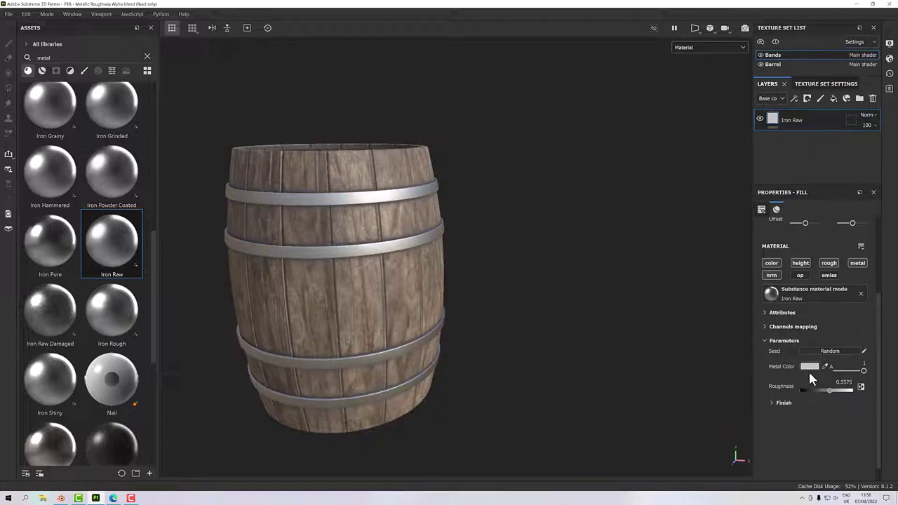
left_click(809, 367)
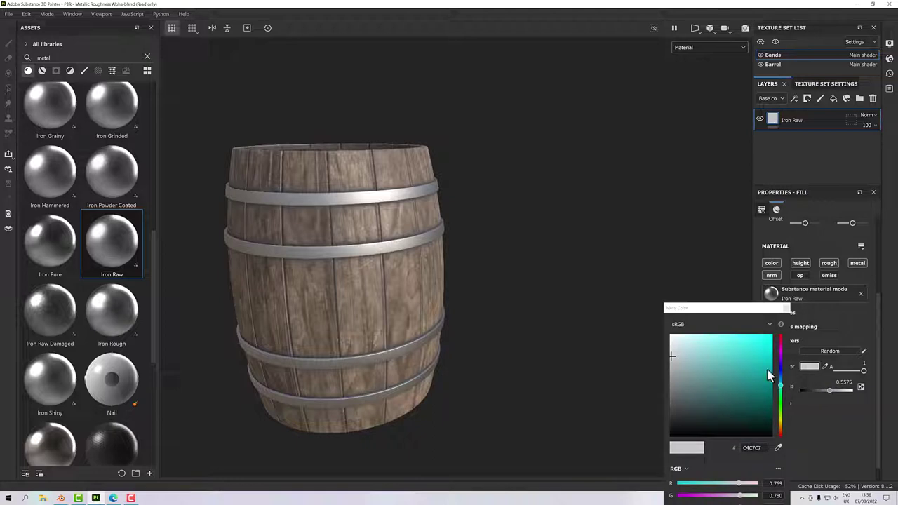
left_click(672, 373)
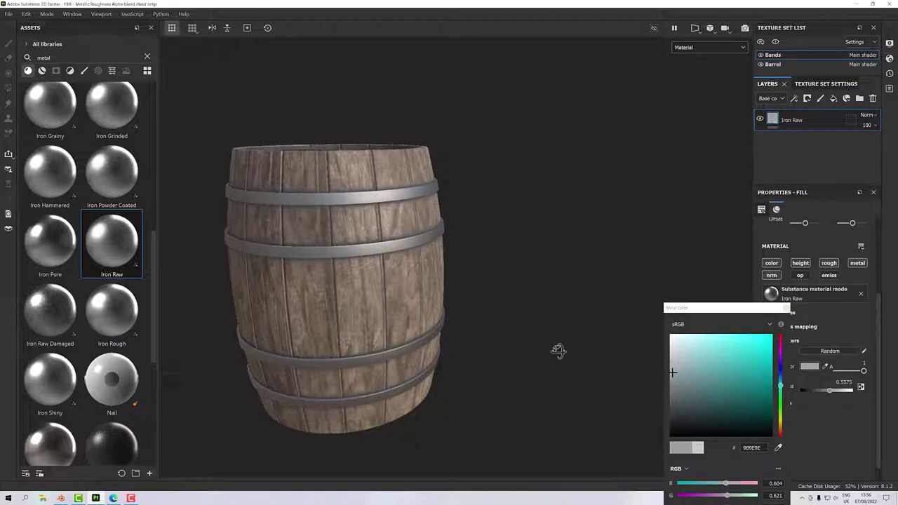
left_click_drag(557, 351, 538, 331, "alt")
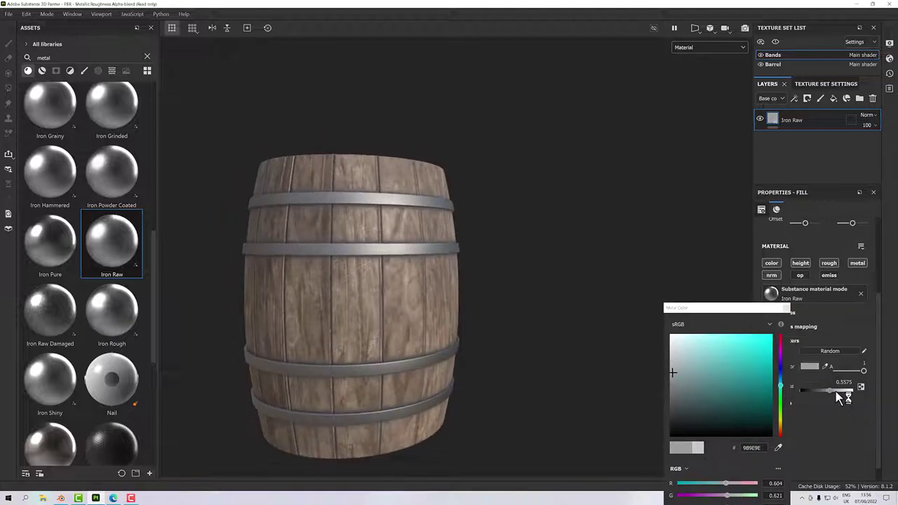
- Raise the Iron Raw layer's Roughness further to about 0.65 while checking the bands' reflections
left_click(836, 391)
left_click_drag(456, 369, 561, 333, "alt")
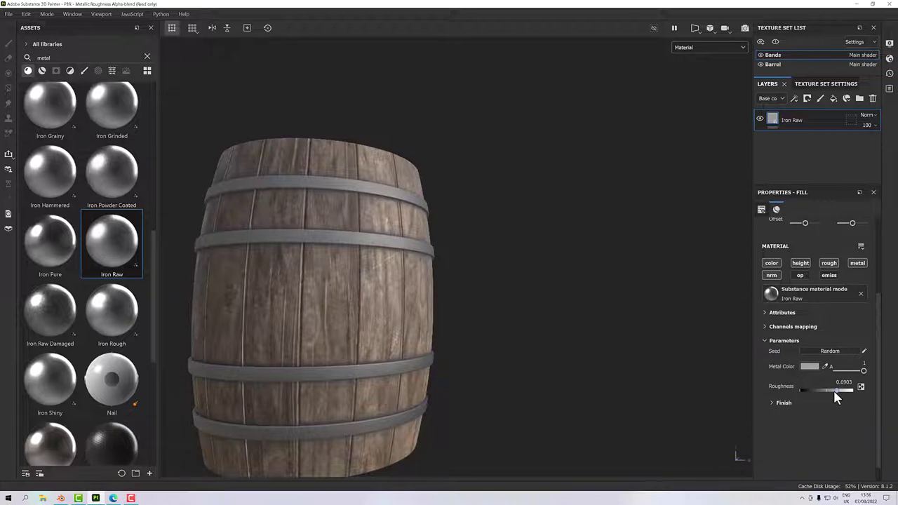
left_click_drag(836, 397, 835, 396)
left_click_drag(609, 357, 545, 357, "alt")
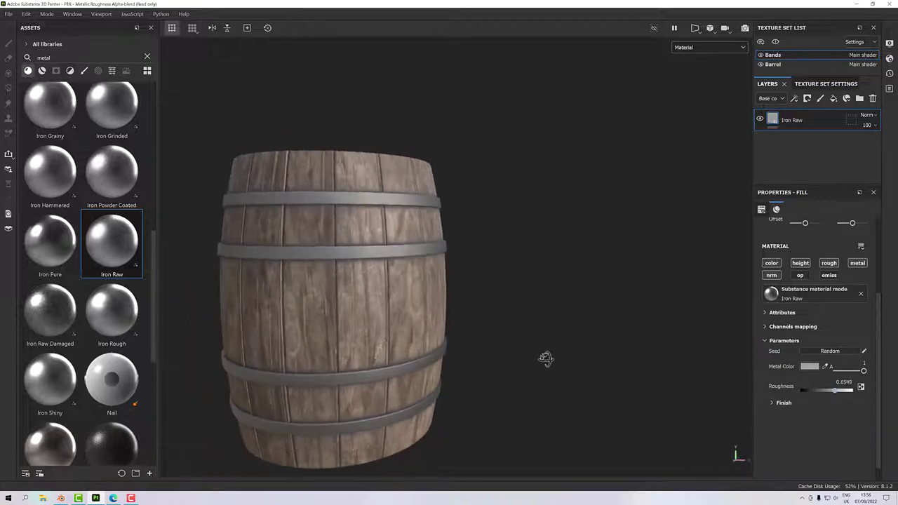
- Duplicate the Iron Raw layer in the Bands texture set
right_click(770, 128)
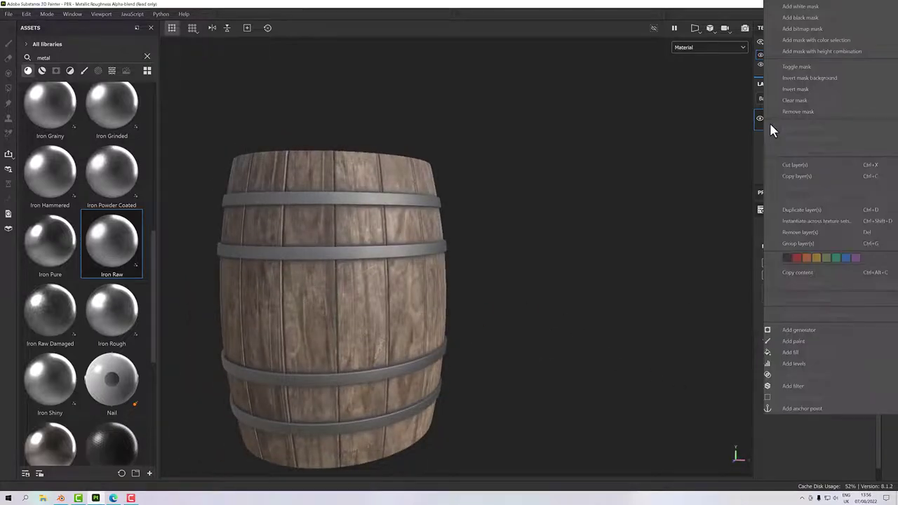
left_click(746, 155)
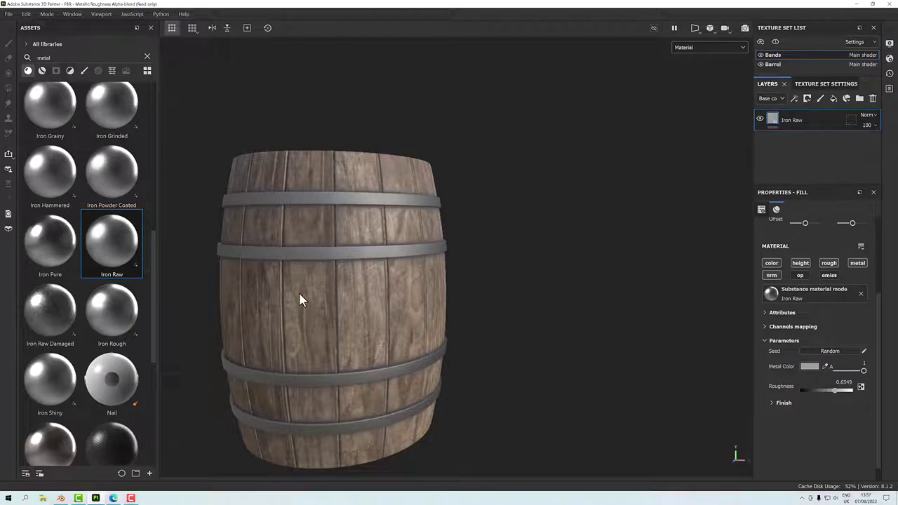
right_click(806, 118)
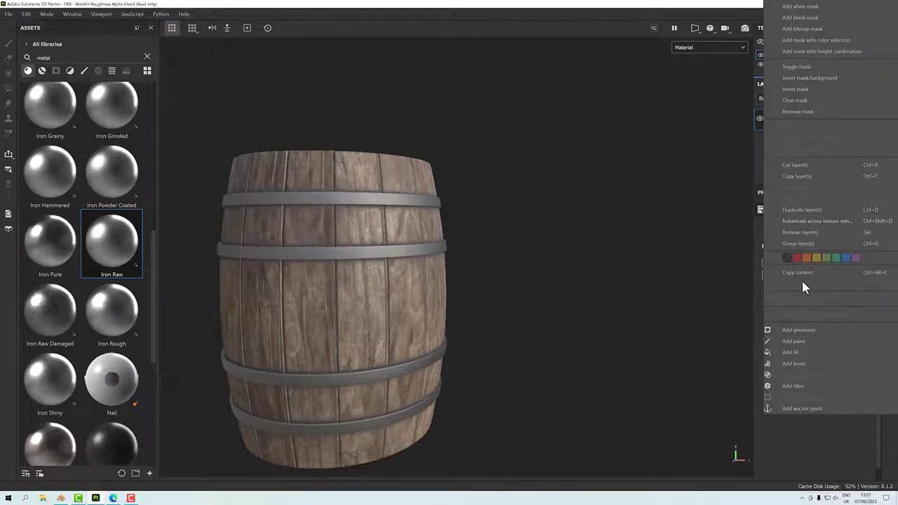
left_click(797, 209)
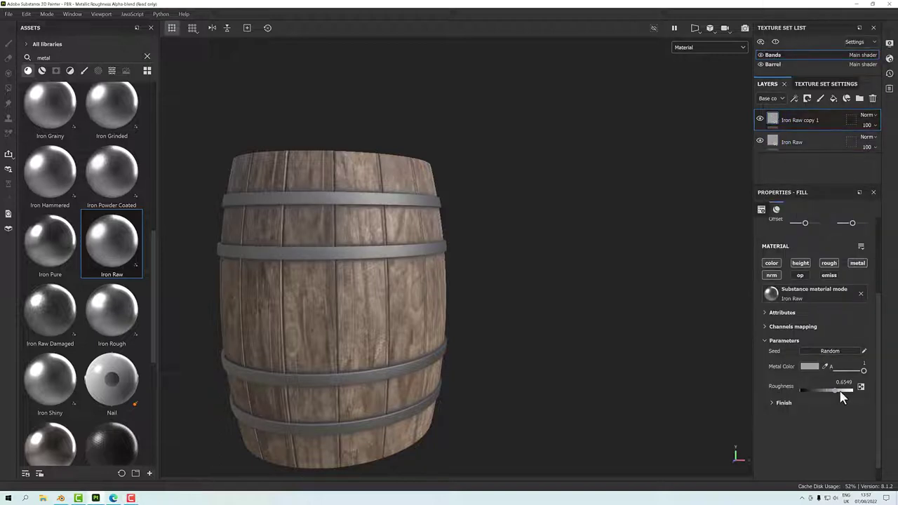
- Set the duplicated iron layer's Roughness to about 0.84 and darken its Metal Color to 757979
left_click_drag(839, 394, 844, 390)
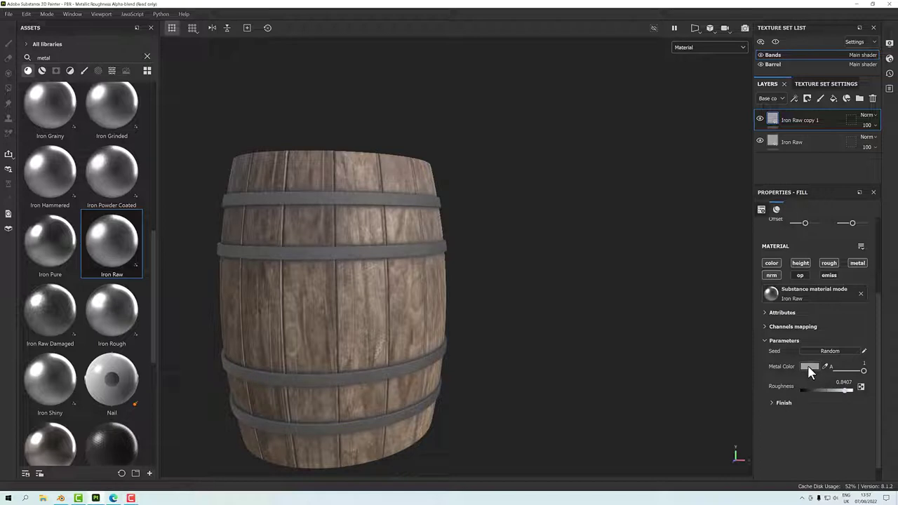
left_click(810, 367)
left_click(674, 386)
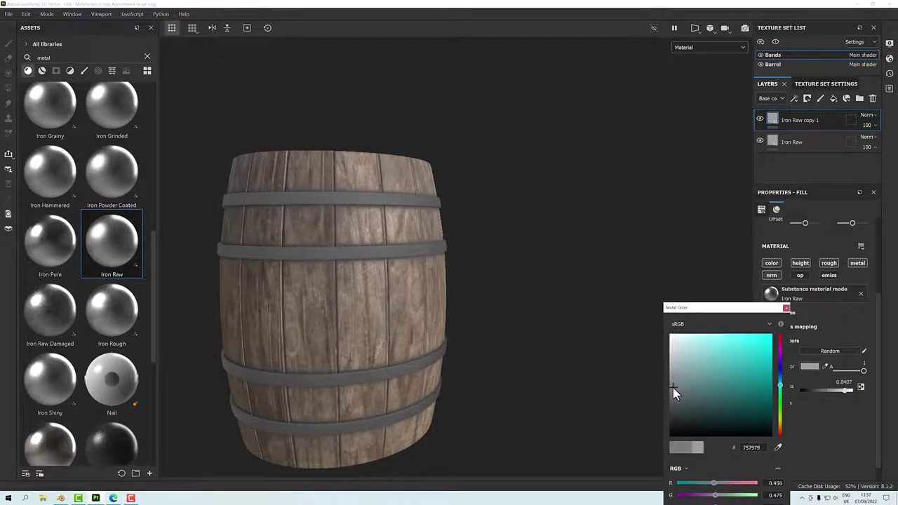
left_click_drag(479, 260, 491, 269, "alt")
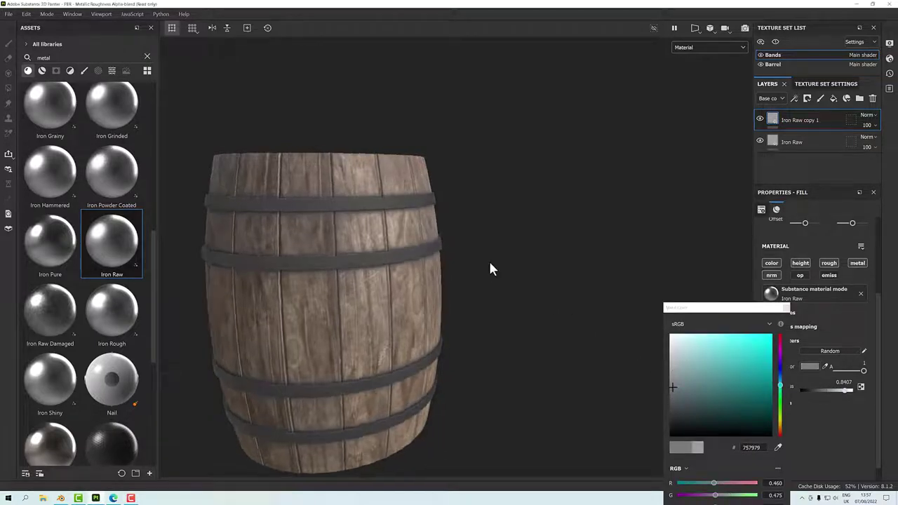
- Give the duplicated iron layer a black mask driven by a Dirt generator
right_click(819, 115)
left_click(804, 19)
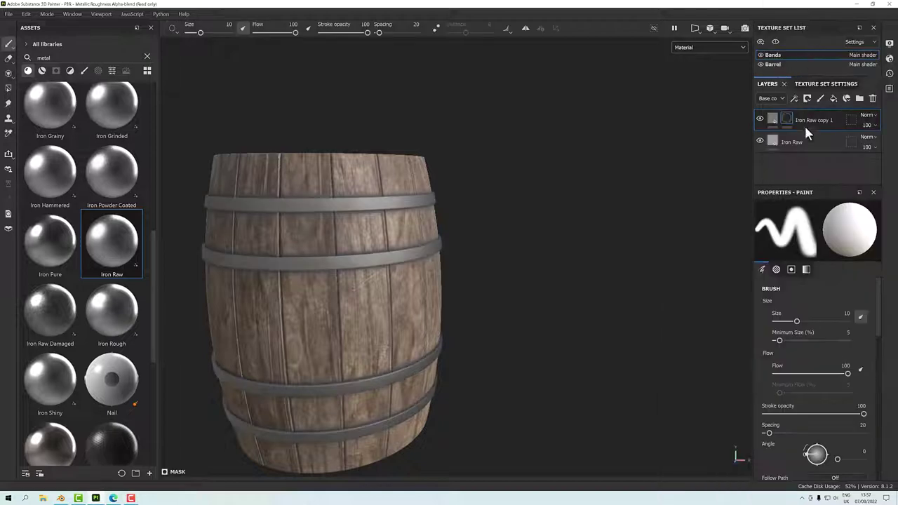
right_click(789, 119)
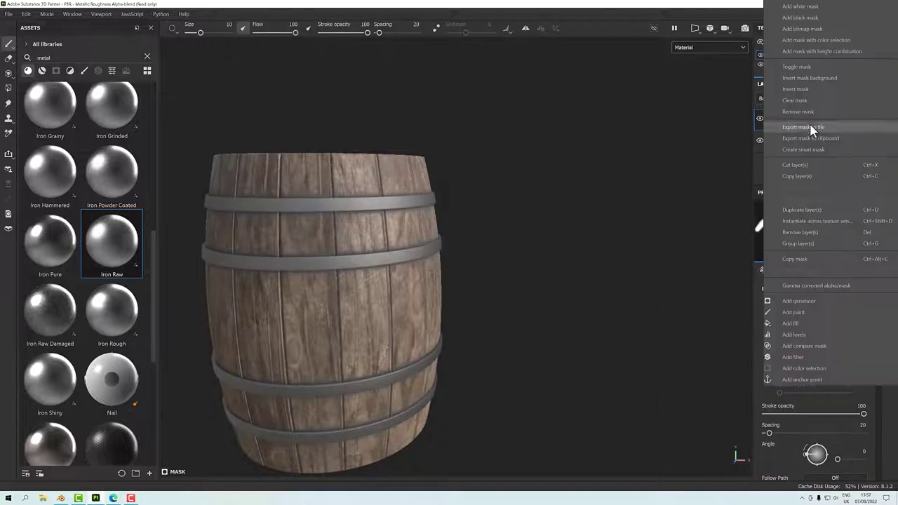
left_click(799, 301)
left_click(820, 233)
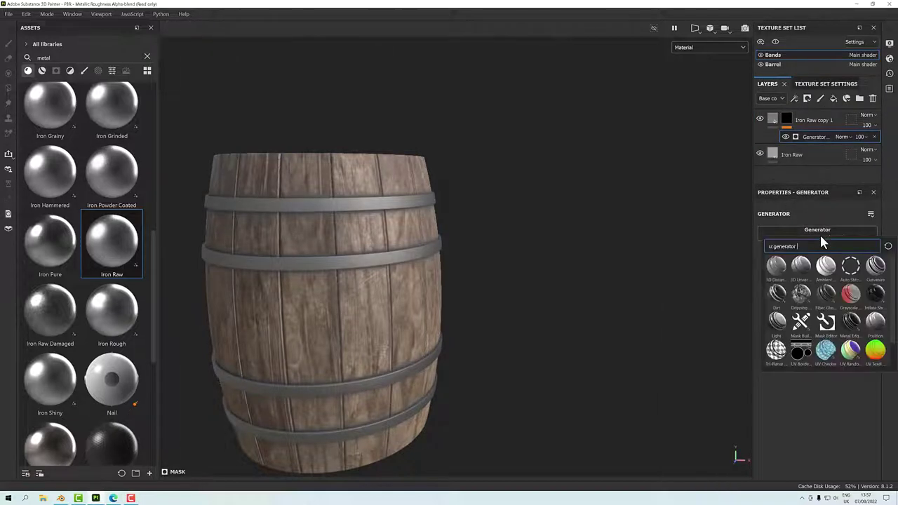
left_click(776, 298)
- Examine the dirt-masked iron variation on the bands up close and from several angles around the barrel
mouse_move(480, 264)
left_mouse_down("alt")
mouse_move(361, 253)
mouse_move(476, 263)
left_mouse_up("alt")
scroll(362, 254, "up", 5)
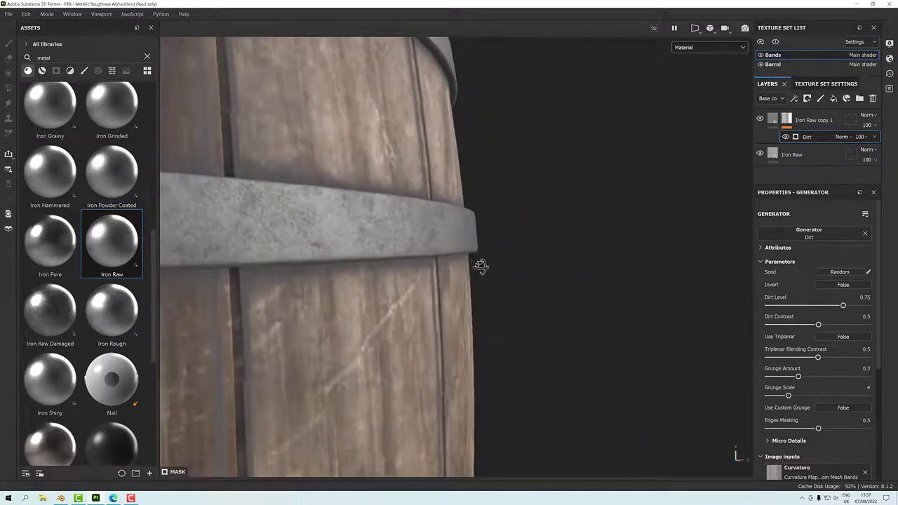
scroll(353, 233, "up", 6)
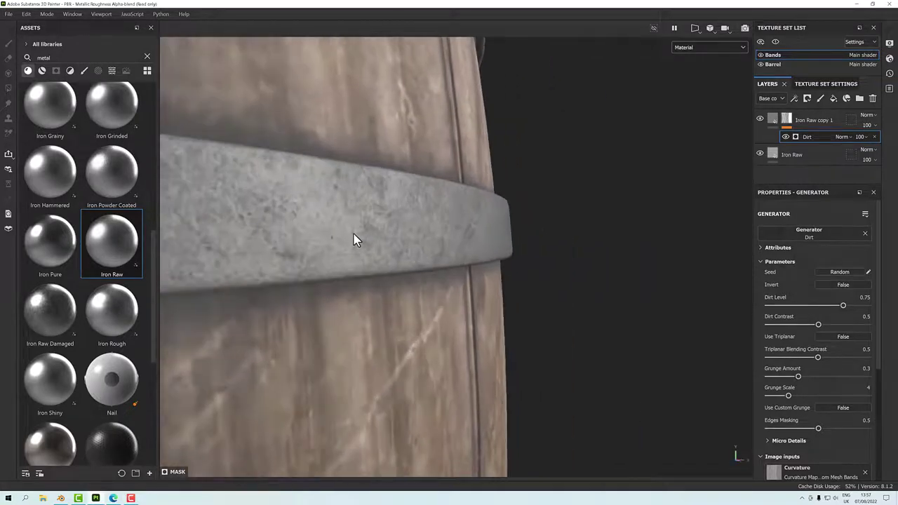
scroll(355, 246, "down", 5)
left_click_drag(355, 249, 292, 205, "alt")
scroll(386, 241, "down", 10)
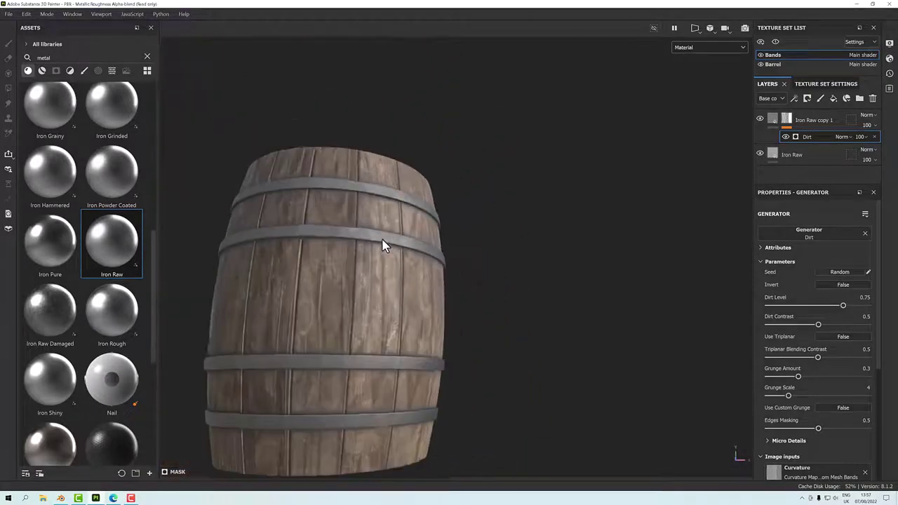
left_click_drag(411, 241, 412, 273, "alt")
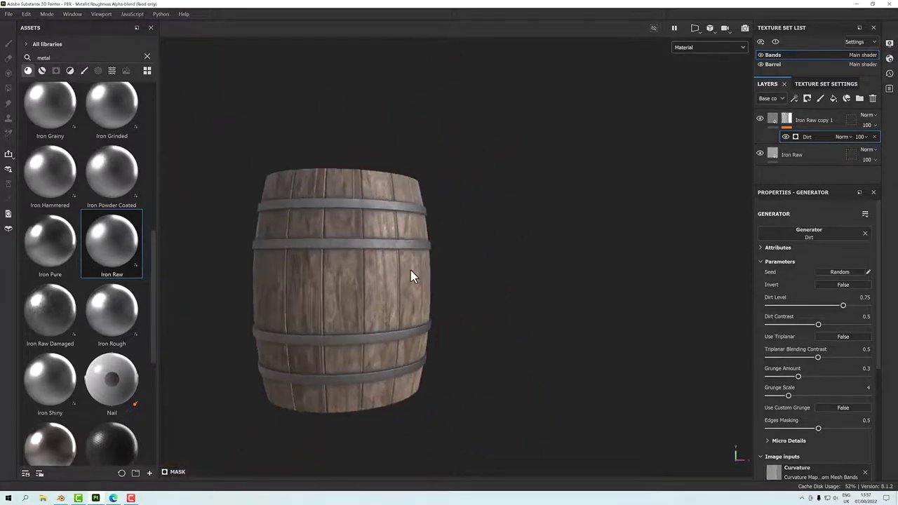
middle_click_drag(441, 245, 591, 200, "alt")
scroll(527, 245, "up", 4)
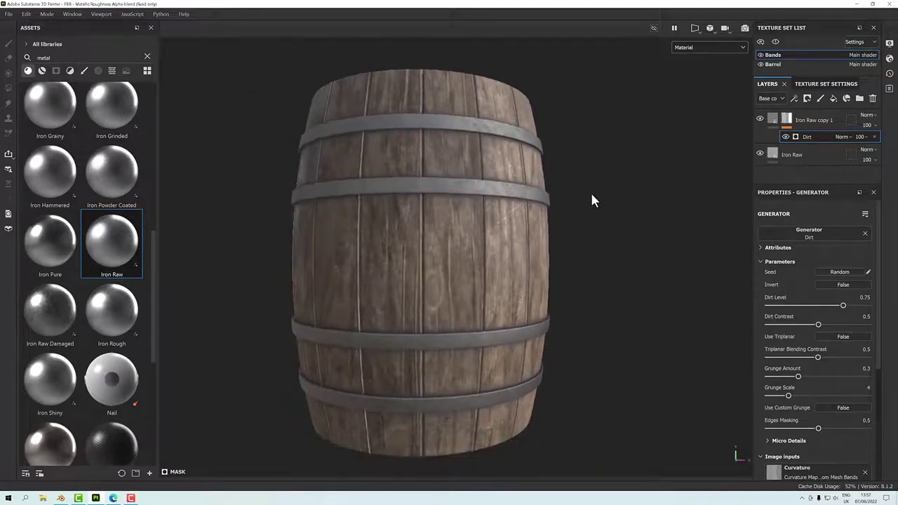
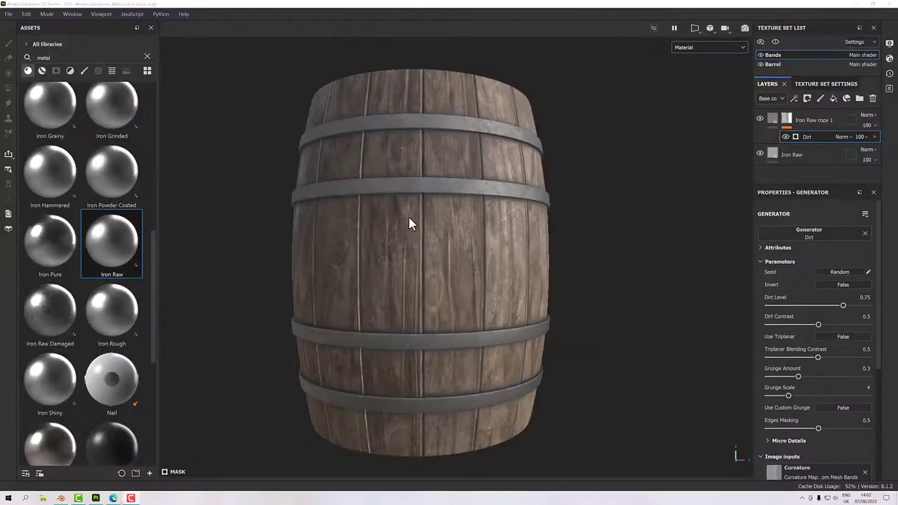
left_click_drag(409, 223, 419, 190, "alt")
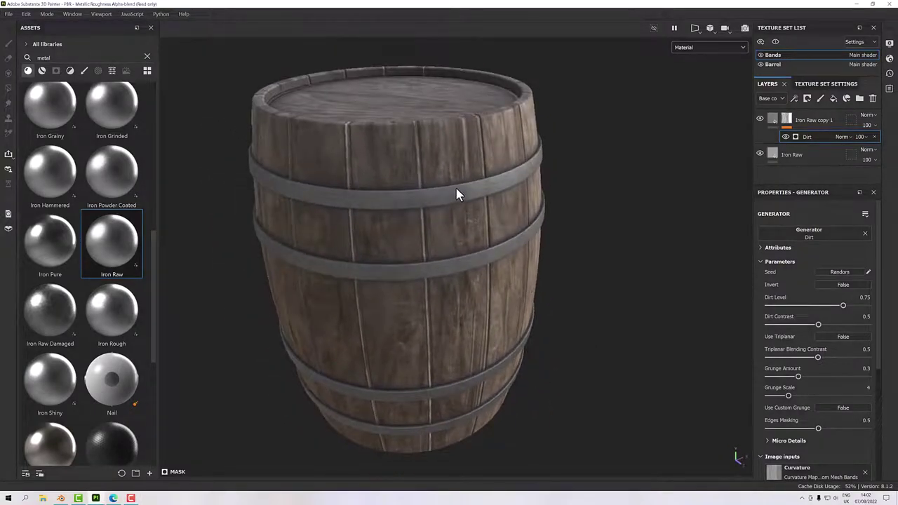
scroll(494, 184, "up", 5)
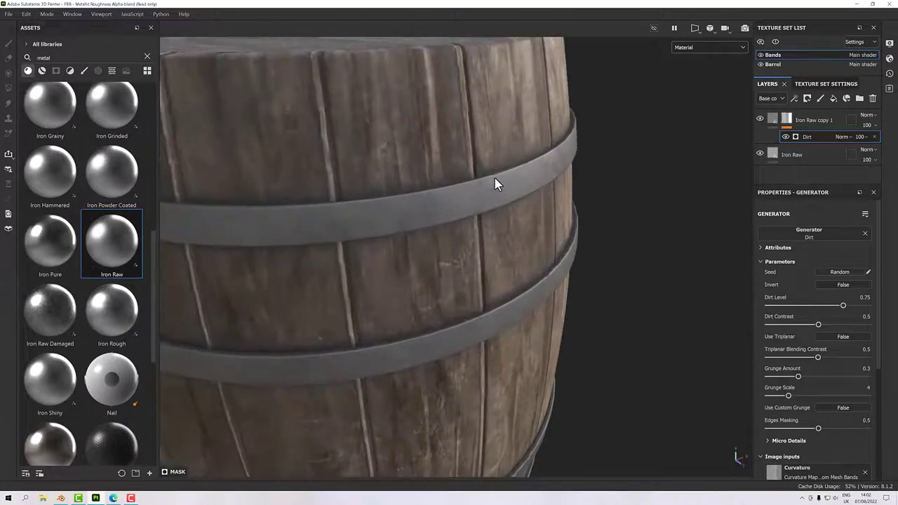
scroll(495, 180, "up", 2)
scroll(496, 201, "down", 5)
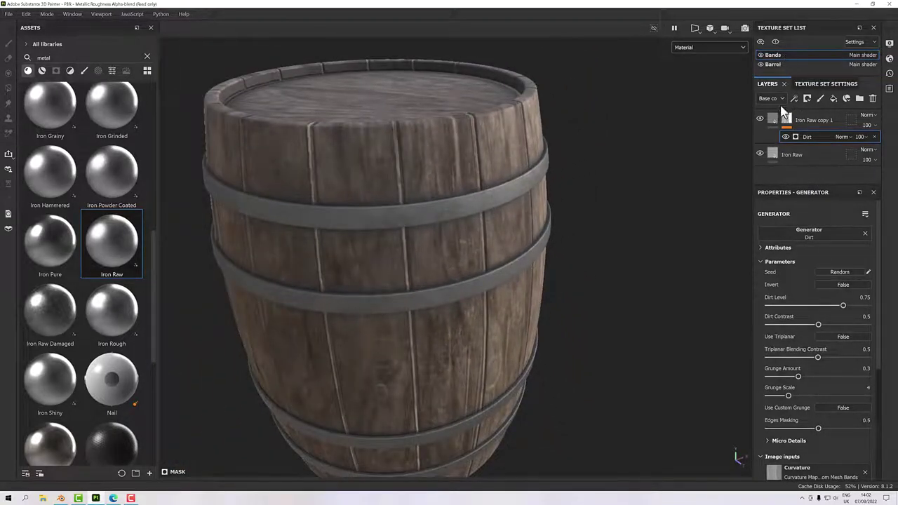
- Add a fill layer above the duplicated iron layer and give it a black mask
left_click(809, 115)
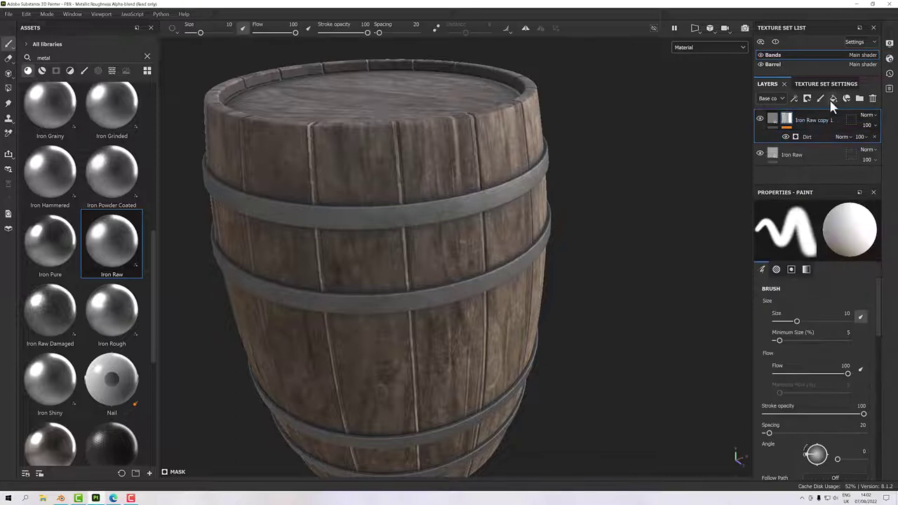
left_click(833, 99)
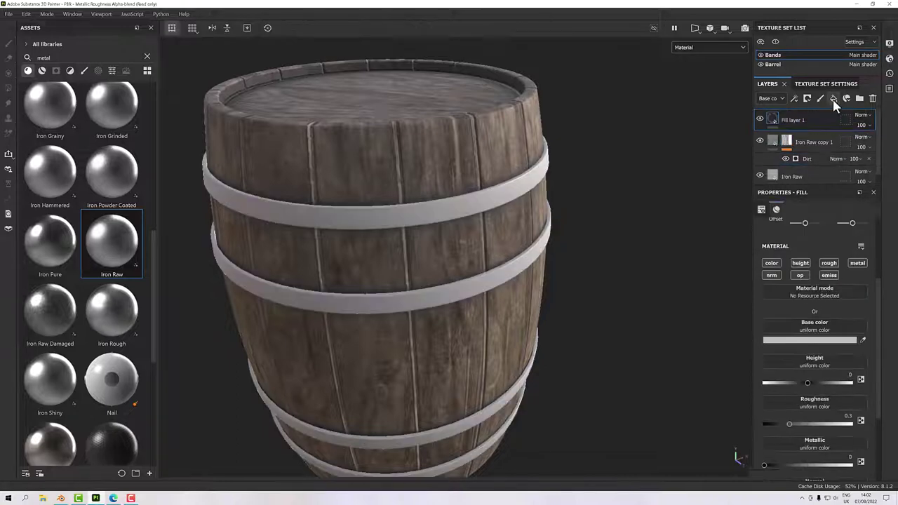
right_click(785, 114)
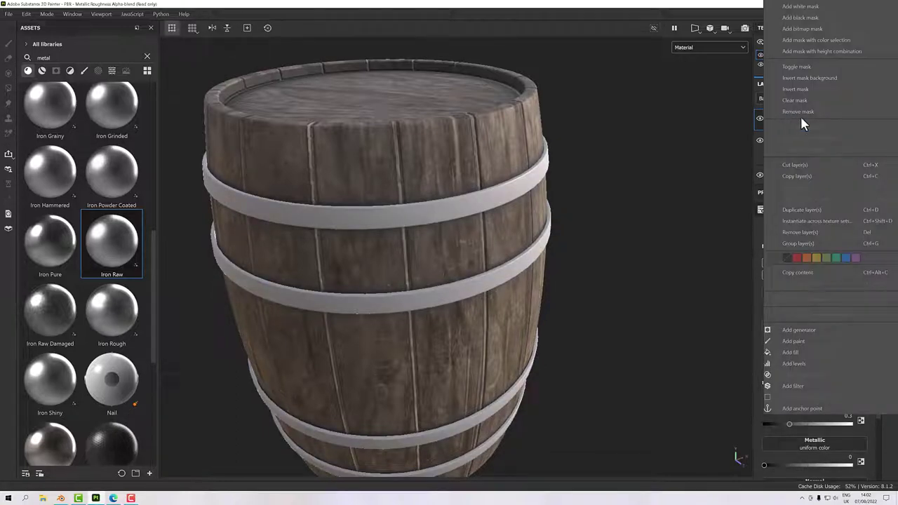
left_click(814, 18)
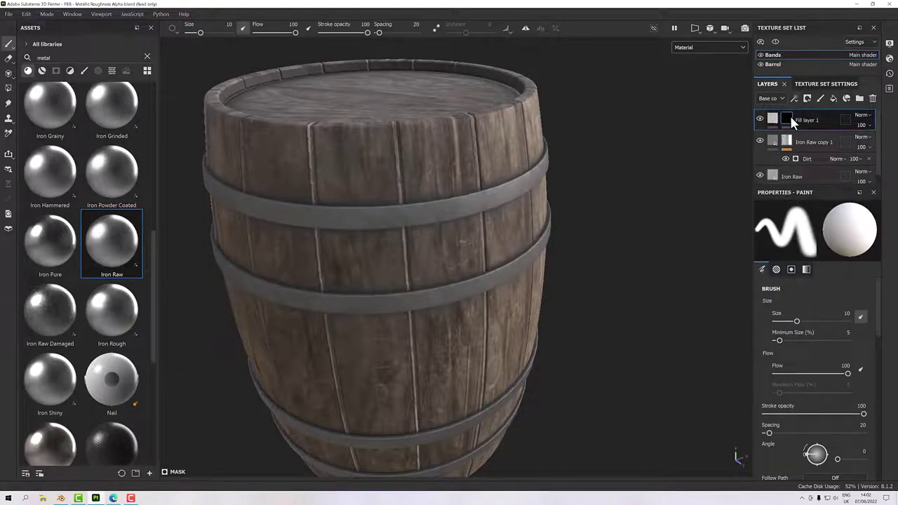
- Add a Metal Edge Wear generator to the new fill layer's mask
right_click(789, 113)
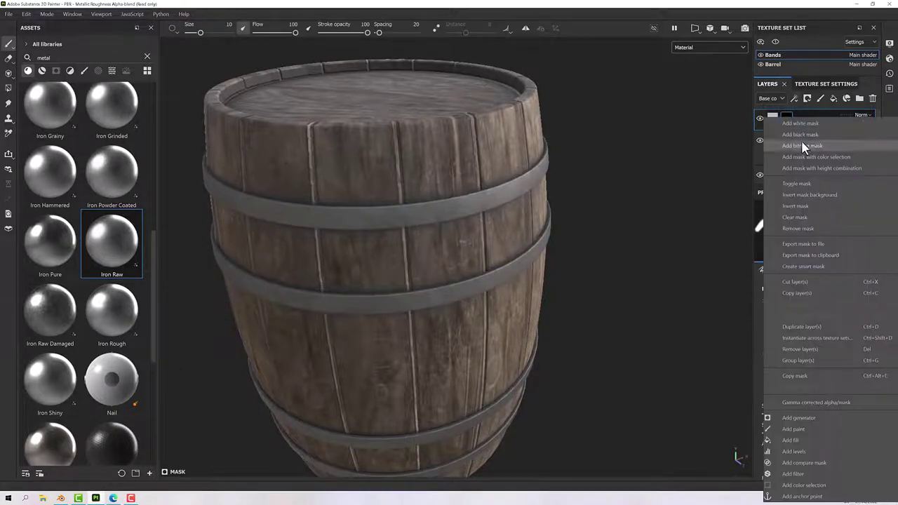
left_click(799, 418)
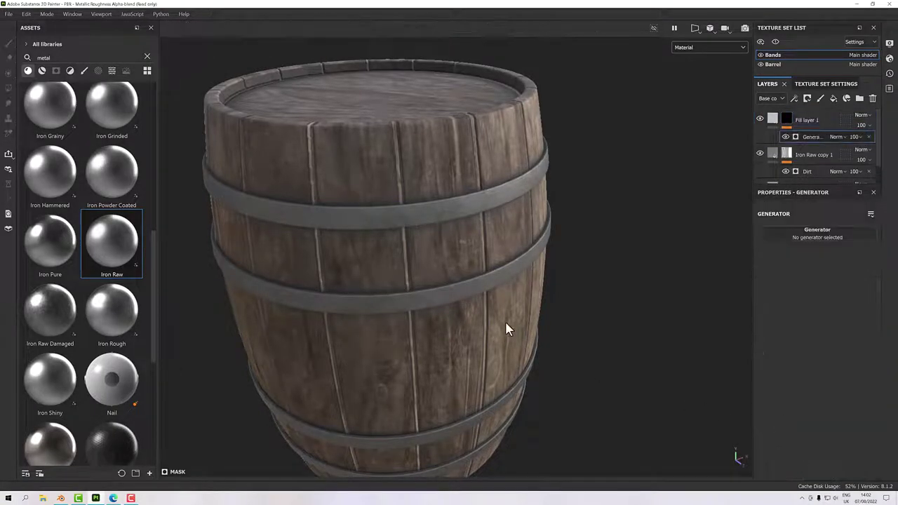
left_click(803, 233)
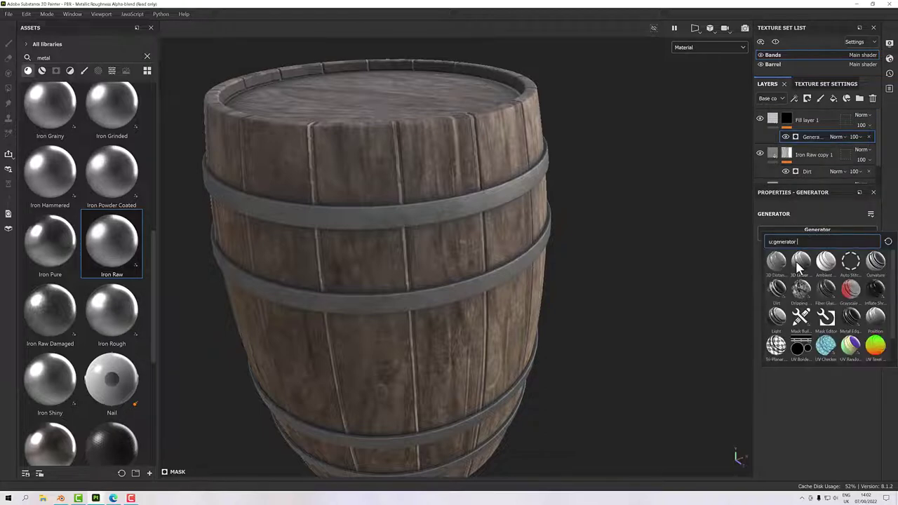
left_click(851, 317)
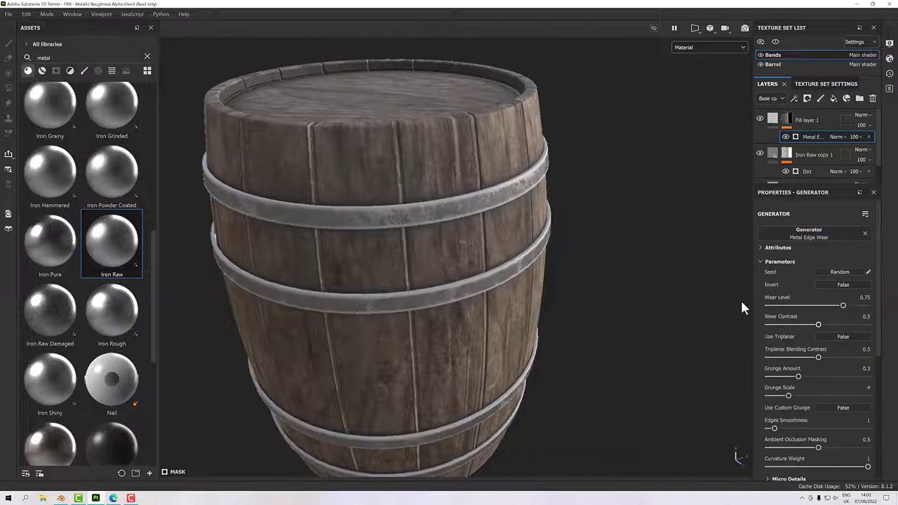
- Set the Metal Edge Wear generator's Wear Level to about 0.61 and Wear Contrast to about 0.65
scroll(491, 224, "up", 5)
scroll(497, 227, "up", 4)
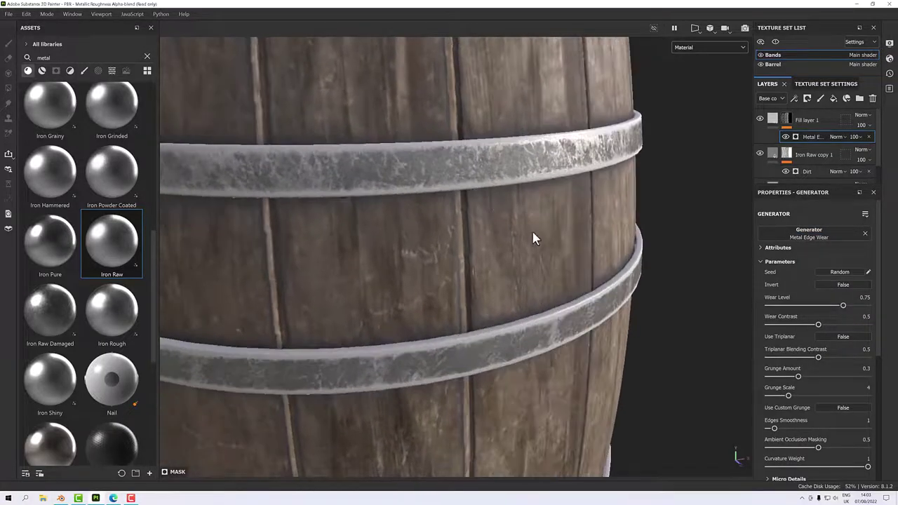
scroll(517, 209, "down", 4)
left_click_drag(515, 222, 493, 161, "alt")
scroll(522, 176, "up", 3)
scroll(522, 176, "down", 1)
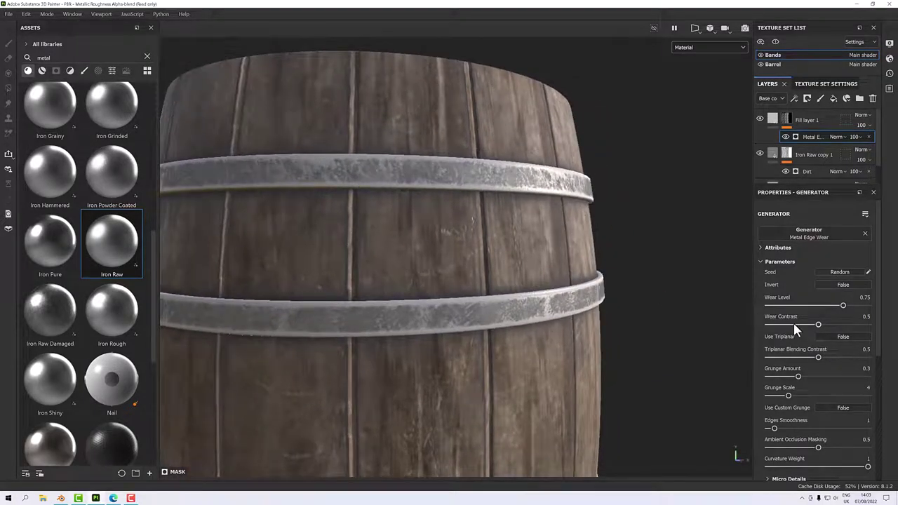
mouse_move(844, 309)
left_mouse_down()
mouse_move(814, 307)
mouse_move(830, 309)
left_mouse_up()
left_click_drag(523, 262, 582, 308, "alt")
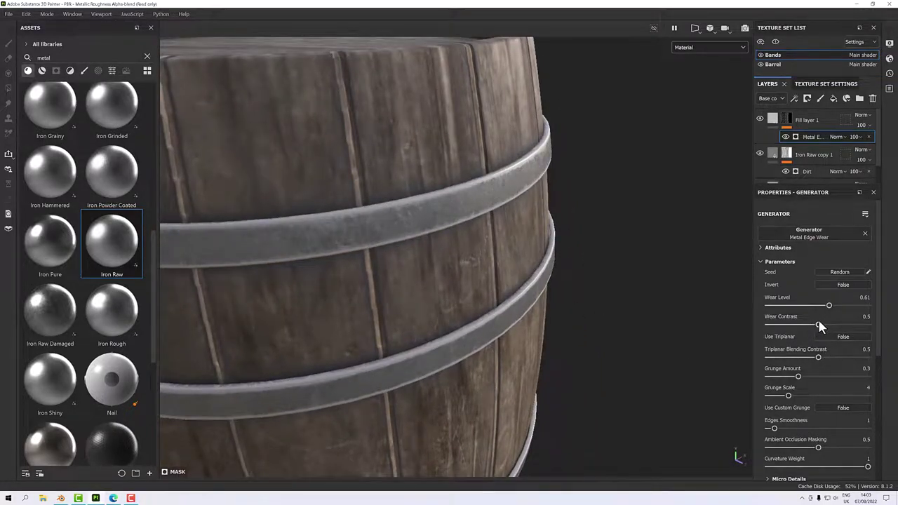
mouse_move(820, 327)
left_mouse_down()
mouse_move(753, 320)
mouse_move(868, 326)
mouse_move(725, 319)
mouse_move(877, 324)
mouse_move(833, 327)
left_mouse_up()
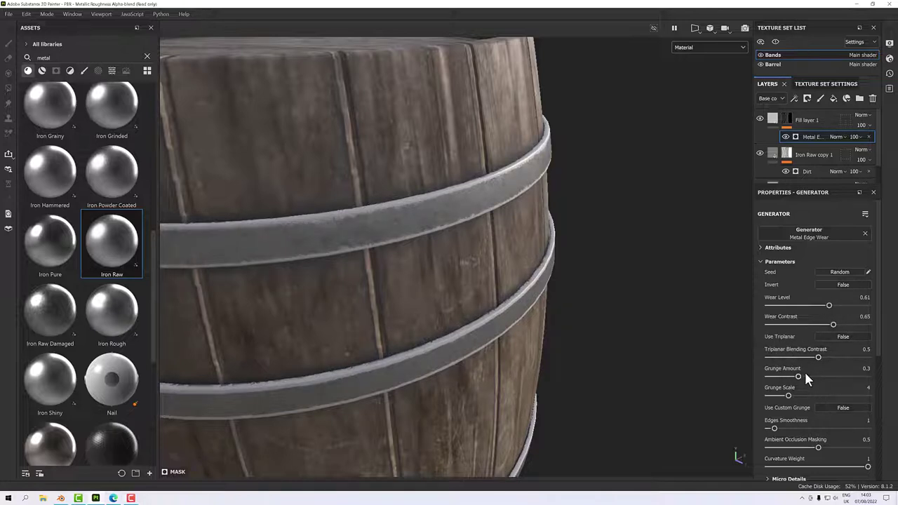
- Try the edge wear with Grunge Amount at 0, and return it to 0.3 with Grunge Scale kept at 4
left_click_drag(794, 380, 747, 379)
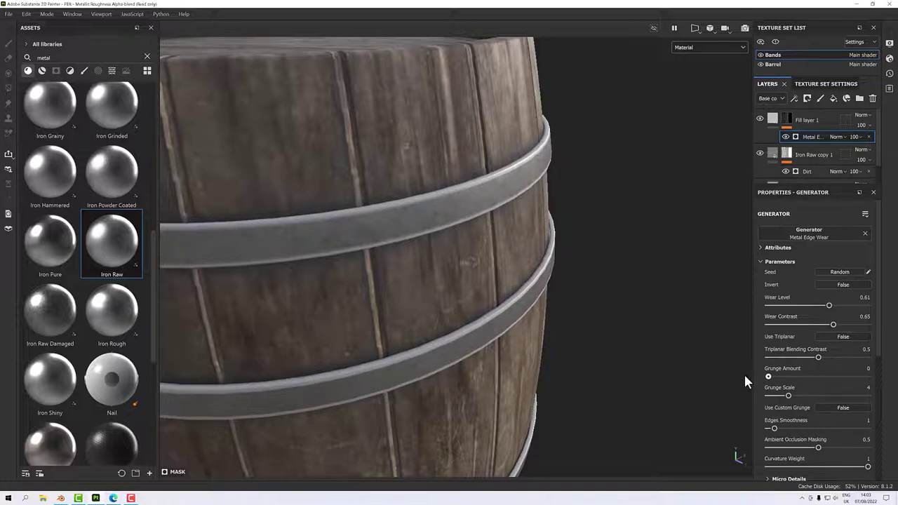
left_click_drag(768, 377, 803, 380)
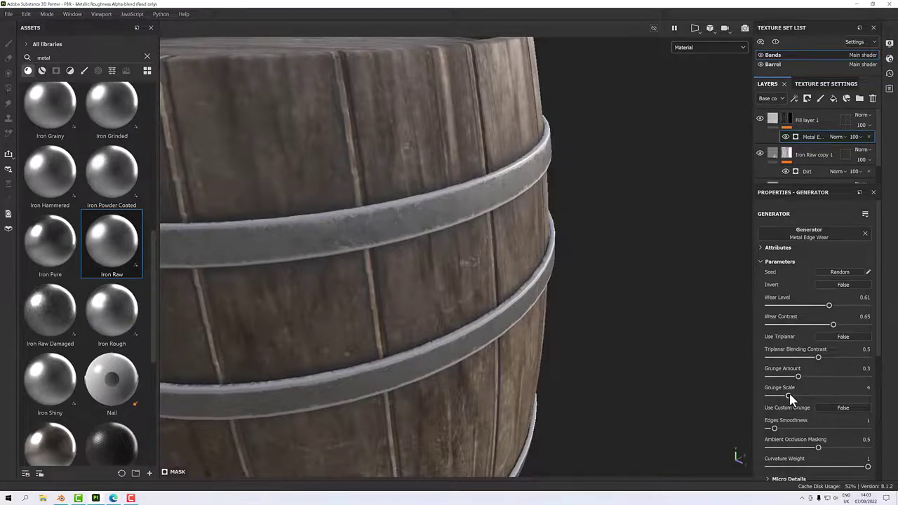
mouse_move(789, 396)
left_mouse_down()
mouse_move(829, 396)
mouse_move(789, 397)
left_mouse_up()
- Raise the edge wear's Edges Smoothness to about 2.18 and check the band edges
left_click_drag(740, 384, 748, 395, "alt")
mouse_move(774, 429)
left_mouse_down()
mouse_move(822, 429)
mouse_move(773, 432)
mouse_move(781, 430)
left_mouse_up()
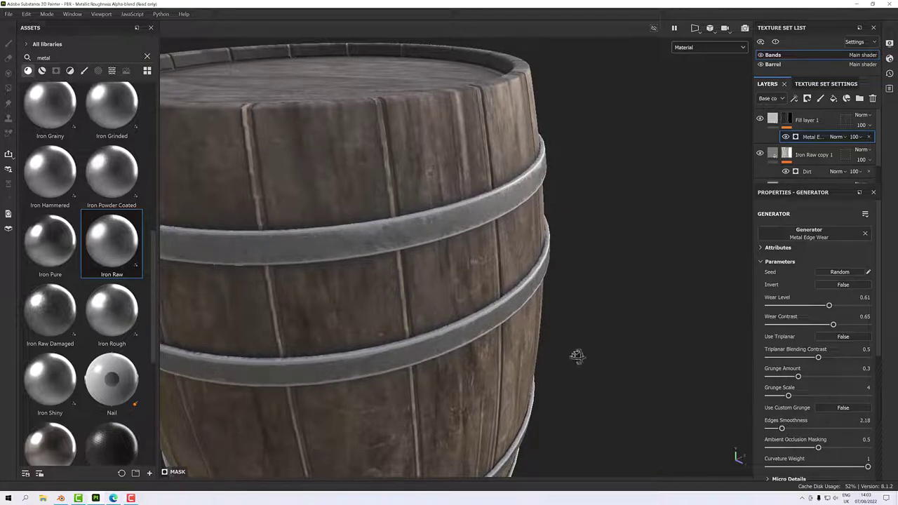
left_click_drag(573, 355, 430, 309, "alt")
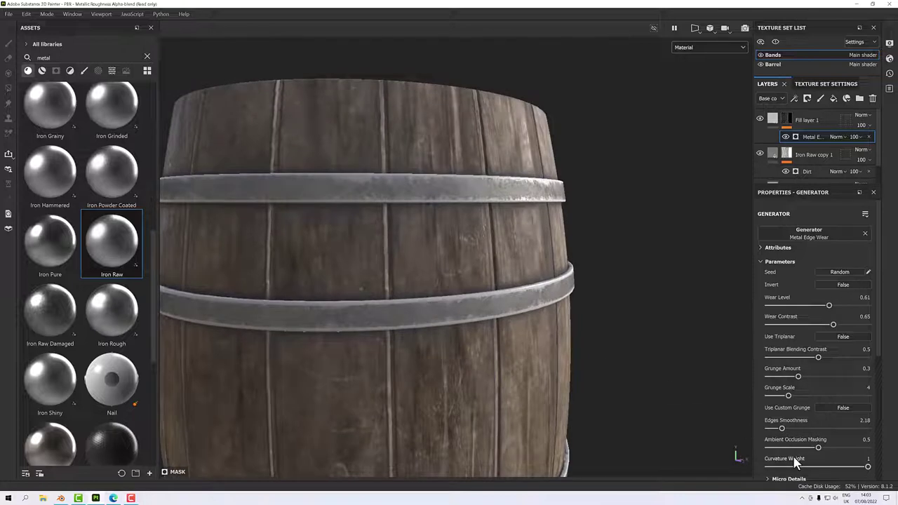
- Set the edge wear's Ambient Occlusion Masking to about 0.81 and Curvature Weight to about 0.79
scroll(811, 446, "down", 1)
scroll(811, 446, "down", 1)
left_click_drag(583, 374, 457, 331, "alt")
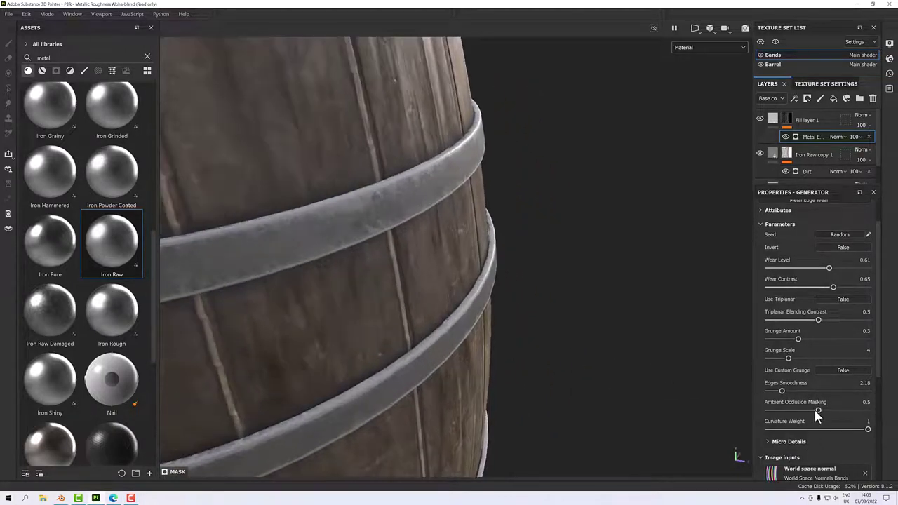
mouse_move(818, 411)
left_mouse_down()
mouse_move(793, 411)
mouse_move(895, 414)
mouse_move(846, 410)
mouse_move(851, 415)
mouse_move(789, 430)
mouse_move(841, 420)
left_mouse_up()
left_click_drag(509, 376, 363, 305, "alt")
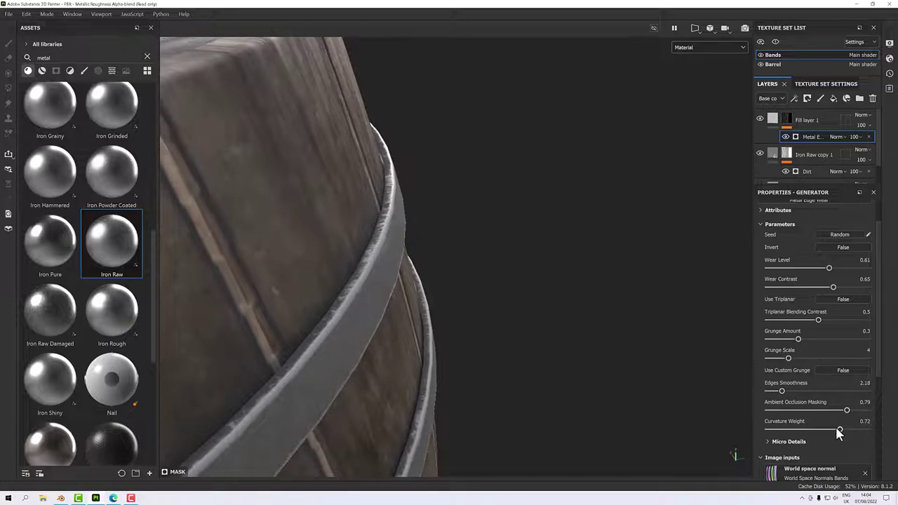
left_click_drag(841, 426, 755, 415)
left_click_drag(811, 410, 849, 413)
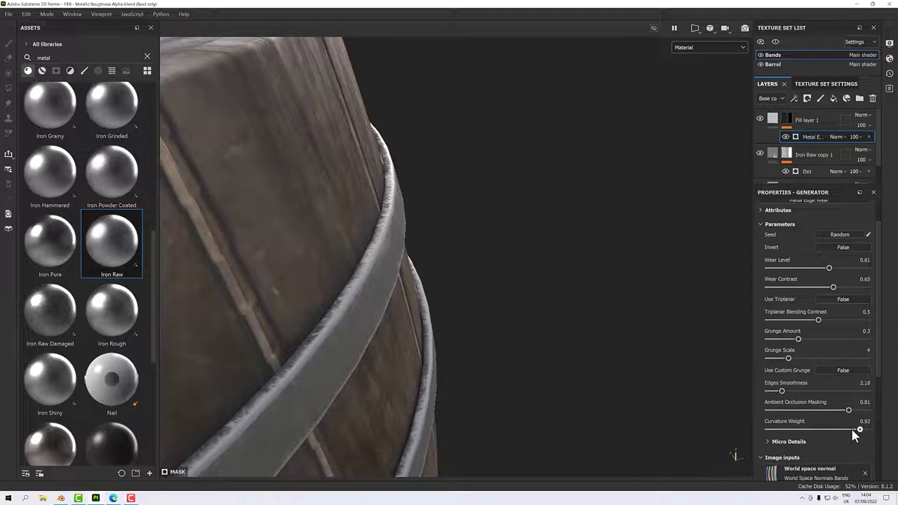
left_click_drag(852, 429, 847, 430)
left_click_drag(350, 316, 666, 349, "alt")
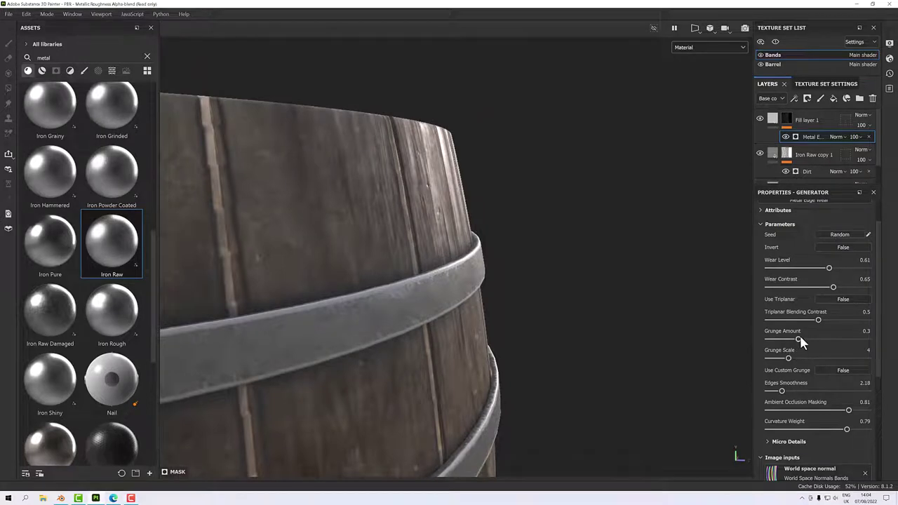
- Raise the edge wear's Grunge Amount to about 0.45 and inspect the worn band edges
left_click_drag(797, 339, 813, 339)
right_click_drag(605, 344, 489, 344, "alt")
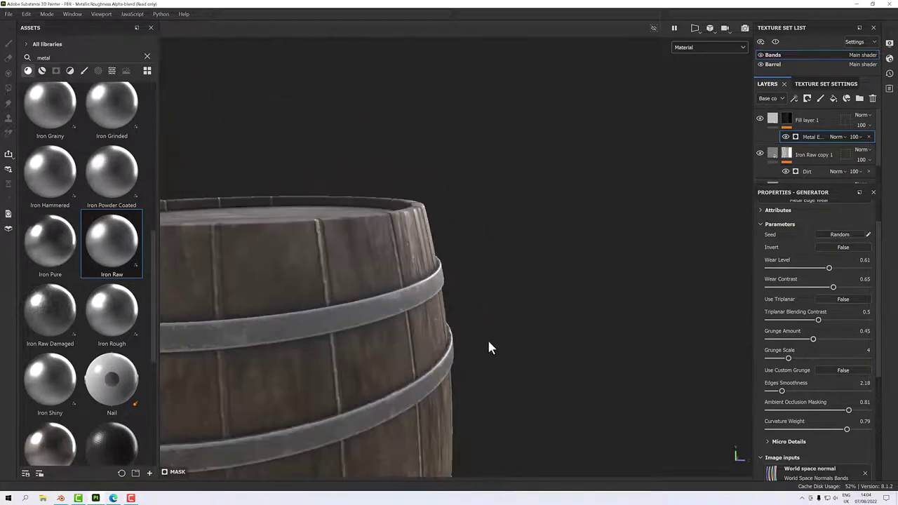
left_click_drag(489, 345, 383, 321, "alt")
scroll(407, 329, "up", 6)
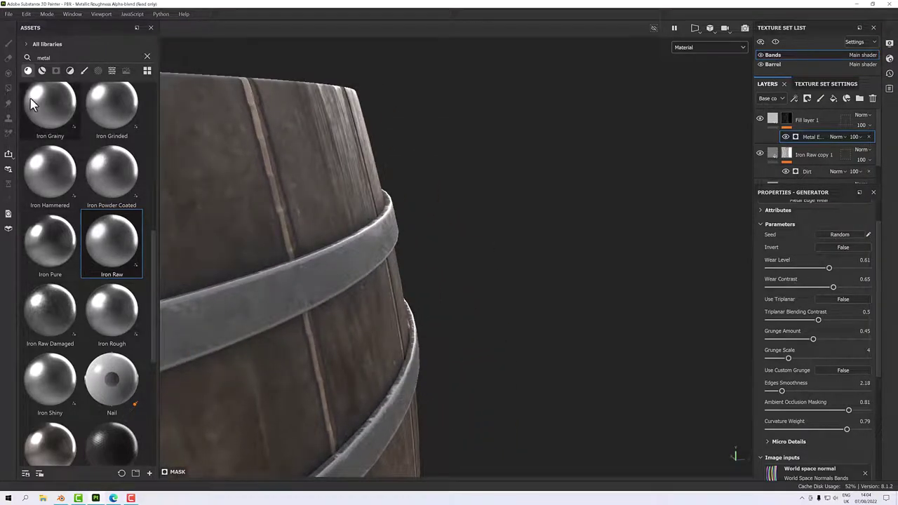
- Search the assets for "rust" and apply the Rust Fine material to the bands' edge wear fill layer
double_click(40, 57)
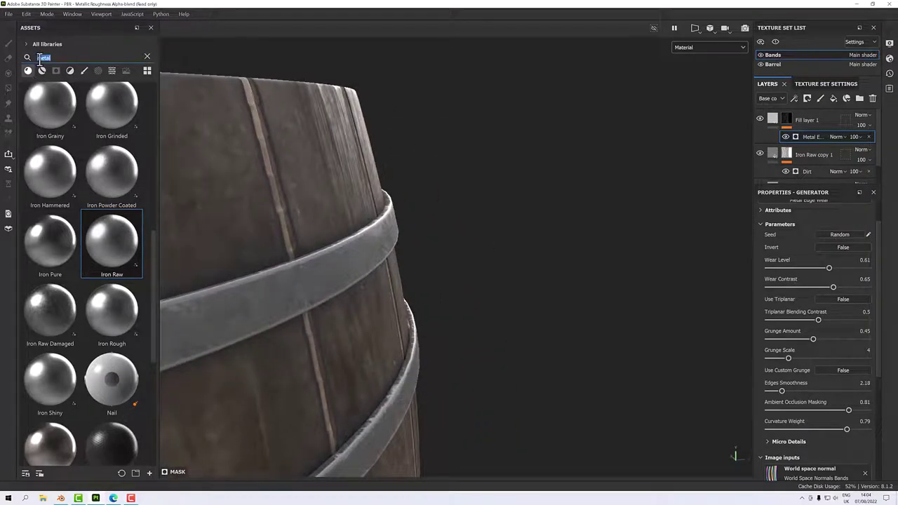
type("rust")
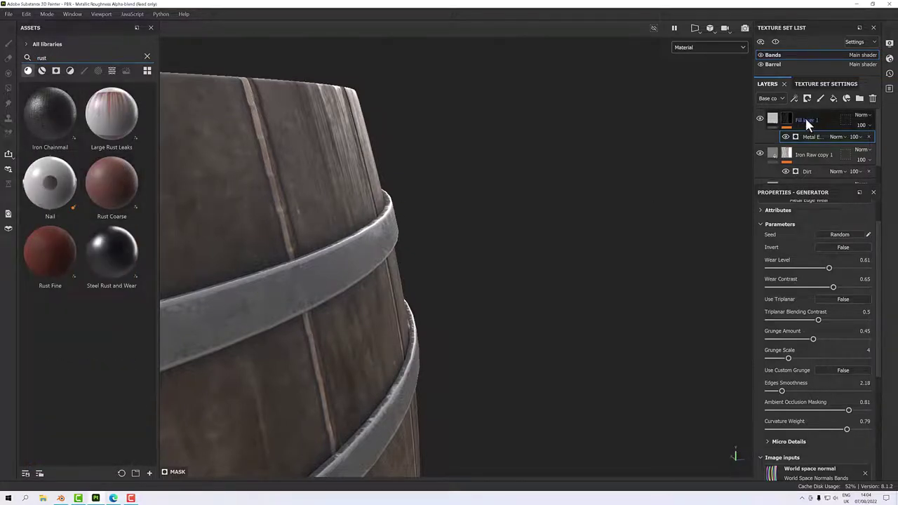
left_click(773, 121)
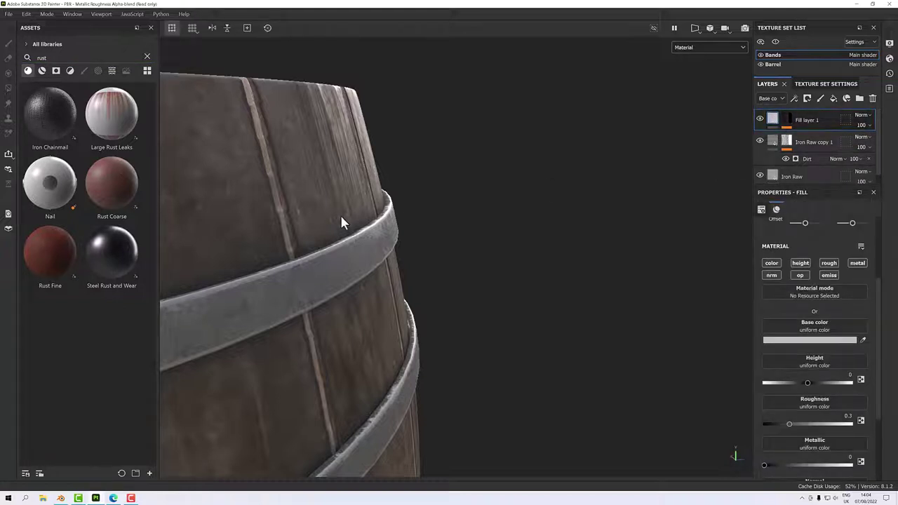
left_click(65, 257)
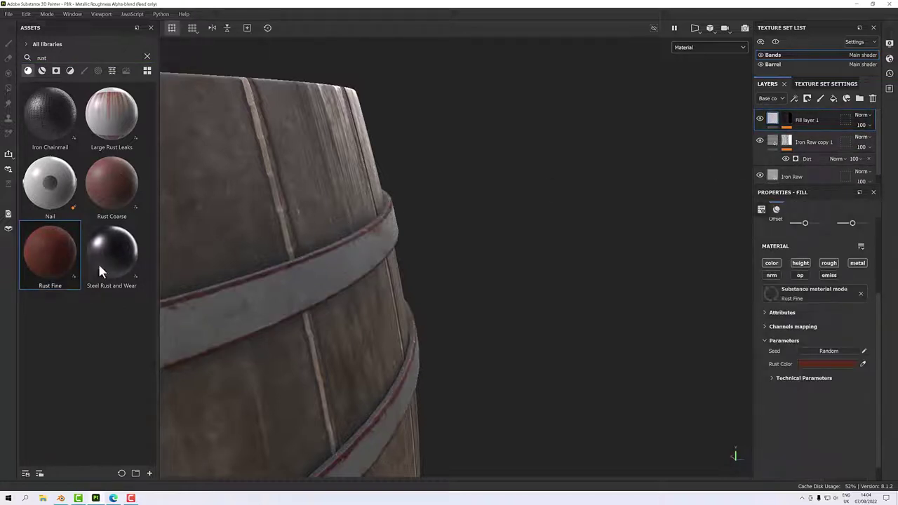
- Try the Rust Coarse material on the band edges, and return the fill layer to Rust Fine
scroll(275, 290, "up", 5)
left_click_drag(331, 267, 276, 252, "alt")
left_click(113, 185)
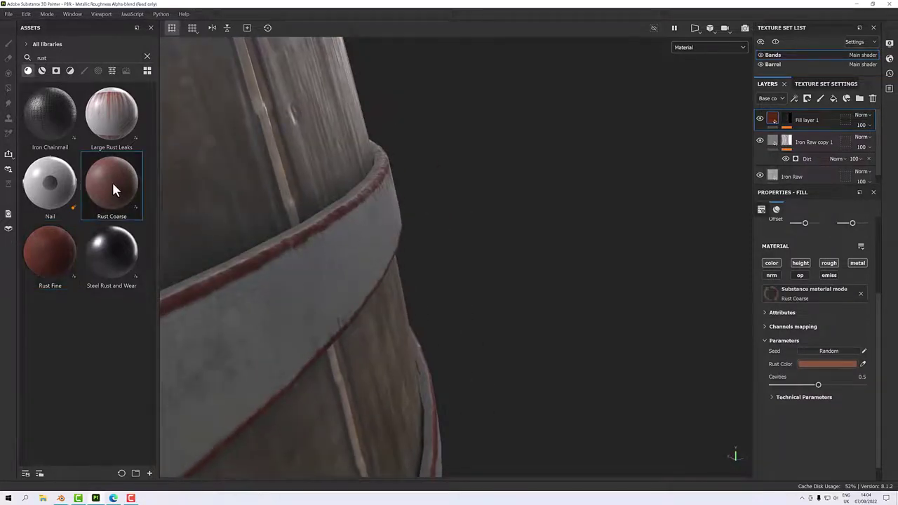
left_click_drag(409, 253, 298, 230, "alt")
left_click(69, 251)
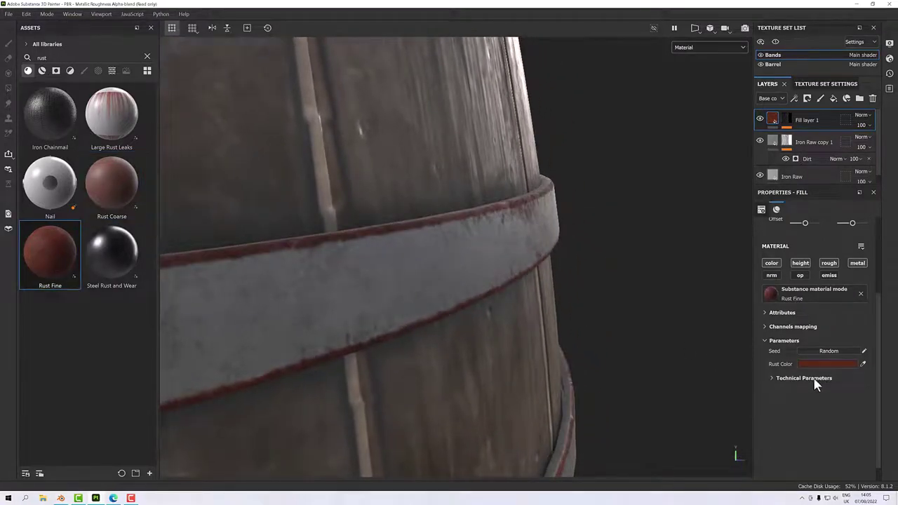
left_click_drag(310, 261, 383, 288, "alt")
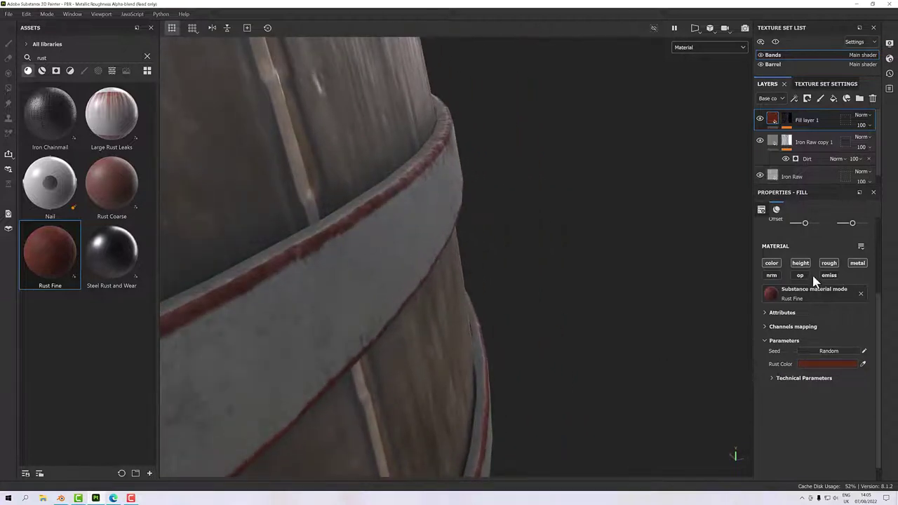
- Lower the bands' rust fill layer opacity to 83 and inspect the rusty edges around the whole barrel
left_click(861, 126)
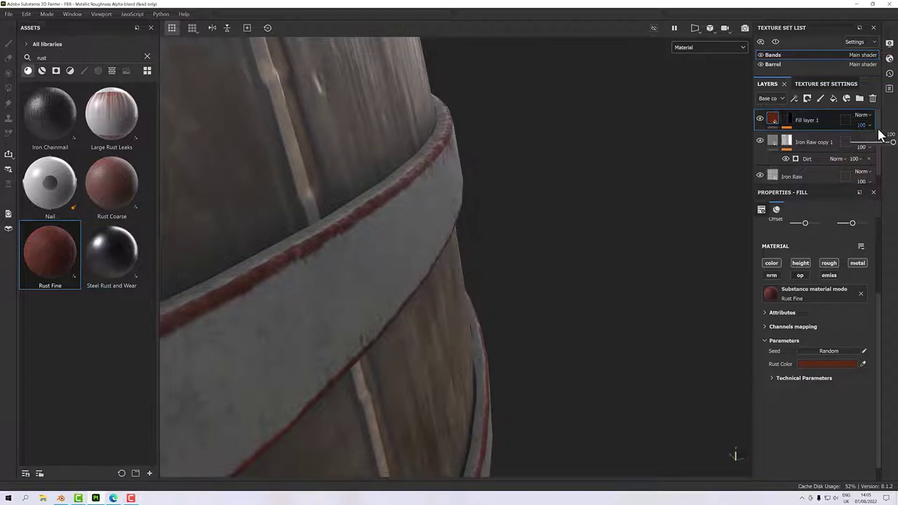
left_click_drag(893, 144, 886, 145)
scroll(310, 247, "down", 6)
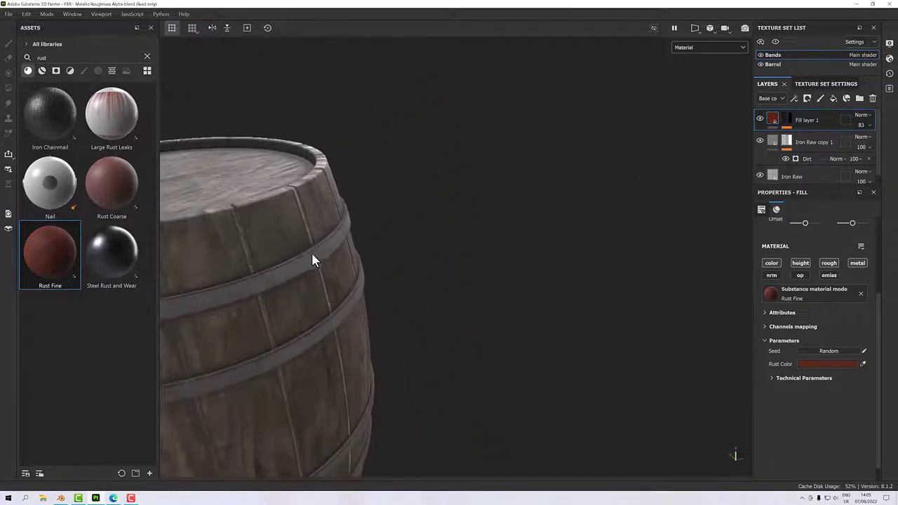
scroll(264, 222, "down", 5)
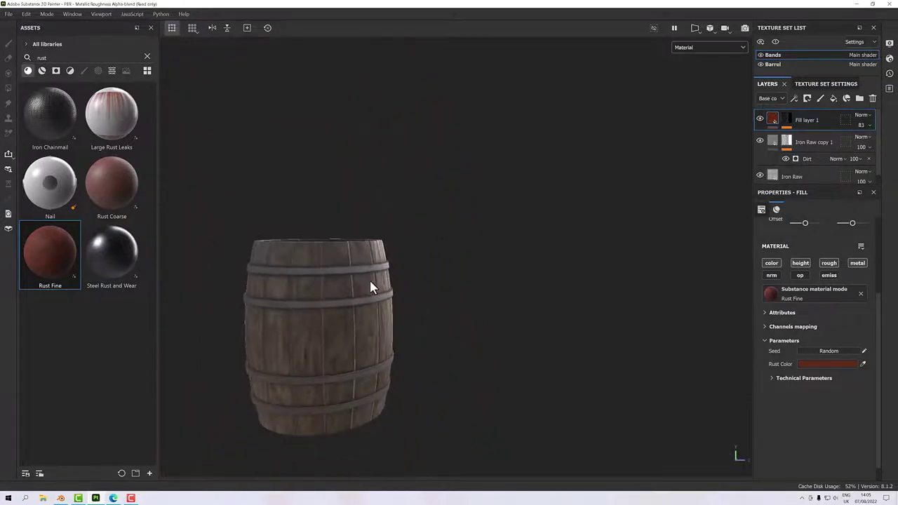
scroll(322, 263, "up", 3)
left_click_drag(343, 292, 409, 251, "alt")
scroll(404, 277, "up", 5)
scroll(374, 250, "down", 8)
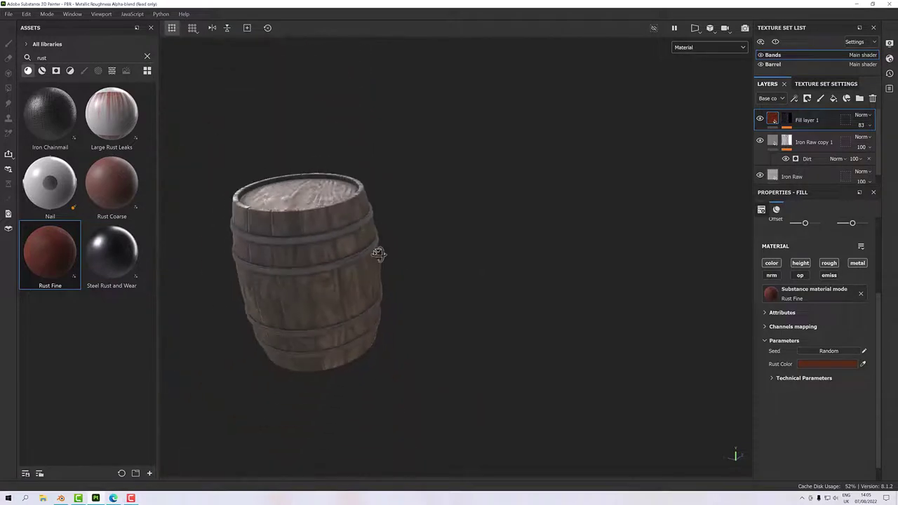
left_click_drag(322, 258, 436, 241, "alt")
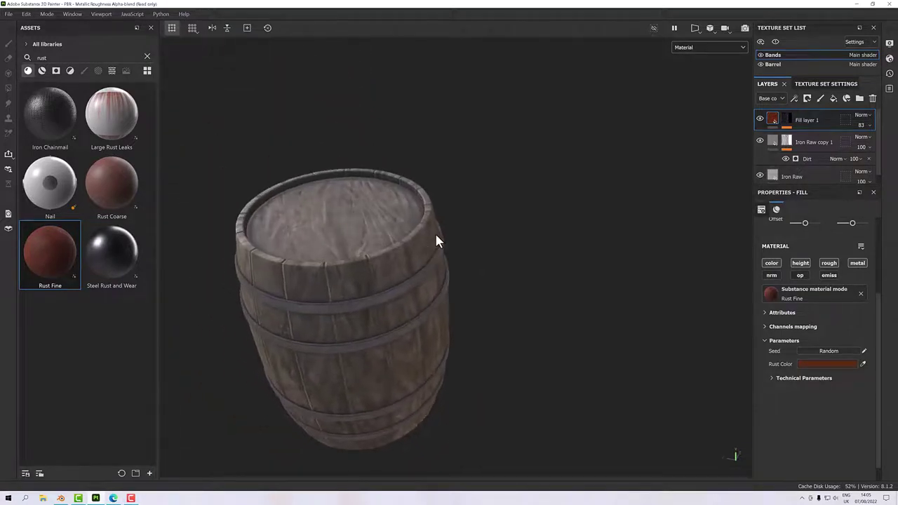
- Duplicate the Wood Rough layer in the Barrel texture set and move the copy to the top of the layer stack
left_click(774, 64)
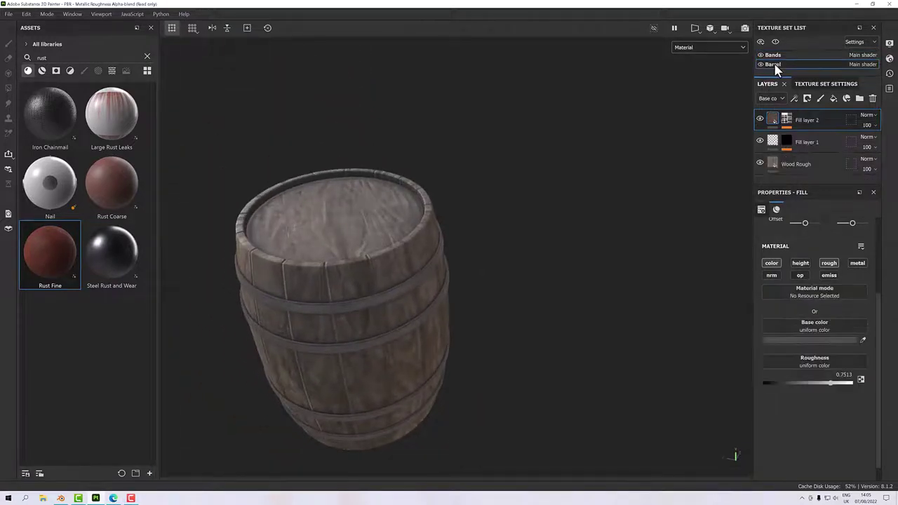
left_click(794, 163)
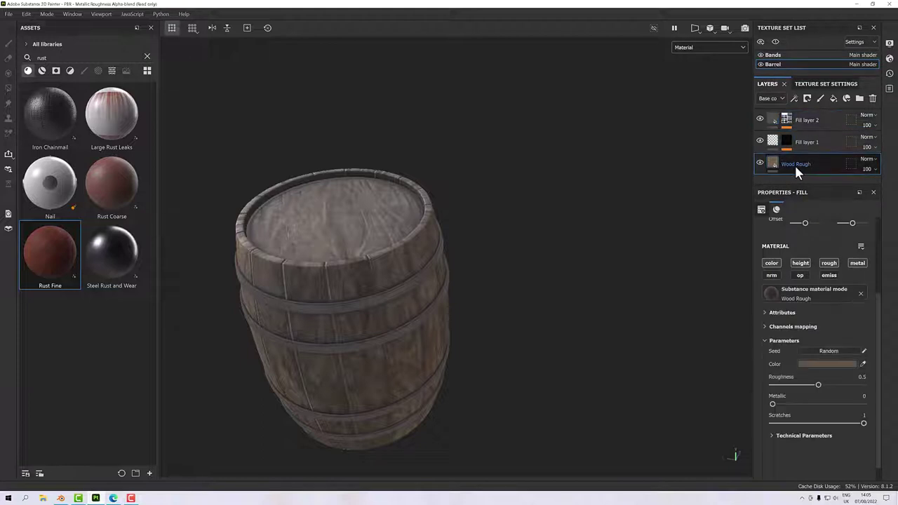
right_click(803, 162)
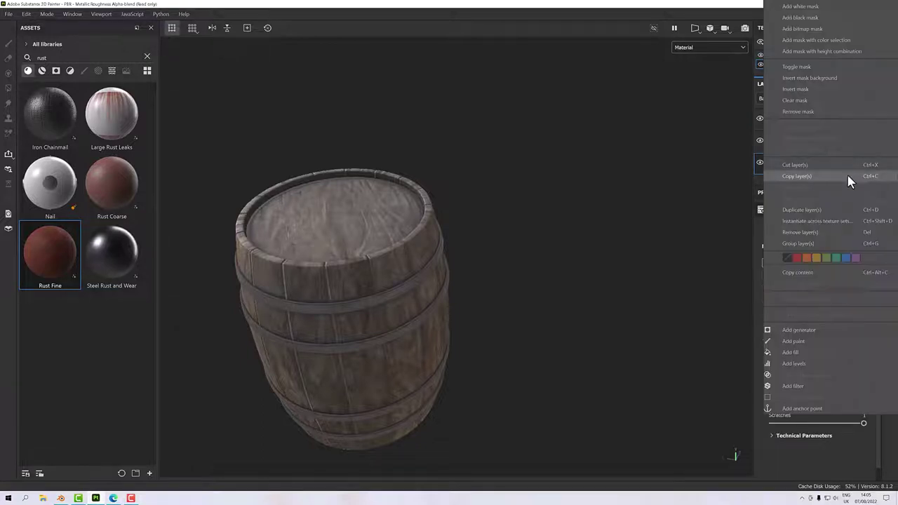
left_click(830, 207)
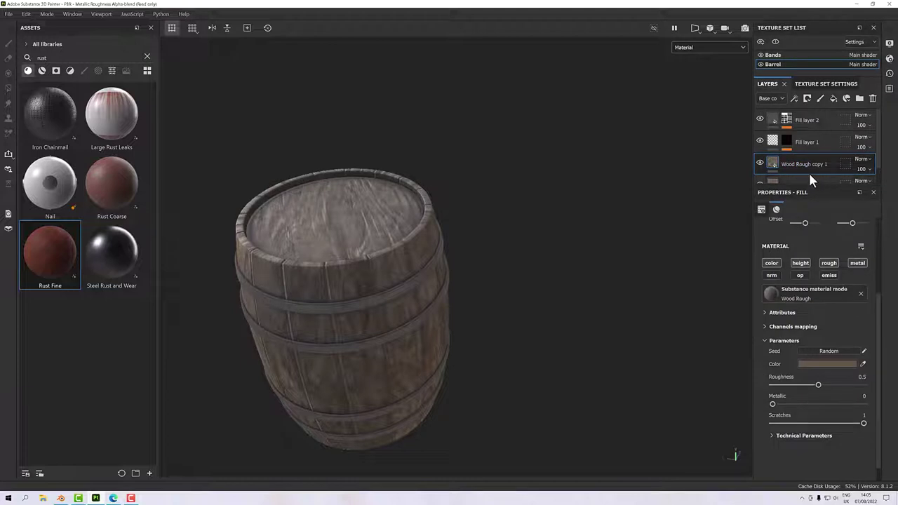
left_click_drag(802, 164, 806, 116)
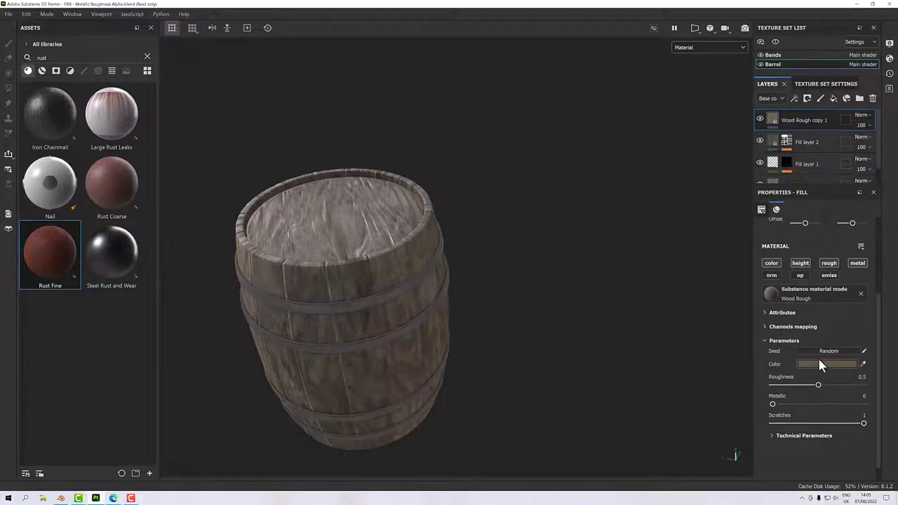
- Lighten the Wood Rough copy's color by raising its HSV value to about 0.485, giving 7C6B56
left_click(821, 363)
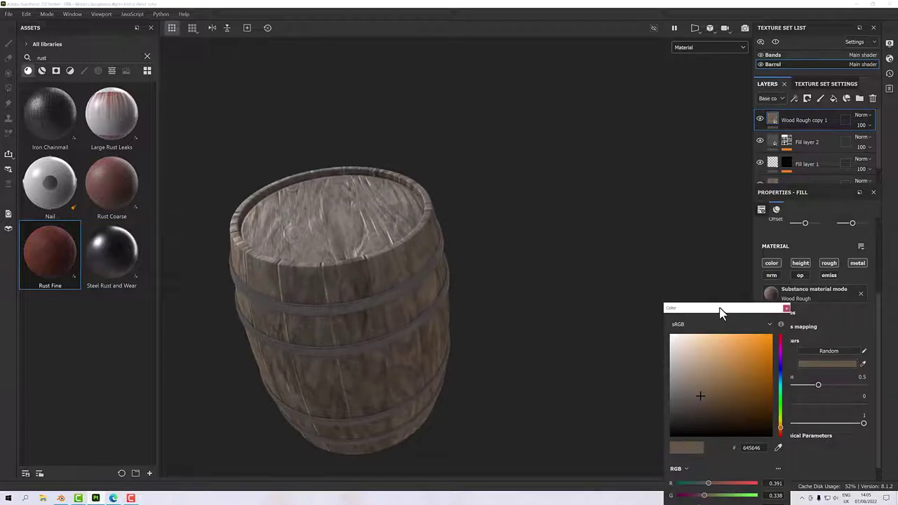
left_click_drag(720, 313, 688, 207)
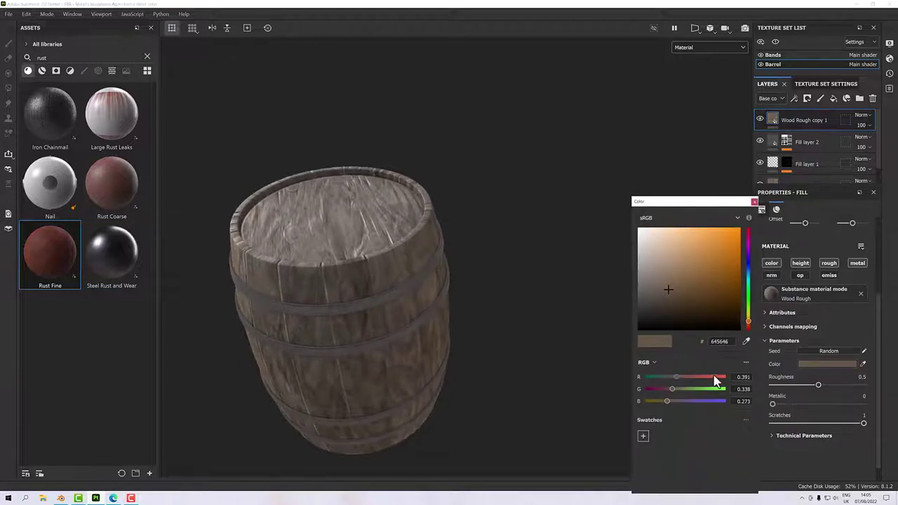
left_click(652, 362)
left_click(653, 389)
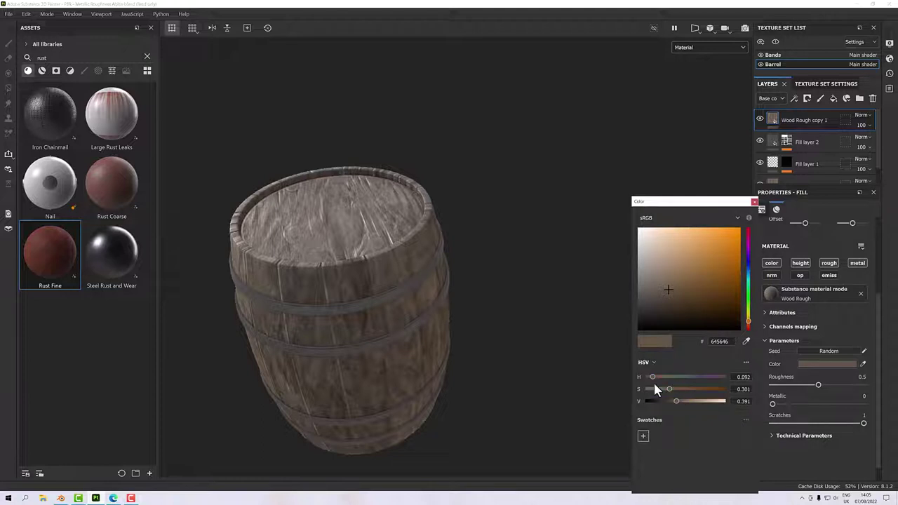
left_click_drag(677, 401, 684, 403)
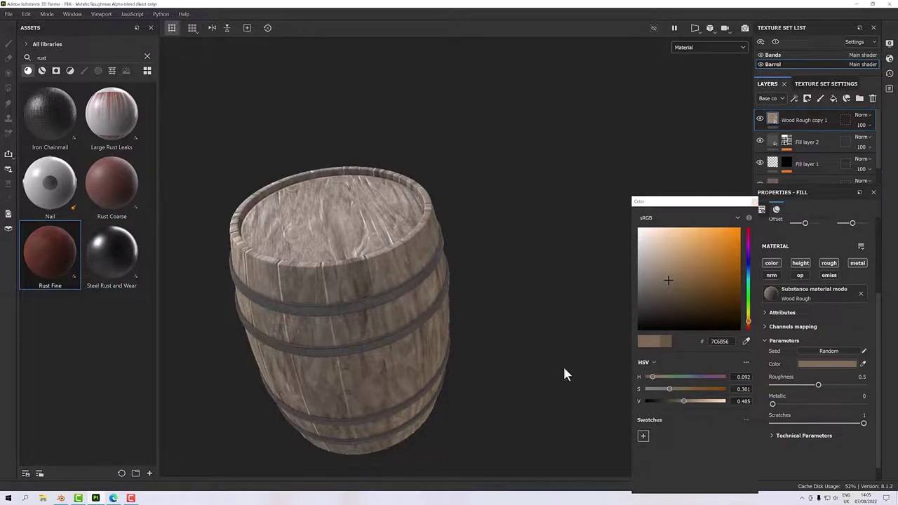
- Inspect the lighter wood up close and raise the Wood Rough copy's Roughness to about 0.97
left_click_drag(437, 330, 389, 301, "alt")
scroll(351, 243, "up", 8)
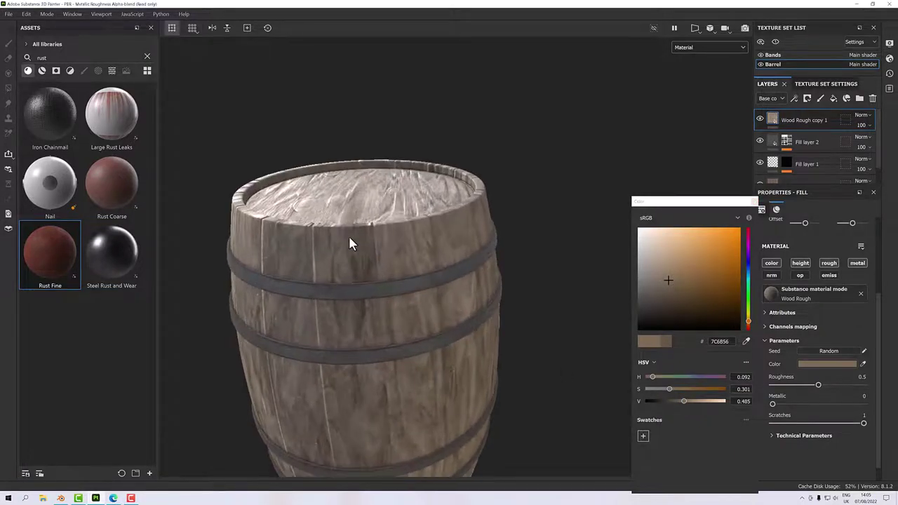
left_click_drag(357, 232, 488, 260, "alt")
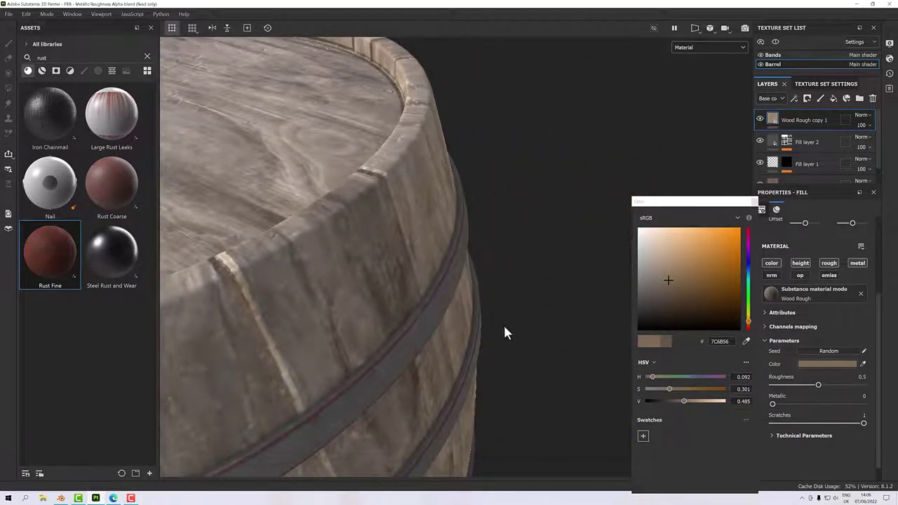
left_click_drag(818, 386, 859, 389)
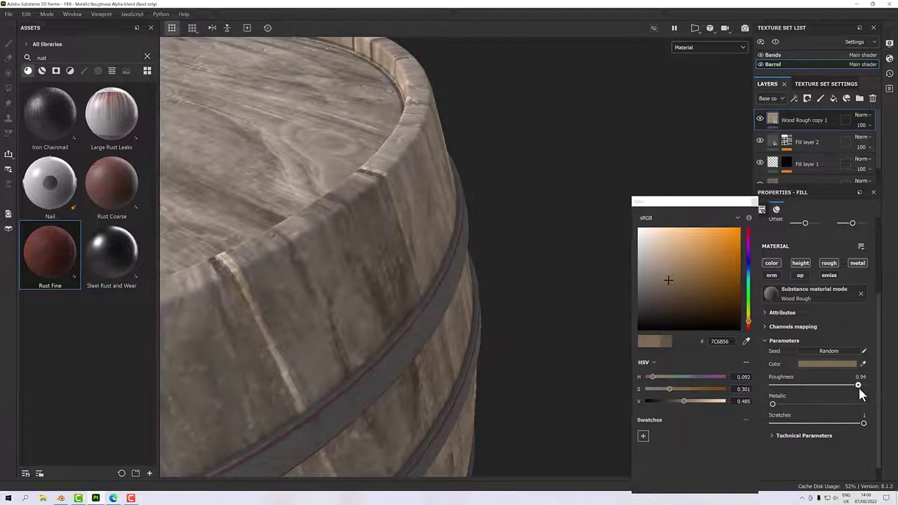
scroll(305, 277, "down", 5)
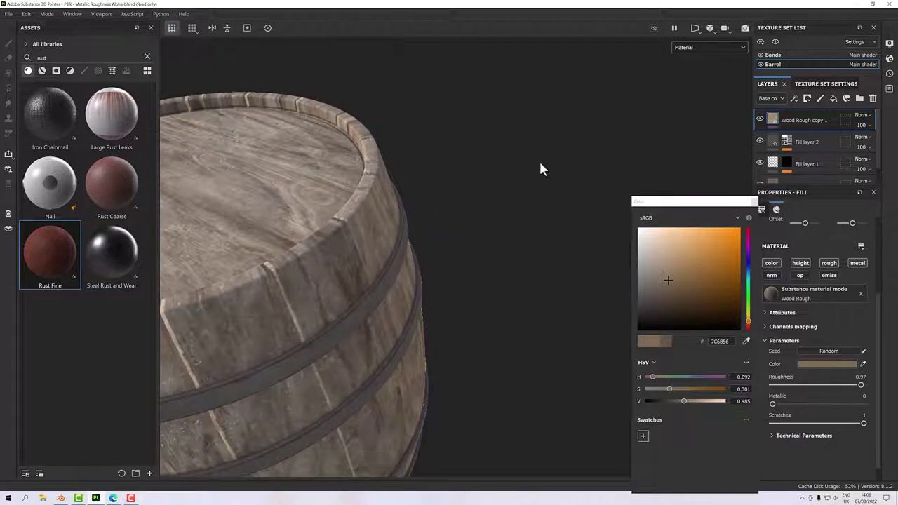
- Add a black mask to the Wood Rough copy and give it a Metal Edge Wear generator
right_click(786, 120)
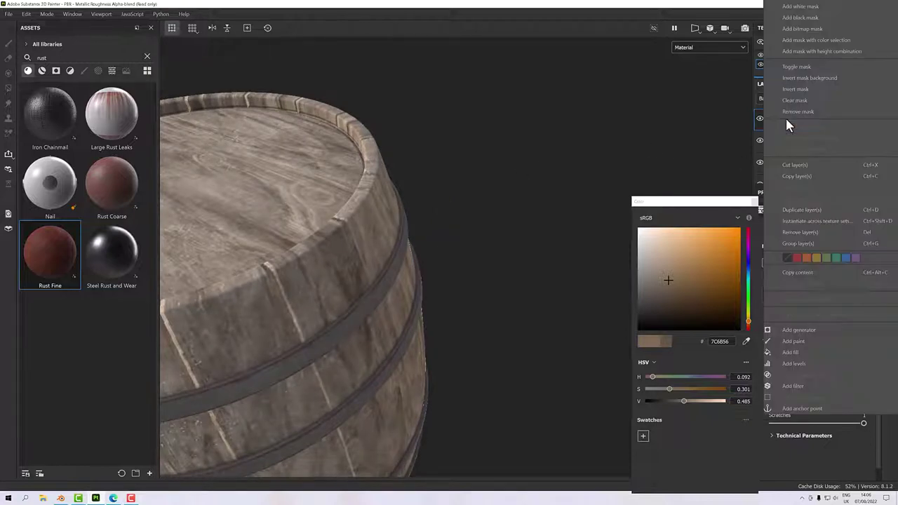
left_click(798, 18)
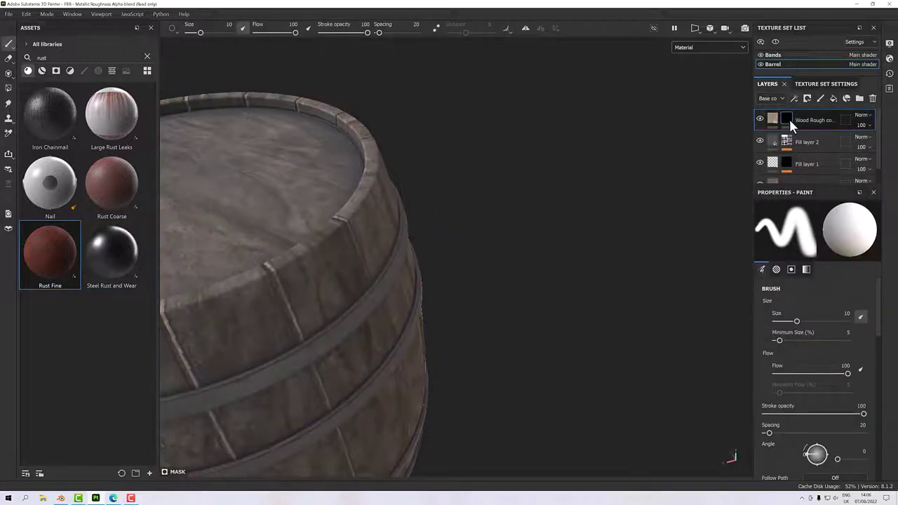
right_click(789, 119)
left_click(815, 299)
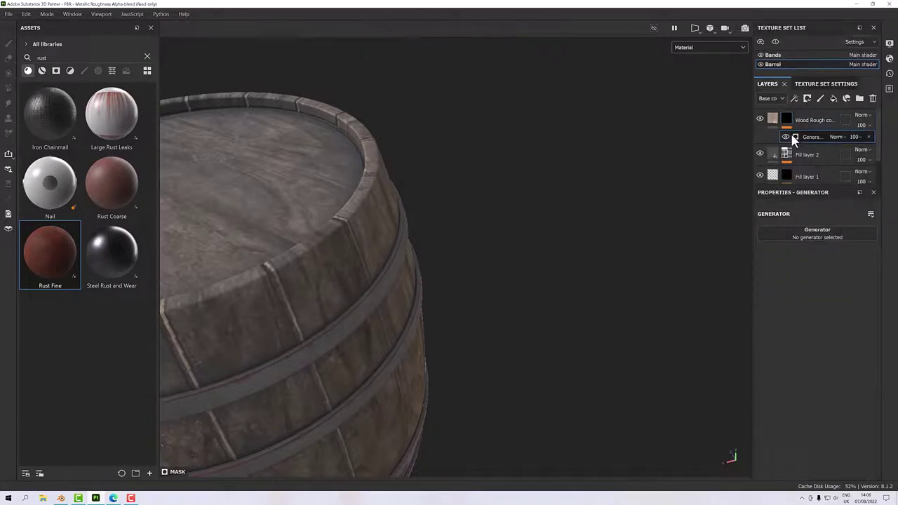
left_click(803, 235)
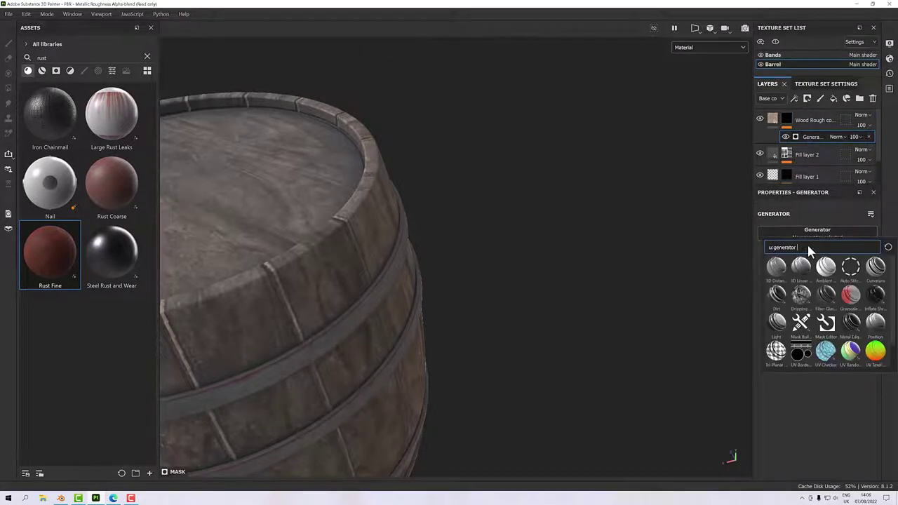
left_click(851, 319)
- Examine the wood's edge wear, and switch the viewport from Material to Mask to inspect the mask at the rim
left_click_drag(575, 309, 413, 274, "alt")
scroll(400, 274, "down", 6)
scroll(411, 268, "up", 5)
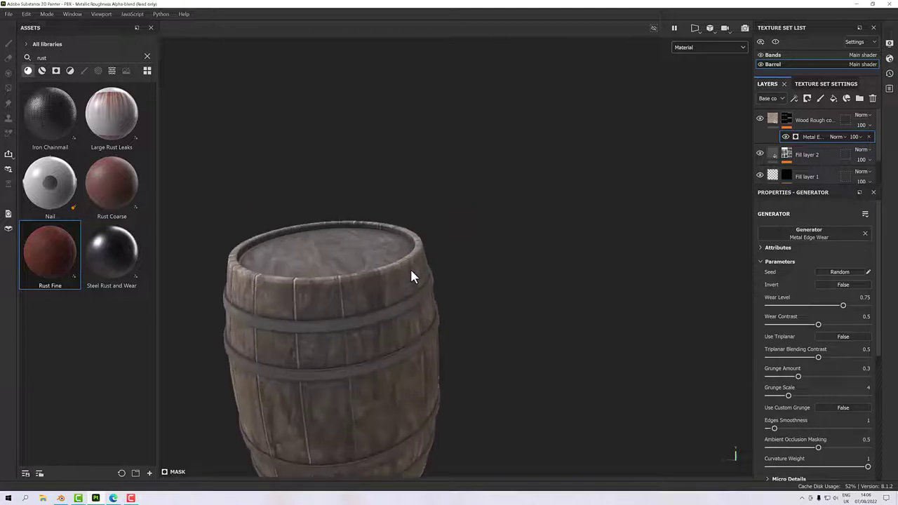
left_click(691, 46)
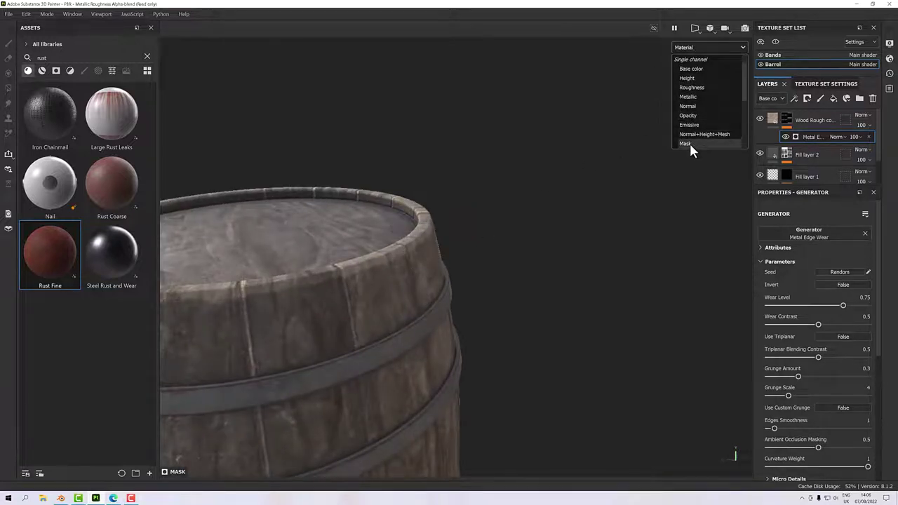
left_click(686, 143)
left_click_drag(629, 174, 502, 189, "alt")
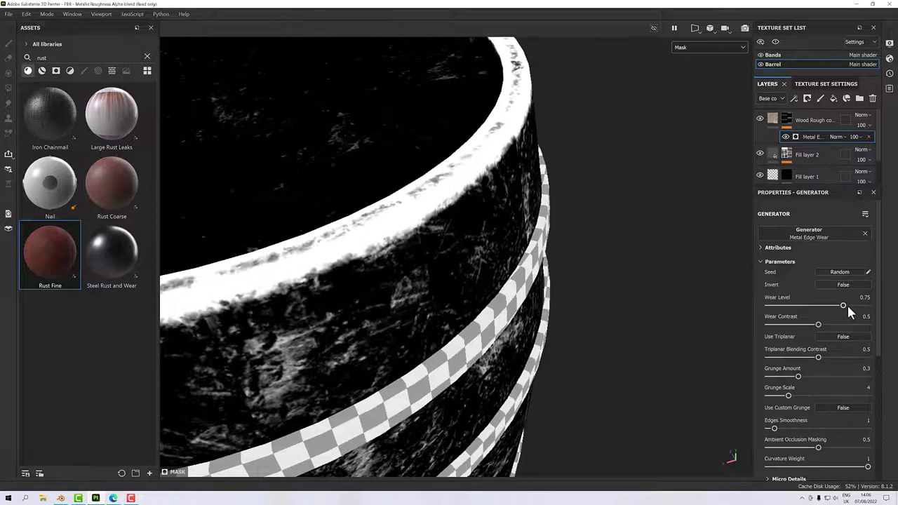
- Set the wood edge wear's Wear Level to about 0.51 and Wear Contrast to about 0.77, checking the rim
left_click_drag(844, 306, 819, 307)
scroll(419, 280, "down", 5)
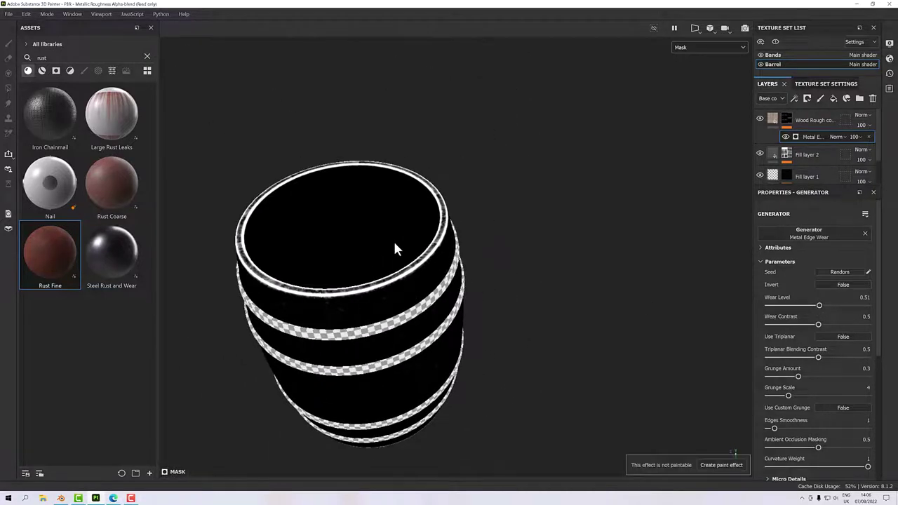
scroll(403, 281, "up", 2)
scroll(408, 282, "up", 3)
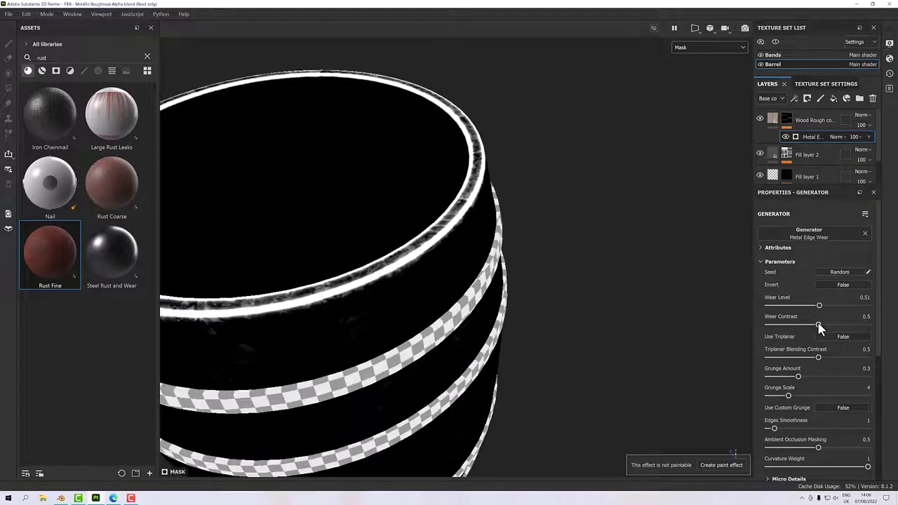
left_click_drag(818, 324, 844, 326)
left_click_drag(377, 272, 507, 267, "alt")
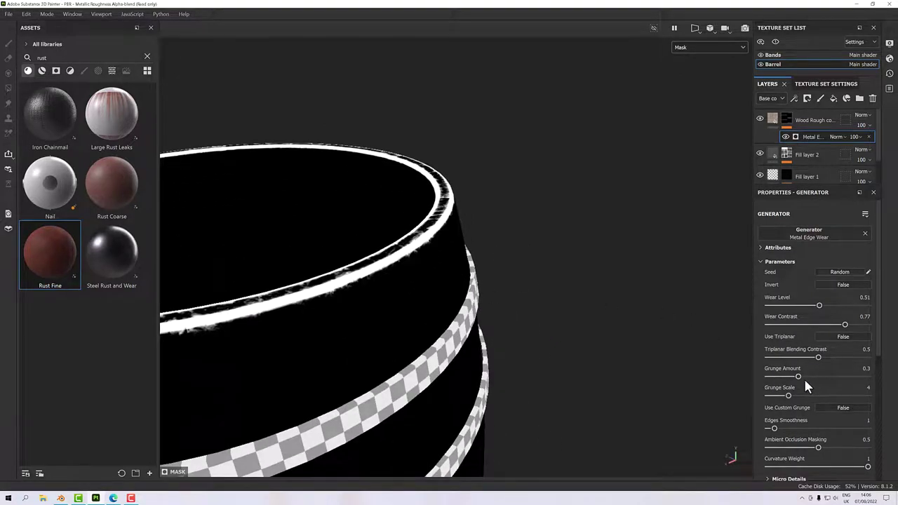
- Set the wood edge wear's Grunge Amount to 0.69 and check the mask over the whole barrel
left_click_drag(798, 377, 836, 380)
scroll(486, 382, "down", 6)
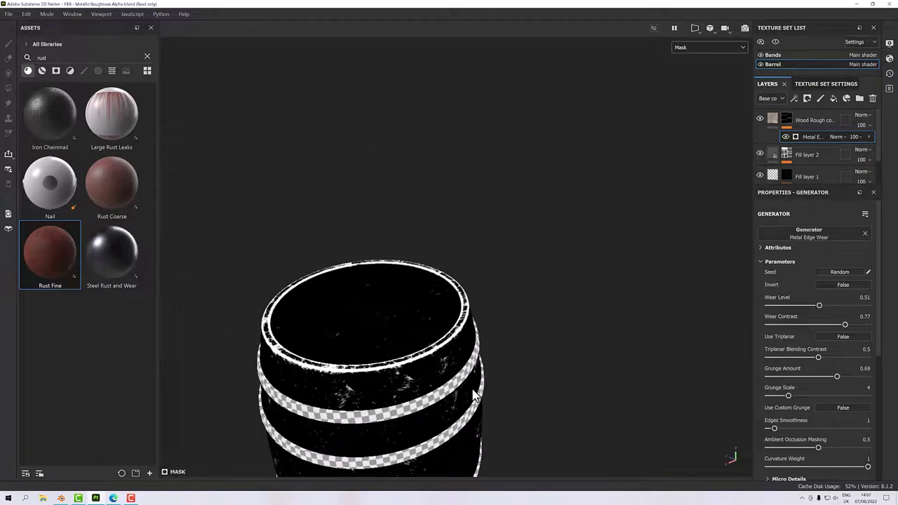
left_click_drag(428, 386, 421, 291, "alt")
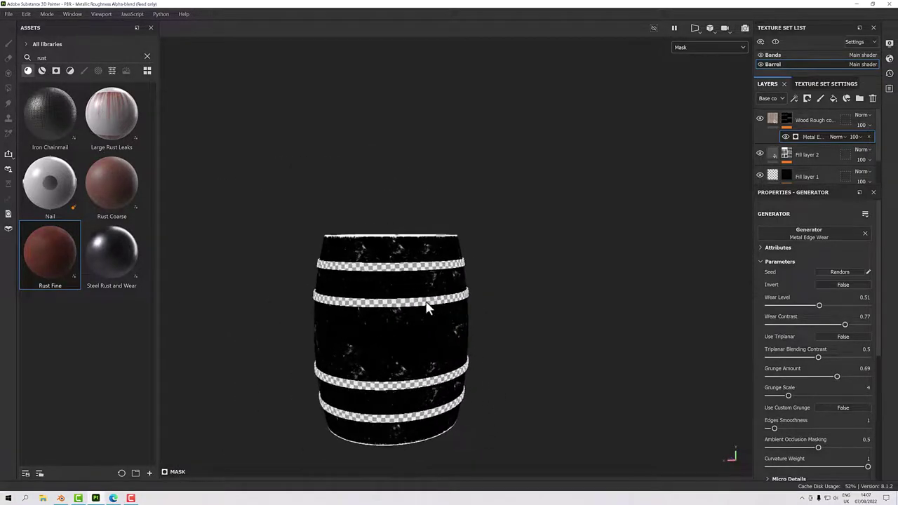
scroll(427, 304, "up", 3)
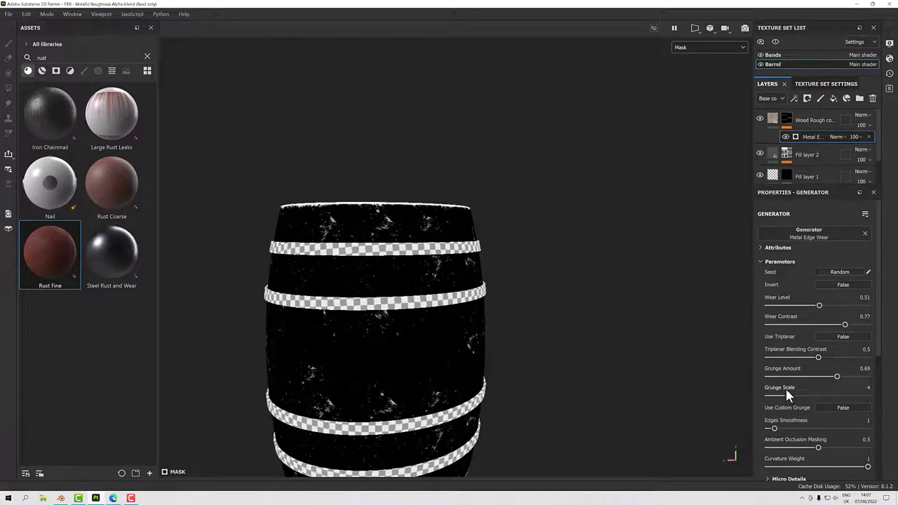
- Set the wood edge wear's Grunge Scale to 2 and inspect the mask on the barrel's sides and rim
mouse_move(787, 397)
left_mouse_down()
mouse_move(770, 397)
mouse_move(807, 401)
mouse_move(776, 400)
left_mouse_up()
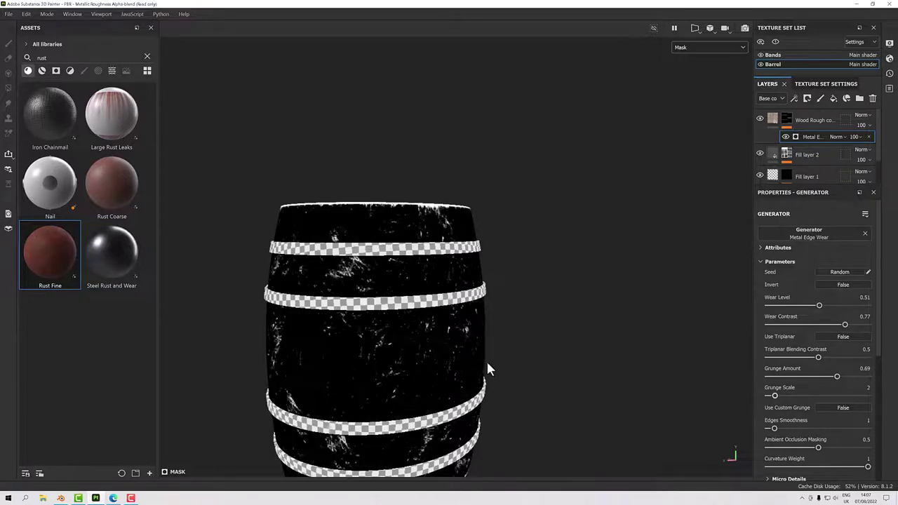
left_click_drag(487, 369, 429, 372, "alt")
scroll(429, 372, "up", 5)
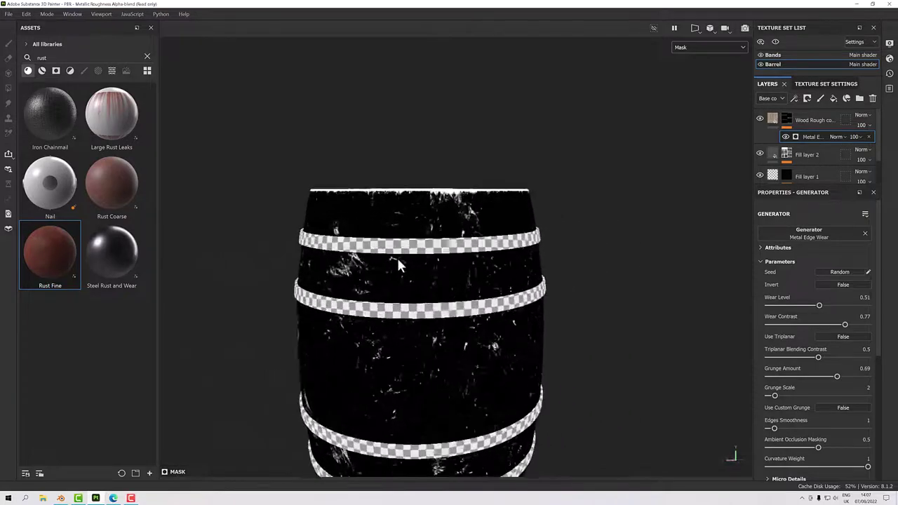
left_click_drag(432, 253, 612, 368, "alt")
scroll(805, 439, "down", 2)
scroll(800, 443, "down", 2)
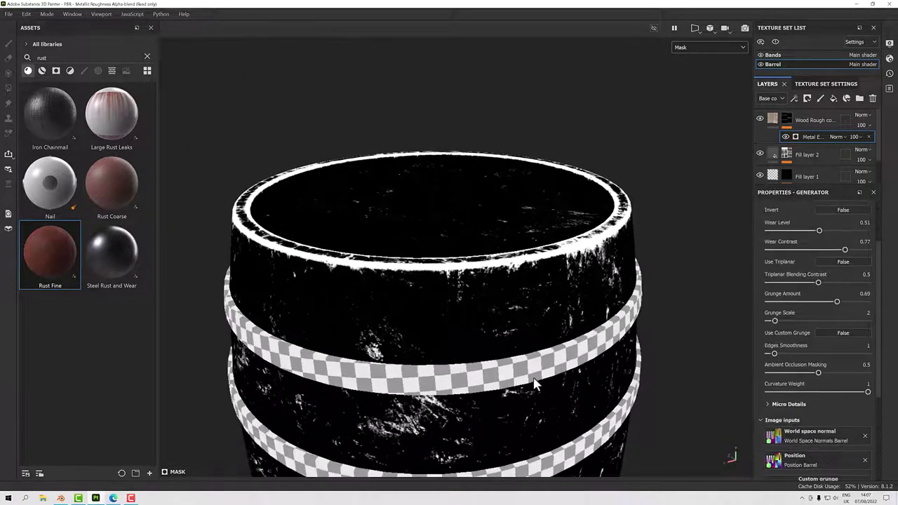
scroll(534, 382, "down", 3)
scroll(533, 382, "up", 2)
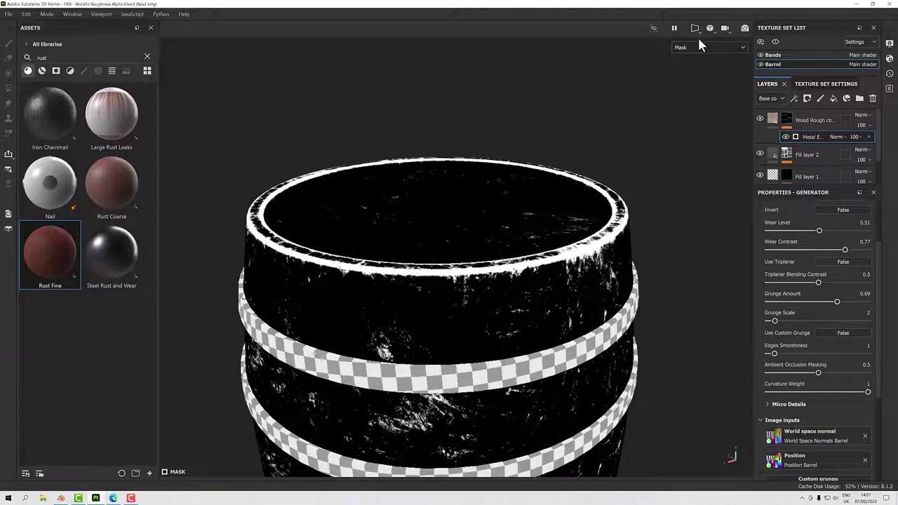
- Switch the viewport from Mask back to Material and examine the worn wood at the rim
left_click(693, 47)
left_click(694, 69)
left_click_drag(663, 251, 517, 290, "alt")
scroll(517, 289, "up", 2)
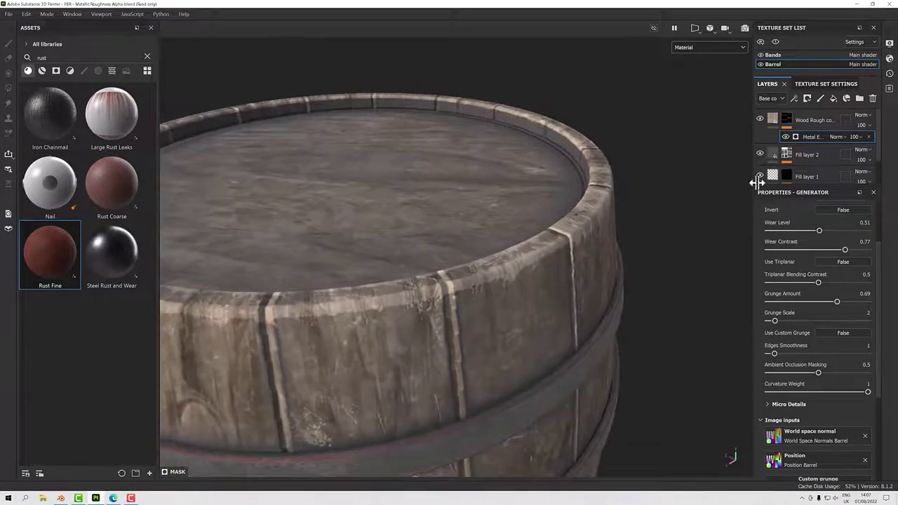
- Lighten the Wood Rough copy's color to A38D72 and inspect the worn patches around the barrel
left_click(773, 119)
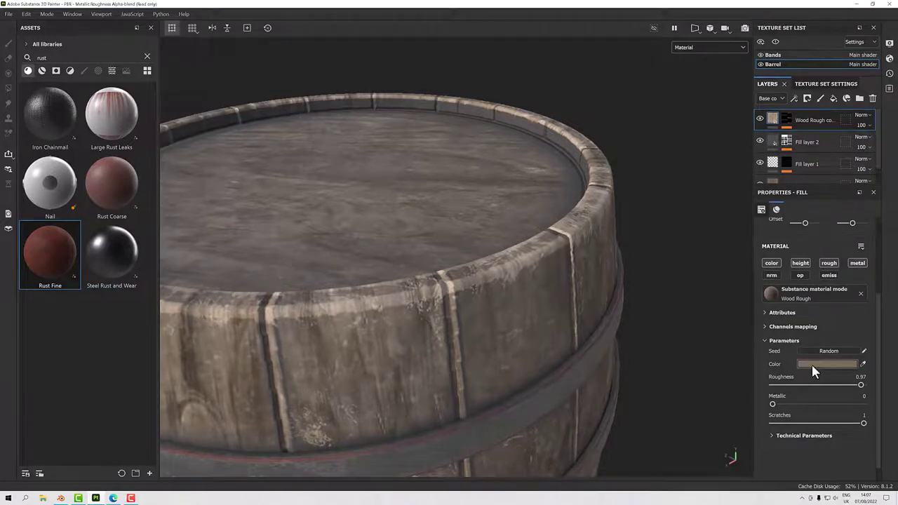
left_click(812, 365)
left_click_drag(684, 399, 696, 404)
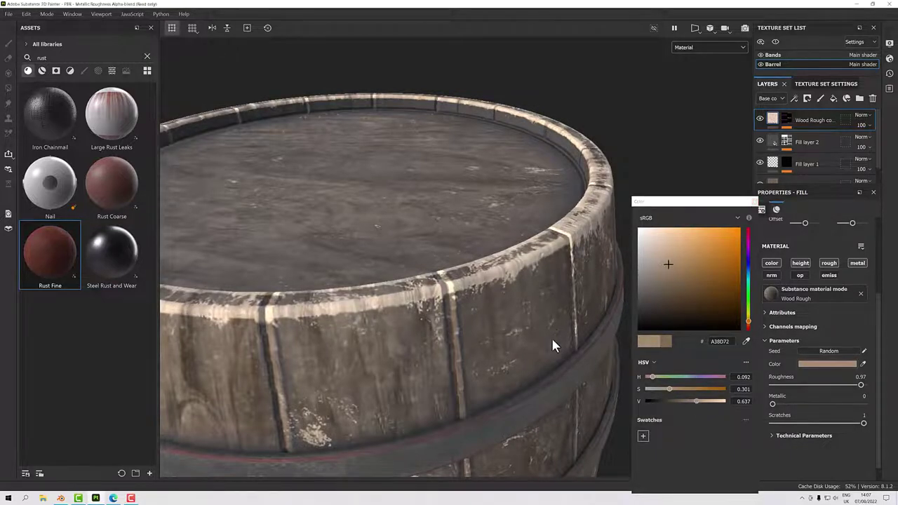
scroll(551, 344, "down", 6)
left_click_drag(547, 337, 529, 247, "alt")
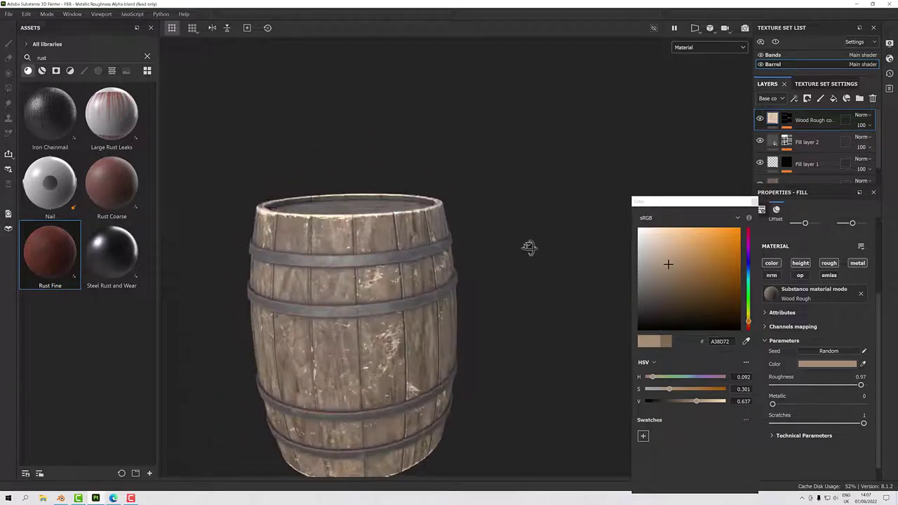
scroll(405, 327, "up", 8)
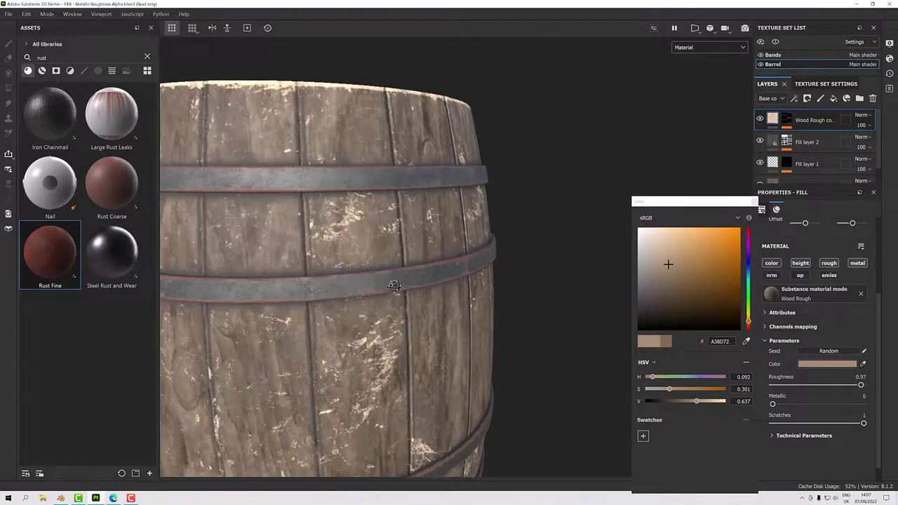
left_click_drag(394, 286, 384, 274, "alt")
scroll(379, 268, "up", 5)
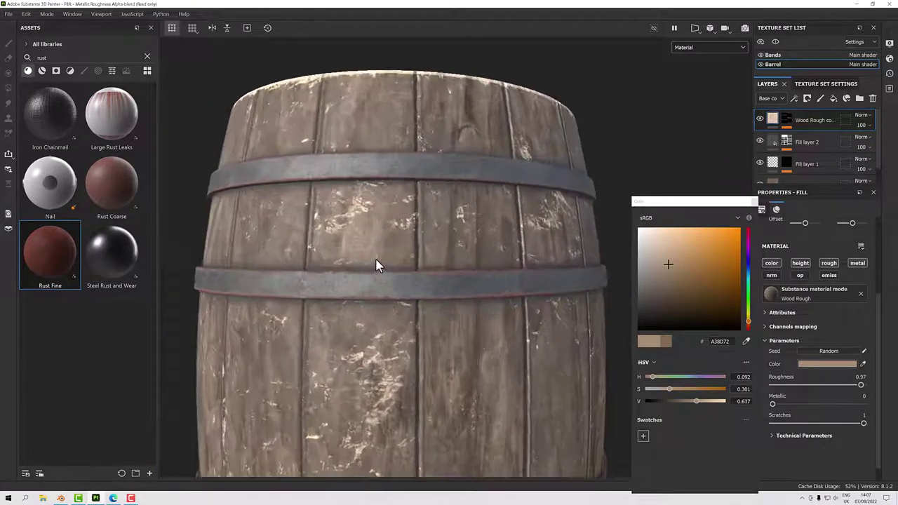
left_click_drag(403, 196, 445, 296, "alt")
scroll(365, 218, "down", 4)
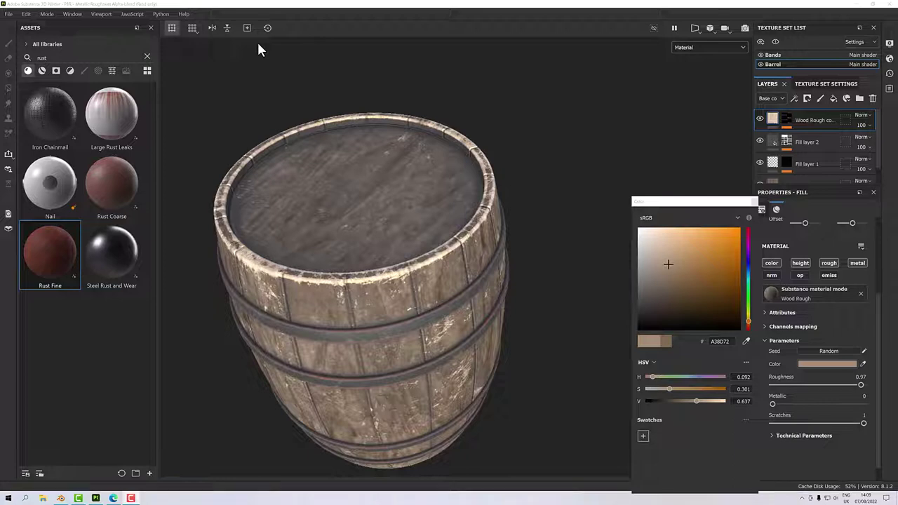
- Add a fill effect to the Wood Rough copy's mask, above the Metal Edge Wear generator
left_click(787, 118)
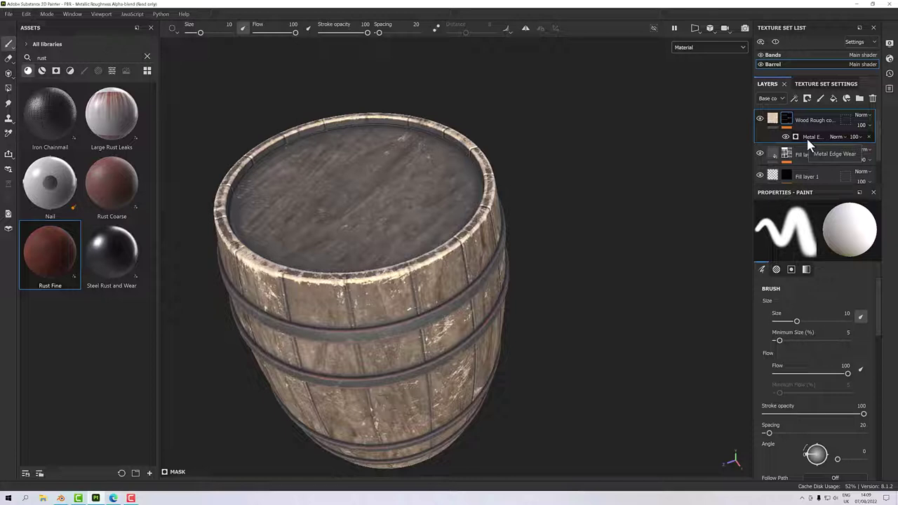
left_click(798, 139)
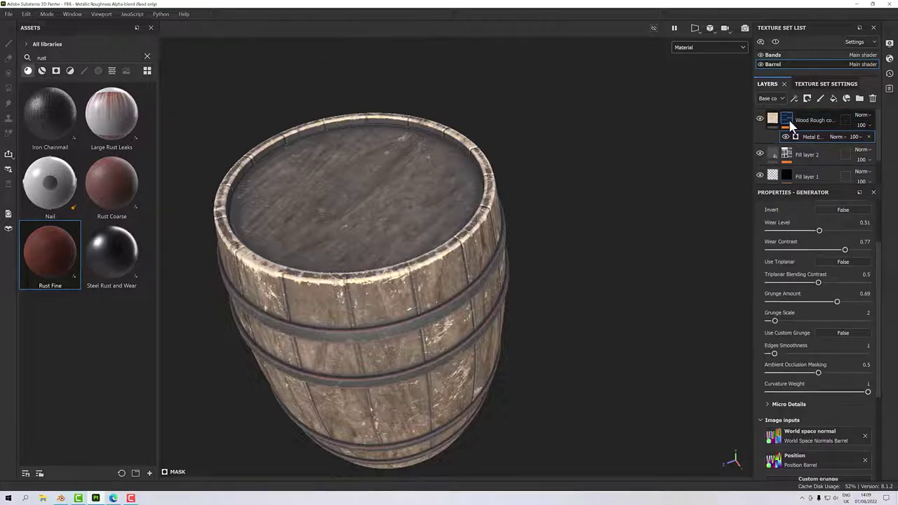
left_click(791, 126)
right_click(791, 125)
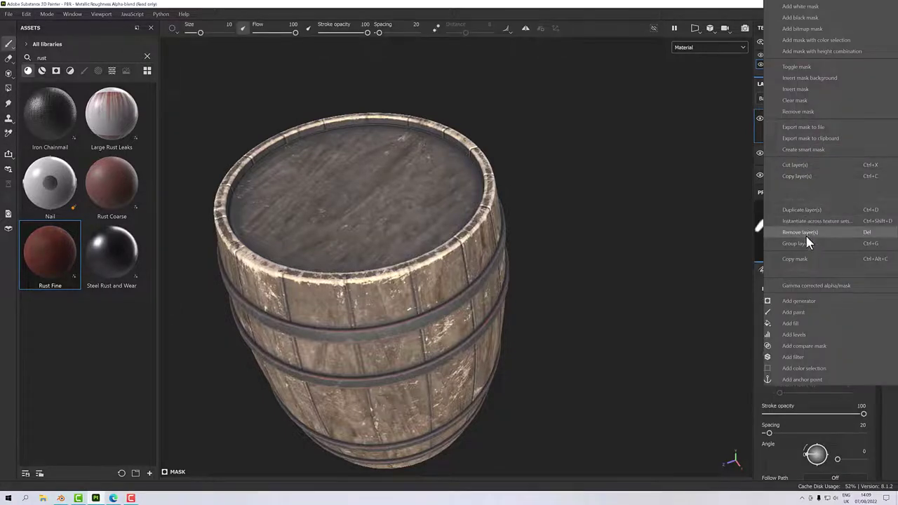
left_click(811, 325)
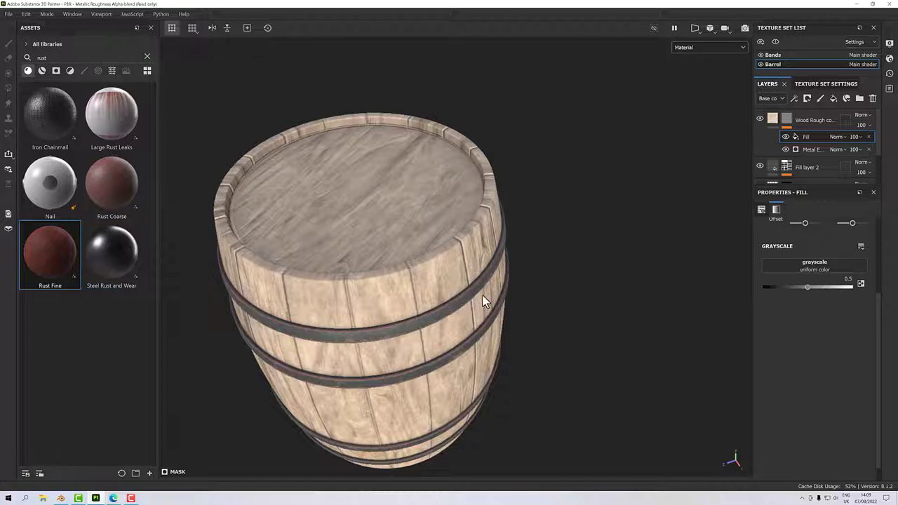
- Show only texture assets and replace the rust search with "grunge"
left_click(111, 70)
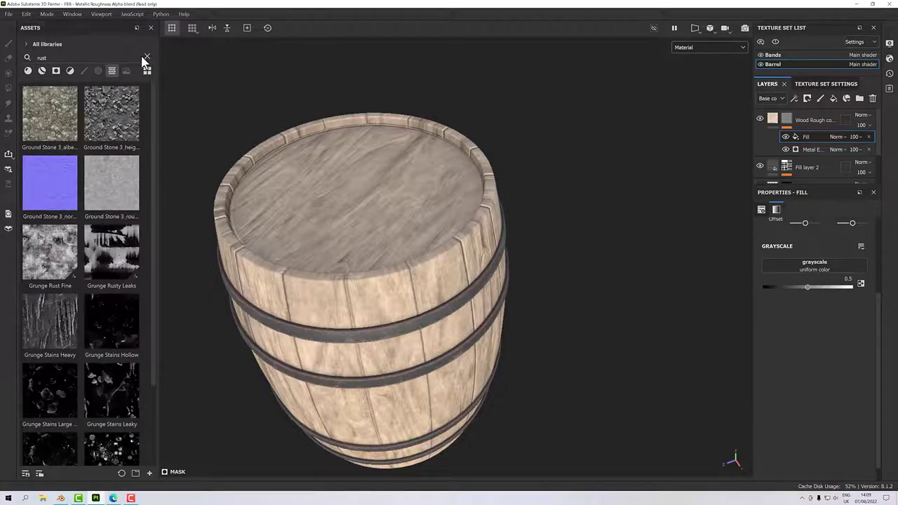
left_click(147, 58)
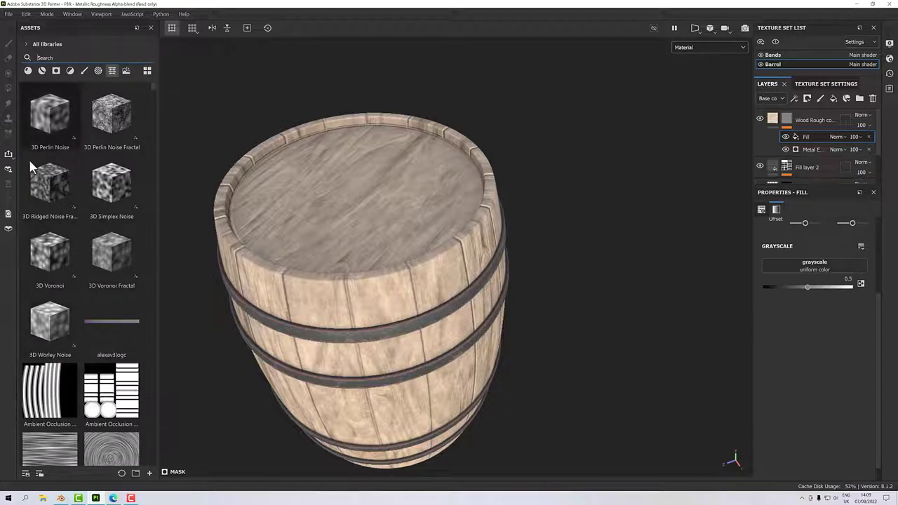
scroll(86, 341, "down", 12)
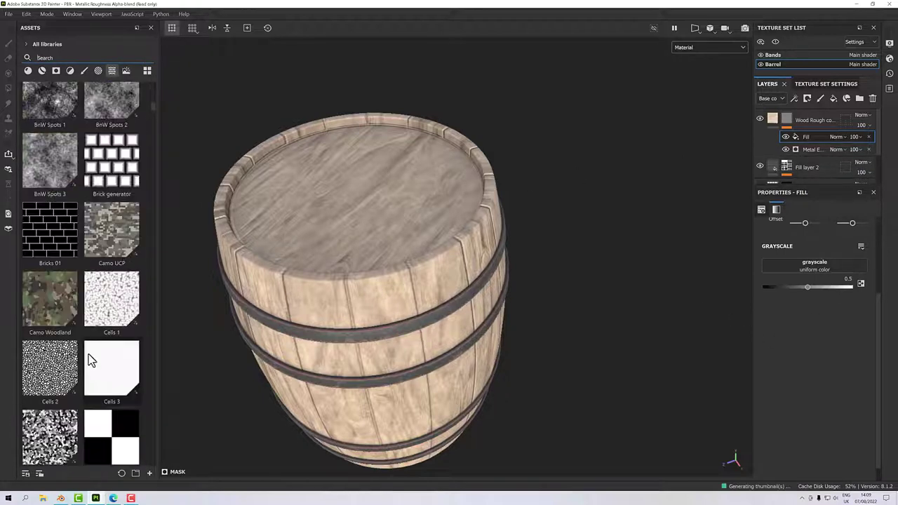
scroll(47, 319, "up", 12)
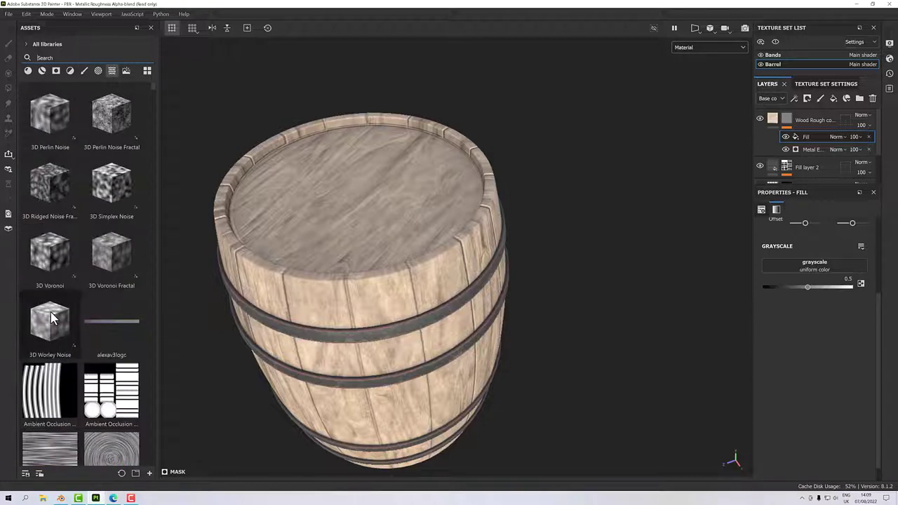
left_click(51, 58)
type("grun")
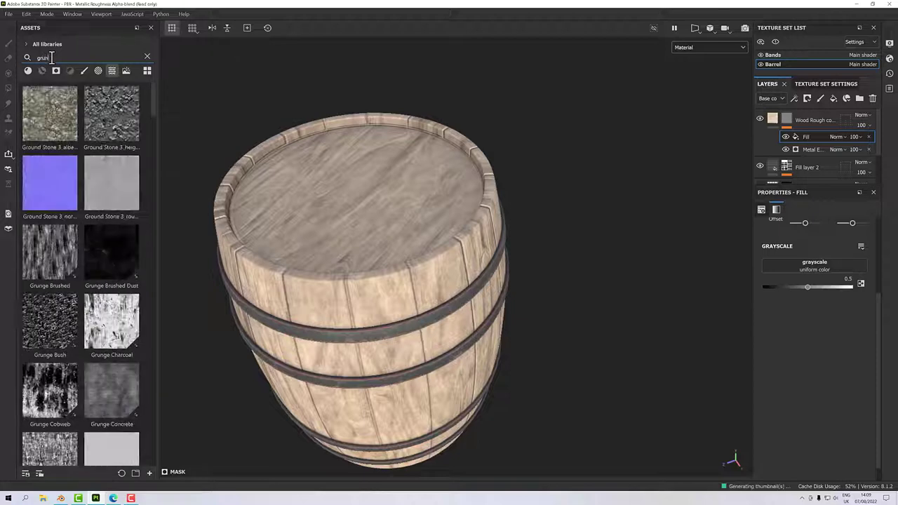
type("ge")
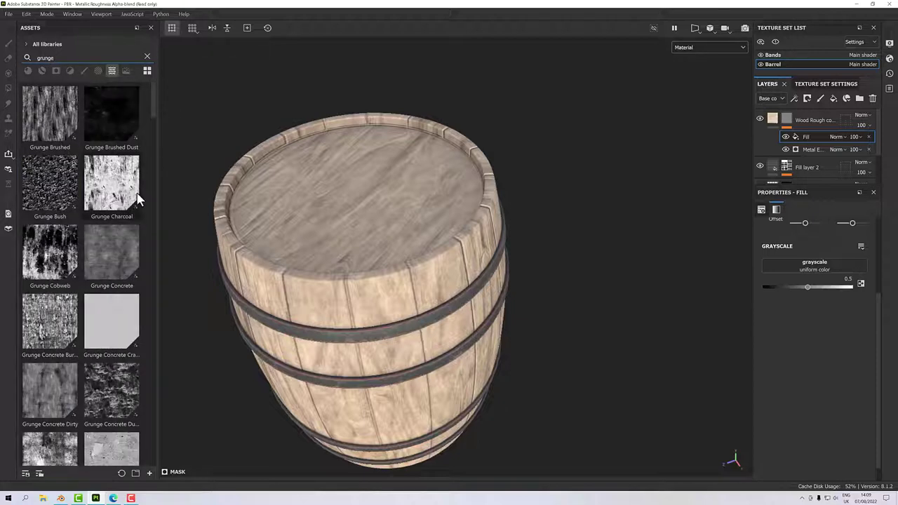
- Browse the grunge textures and assign Grunge Map 004 to the mask fill's grayscale, checking the patches on the barrel
scroll(106, 269, "down", 4)
scroll(100, 359, "down", 4)
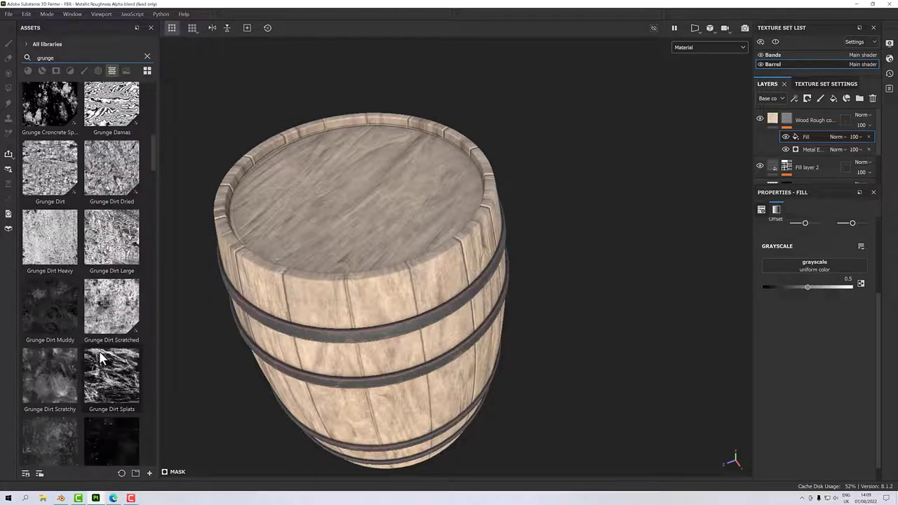
scroll(100, 359, "down", 4)
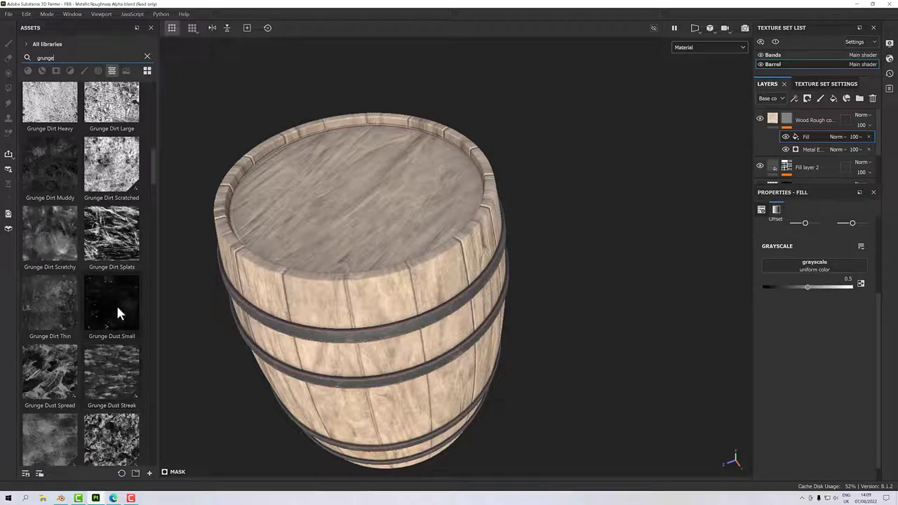
scroll(115, 309, "down", 4)
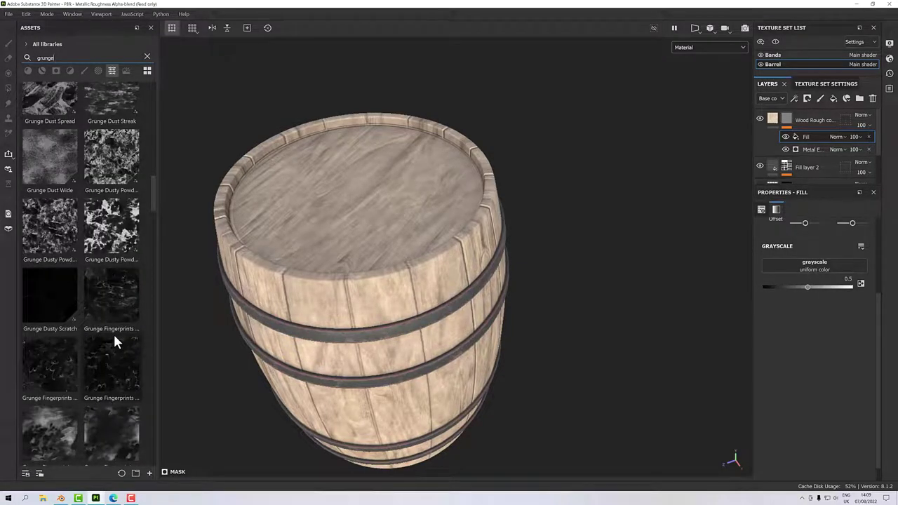
mouse_move(115, 340)
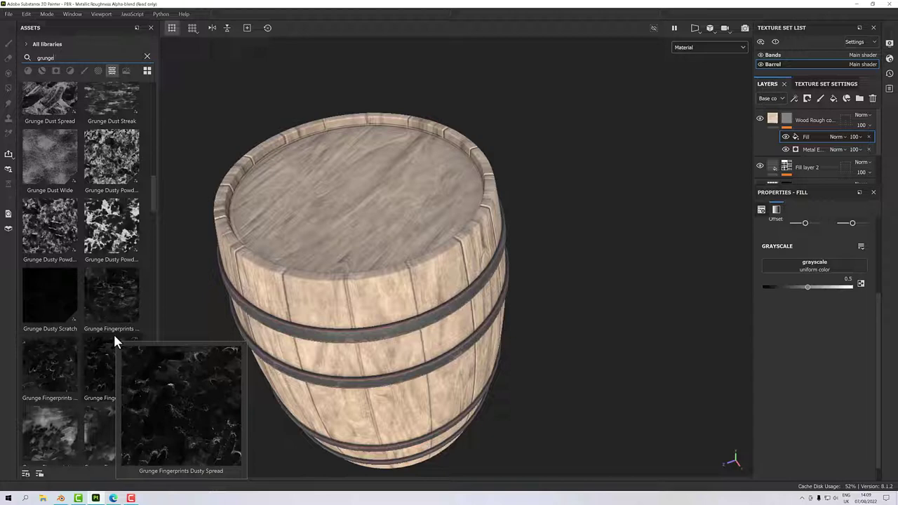
scroll(110, 327, "down", 4)
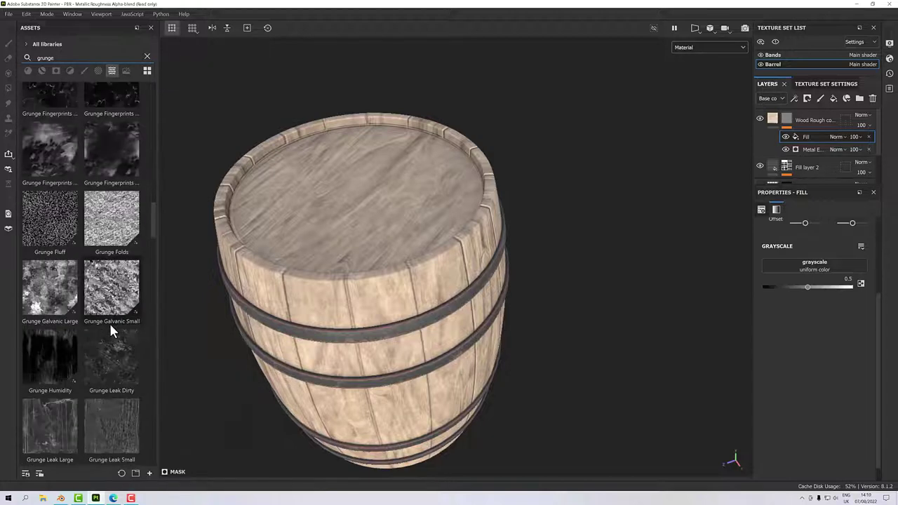
scroll(110, 331, "down", 2)
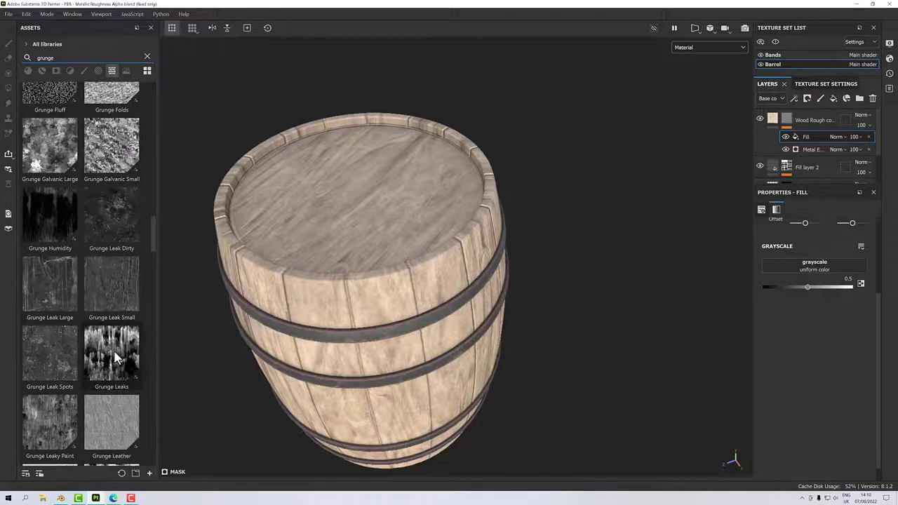
scroll(115, 351, "down", 2)
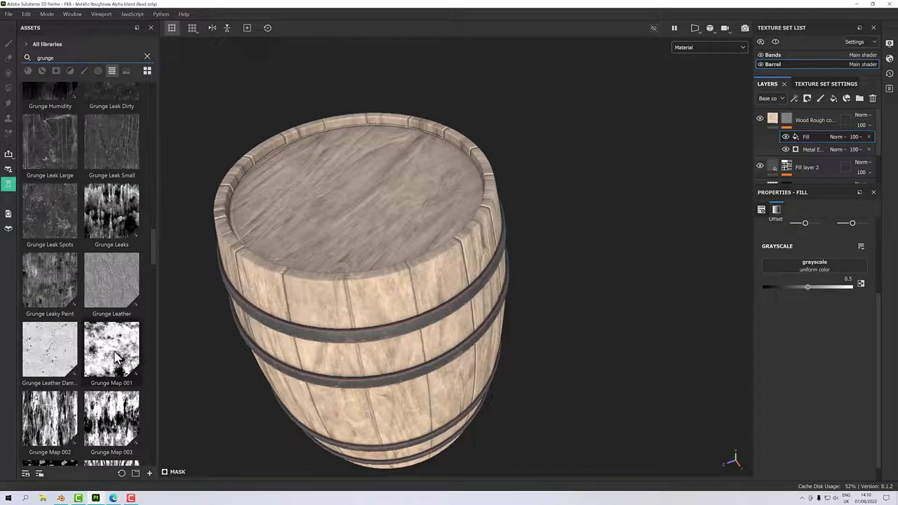
scroll(115, 356, "down", 3)
scroll(120, 394, "down", 3)
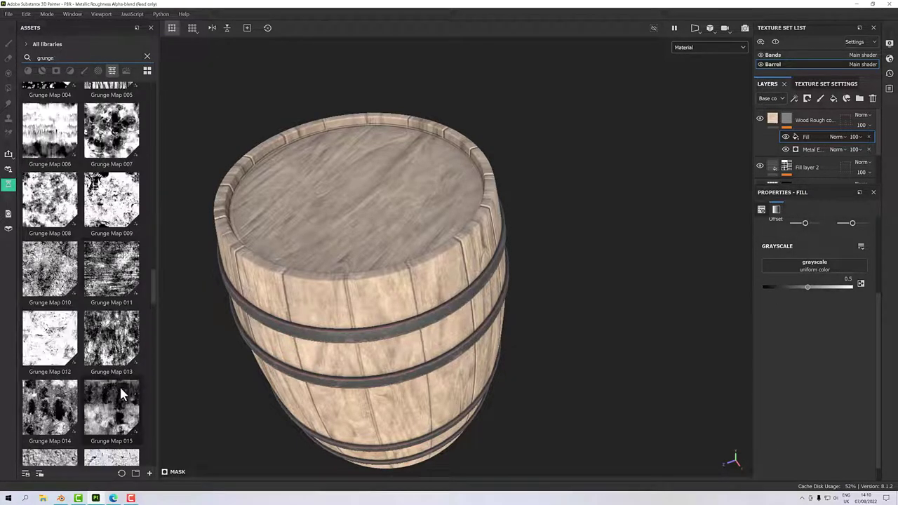
scroll(99, 424, "down", 1)
scroll(98, 375, "up", 3)
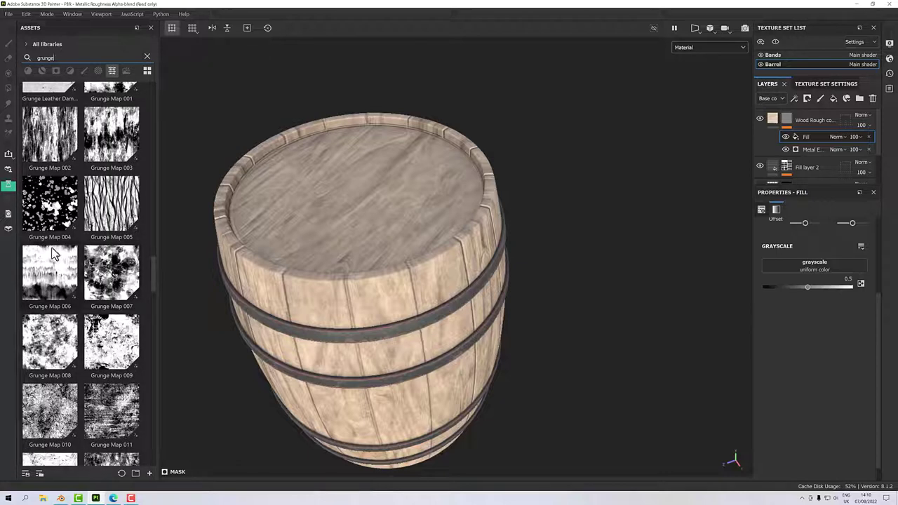
left_click_drag(53, 219, 816, 265)
left_click_drag(421, 297, 288, 257, "alt")
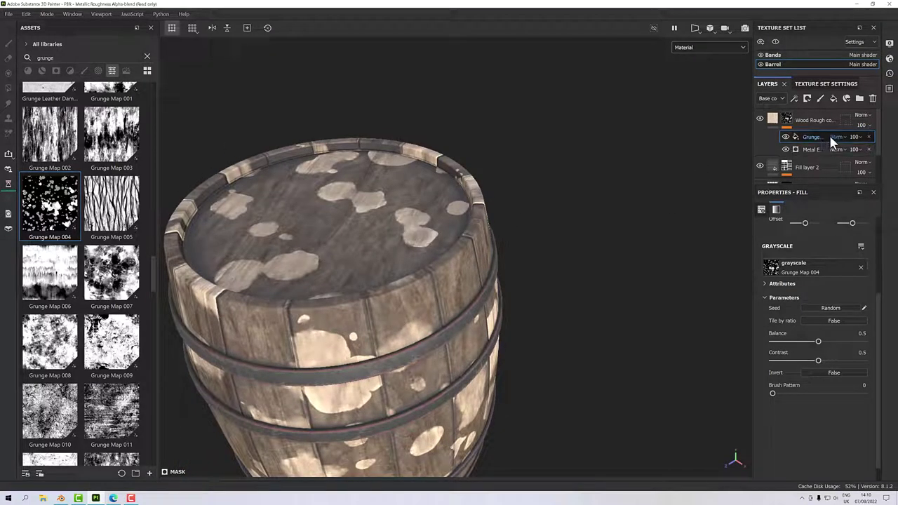
- Save the project and try the Multiply blend mode on the mask's Grunge Map 004 fill
key("ctrl+s")
left_click(836, 138)
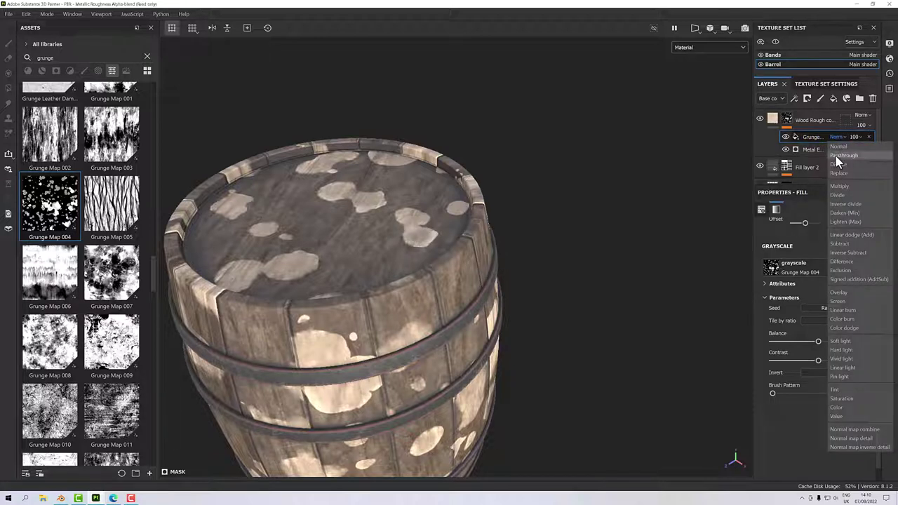
left_click(839, 188)
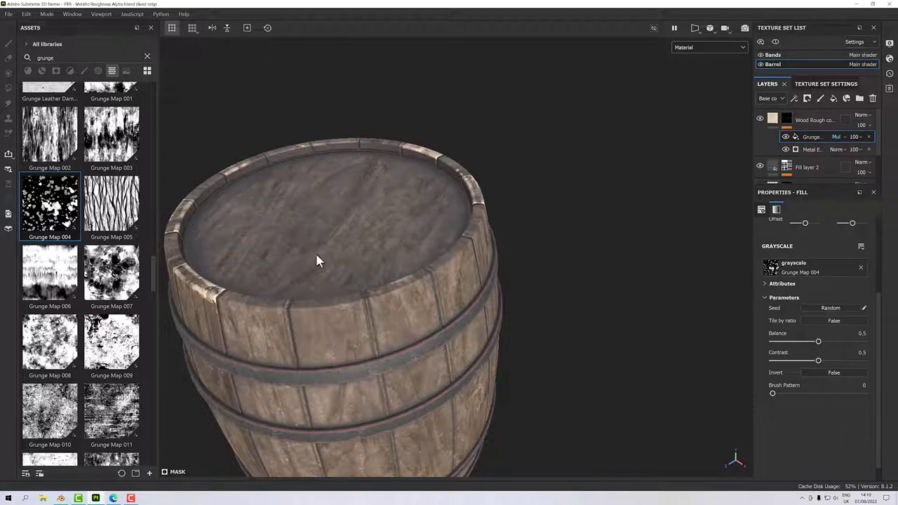
left_click_drag(315, 251, 292, 295, "alt")
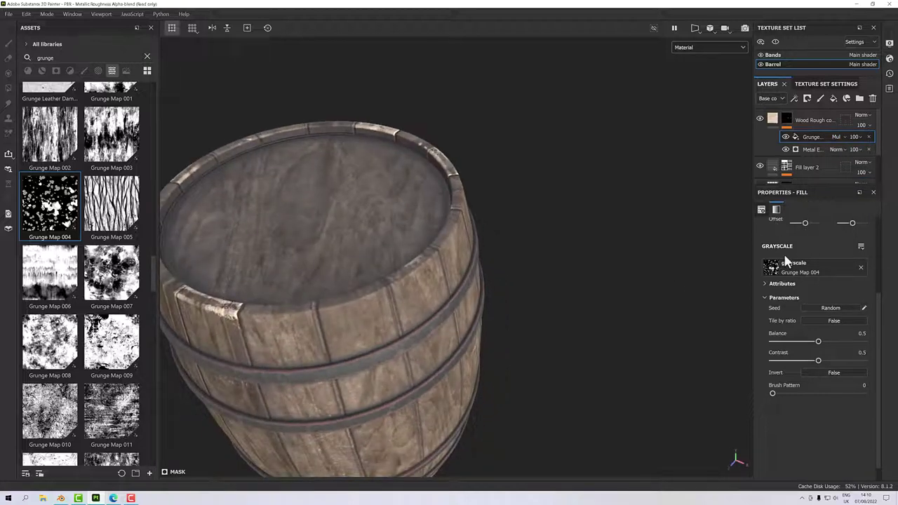
- Set the mask's Grunge Map 004 fill to Linear dodge (Add) blending and check the barrel's top and sides
left_click(833, 136)
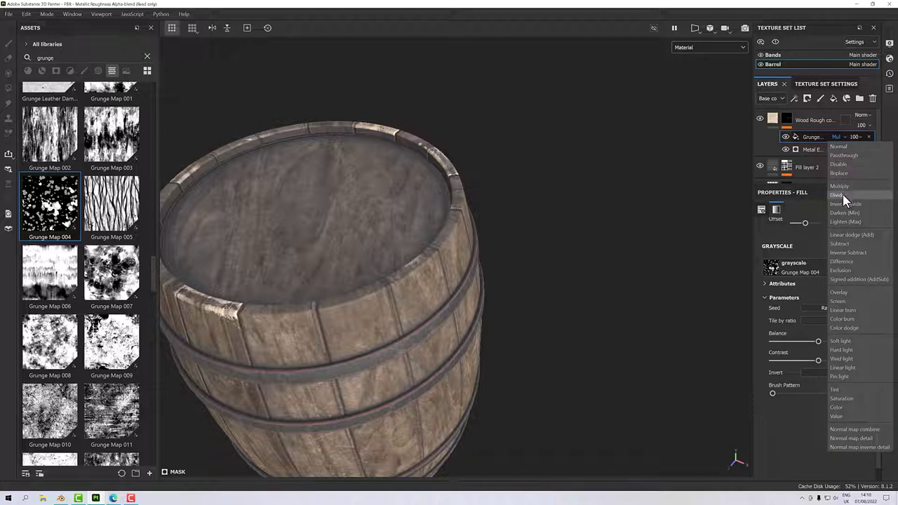
left_click(846, 237)
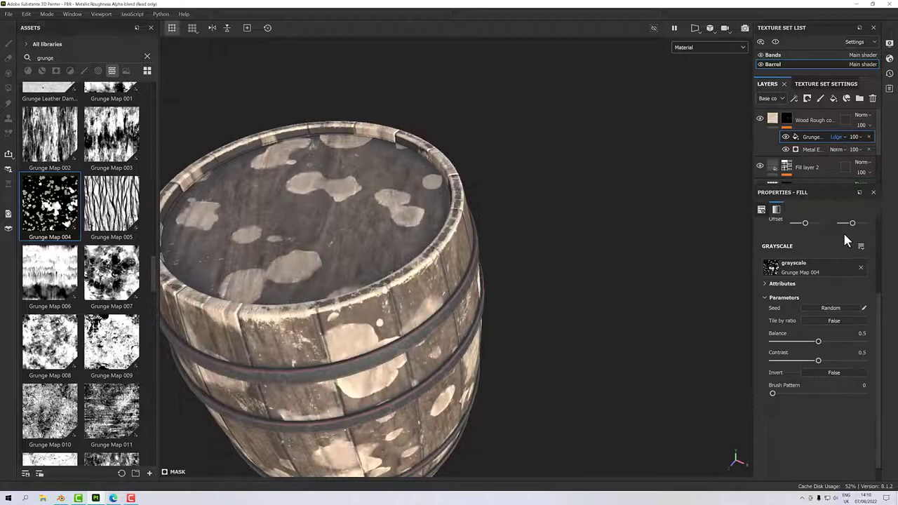
mouse_move(583, 297)
left_mouse_down("alt")
mouse_move(522, 265)
mouse_move(482, 280)
mouse_move(651, 314)
mouse_move(667, 371)
left_mouse_up("alt")
scroll(482, 281, "down", 5)
scroll(421, 377, "up", 8)
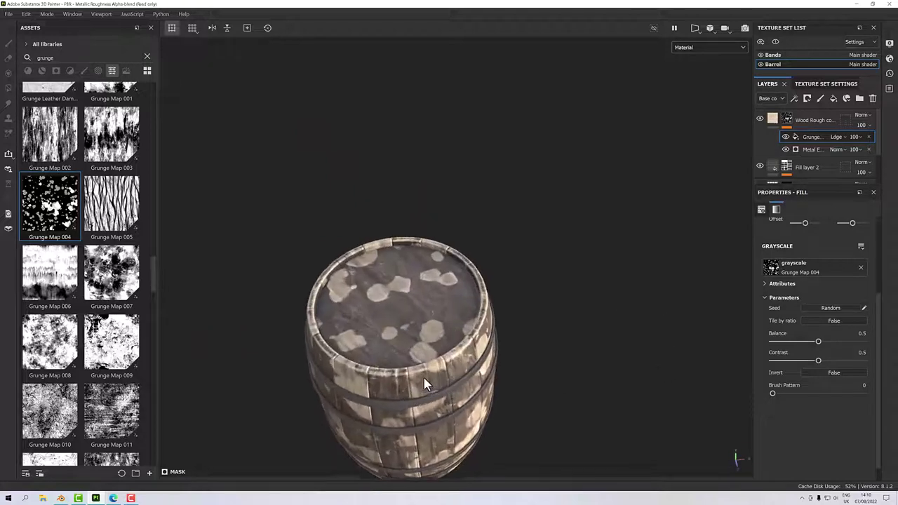
left_click_drag(469, 329, 435, 211, "alt")
scroll(333, 353, "up", 3)
scroll(344, 327, "down", 4)
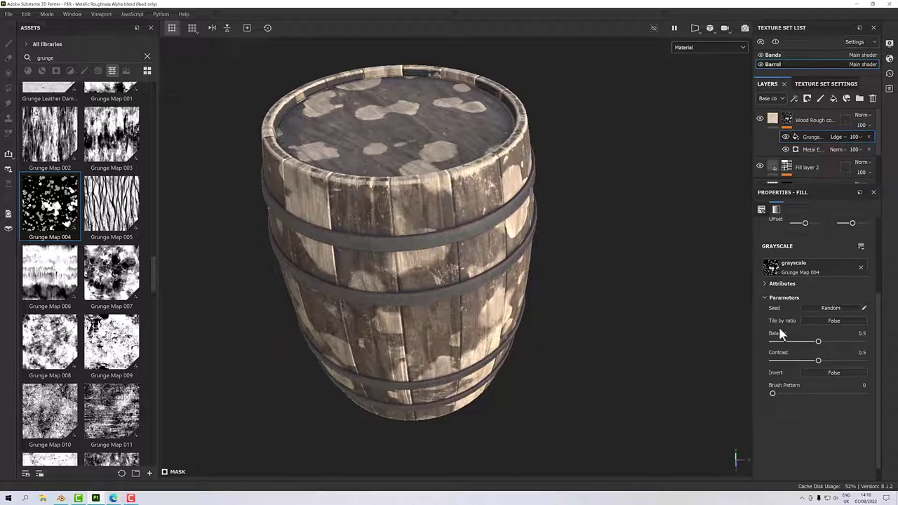
- Set the Grunge Map 004 fill's balance to 0.29 and contrast to 0.61, with Invert at False
left_click(808, 373)
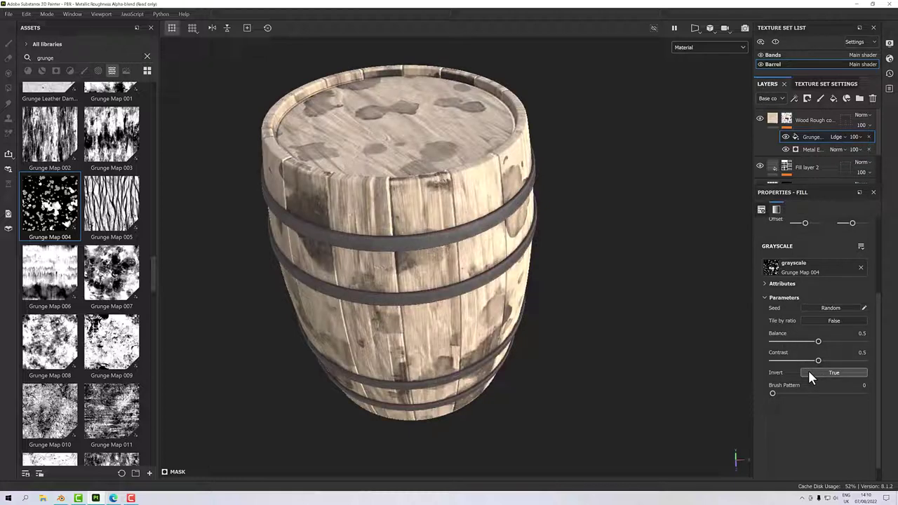
left_click(808, 371)
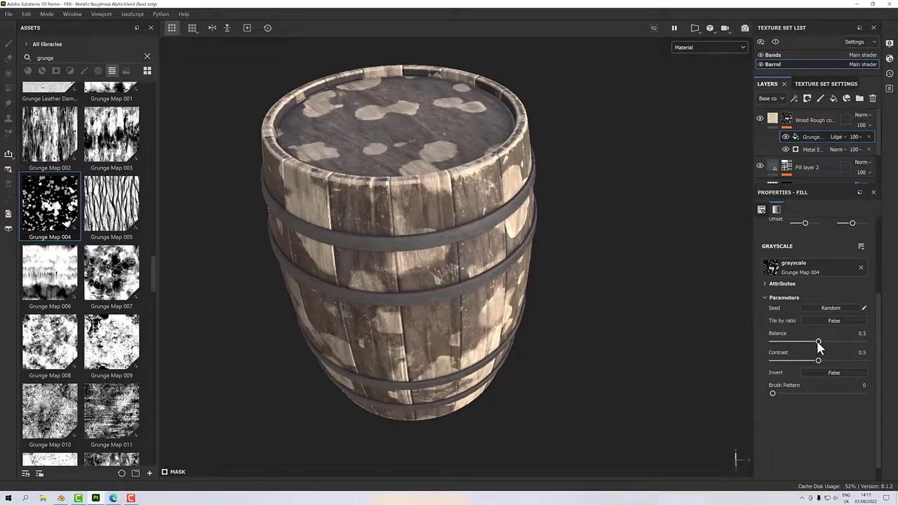
left_click_drag(817, 341, 798, 346)
mouse_move(464, 252)
left_mouse_down("alt")
mouse_move(460, 232)
mouse_move(451, 248)
left_mouse_up("alt")
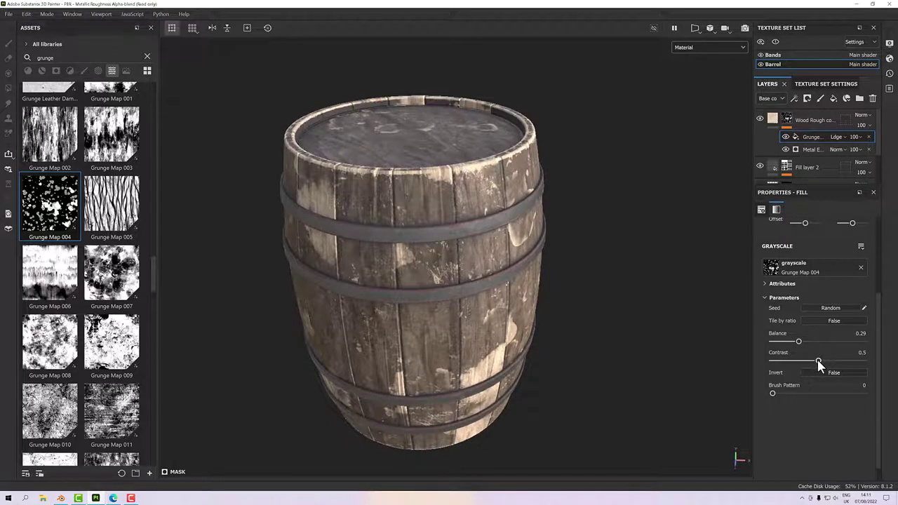
left_click_drag(801, 358, 828, 364)
left_click_drag(542, 326, 631, 280, "alt")
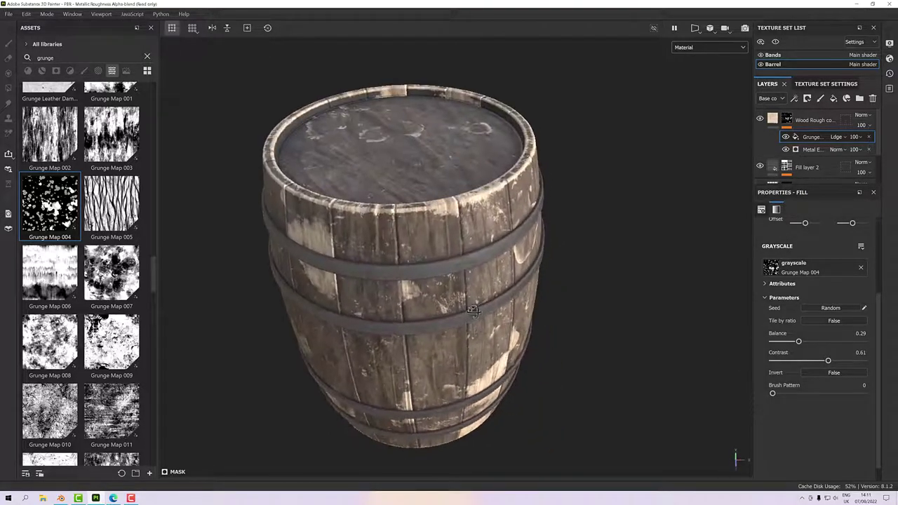
- Inspect the light worn patches all around the barrel, near and far, looking for visible seams
scroll(685, 257, "up", 3)
left_click_drag(686, 257, 442, 253, "alt")
scroll(442, 252, "down", 3)
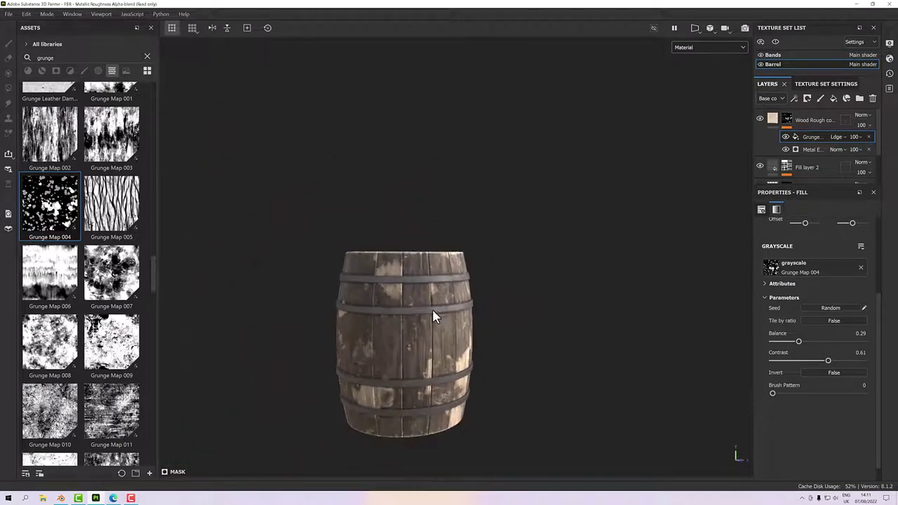
left_click_drag(433, 315, 249, 306, "alt")
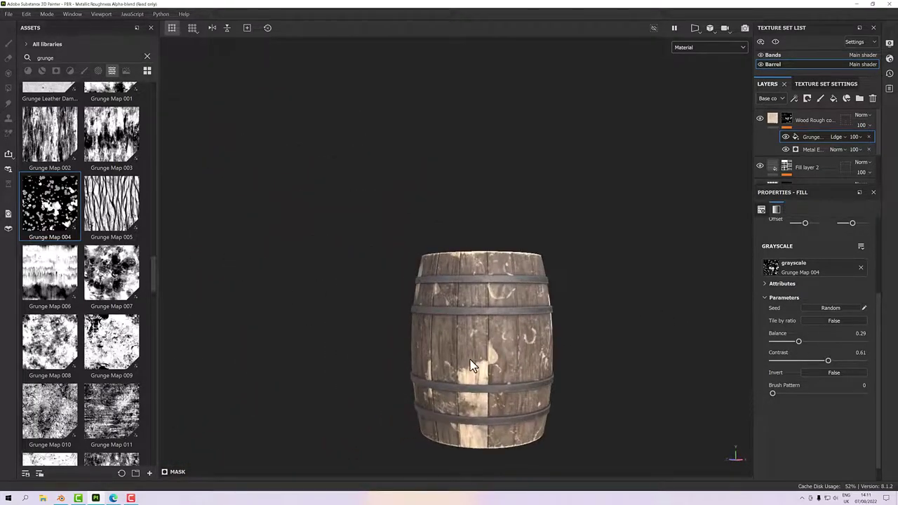
left_click_drag(515, 364, 667, 376, "alt")
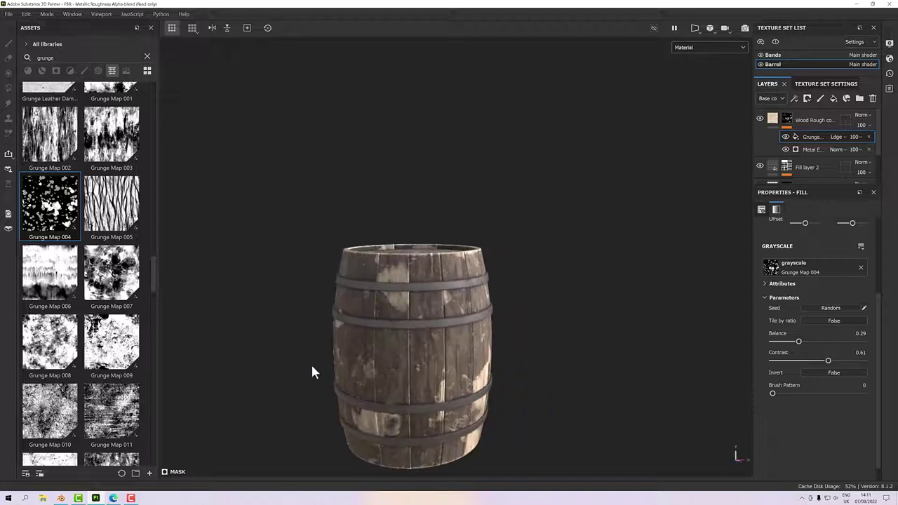
left_click_drag(310, 371, 533, 347, "alt")
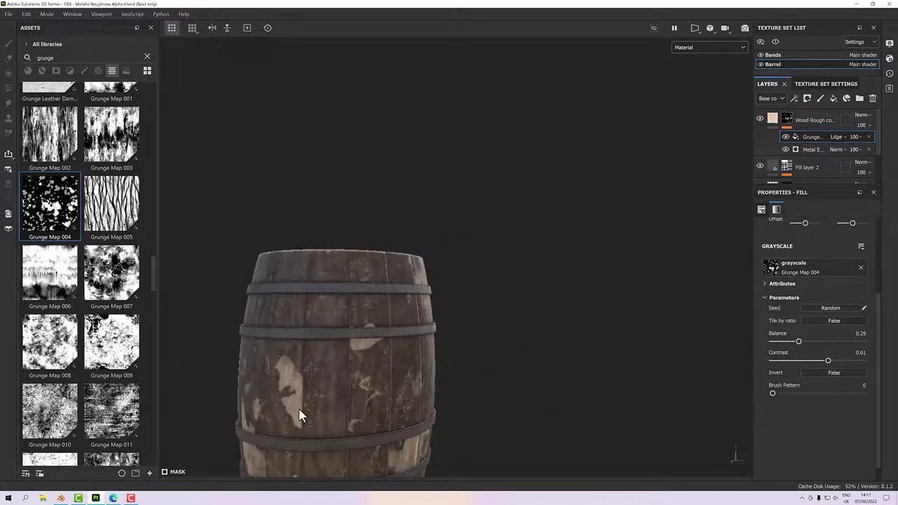
scroll(311, 402, "down", 2)
left_click_drag(311, 403, 484, 351, "alt")
scroll(357, 349, "up", 2)
scroll(357, 349, "up", 3)
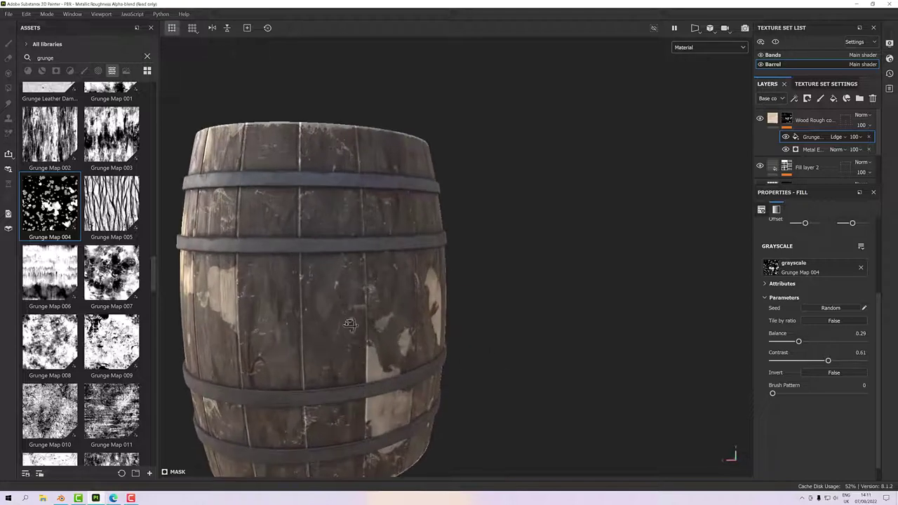
left_click_drag(357, 349, 485, 331, "alt")
scroll(311, 339, "down", 2)
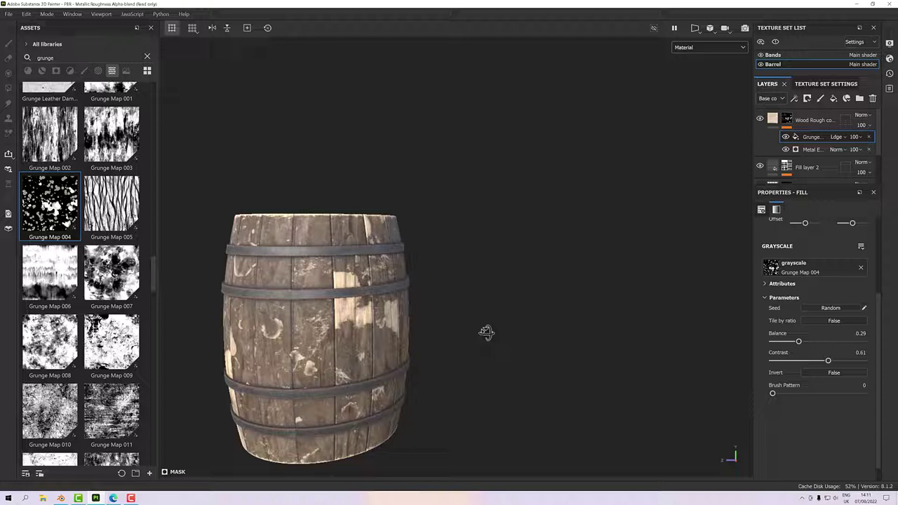
- Try Tri-planar projection on the mask's Grunge Map 004 fill
scroll(806, 276, "up", 3)
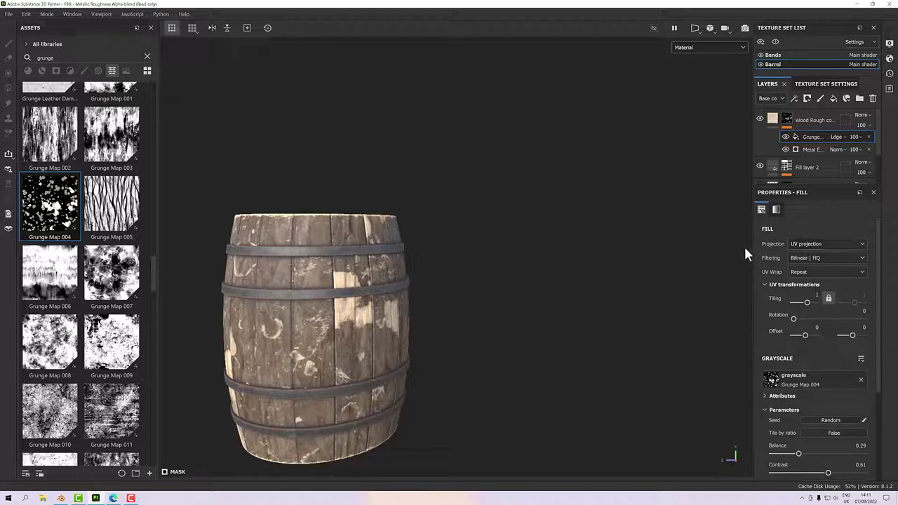
left_click(808, 248)
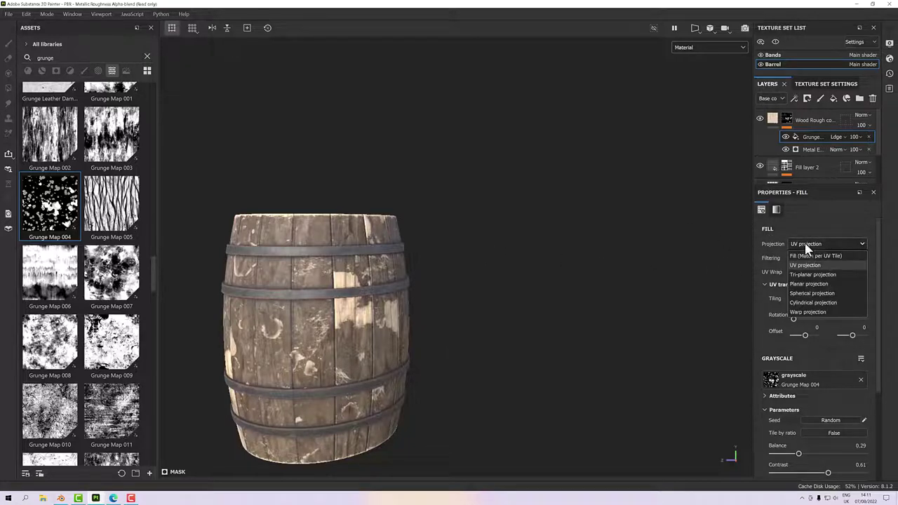
left_click(805, 274)
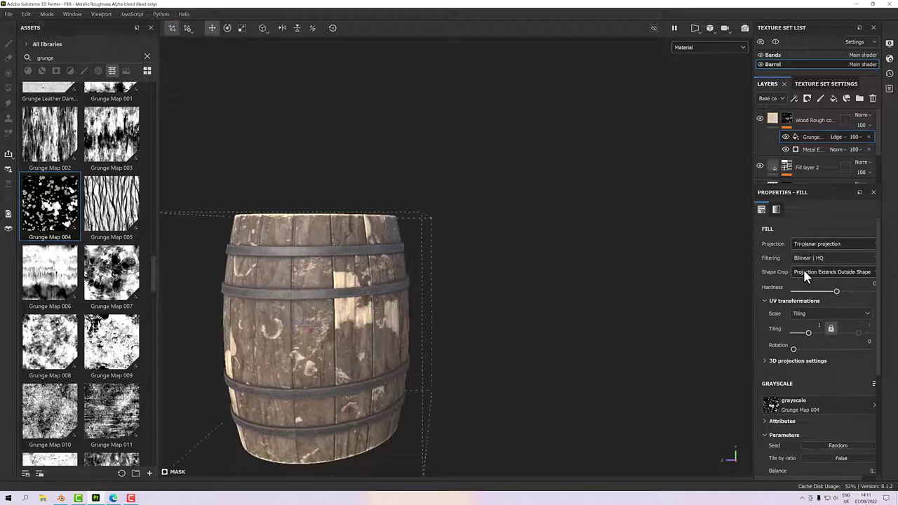
left_click_drag(481, 315, 596, 310, "alt")
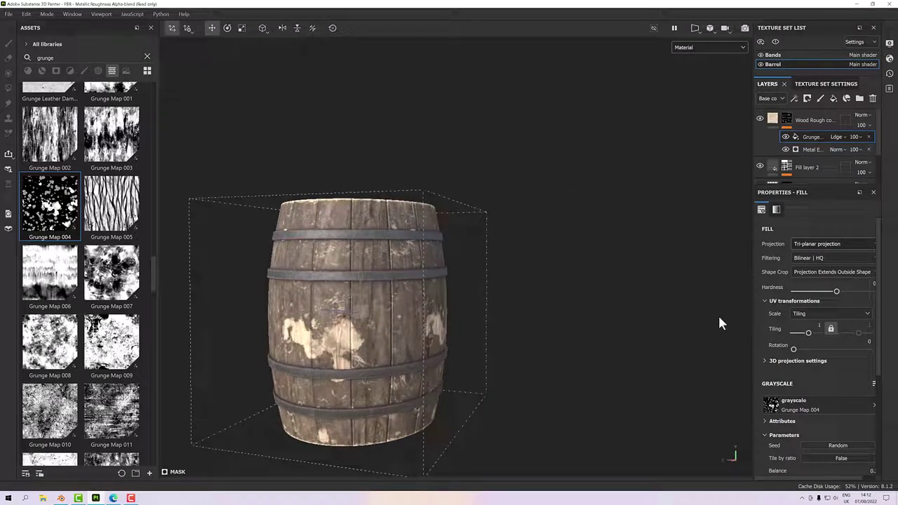
- Set the mask's Grunge Map 004 fill projection to Fill (Match per UV Tile)
left_click(808, 246)
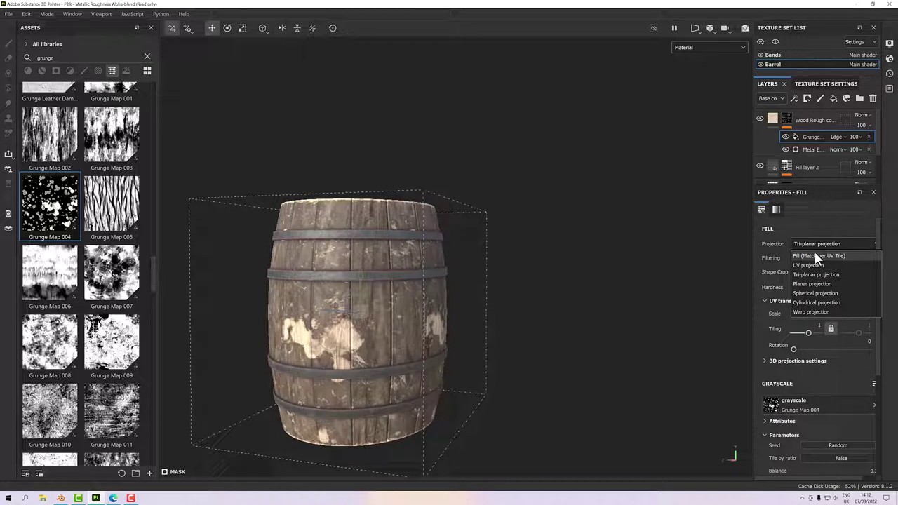
left_click(816, 256)
left_click_drag(453, 271, 507, 293, "alt")
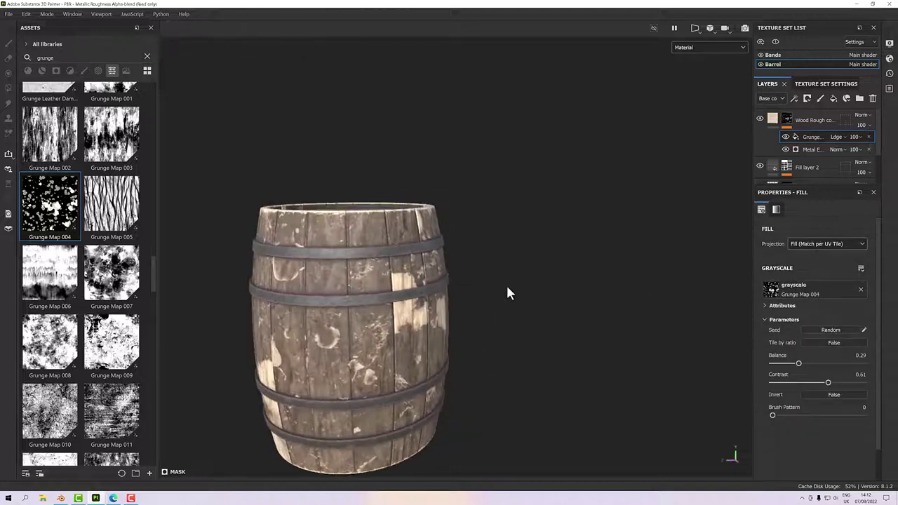
- Examine the grunge-broken wear around the whole barrel, both close up and from a distance
left_click_drag(397, 301, 443, 267, "alt")
right_click_drag(248, 361, 326, 324, "alt")
left_click_drag(326, 324, 590, 286, "alt")
left_click_drag(442, 336, 587, 324, "alt")
scroll(421, 352, "up", 5)
scroll(407, 322, "down", 5)
scroll(349, 334, "up", 5)
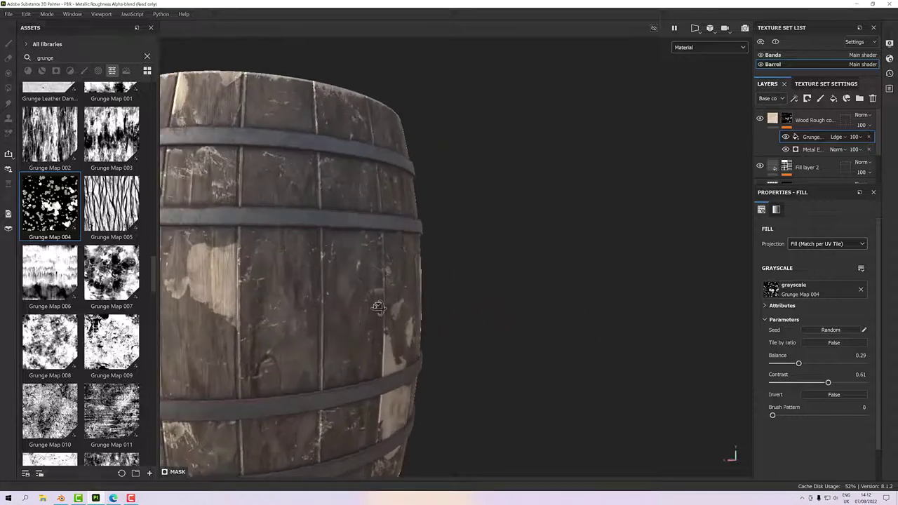
scroll(350, 322, "down", 4)
left_click_drag(361, 313, 361, 337, "alt")
middle_click_drag(361, 337, 458, 329, "alt")
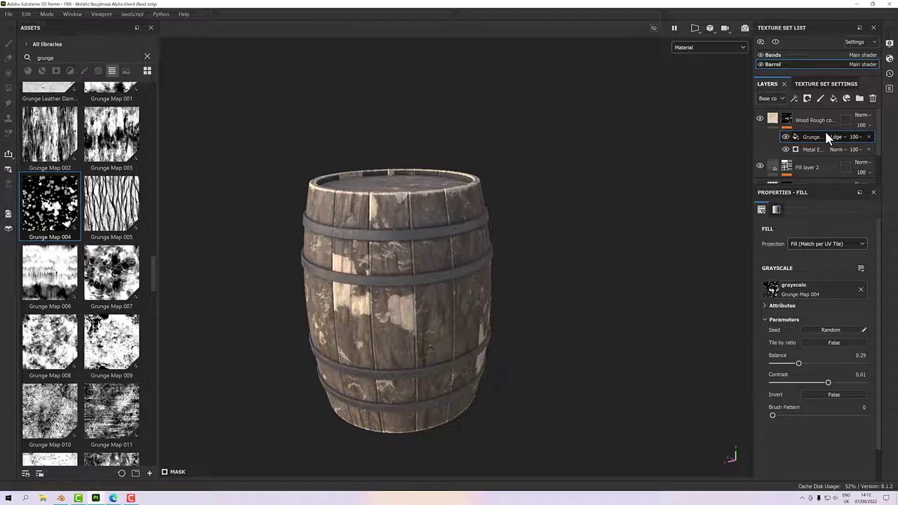
left_click_drag(407, 311, 494, 265, "alt")
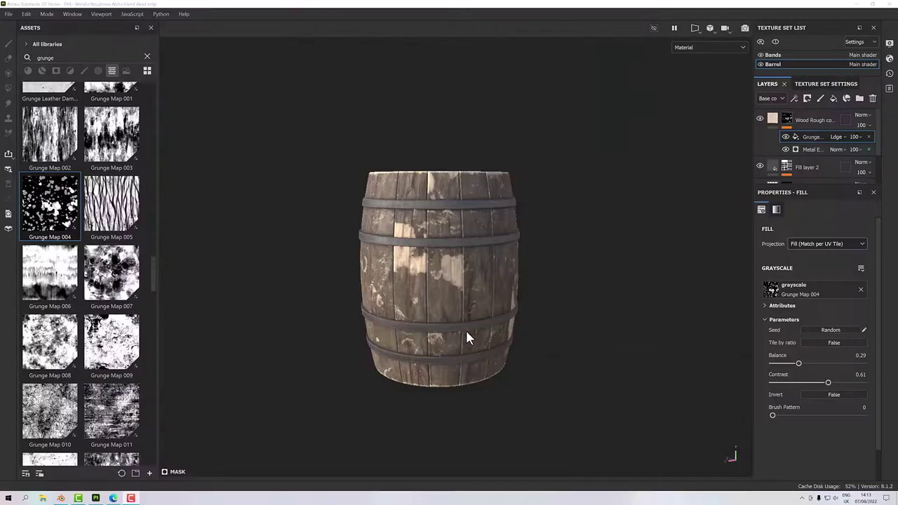
left_click_drag(465, 328, 562, 296, "alt")
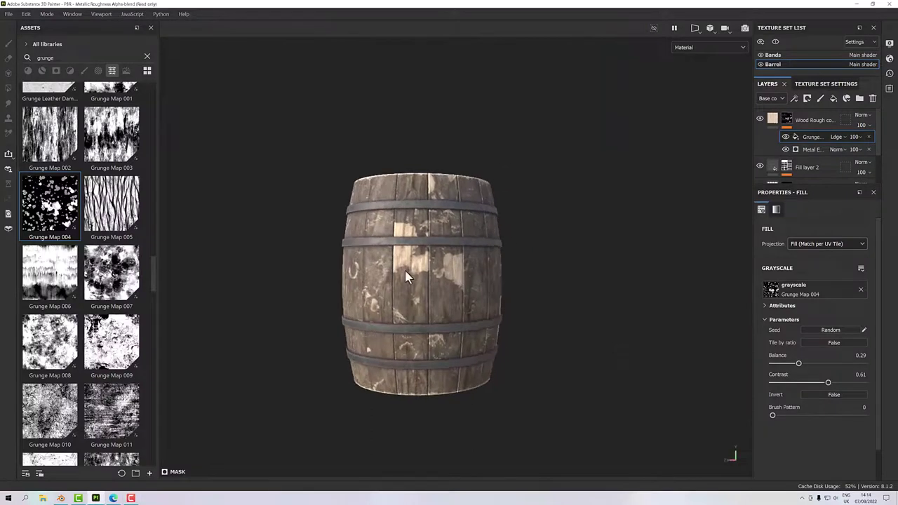
- Duplicate the base Wood Rough layer and move the copy to the top of the Barrel layer stack
left_click(817, 116)
scroll(817, 148, "down", 2)
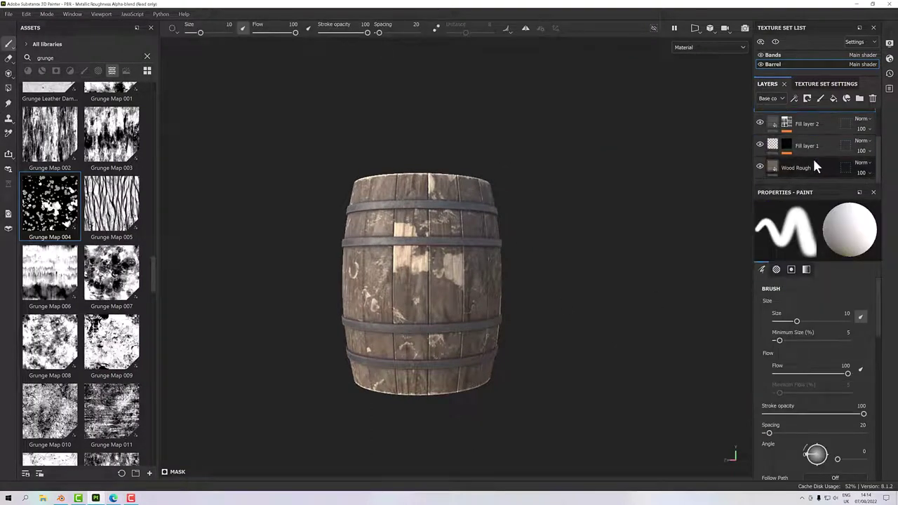
right_click(810, 166)
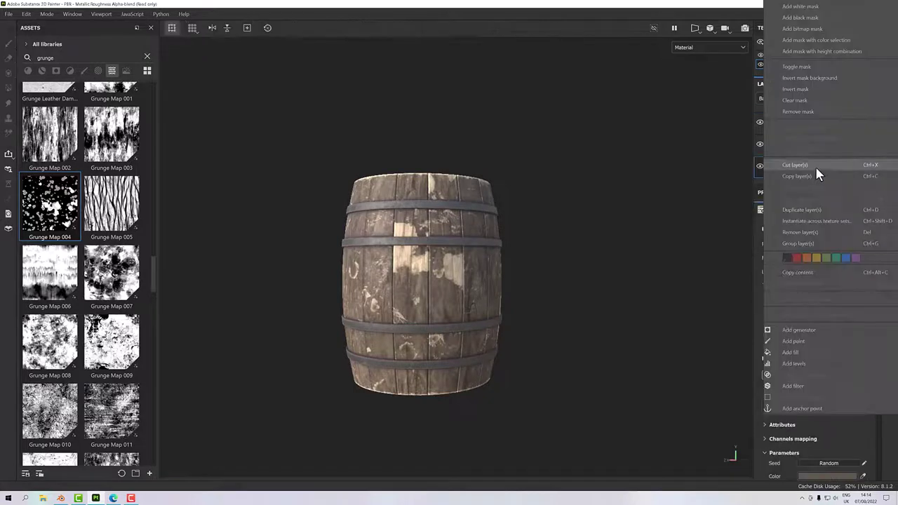
left_click(816, 213)
left_click_drag(807, 168, 817, 125)
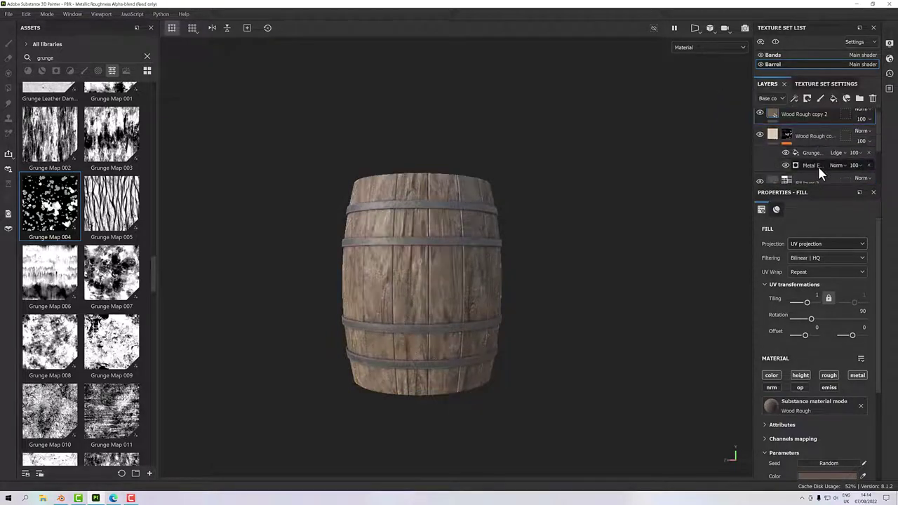
- Add a black mask to the topmost Wood Rough copy
left_click(773, 141)
right_click(793, 120)
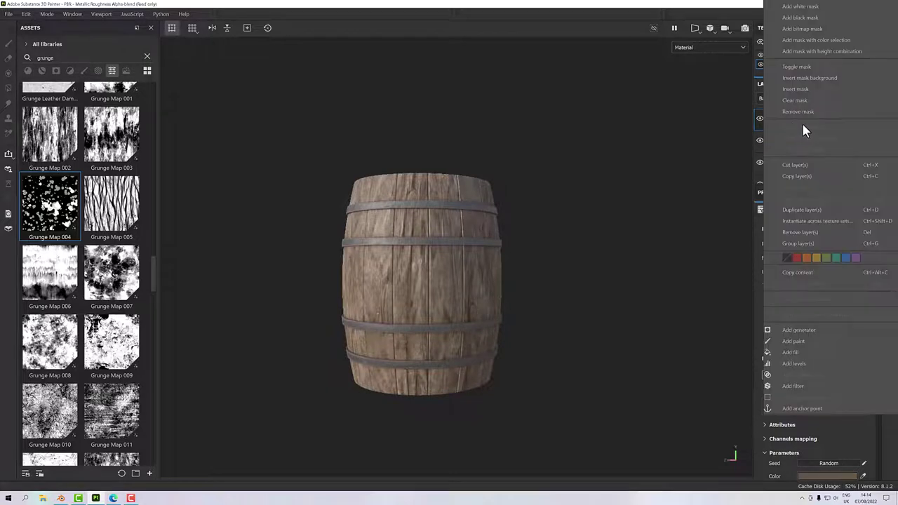
left_click(807, 17)
key("1")
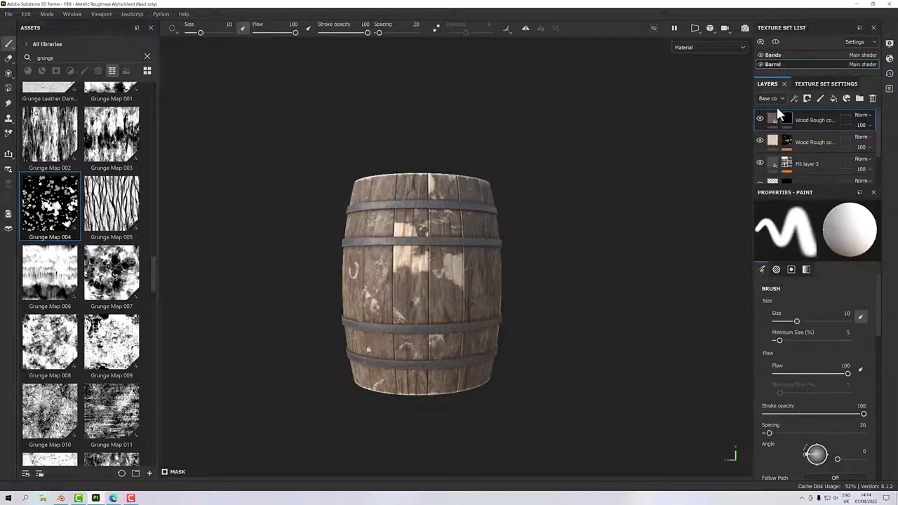
- Add a Position generator to the black mask of the topmost Wood Rough copy
right_click(787, 120)
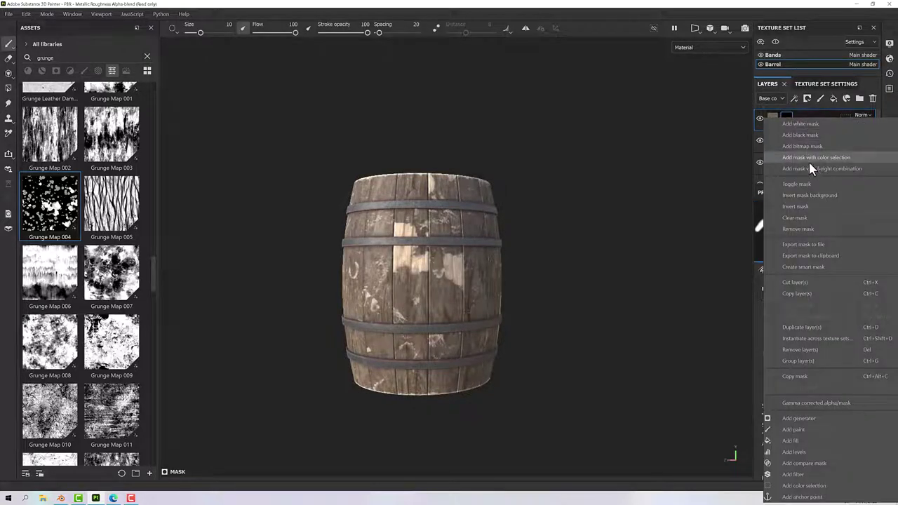
left_click(798, 418)
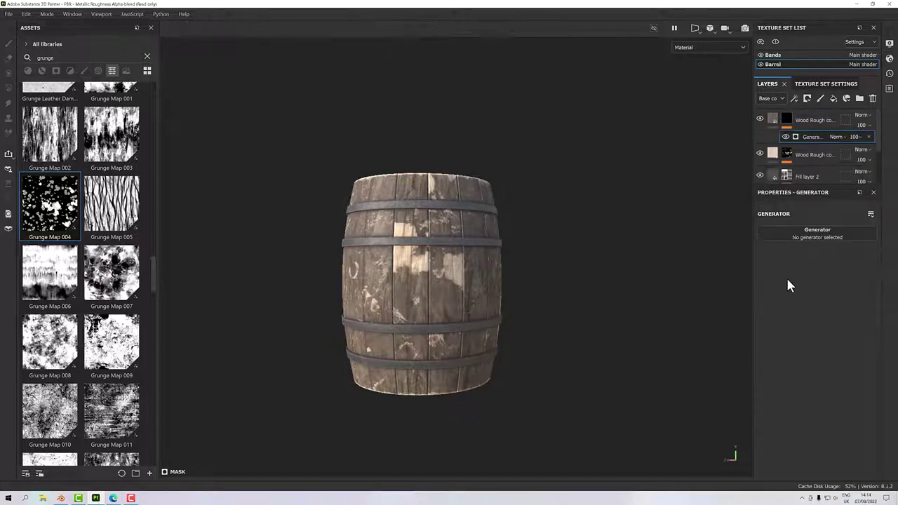
left_click(813, 239)
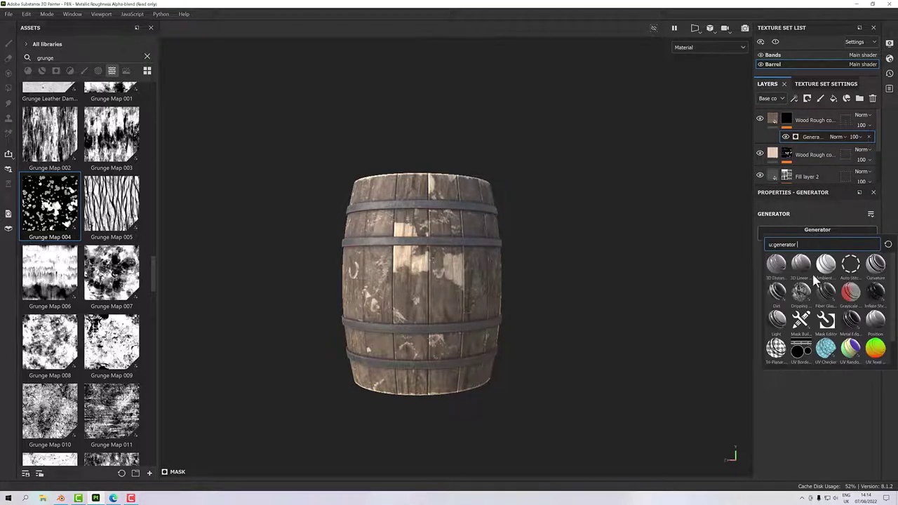
mouse_move(824, 341)
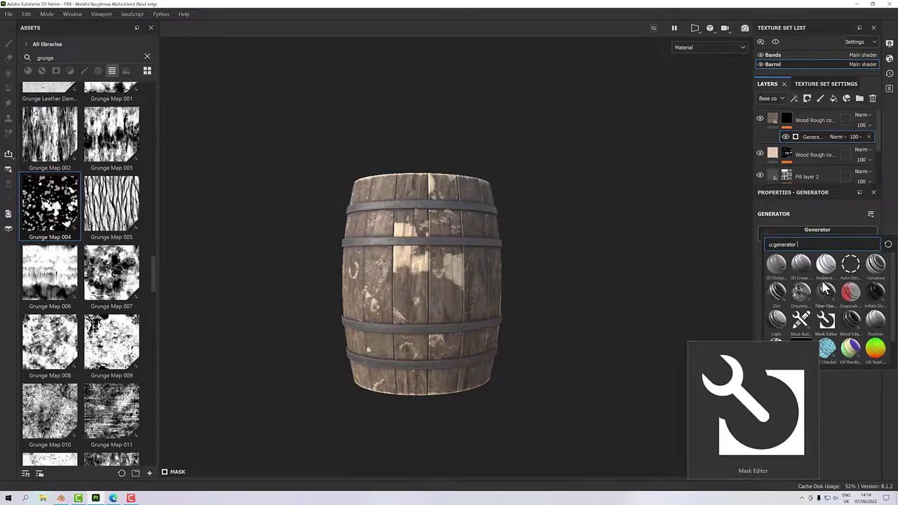
mouse_move(797, 265)
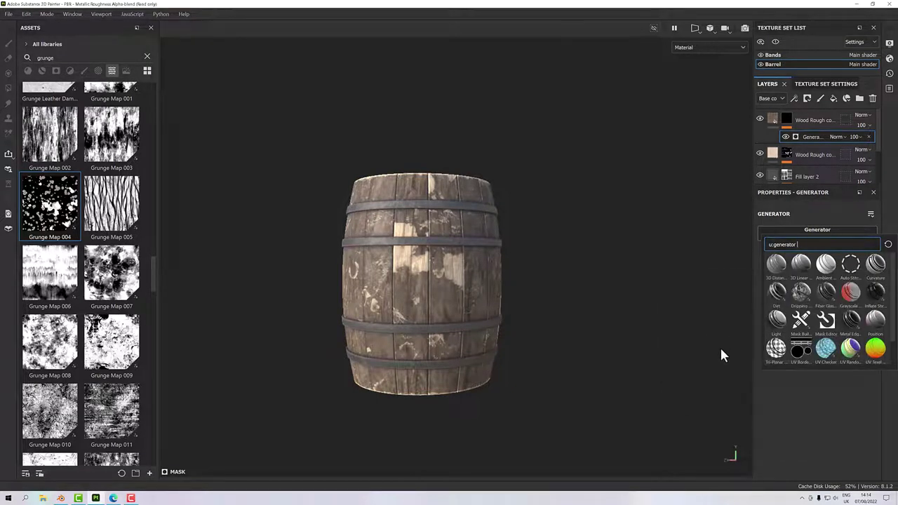
left_click(874, 321)
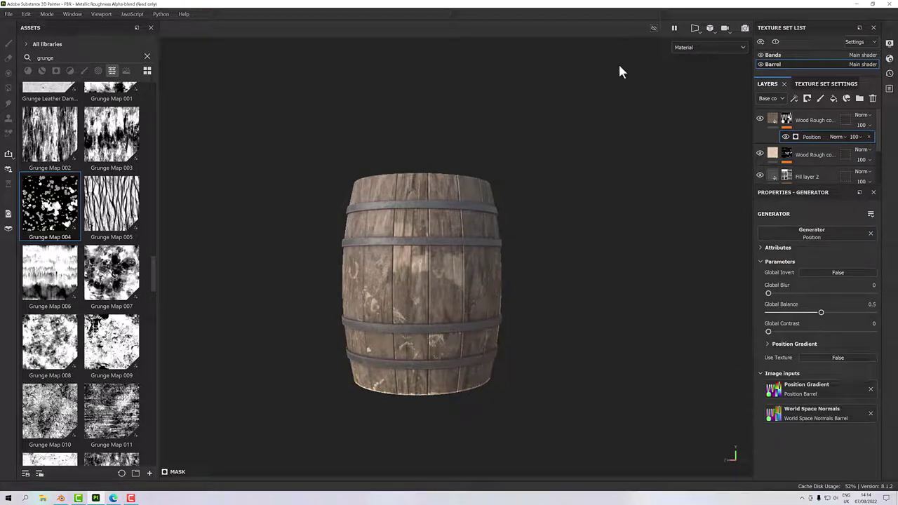
- Display only the mask in the viewport and examine the position gradient around the barrel
left_click(679, 49)
scroll(699, 122, "down", 2)
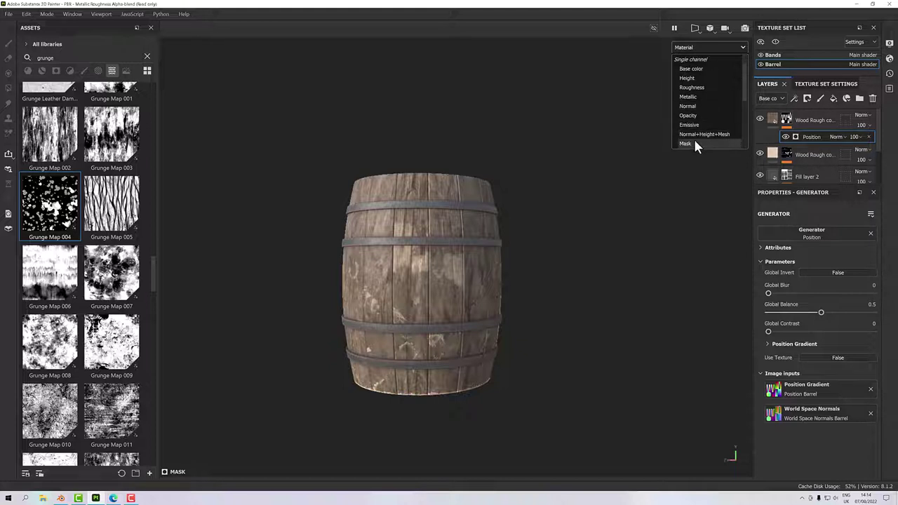
left_click(695, 145)
left_click_drag(548, 266, 402, 181, "alt")
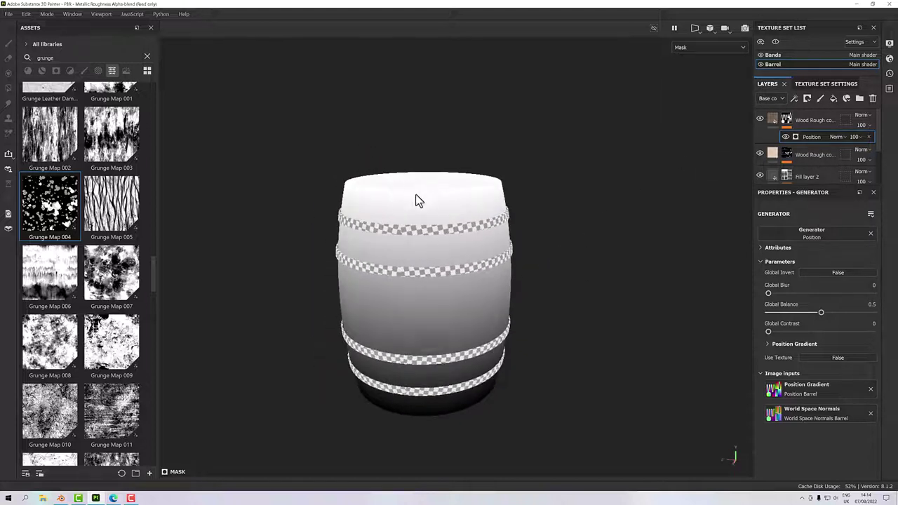
left_click_drag(430, 232, 446, 204, "alt")
scroll(418, 218, "up", 3)
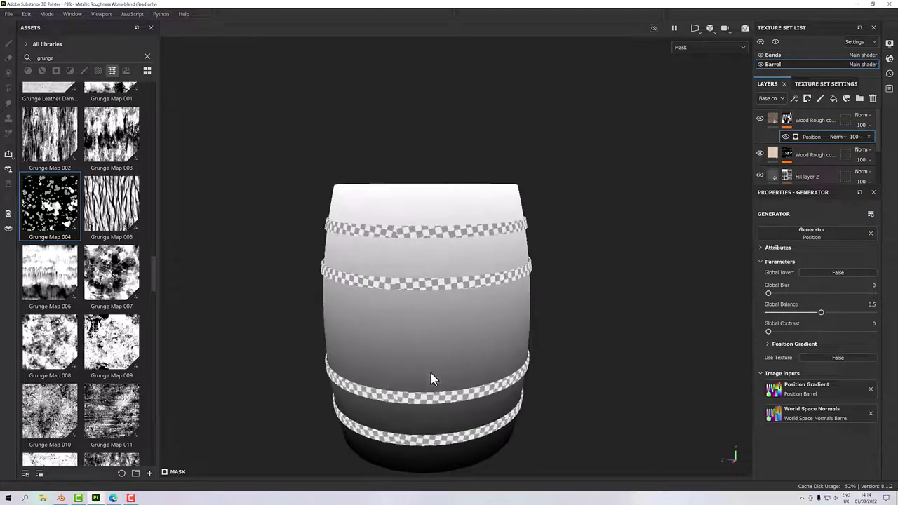
left_click_drag(518, 392, 593, 202, "alt")
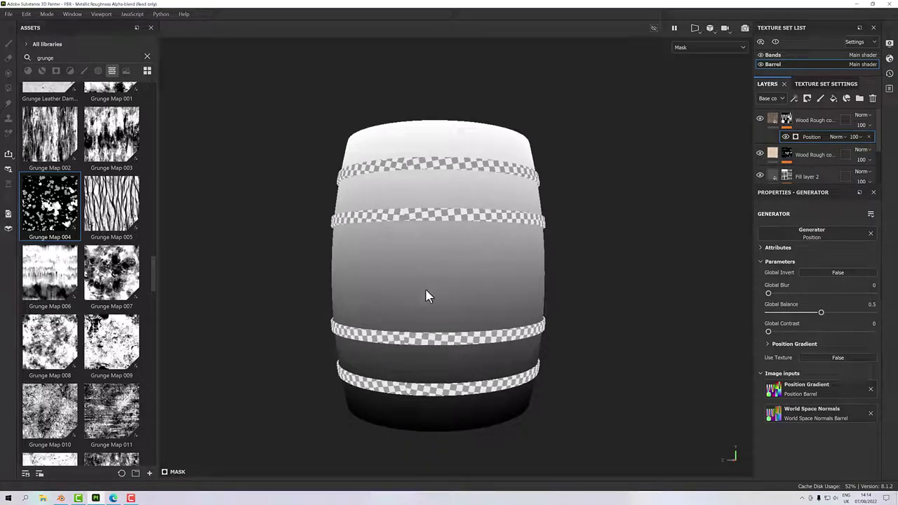
- Invert the Position generator globally and set its global blur to 2.13, balance to 0.38 and contrast to 0.29
left_click(826, 272)
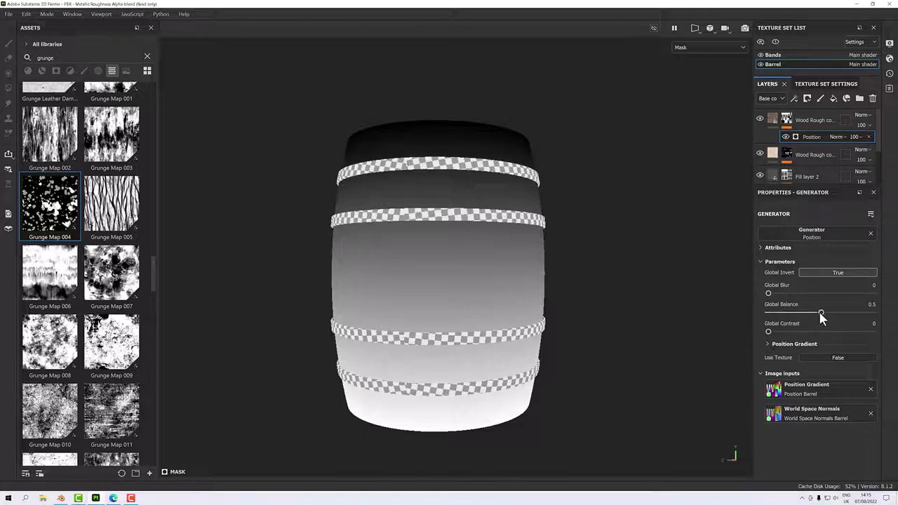
left_click_drag(821, 315, 807, 315)
left_click_drag(769, 293, 782, 293)
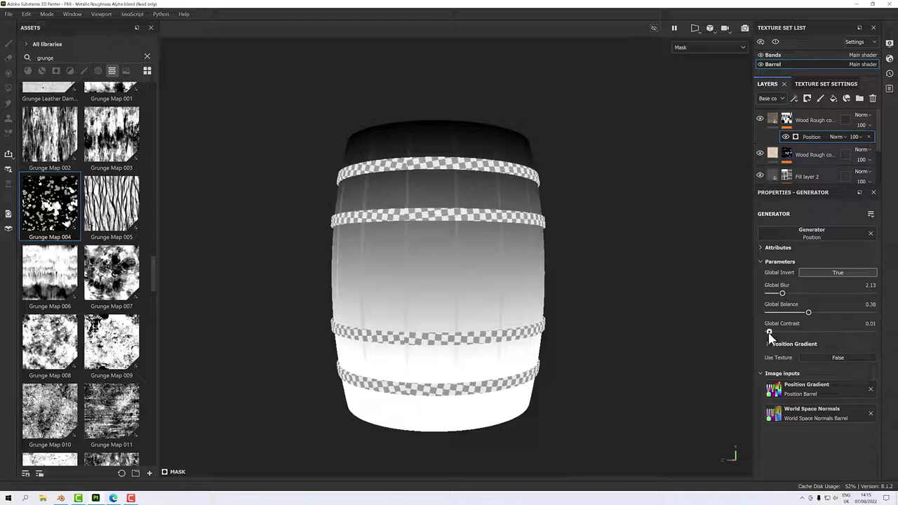
left_click_drag(770, 334, 797, 343)
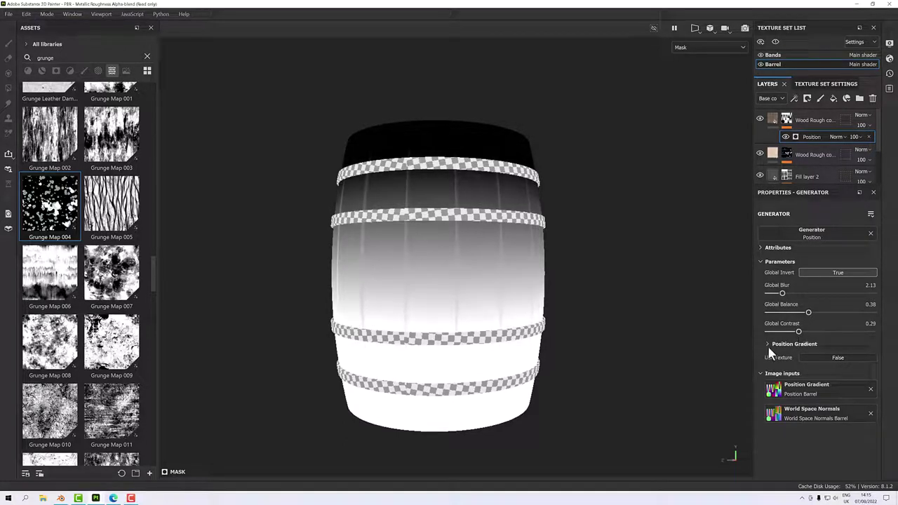
left_click(767, 343)
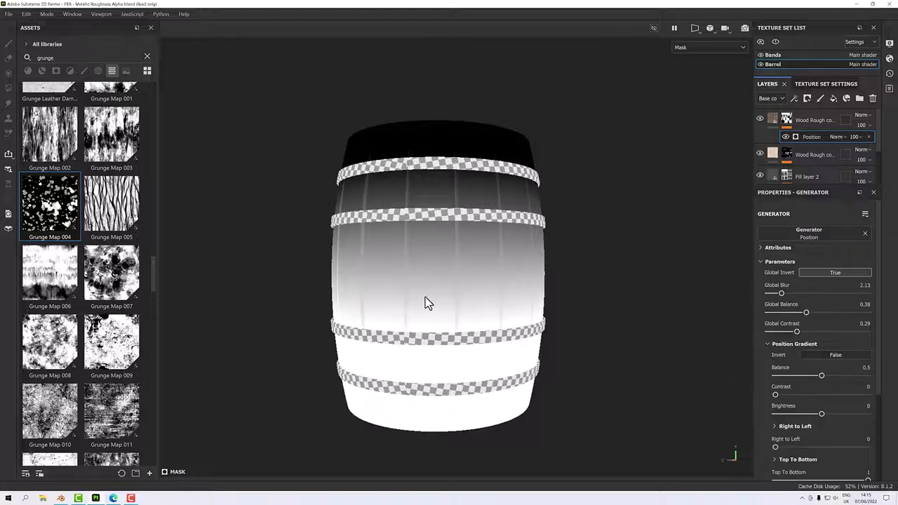
scroll(425, 303, "up", 3)
scroll(421, 307, "down", 3)
left_click_drag(418, 313, 567, 295, "alt")
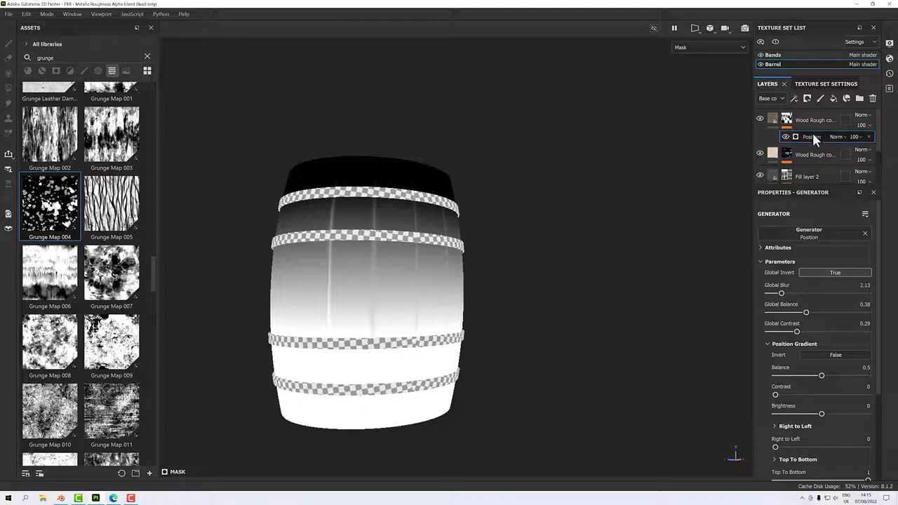
- Add a fill above the Position generator in the mask and set its blend mode to Linear dodge (Add)
right_click(787, 119)
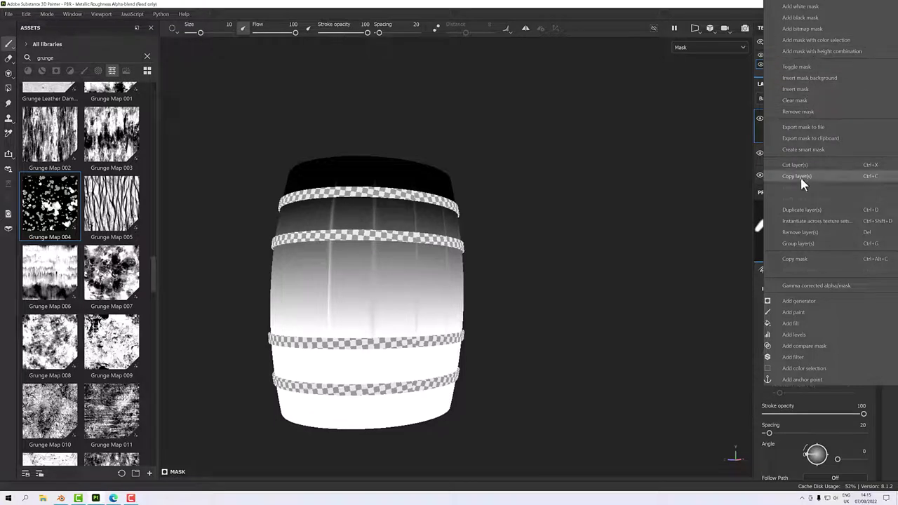
left_click(794, 323)
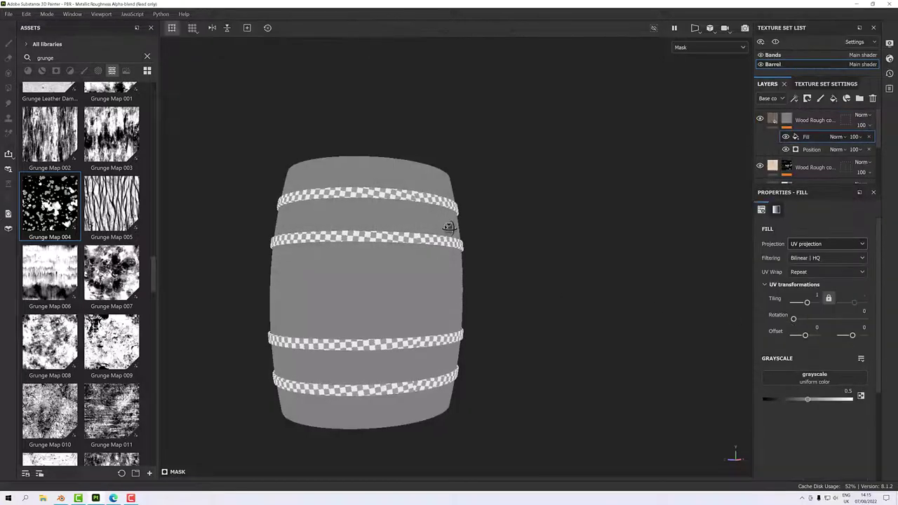
left_click_drag(611, 301, 652, 266, "alt")
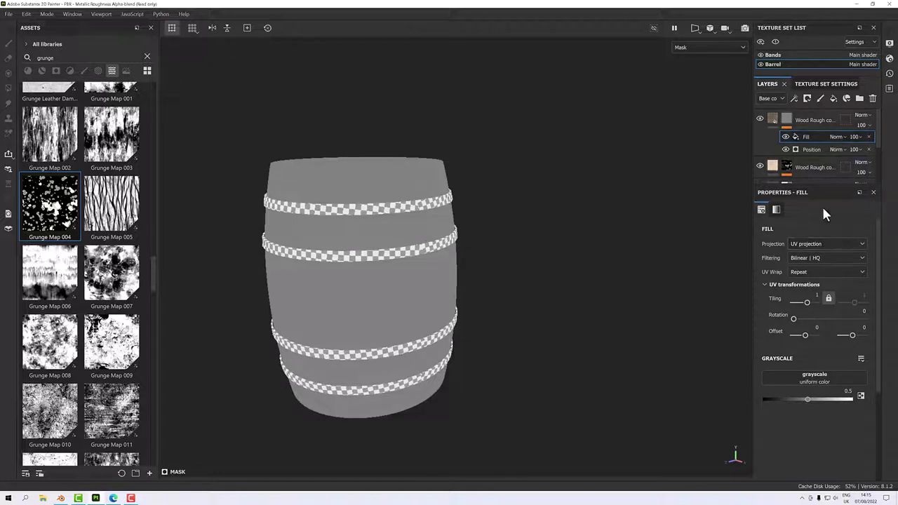
left_click(837, 136)
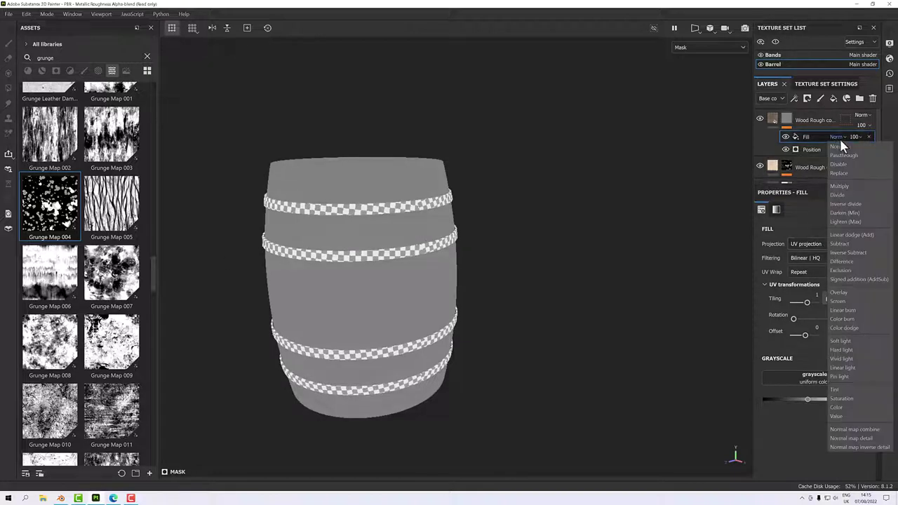
left_click(840, 235)
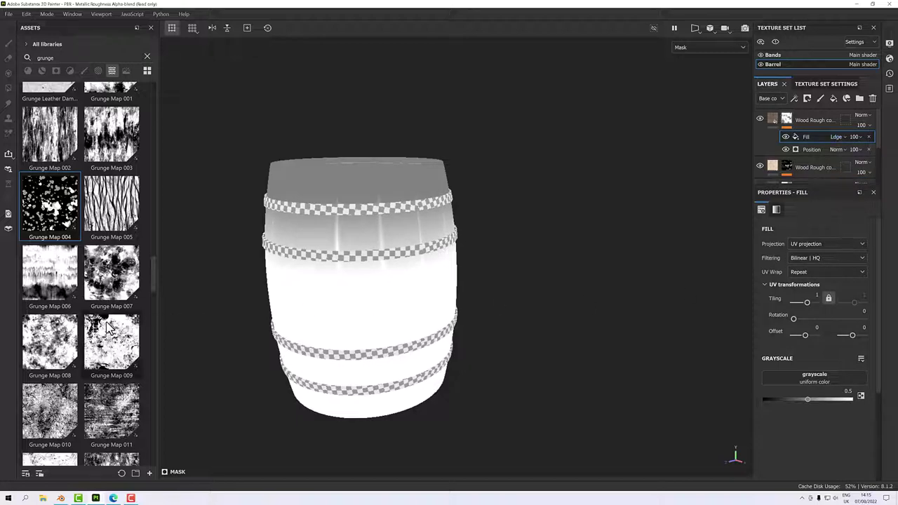
- Assign Grunge Map 015 to the mask fill's grayscale and check it around the barrel
scroll(116, 374, "down", 4)
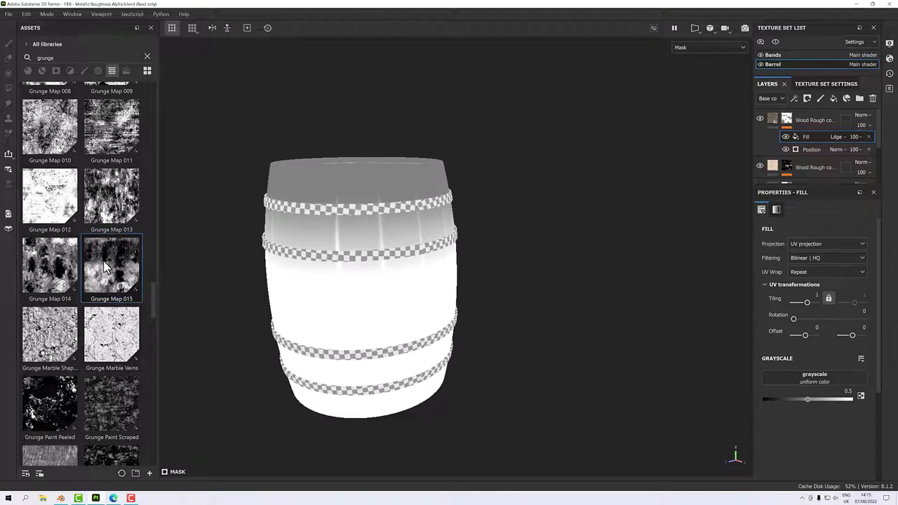
left_click_drag(111, 274, 772, 374)
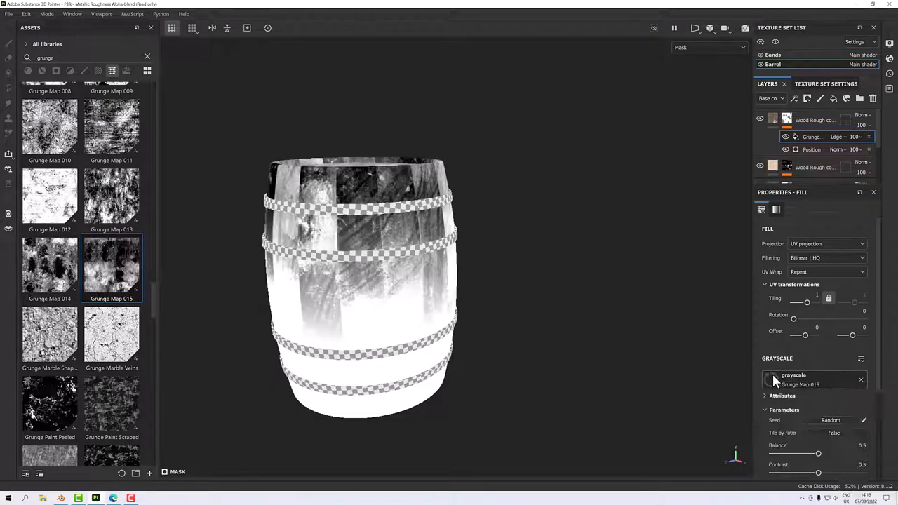
left_click_drag(563, 348, 409, 337, "alt")
left_click_drag(497, 345, 650, 367, "alt")
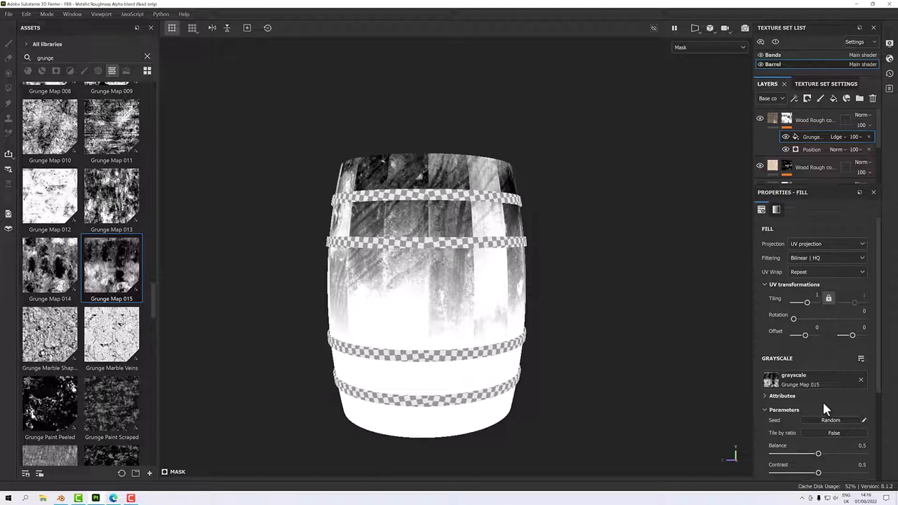
- Set Grunge Map 015's balance to 0.38 and contrast to 0.95, and return the viewport to Material display
scroll(814, 407, "down", 3)
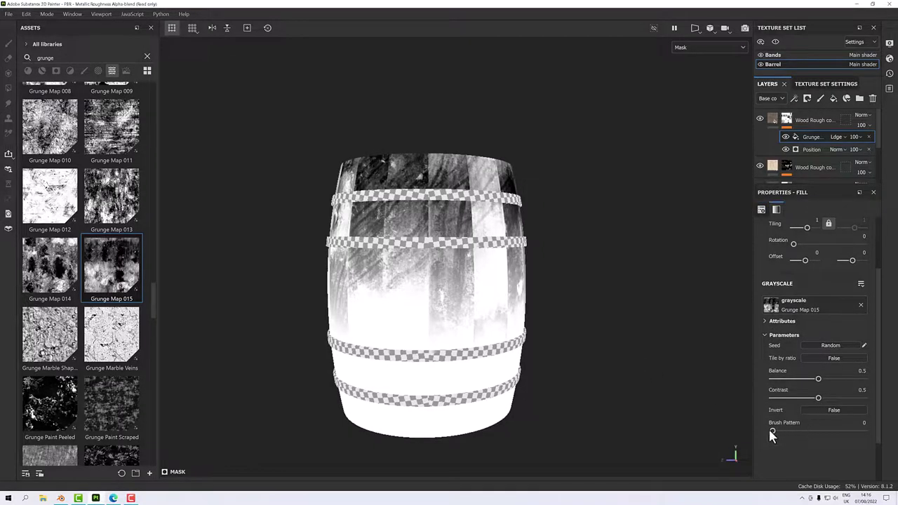
left_click_drag(819, 379, 860, 399)
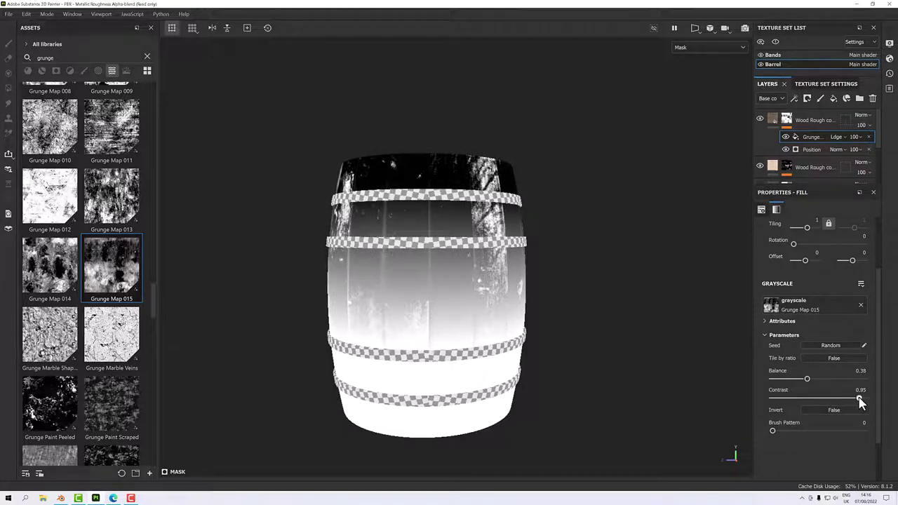
left_click_drag(555, 321, 722, 328, "alt")
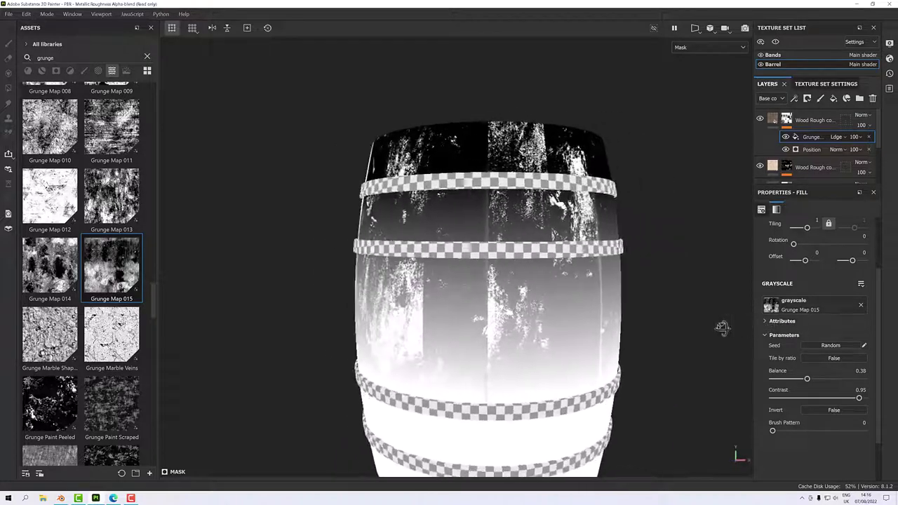
right_click_drag(723, 327, 568, 324, "alt")
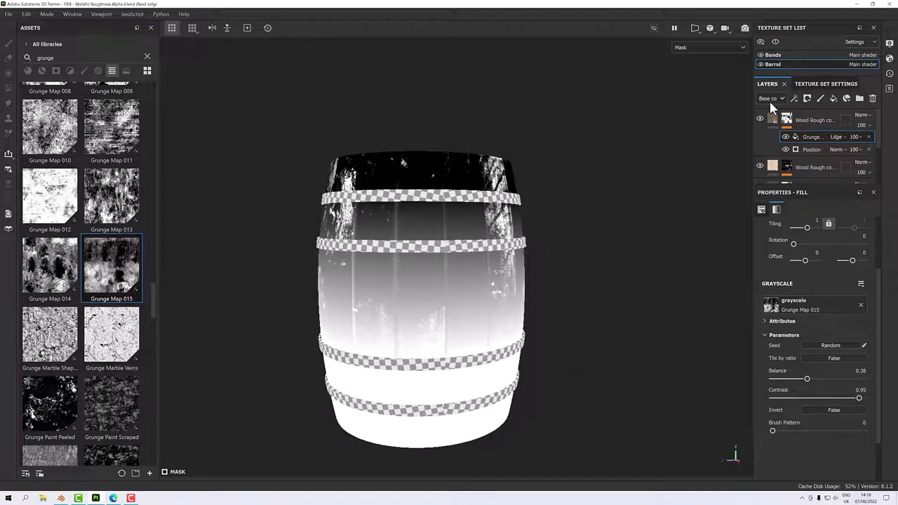
left_click(695, 48)
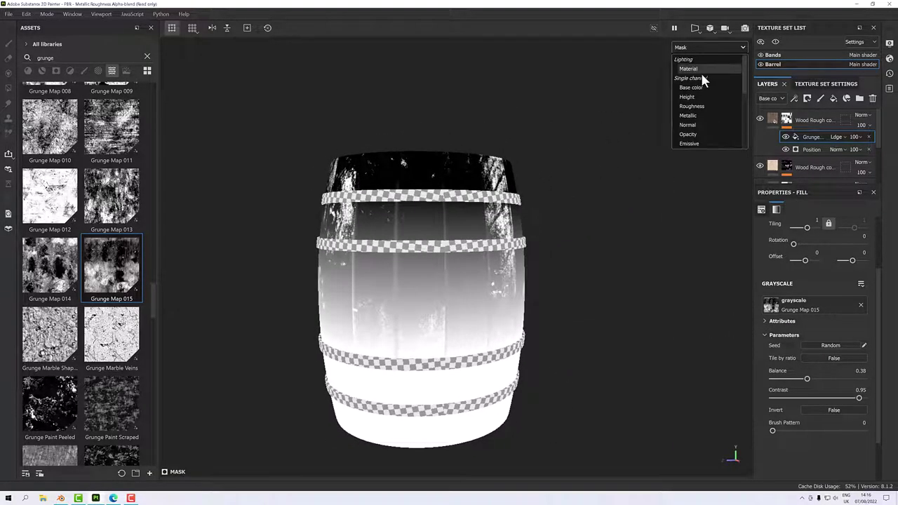
left_click(700, 69)
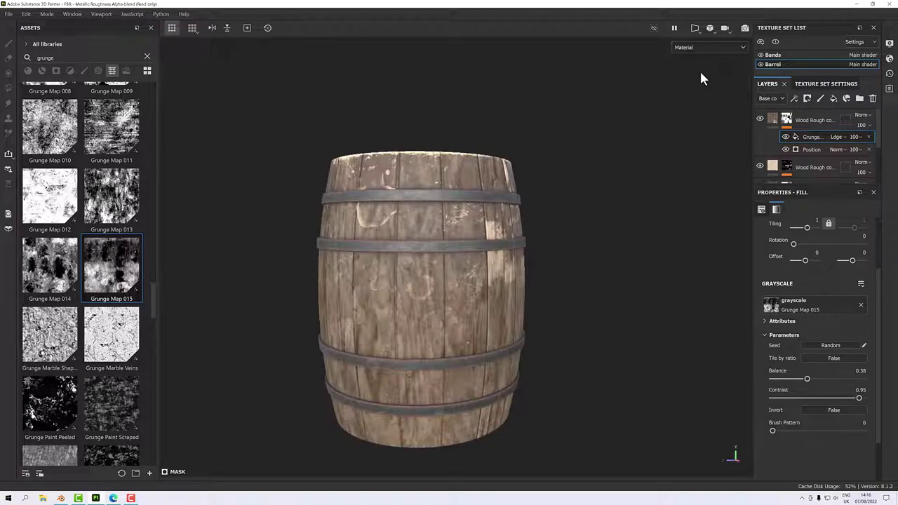
- Darken the wood color of the topmost Wood Rough copy to 4B4034
left_click(772, 120)
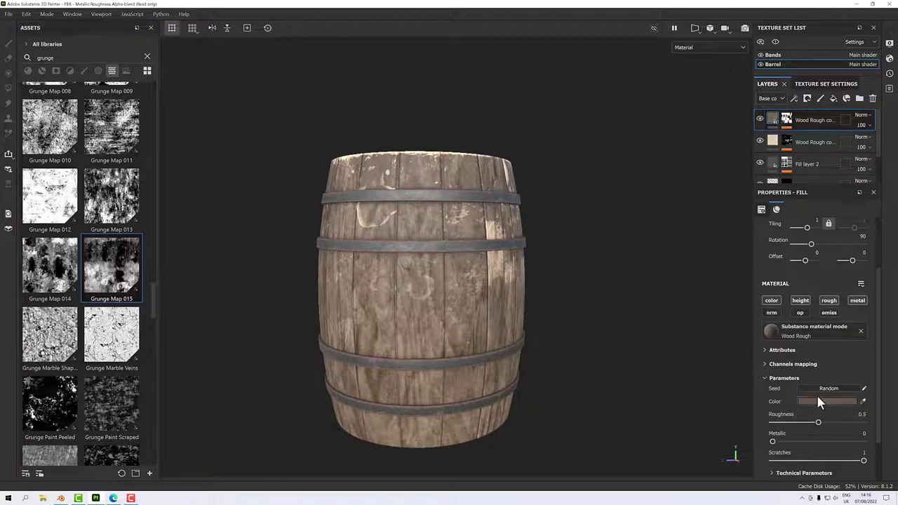
left_click(816, 398)
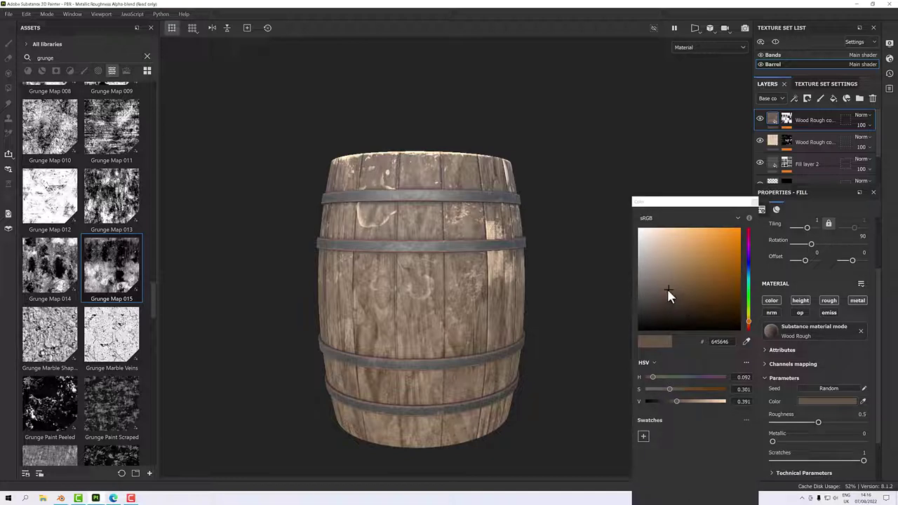
left_click_drag(672, 399, 667, 401)
left_click_drag(562, 336, 502, 254, "alt")
- Set the topmost Wood Rough copy's roughness to 0.42, checking the sheen from several angles
left_click_drag(816, 422, 797, 428)
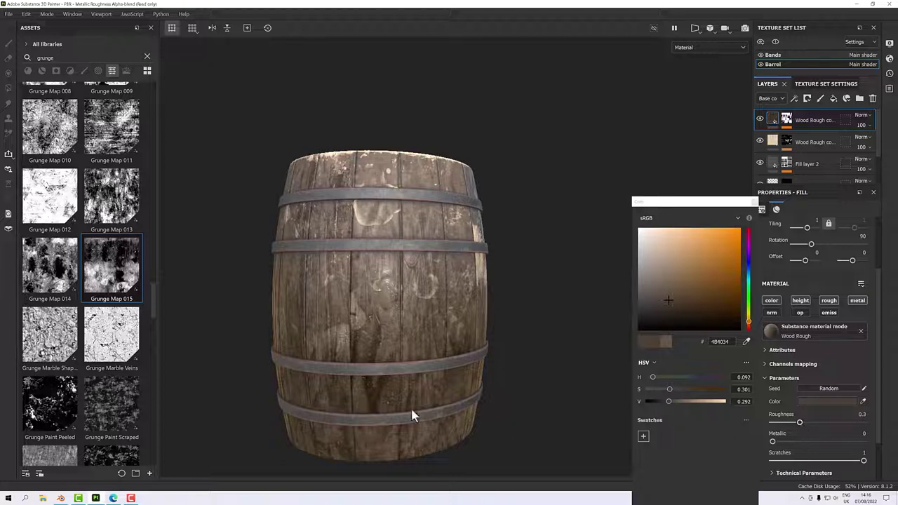
left_click_drag(411, 415, 402, 352, "alt")
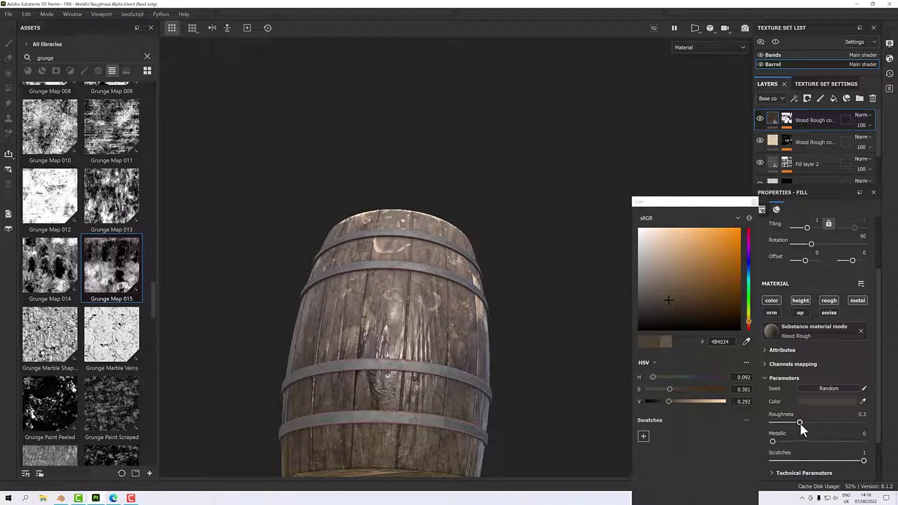
mouse_move(800, 422)
left_mouse_down()
mouse_move(790, 425)
mouse_move(811, 424)
left_mouse_up()
left_click_drag(441, 362, 466, 314, "alt")
scroll(475, 341, "up", 6)
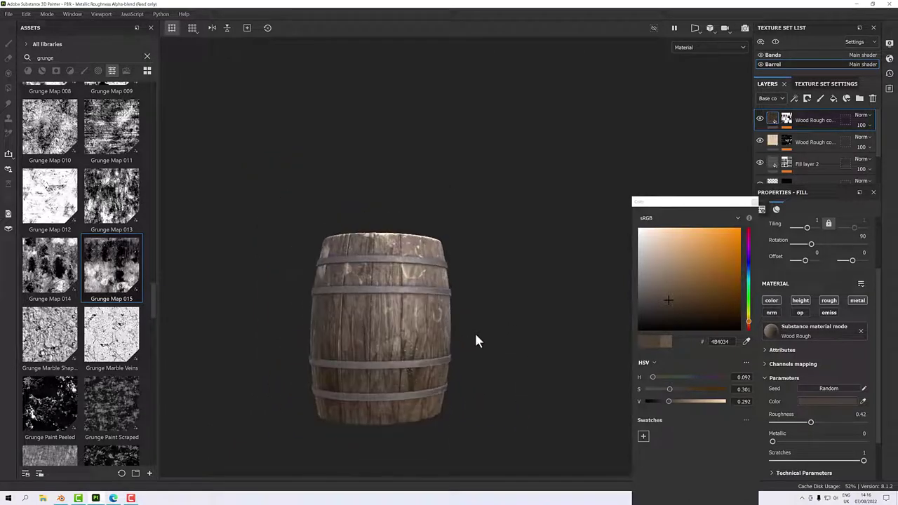
middle_click_drag(481, 345, 522, 318, "alt")
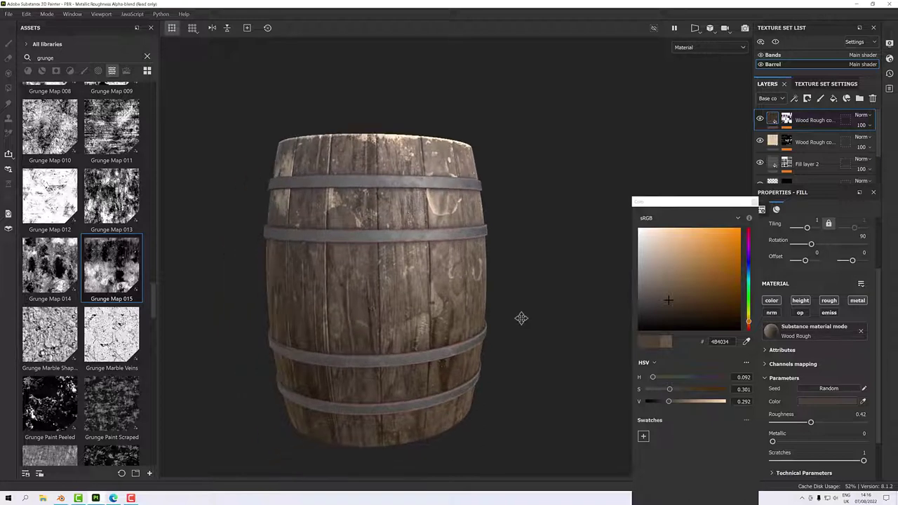